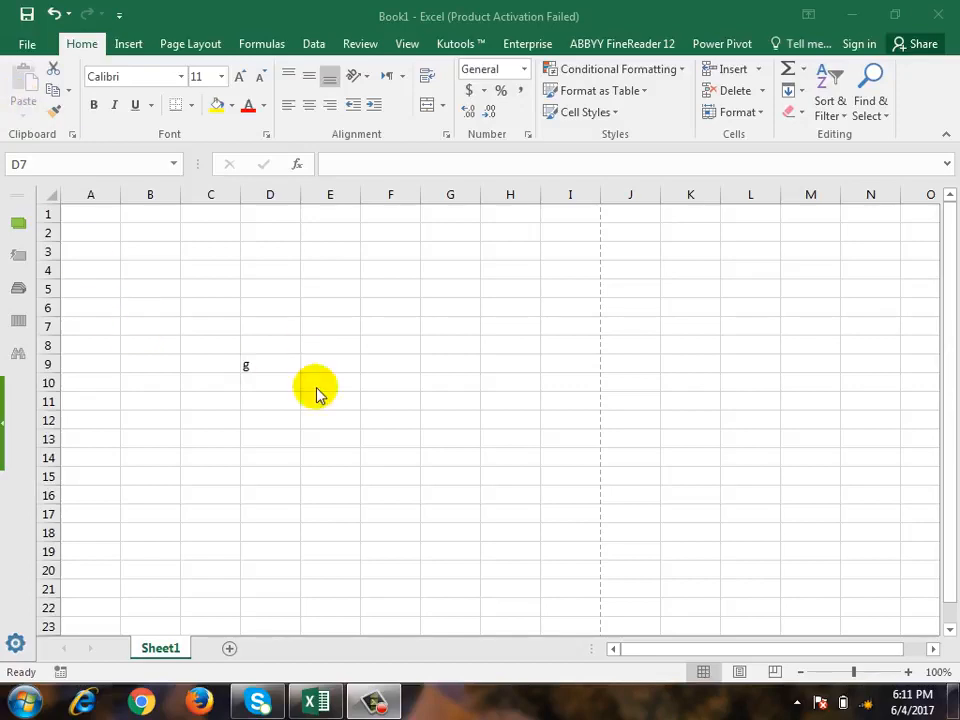
Copy the content of cell D9 into cell E14.
click(272, 352)
click(273, 362)
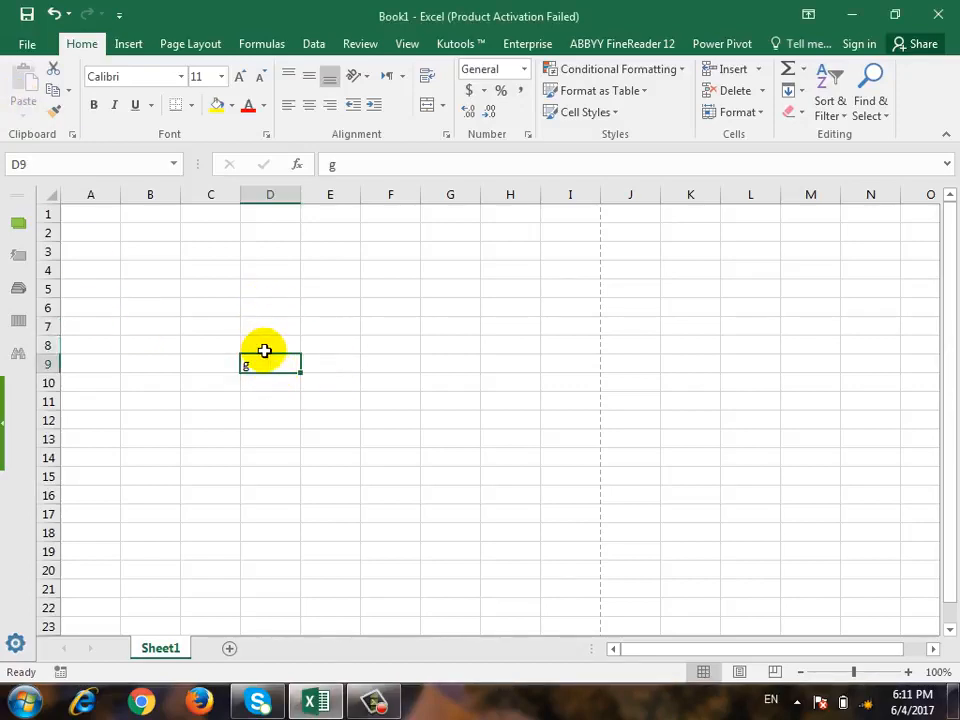
click(52, 70)
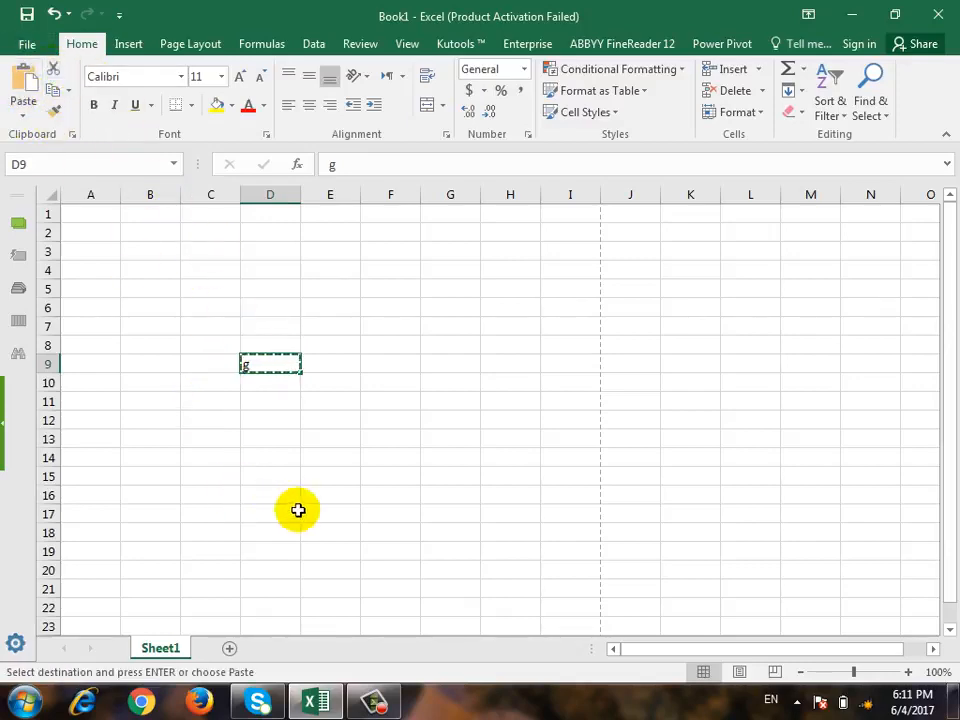
click(354, 452)
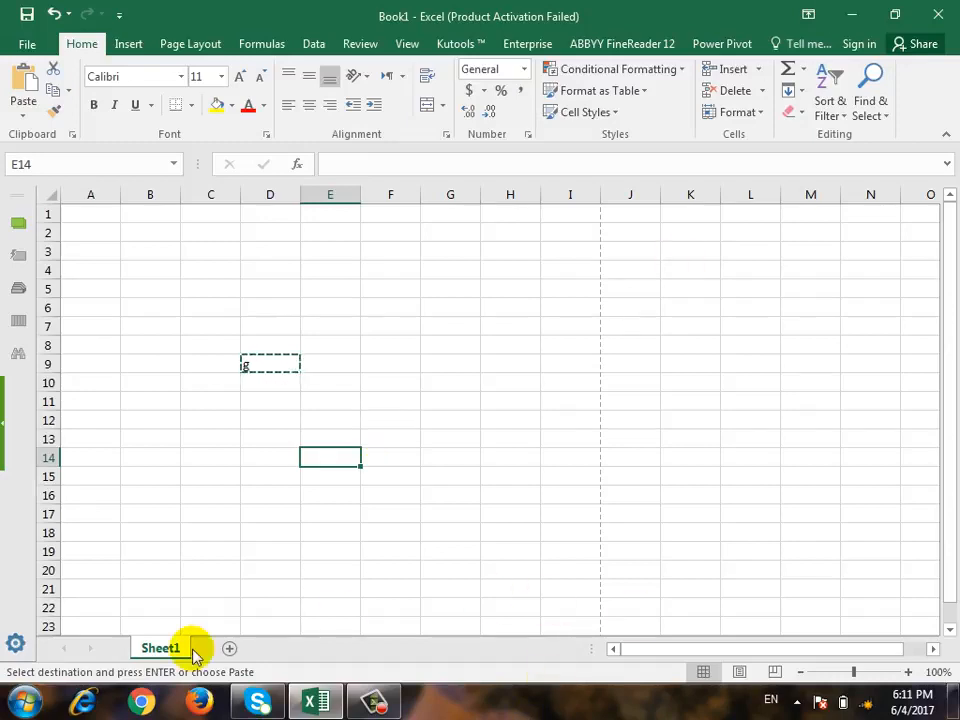
key(Return)
click(377, 405)
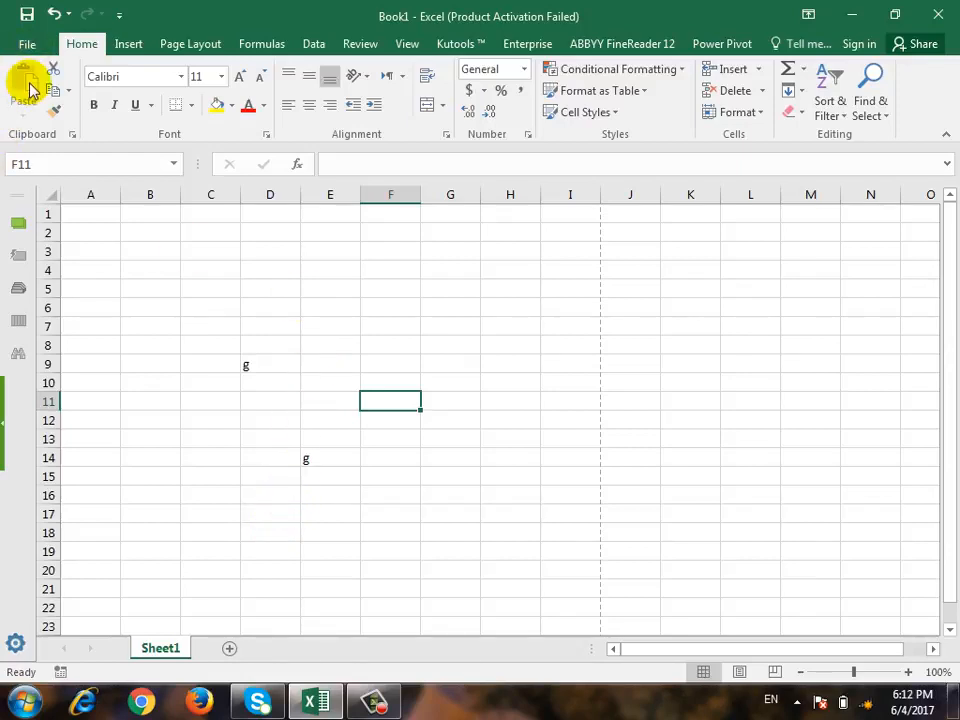
Cut the content of cell D9 and paste it into cell F12.
click(268, 367)
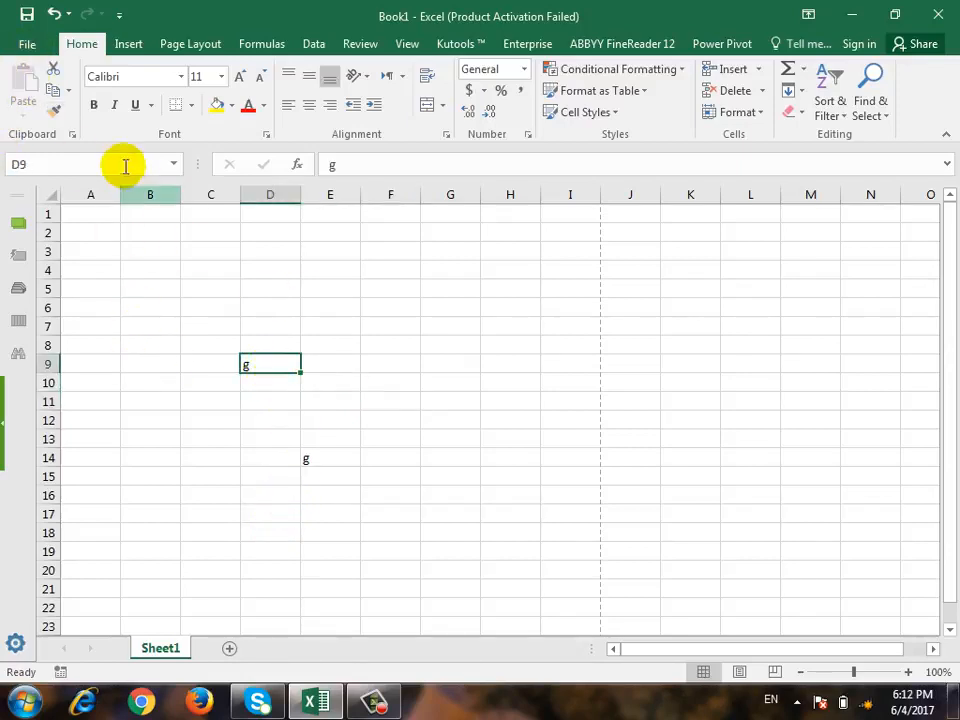
click(54, 68)
click(370, 414)
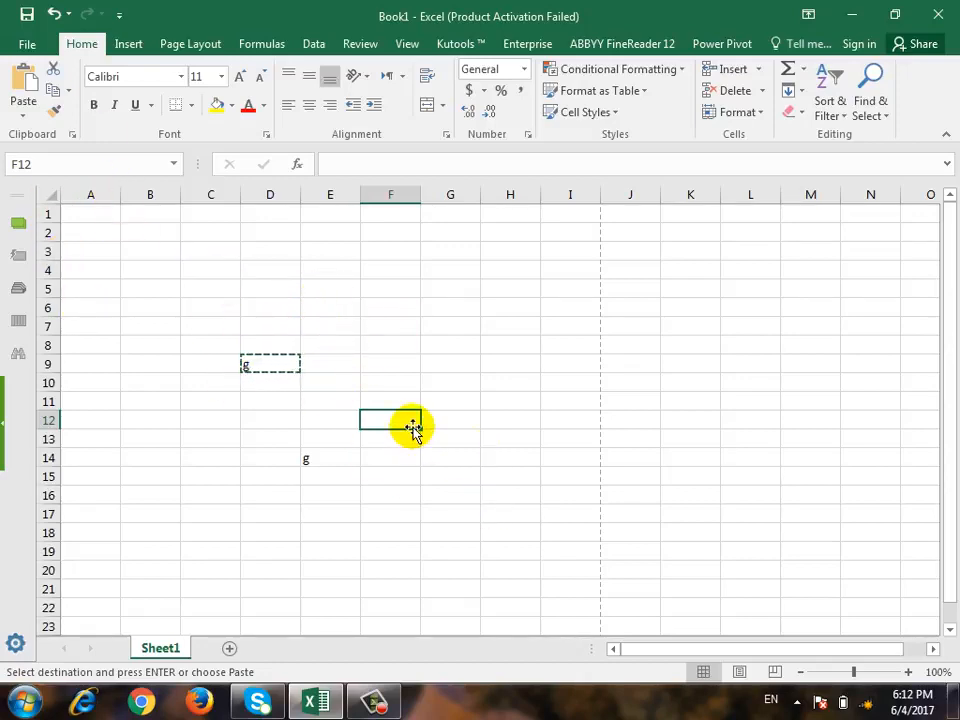
click(23, 114)
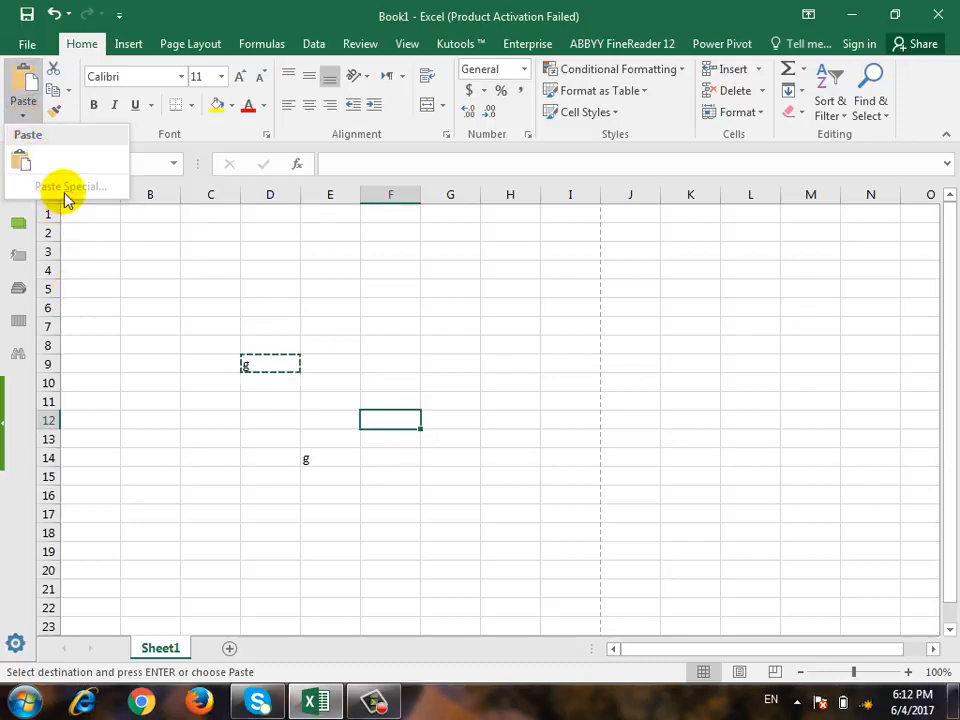
click(22, 160)
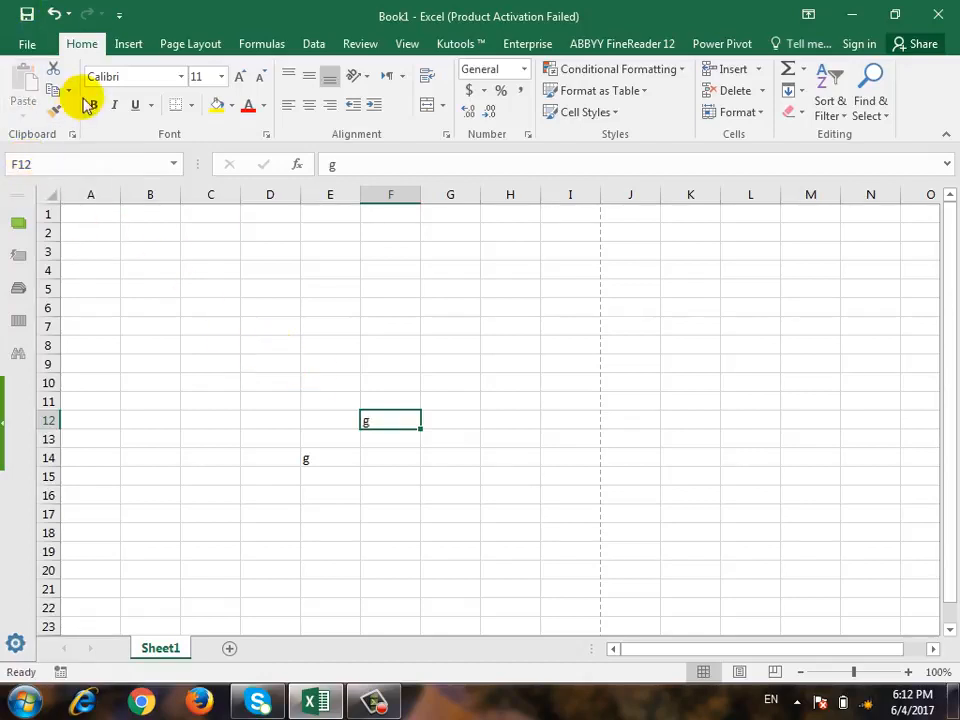
click(276, 384)
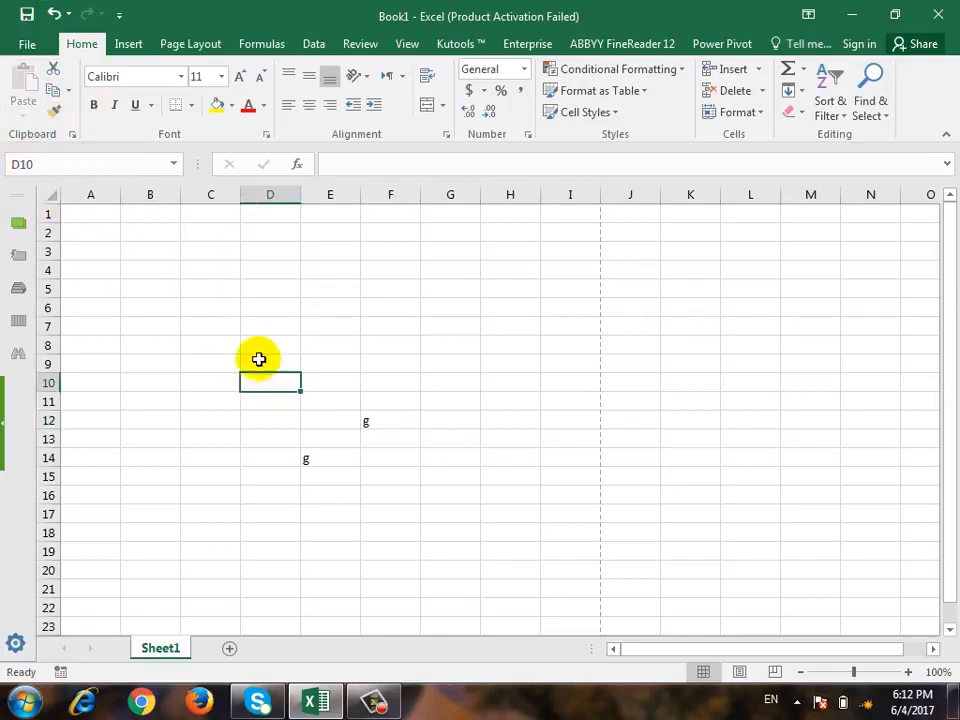
Enter the table headings Name, word, excel and total across cells B5 to E5.
click(165, 291)
text(name)
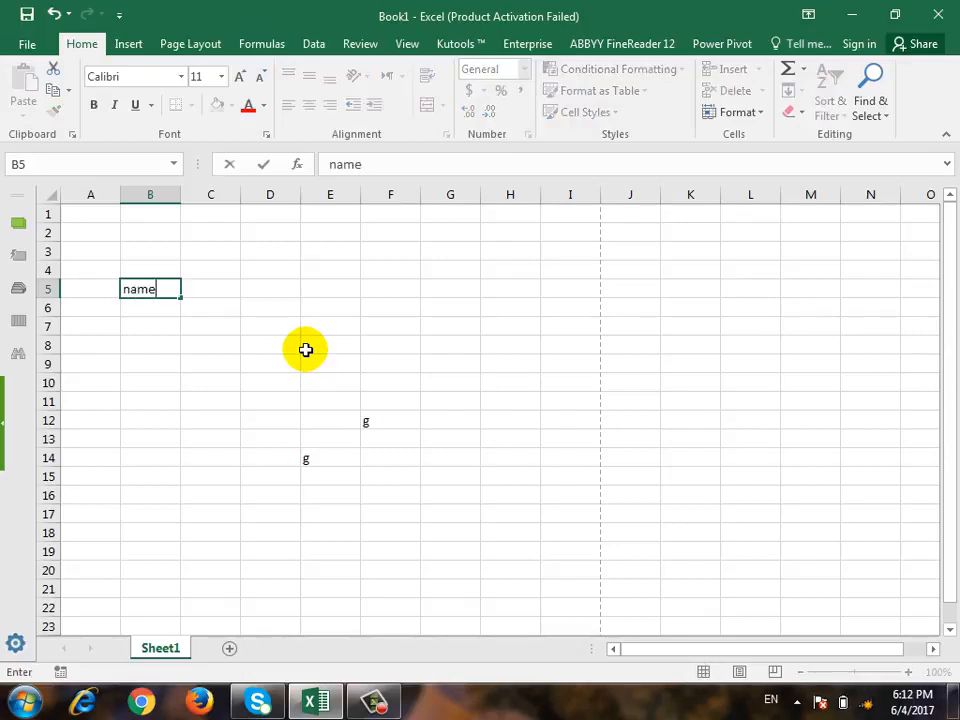
key(Tab)
key(Left)
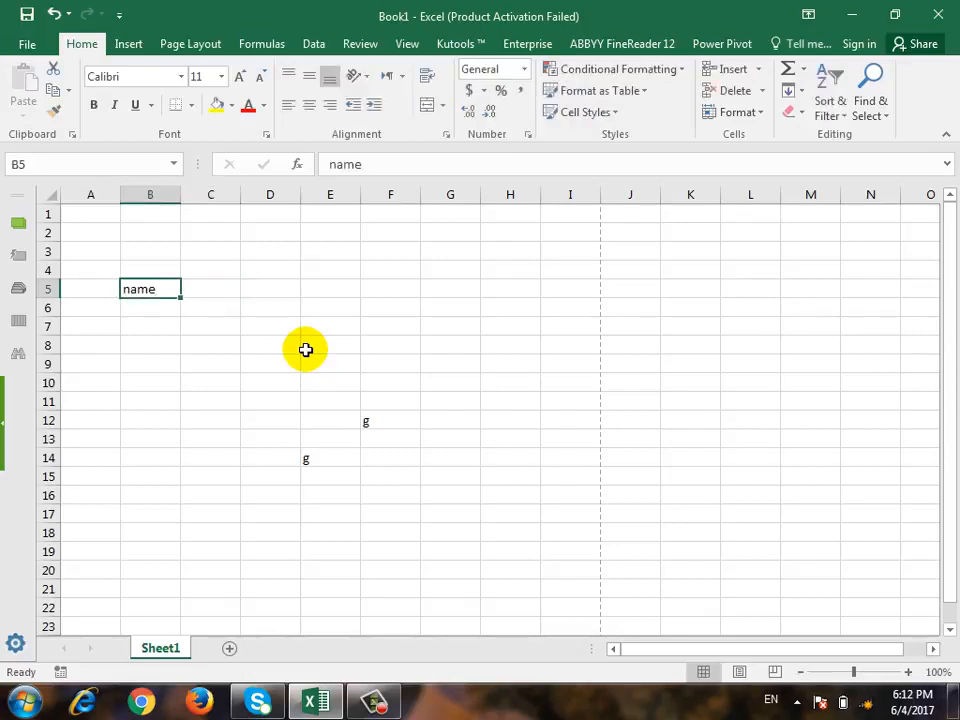
text(Name)
key(Tab)
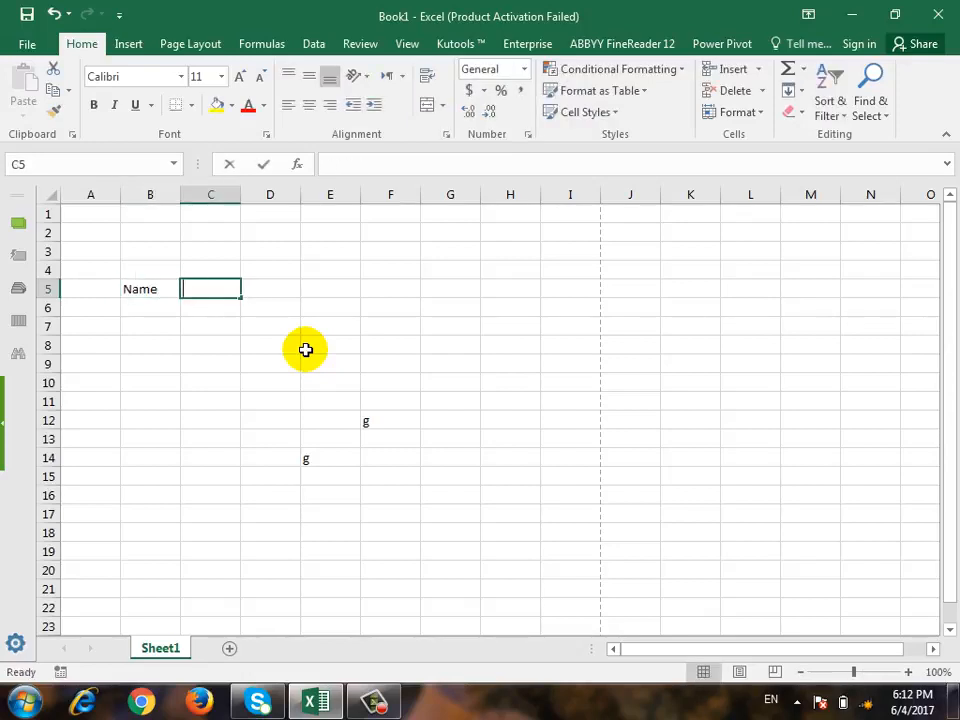
text(word)
key(Tab)
text(exce)
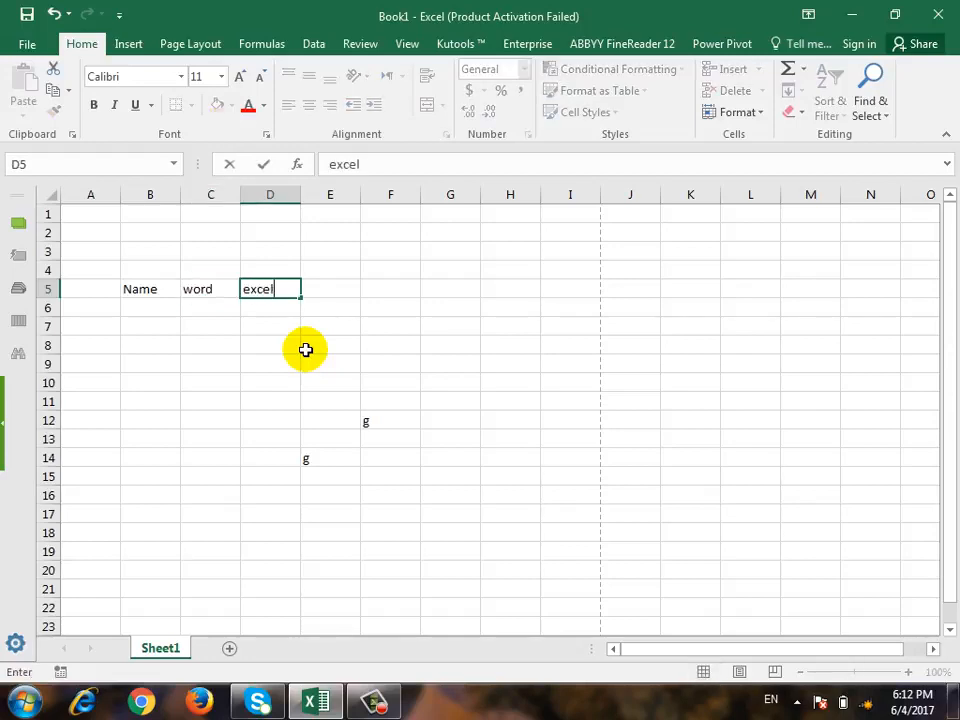
key(Tab)
text(total)
key(Return)
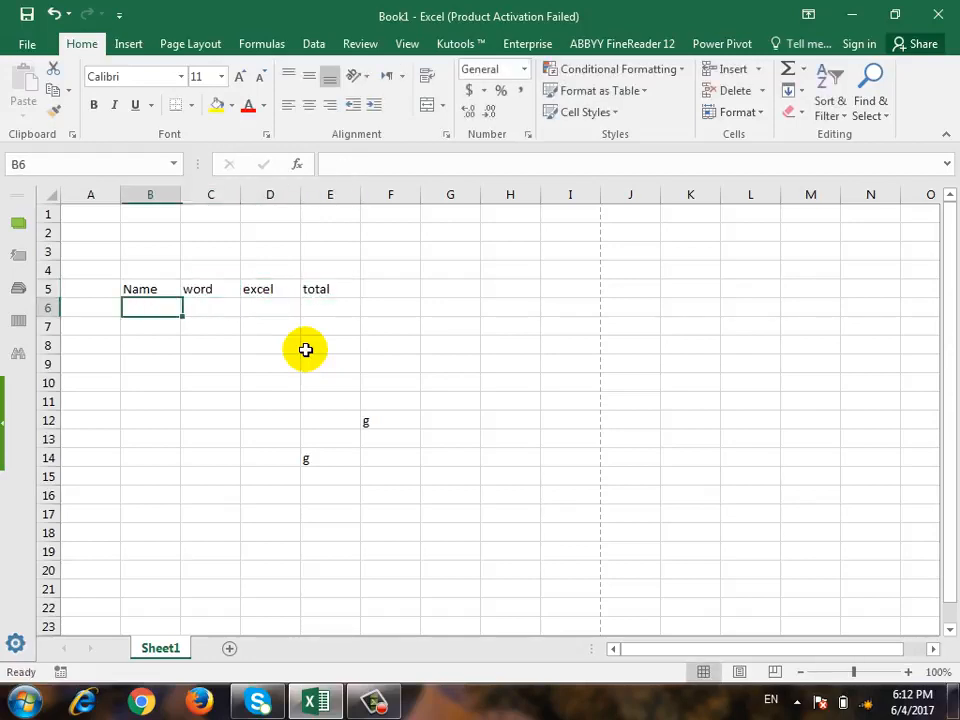
Fill in the four people's names below the Name heading, in cells B6 to B9.
text(ali)
key(Return)
text(wali)
key(Return)
text(ah)
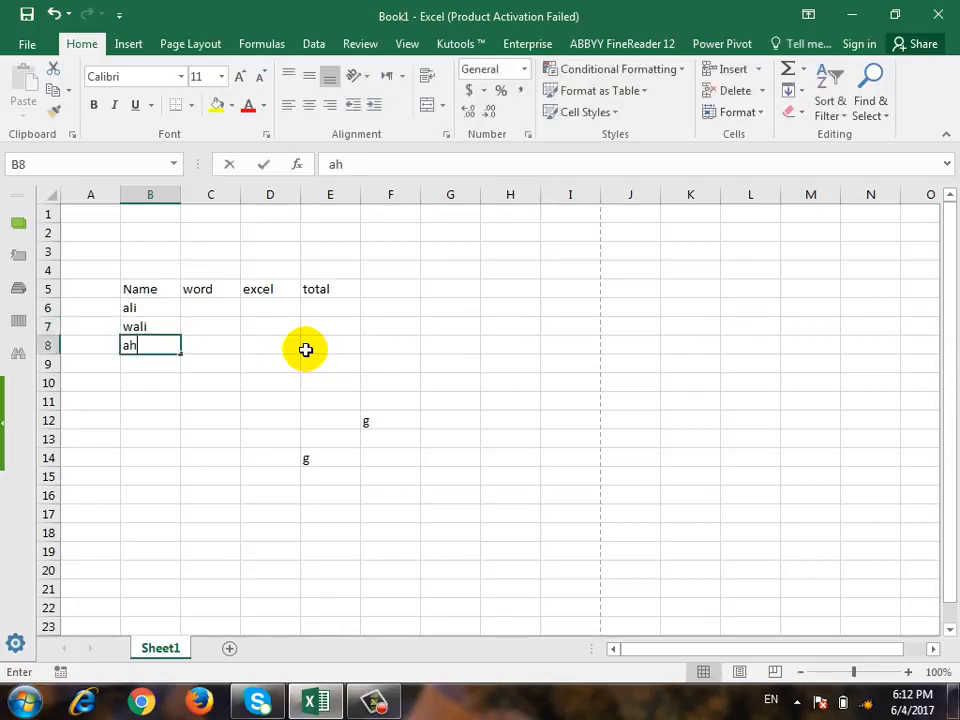
text(mad)
key(Return)
text(khan)
key(Return)
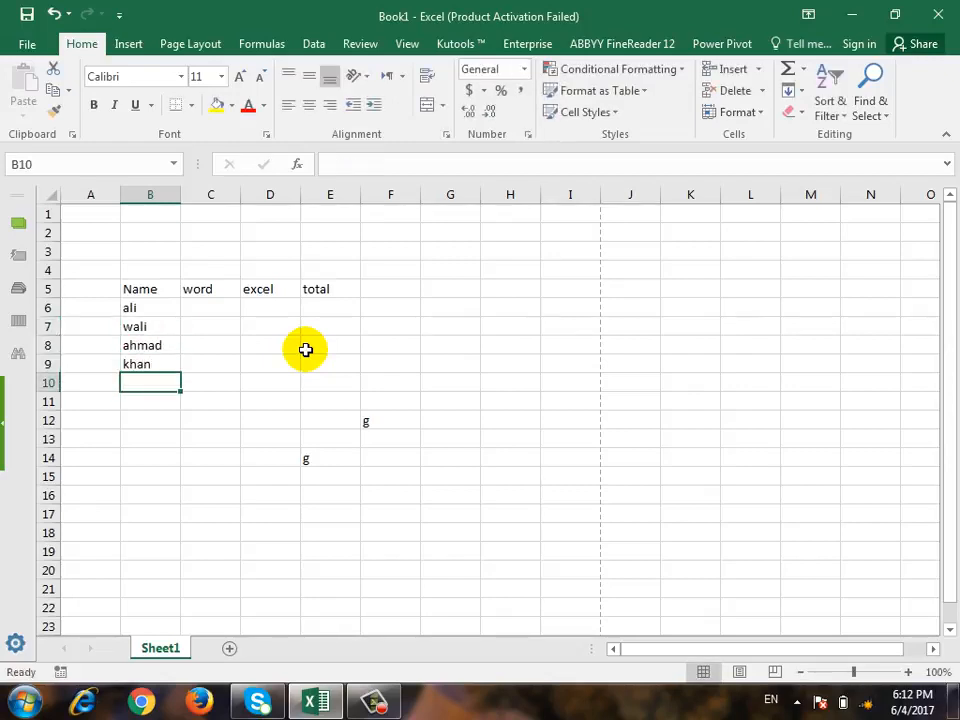
Enter the word scores 55, 44, 33 and 45 in cells C6 to C9.
key(Right)
key(Up)
key(Up)
key(Up)
key(Up)
text(55)
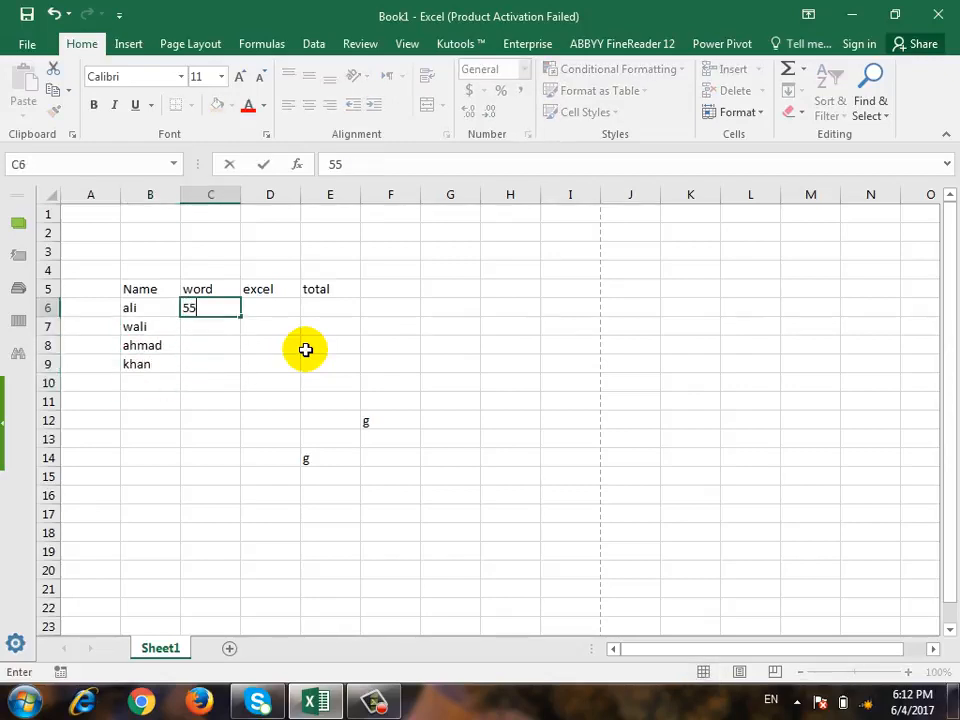
key(Return)
text(44)
key(Return)
text(33)
key(Return)
text(5)
key(Tab)
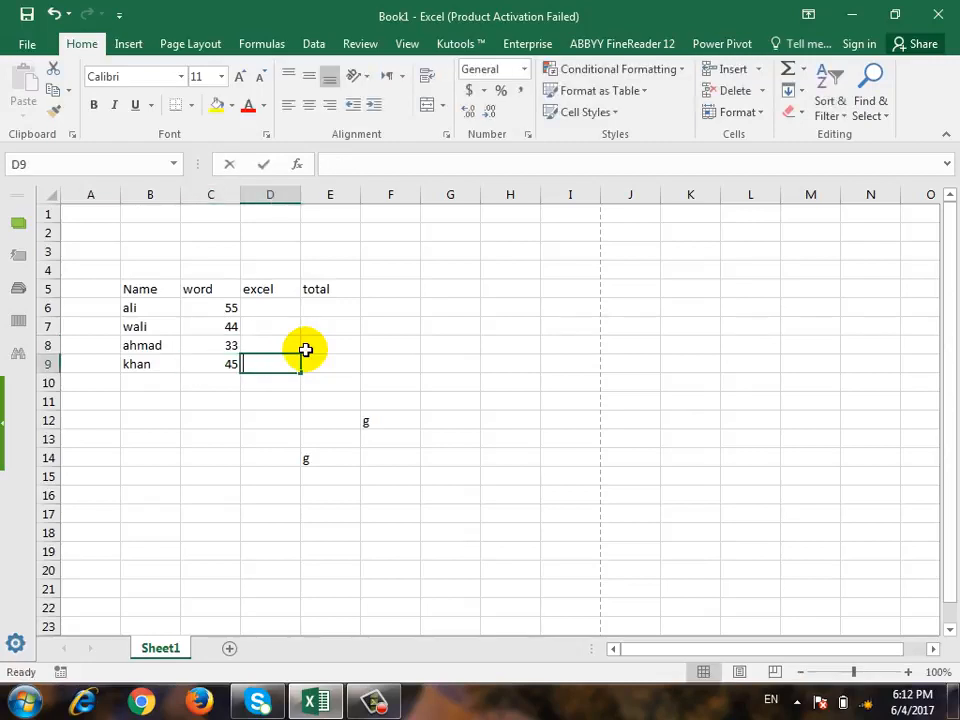
Enter the excel scores 66, 55, 44 and 33 in cells D6 to D9.
text(33)
key(Up)
text(44)
key(Up)
text(55)
key(Up)
text(66)
key(Tab)
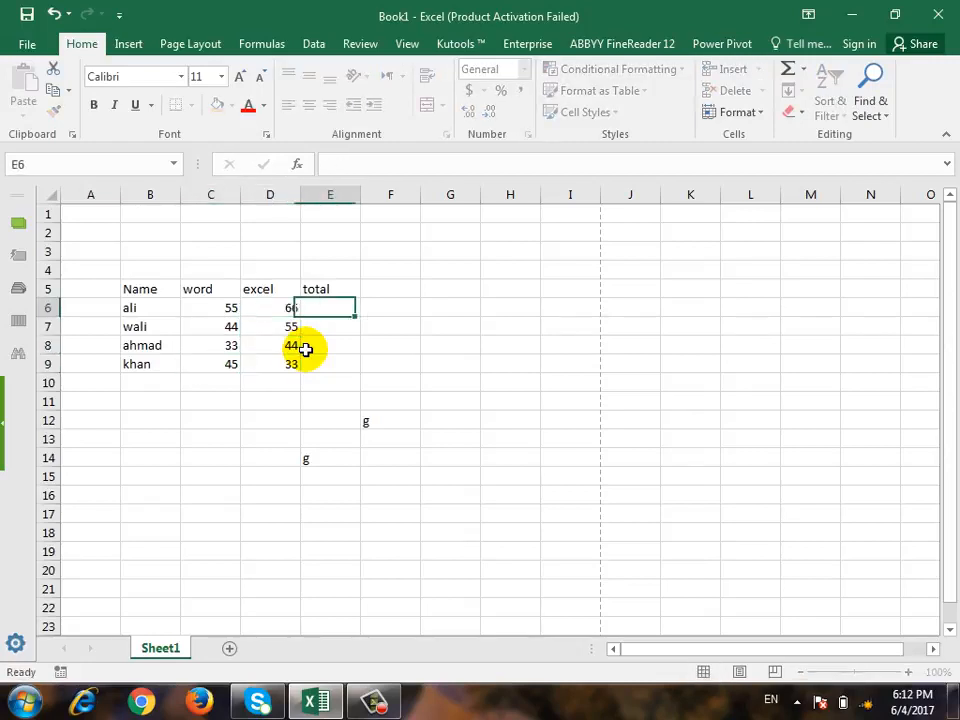
Sum C6:D6 in cell E6 with a SUM formula and fill it down to E9.
text(=sum()
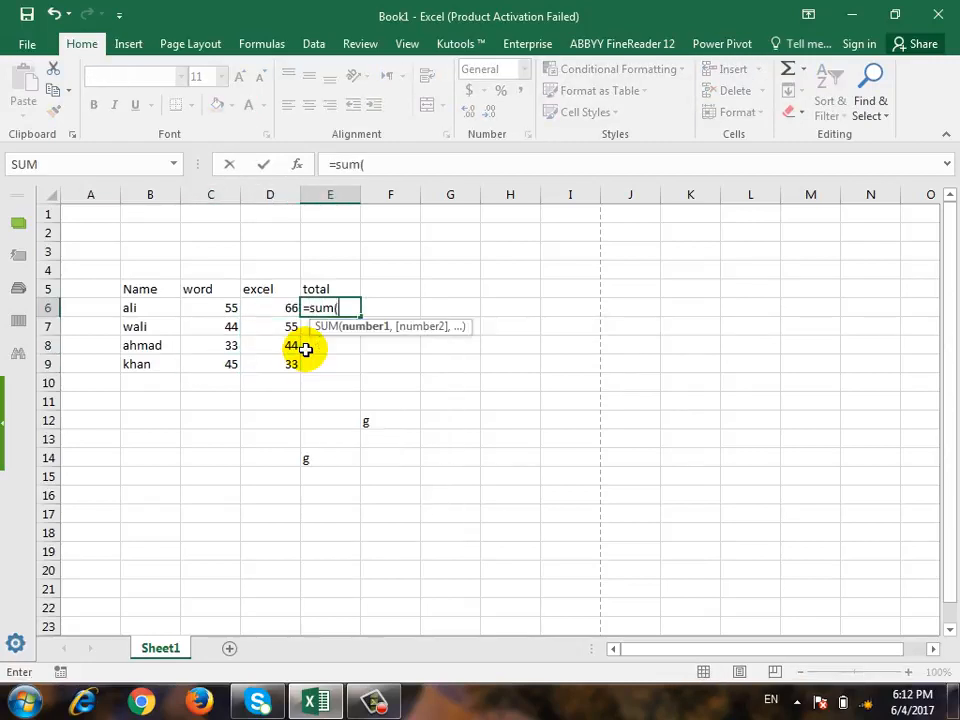
drag(214, 313, 253, 315)
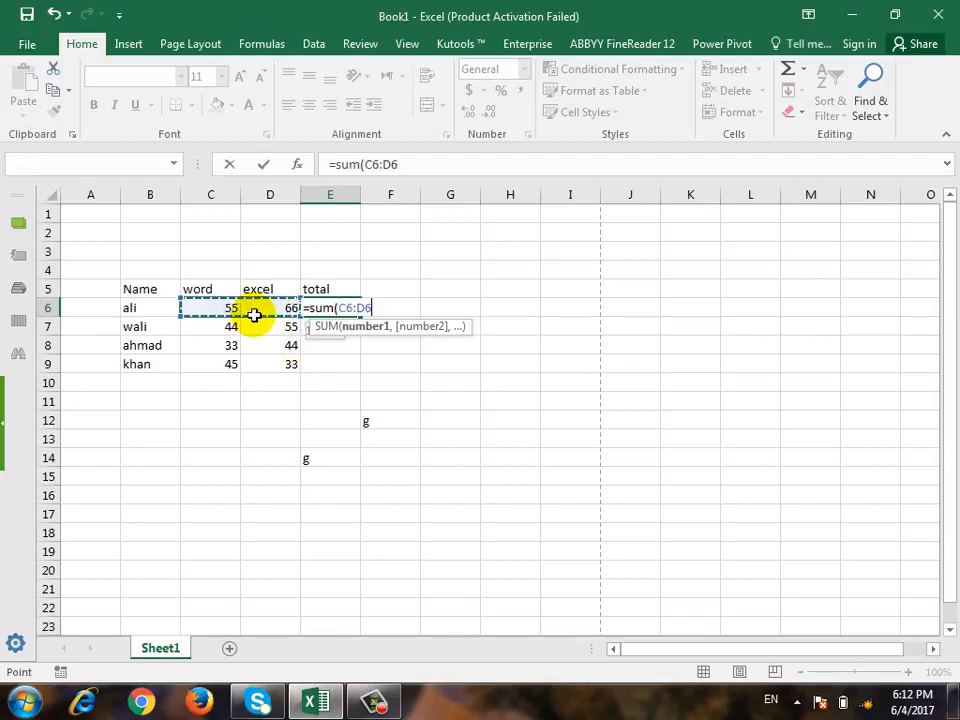
key(Return)
key(Up)
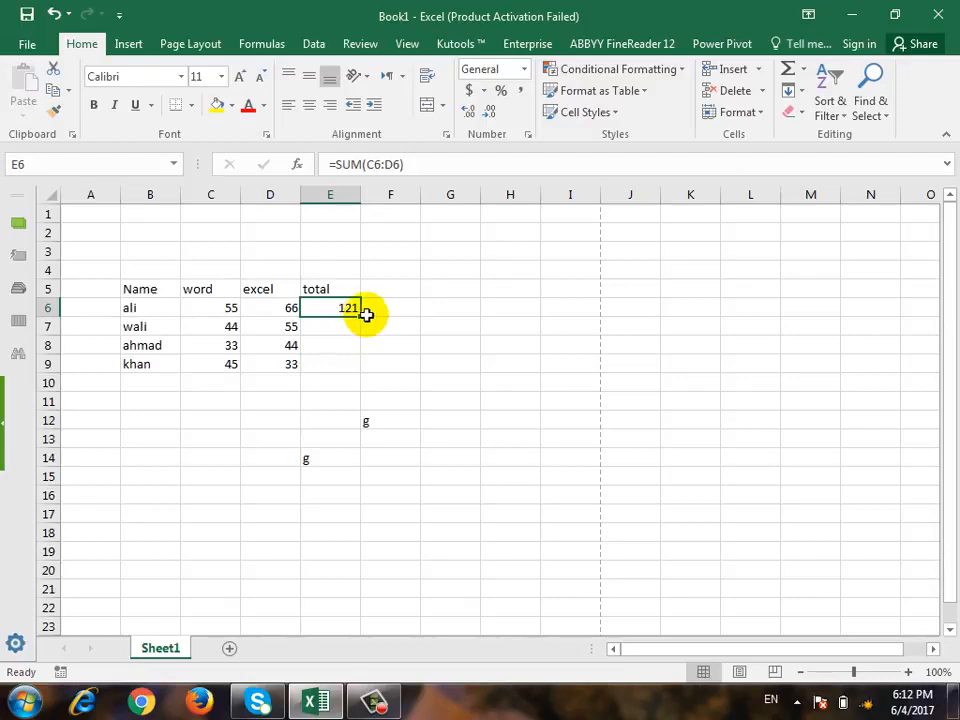
drag(362, 316, 369, 368)
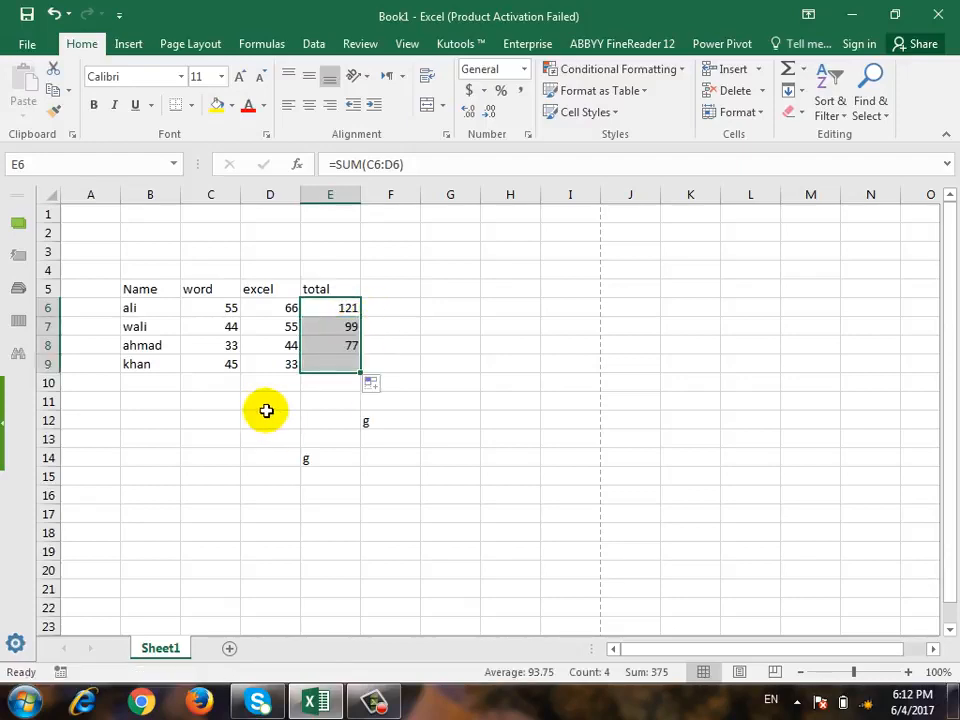
Label cell B10 Total, enter =SUM(C6:C9) in C10 and fill the formula across to E10.
click(154, 386)
text(Total)
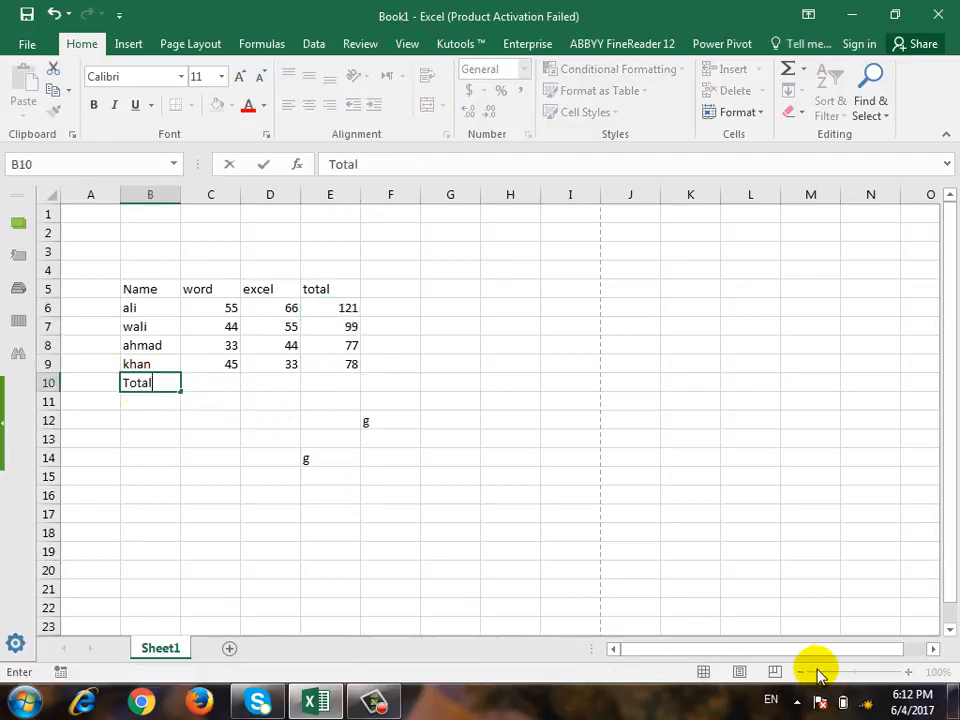
key(Tab)
text(=)
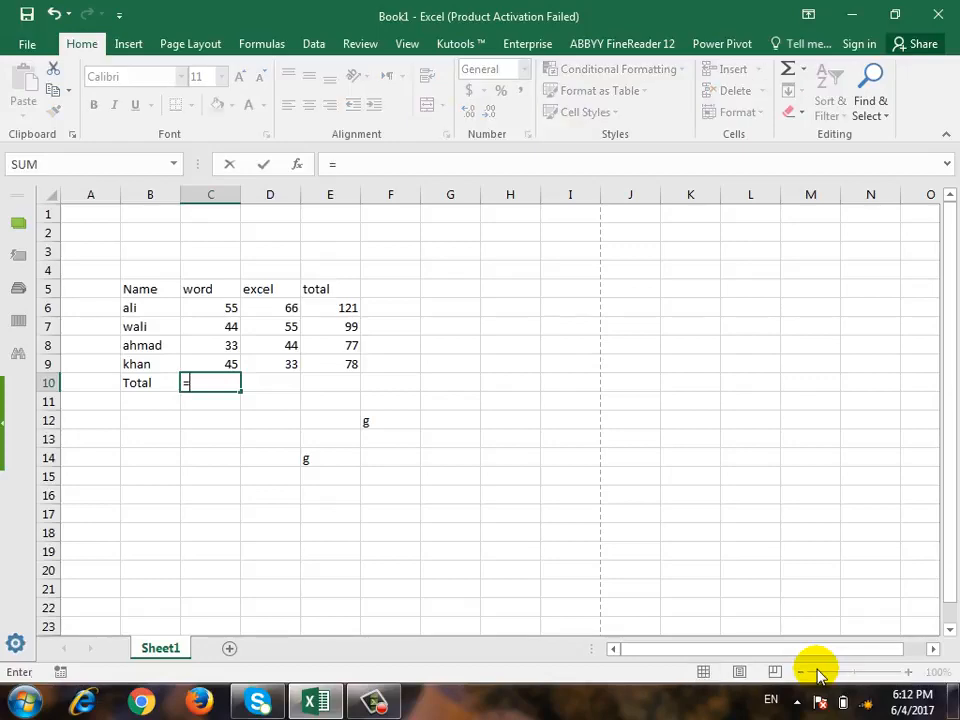
text(du)
key(BackSpace)
key(BackSpace)
text(su)
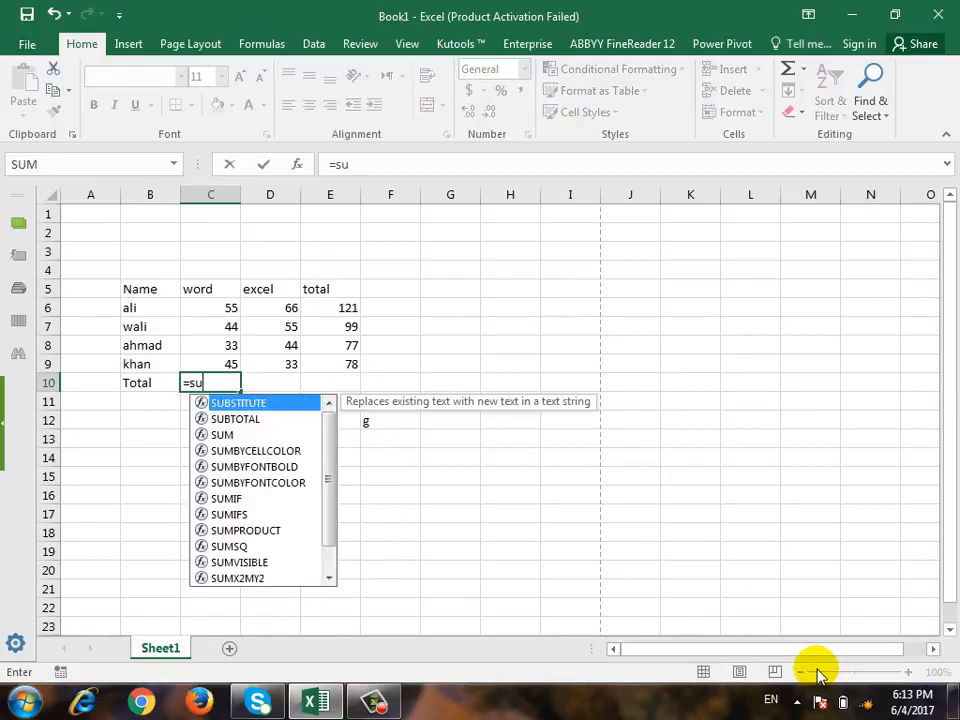
text(,)
key(BackSpace)
text(m()
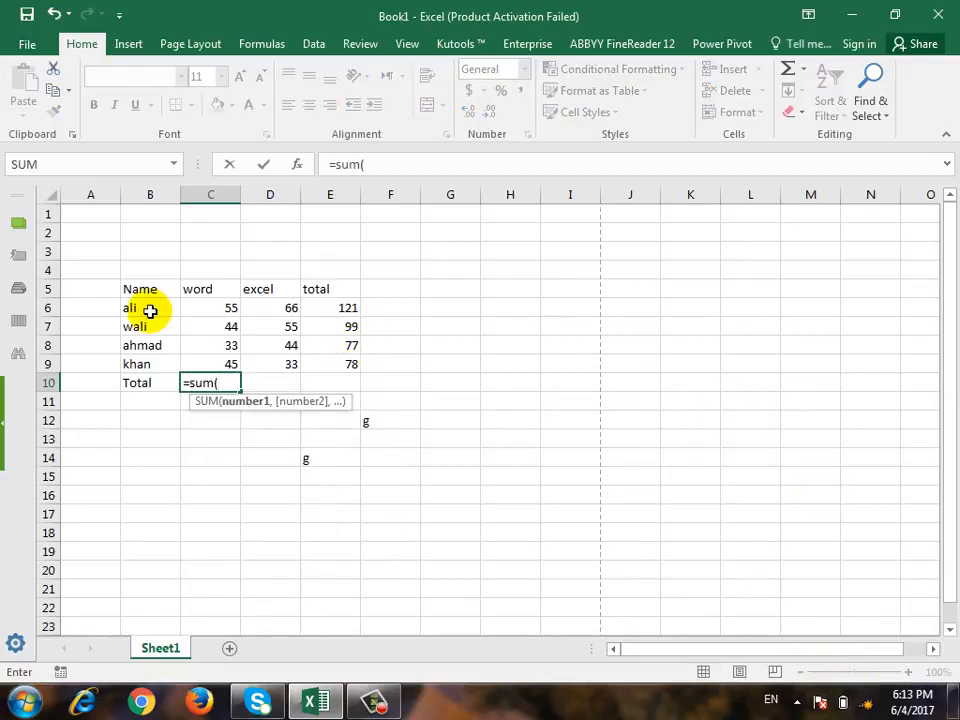
drag(216, 305, 225, 364)
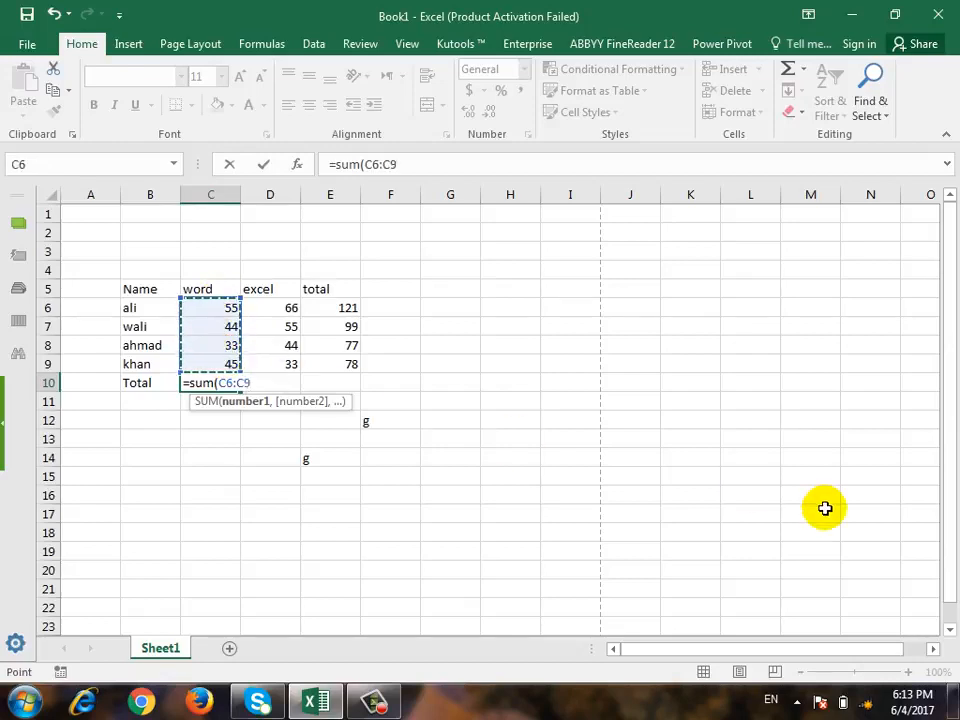
text())
key(Return)
key(Up)
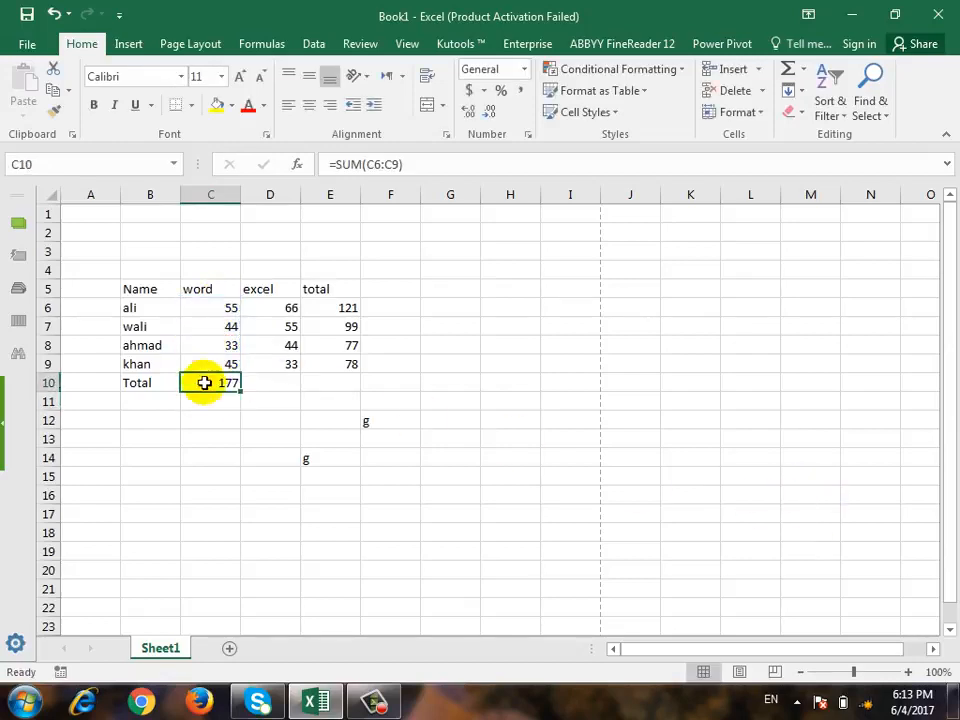
drag(241, 391, 340, 397)
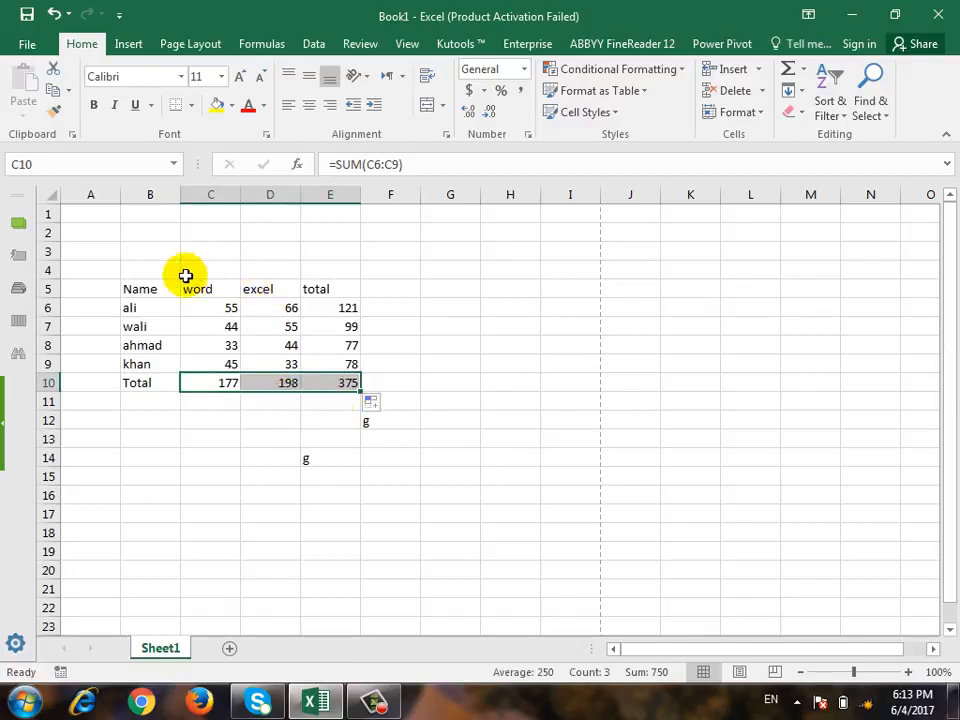
Apply all borders and a yellow fill to the table in B5:E10.
drag(148, 287, 353, 385)
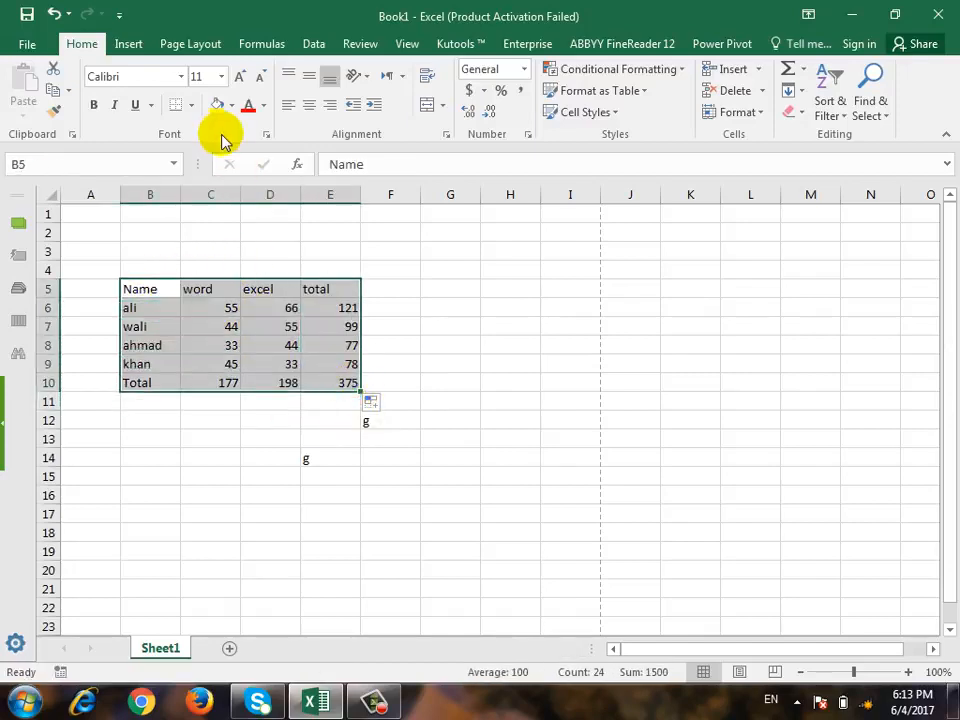
click(191, 105)
click(235, 265)
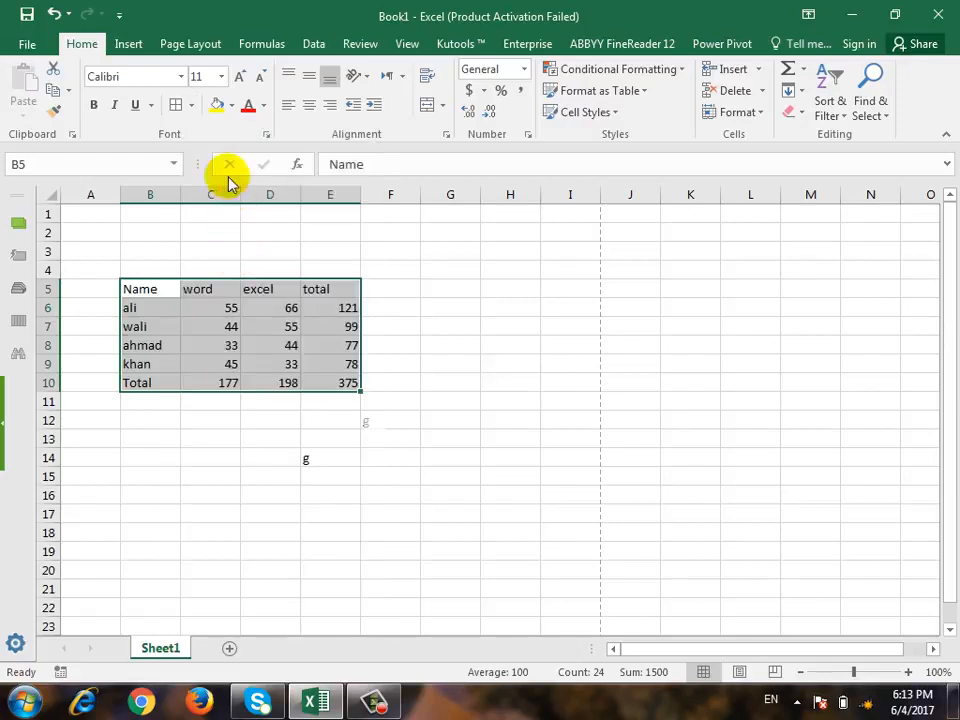
click(215, 105)
Make the heading row B5:E5 and the labels in B6:B10 bold.
drag(335, 285, 150, 292)
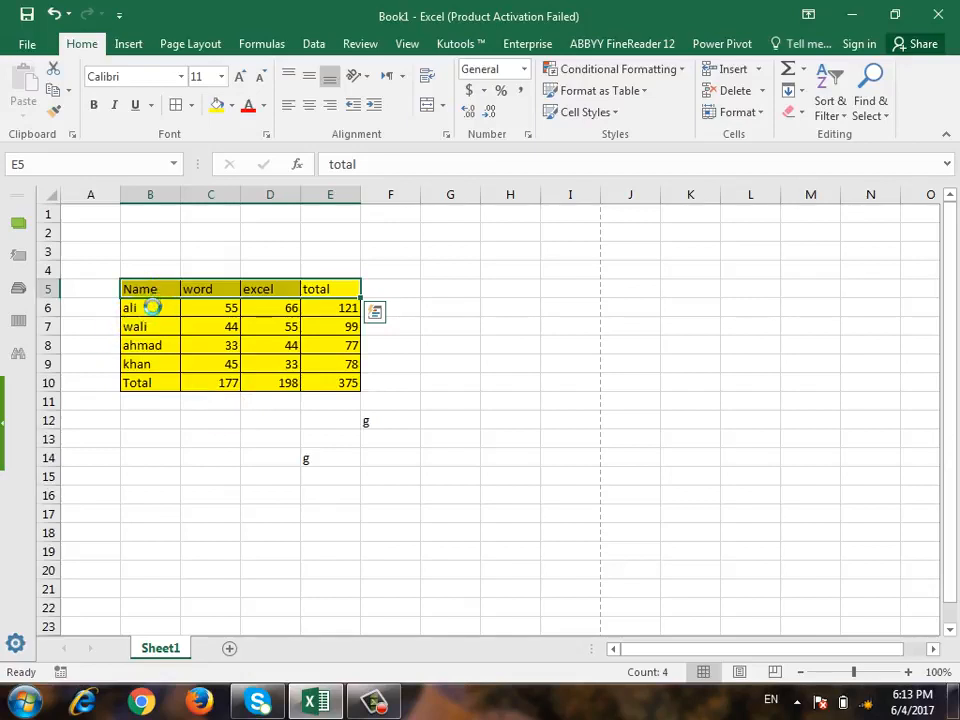
click(93, 105)
drag(167, 315, 178, 384)
click(93, 105)
click(347, 380)
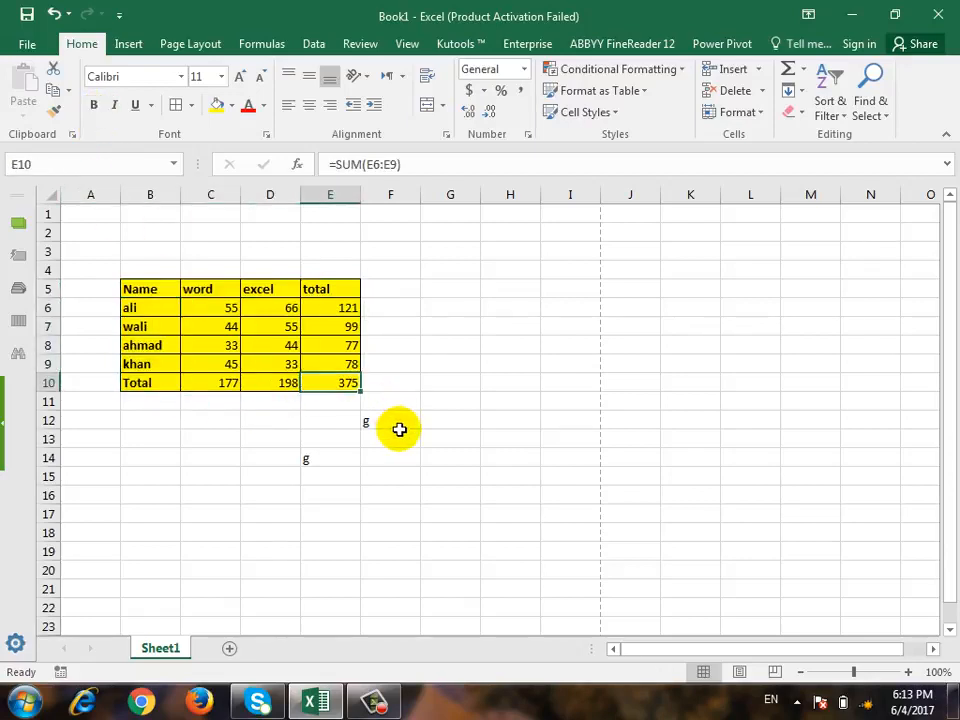
click(340, 307)
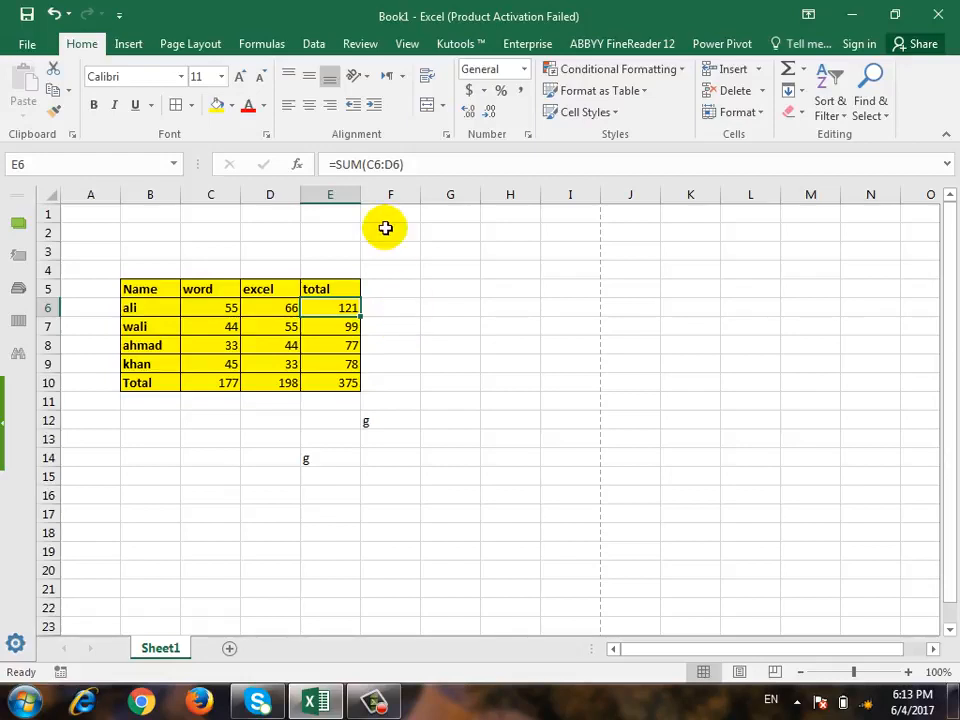
Copy the table B5:E10 and paste it at K5 using Paste Special with the All option.
drag(171, 287, 313, 386)
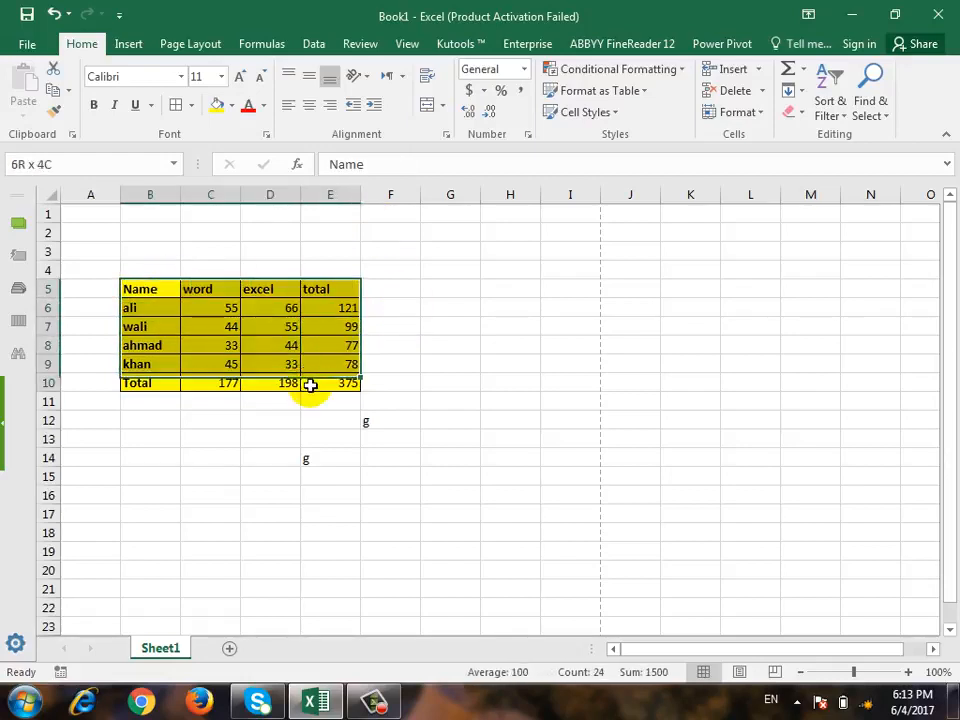
click(54, 90)
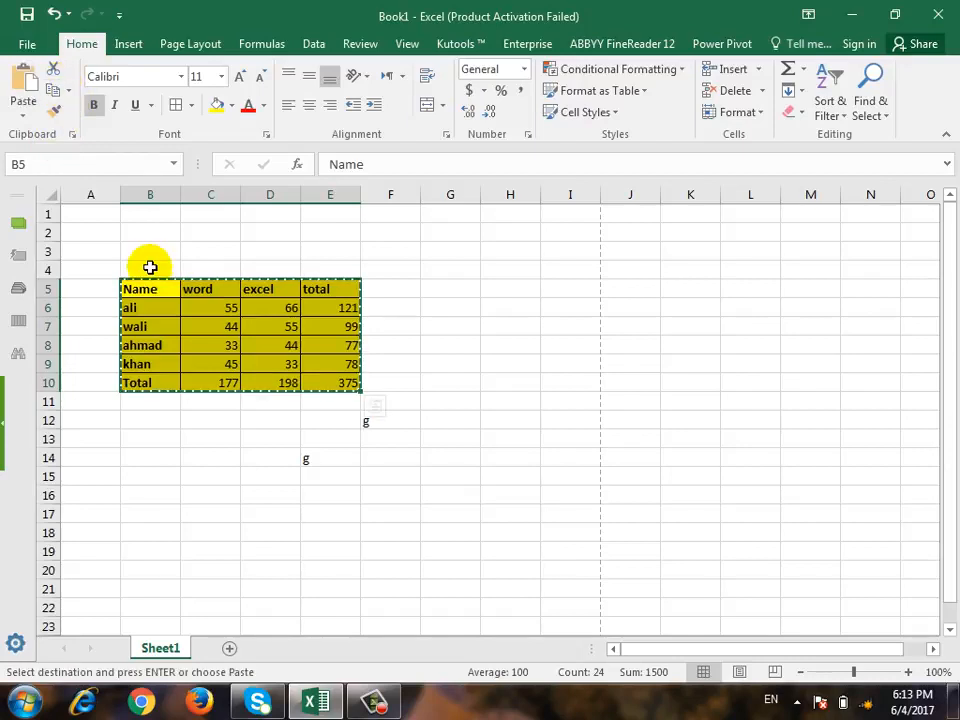
click(675, 287)
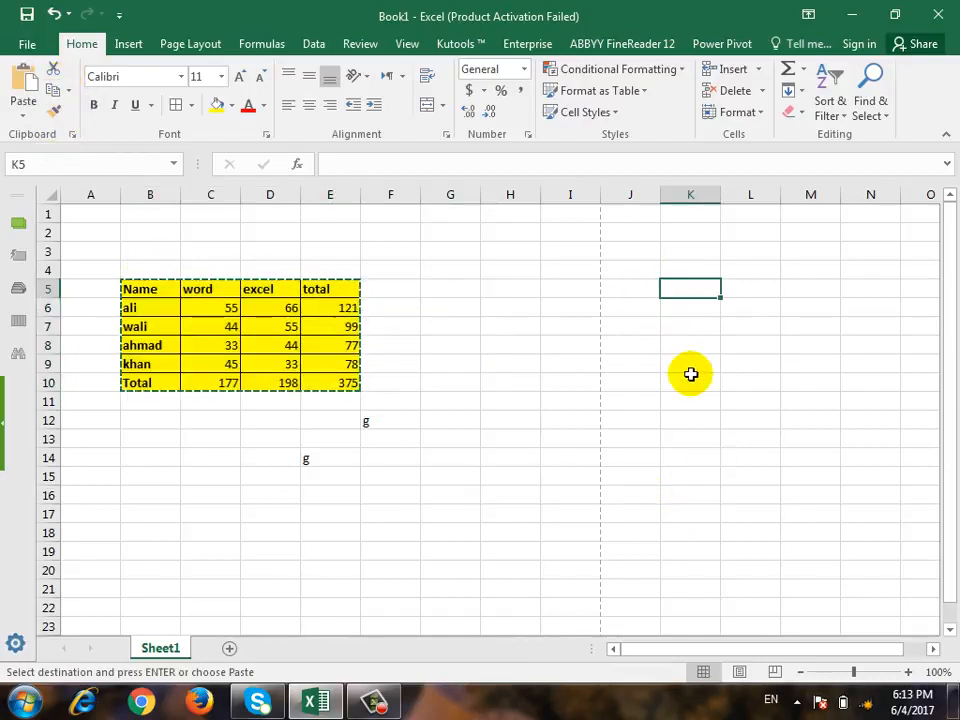
click(22, 112)
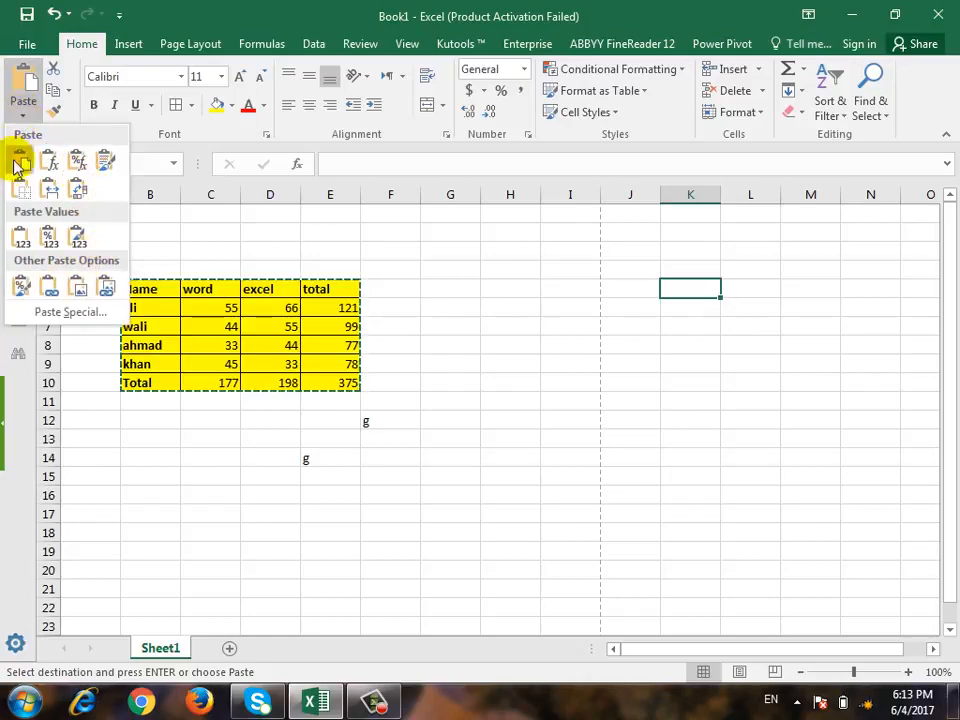
click(70, 314)
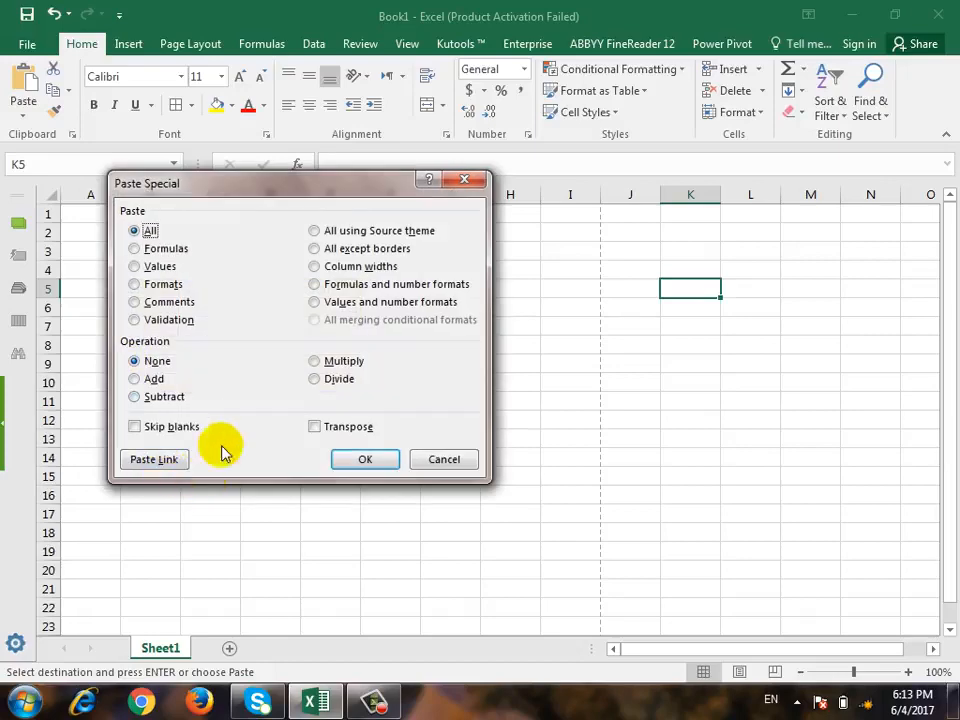
drag(340, 195, 483, 360)
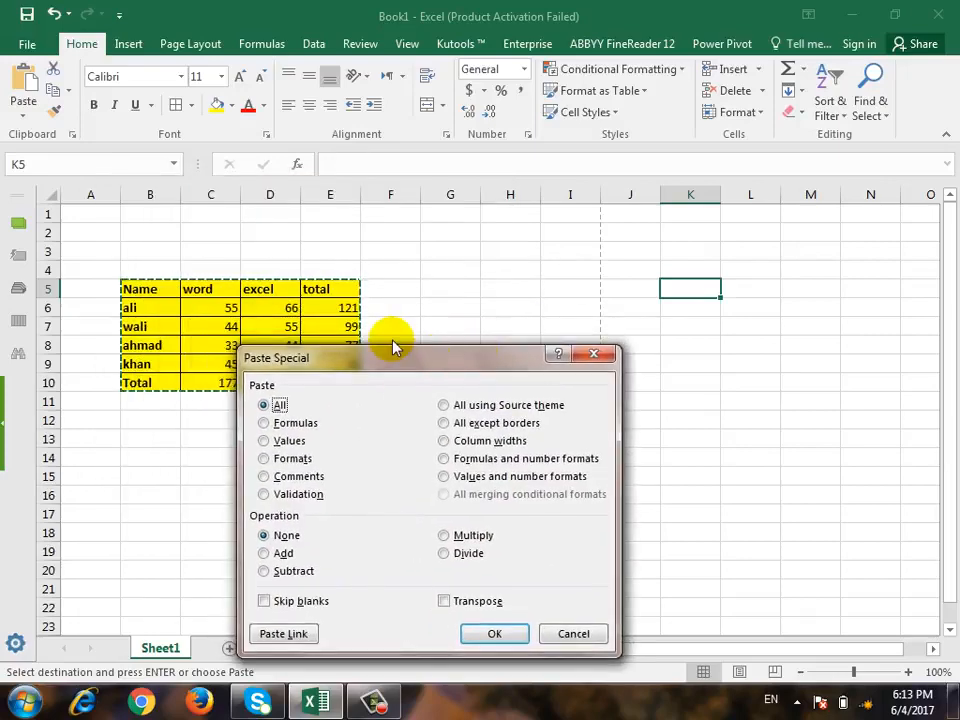
drag(396, 352, 447, 345)
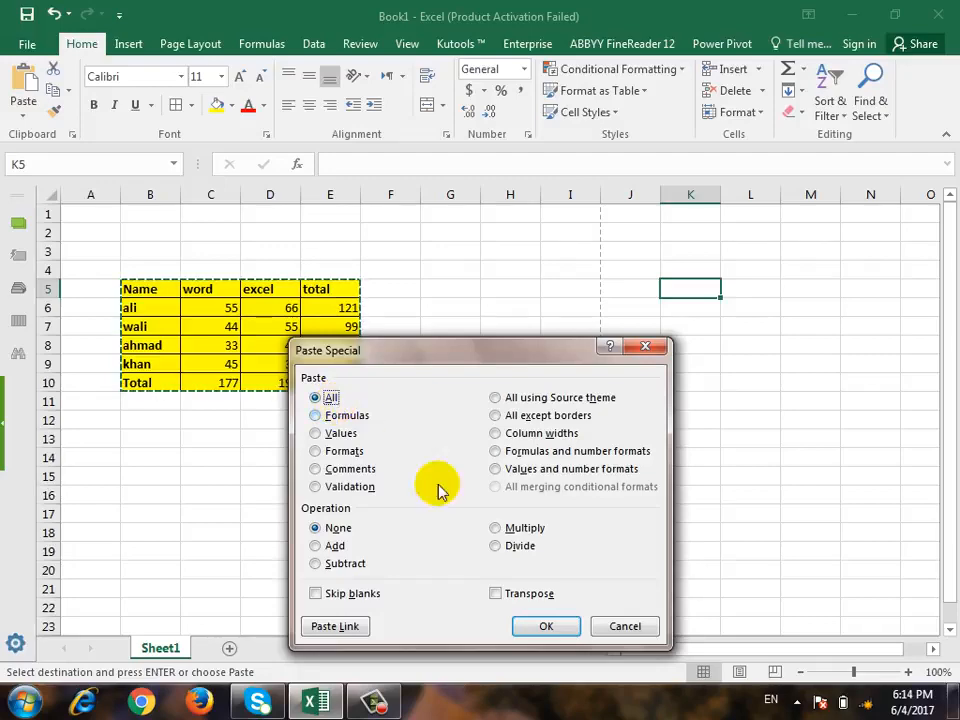
click(530, 626)
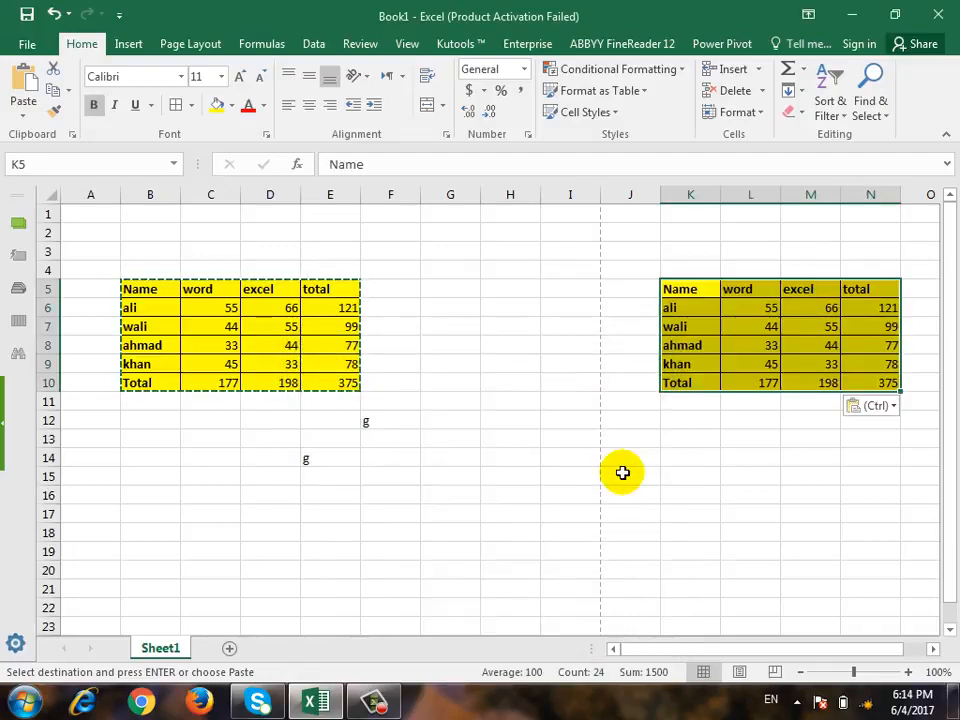
Set L6 to 44 to test the formula in N6 of the pasted table, and undo both the edit and the paste.
click(885, 308)
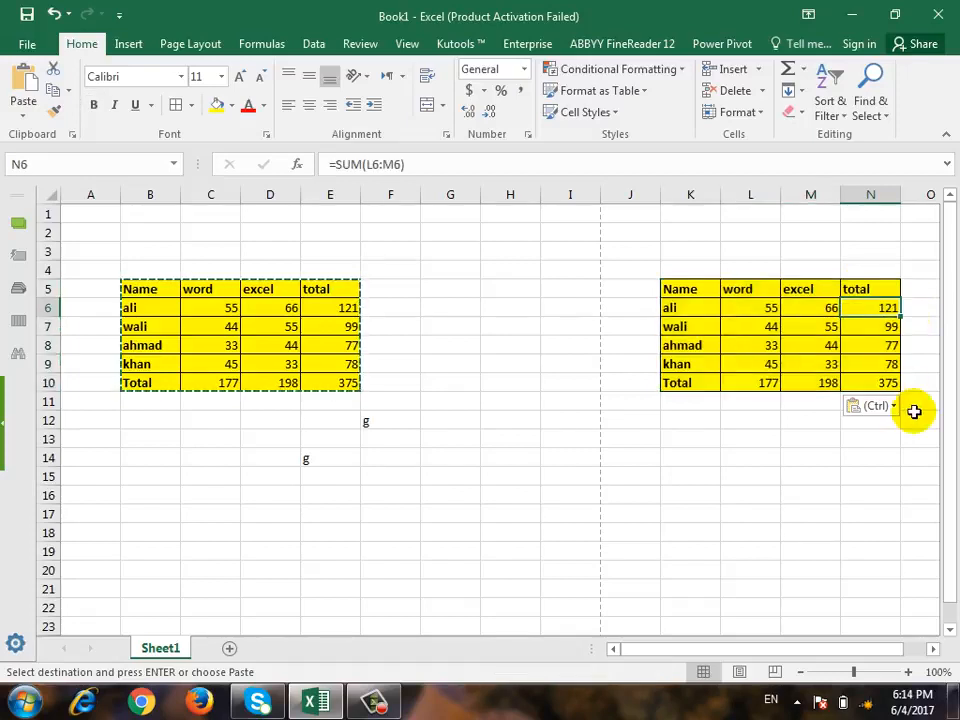
key(Left)
key(Left)
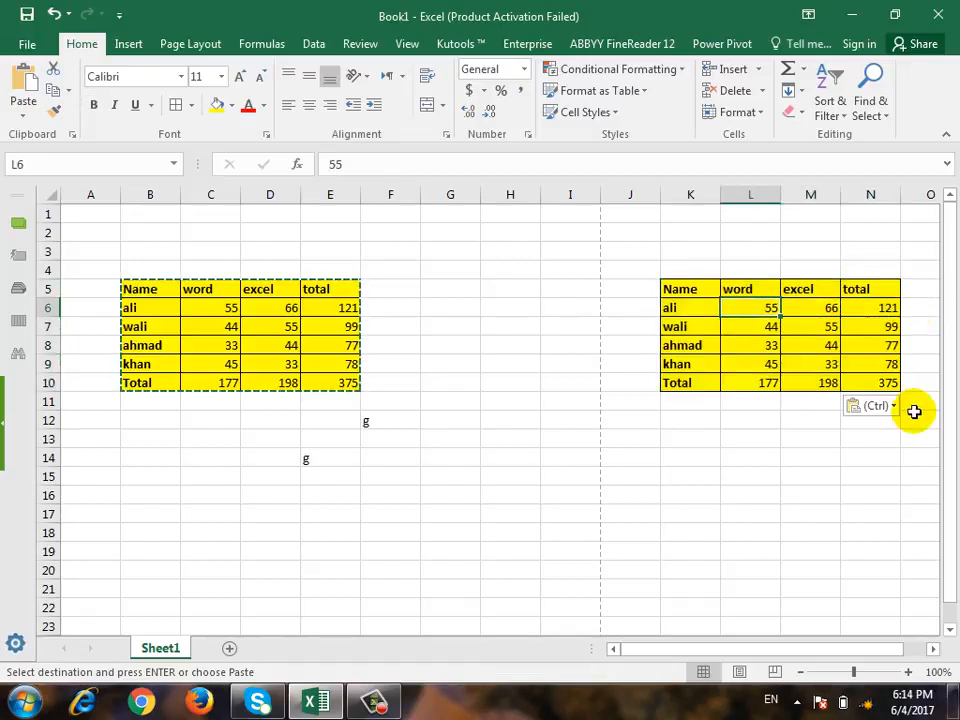
text(44)
key(Return)
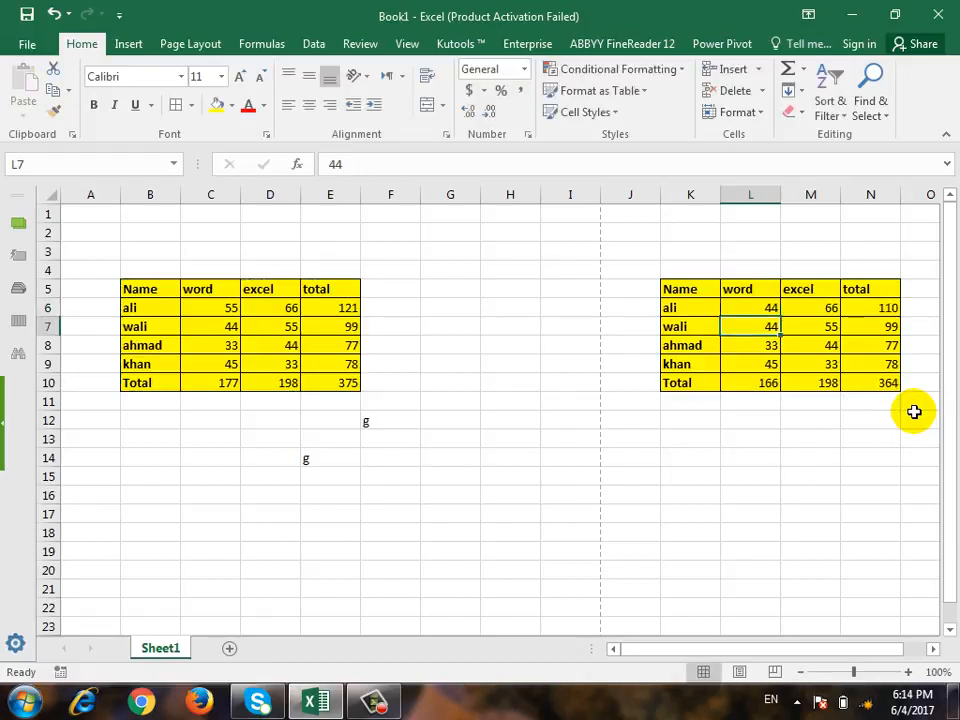
key(ctrl+z)
key(ctrl+z)
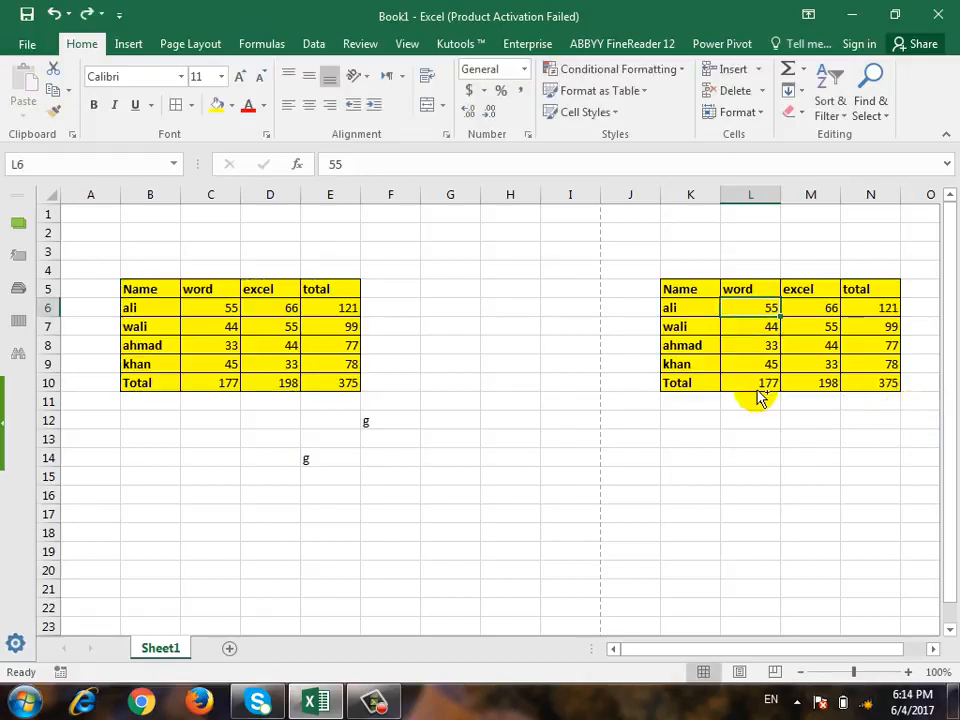
Paste only the formulas of the copied table into the range starting at K5 with Paste Special.
click(35, 118)
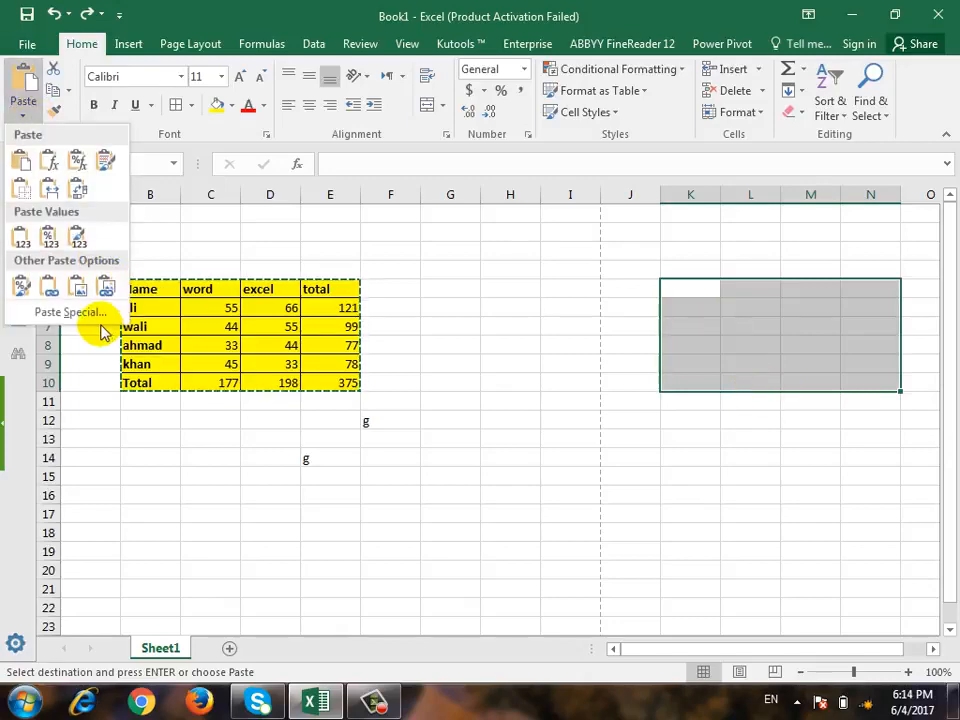
click(90, 313)
drag(475, 349, 457, 270)
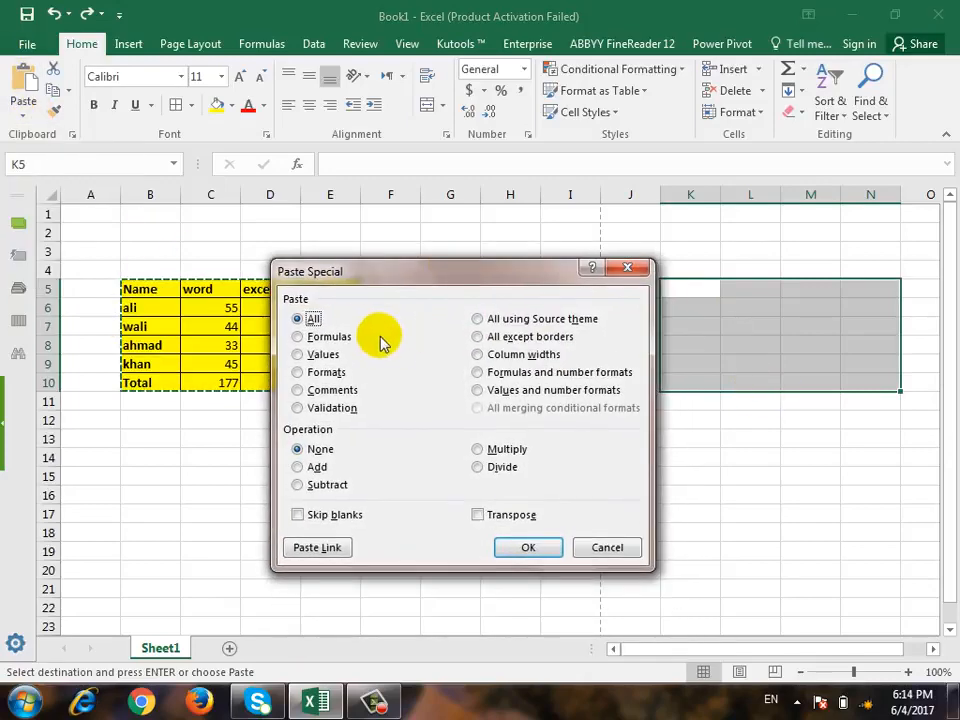
click(298, 337)
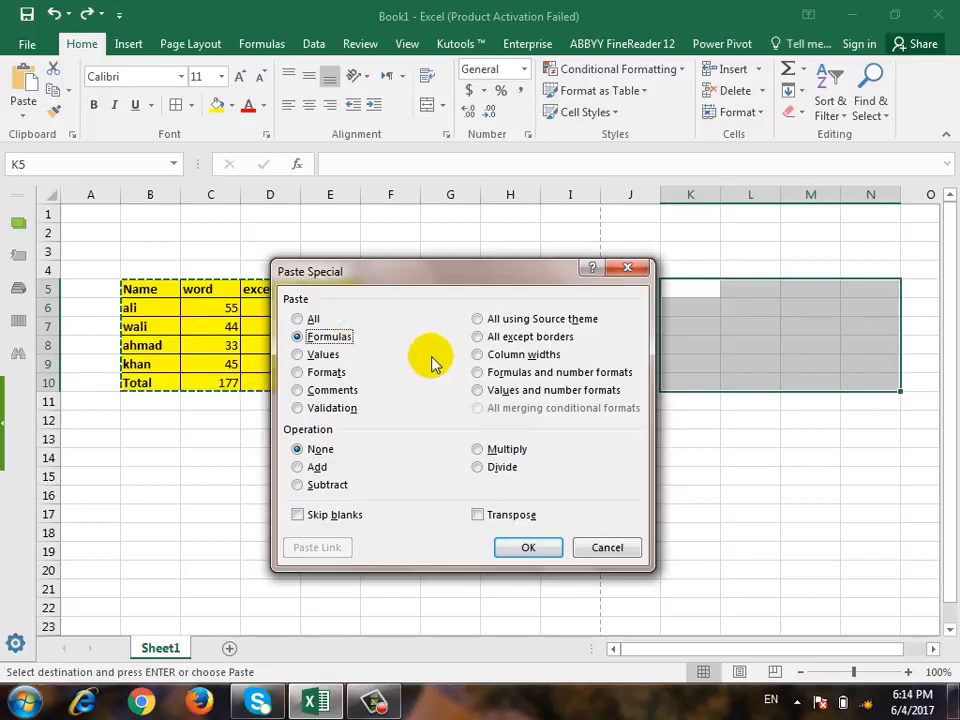
click(547, 560)
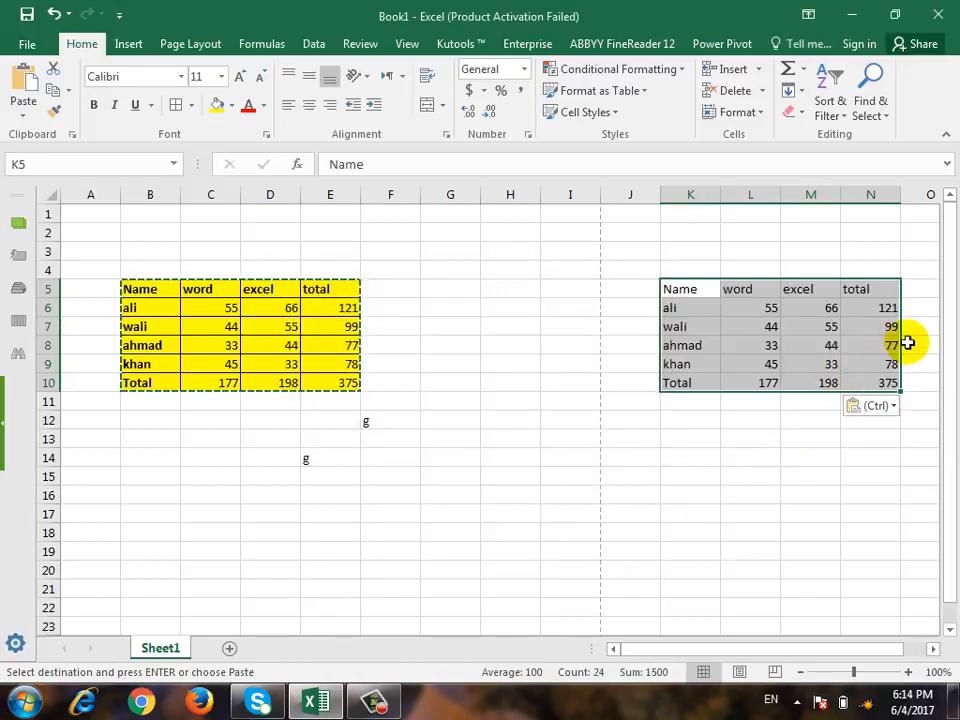
Set L6 to 22 to test the pasted formula in N6, and undo both the edit and the formulas-only paste.
click(887, 309)
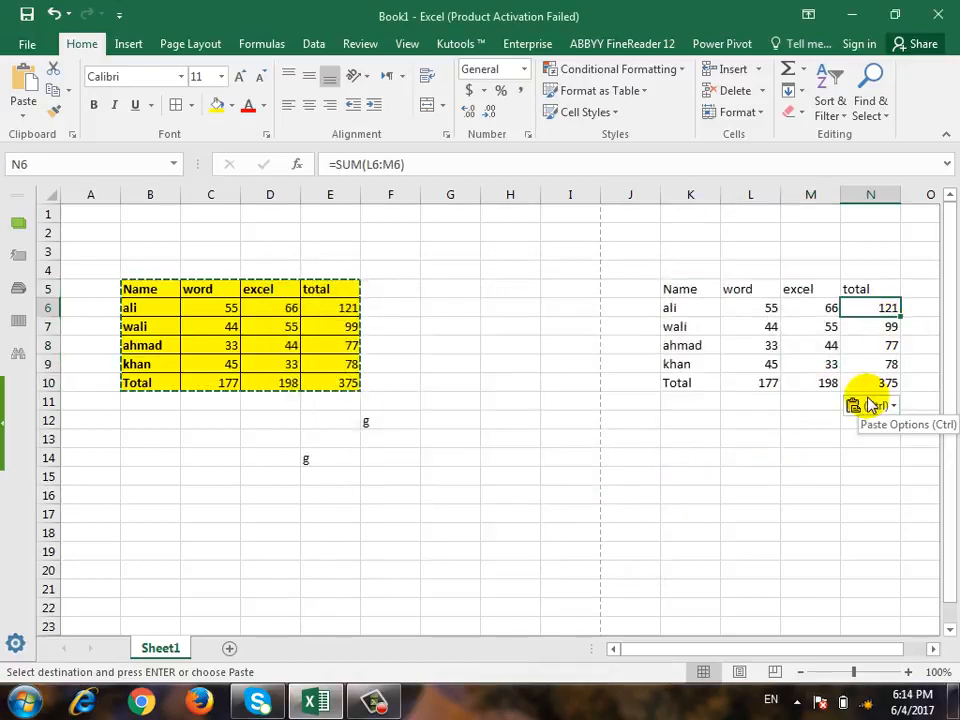
key(Left)
key(Left)
key(Left)
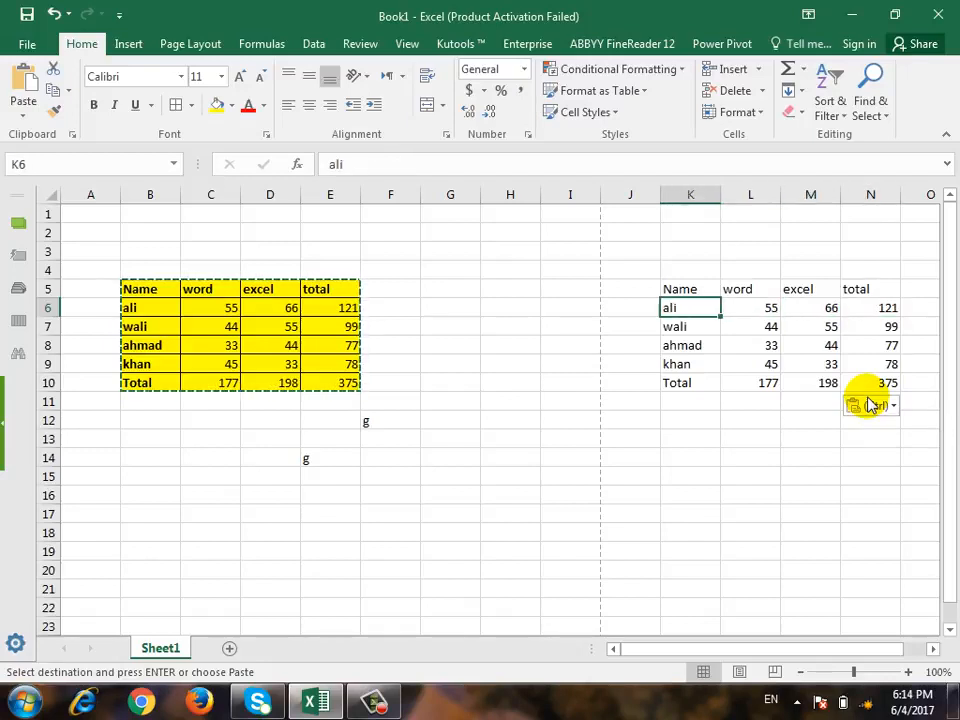
key(Right)
text(22)
key(Return)
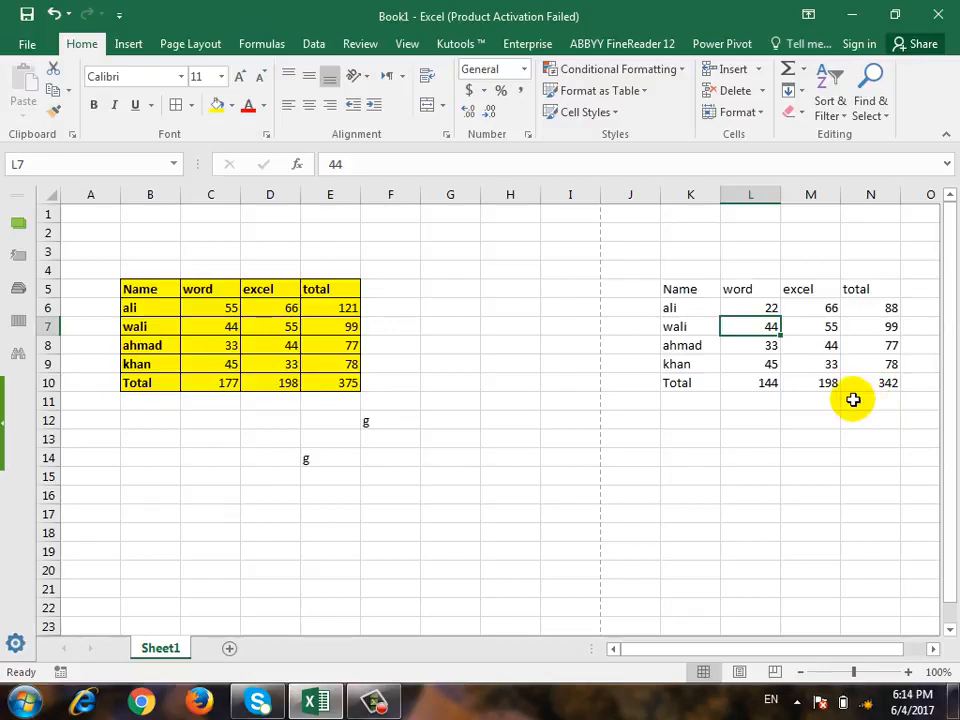
key(ctrl+z)
key(ctrl+z)
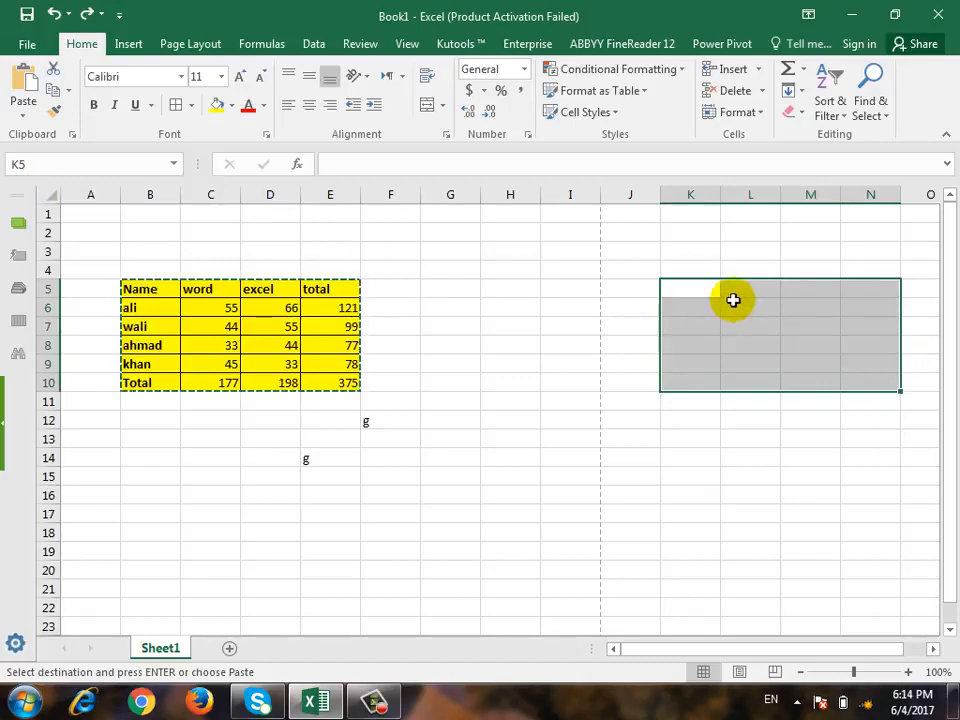
Paste only the values of the copied table at K5 with Paste Special.
click(690, 289)
click(33, 120)
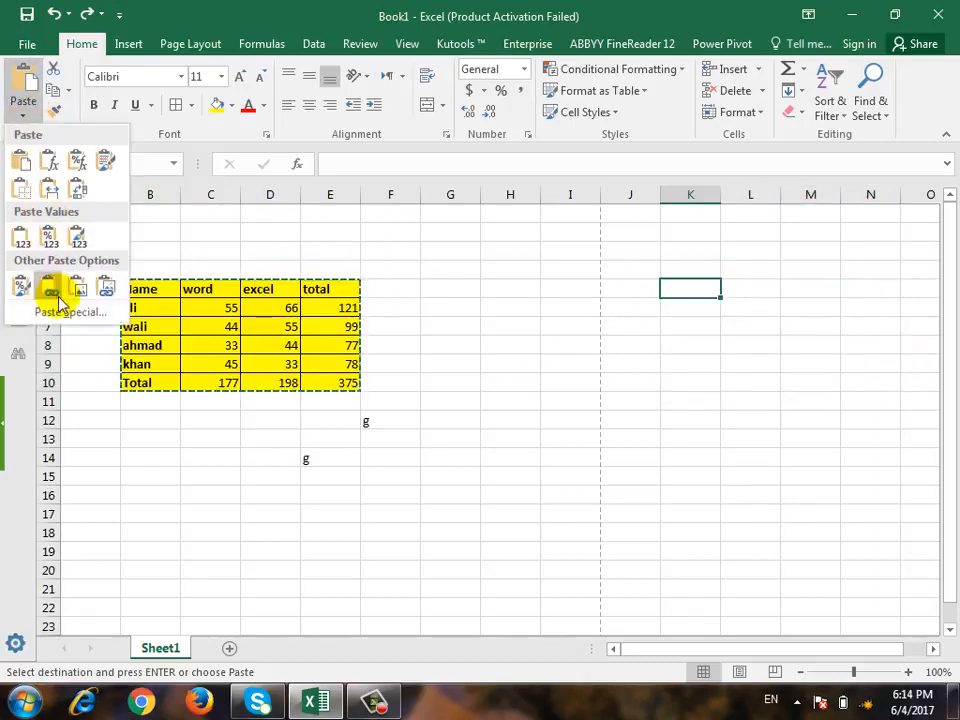
click(73, 305)
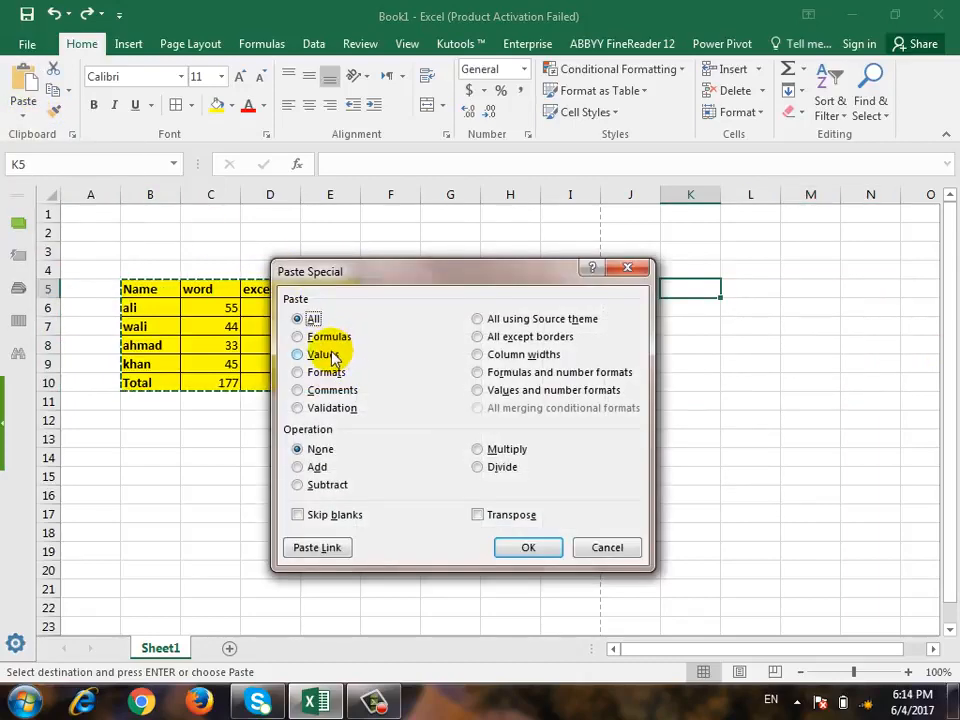
click(322, 355)
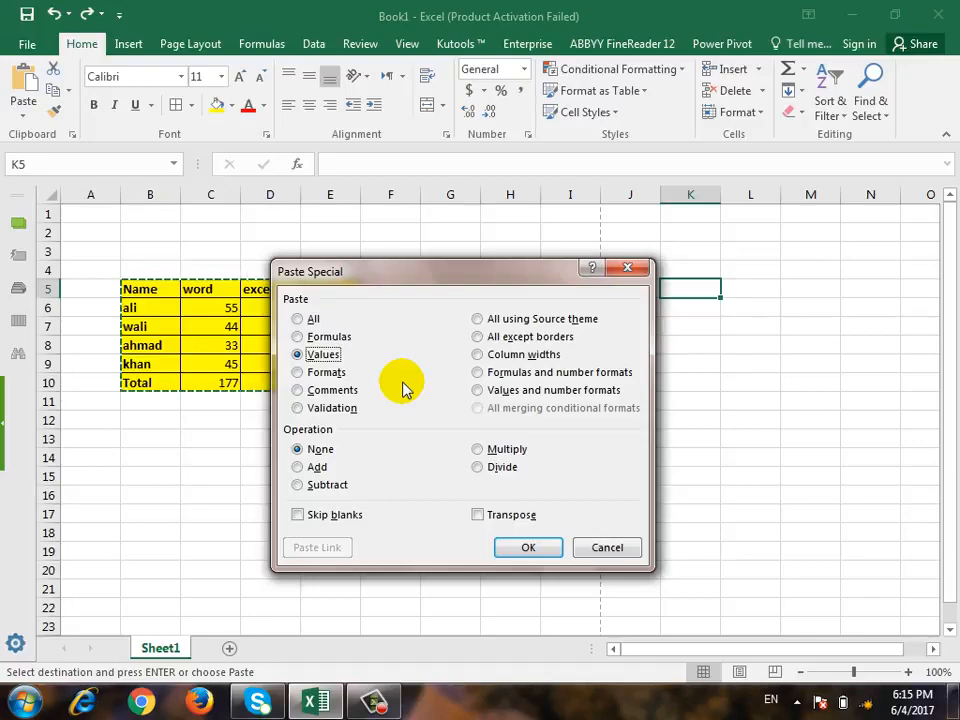
click(510, 548)
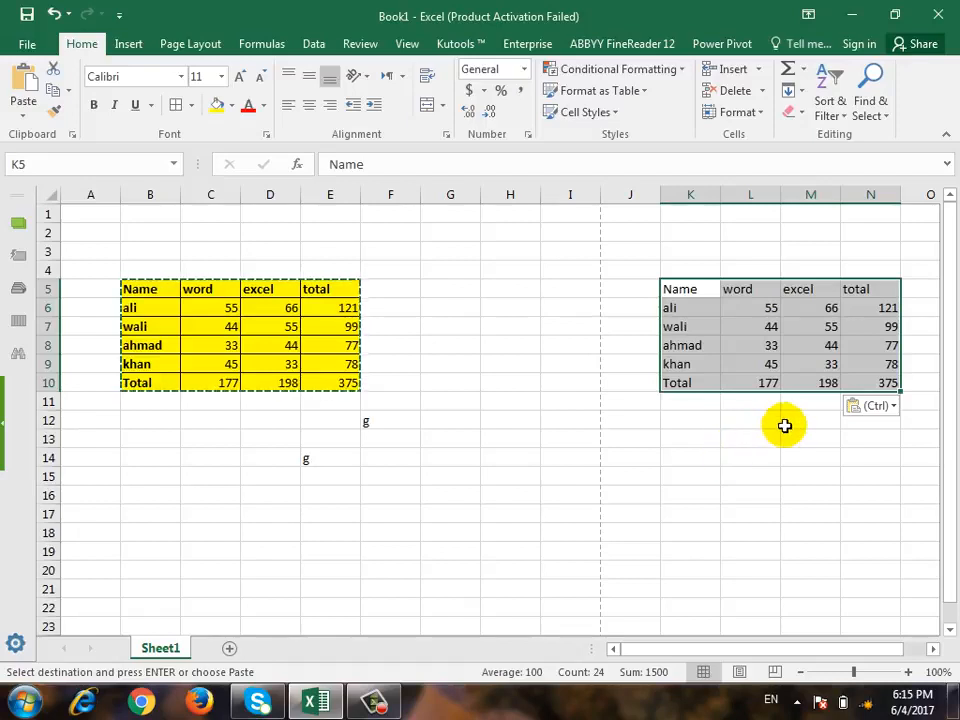
Set L6 and M6 to 1 to test the total in N6, and undo both edits and the values-only paste.
click(880, 309)
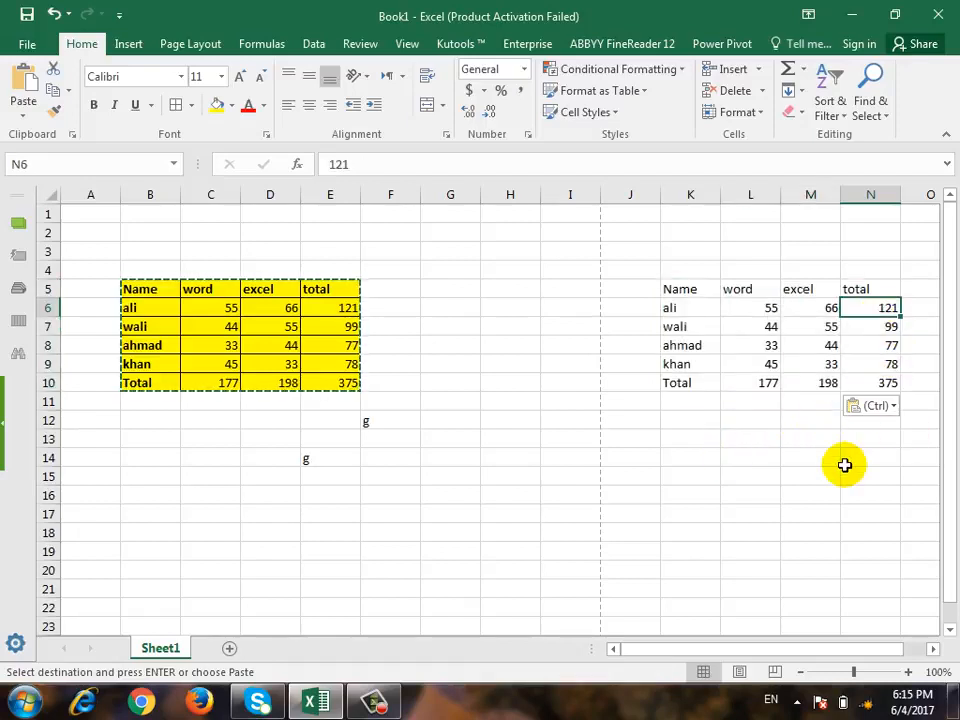
key(Left)
key(Left)
text(1)
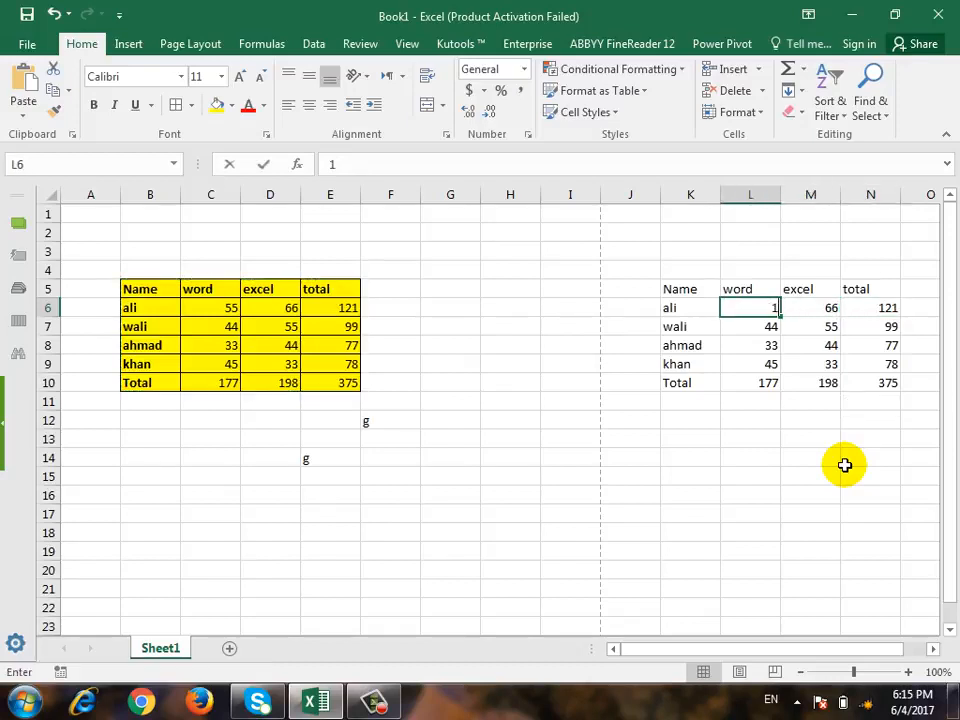
key(Right)
text(1)
key(Return)
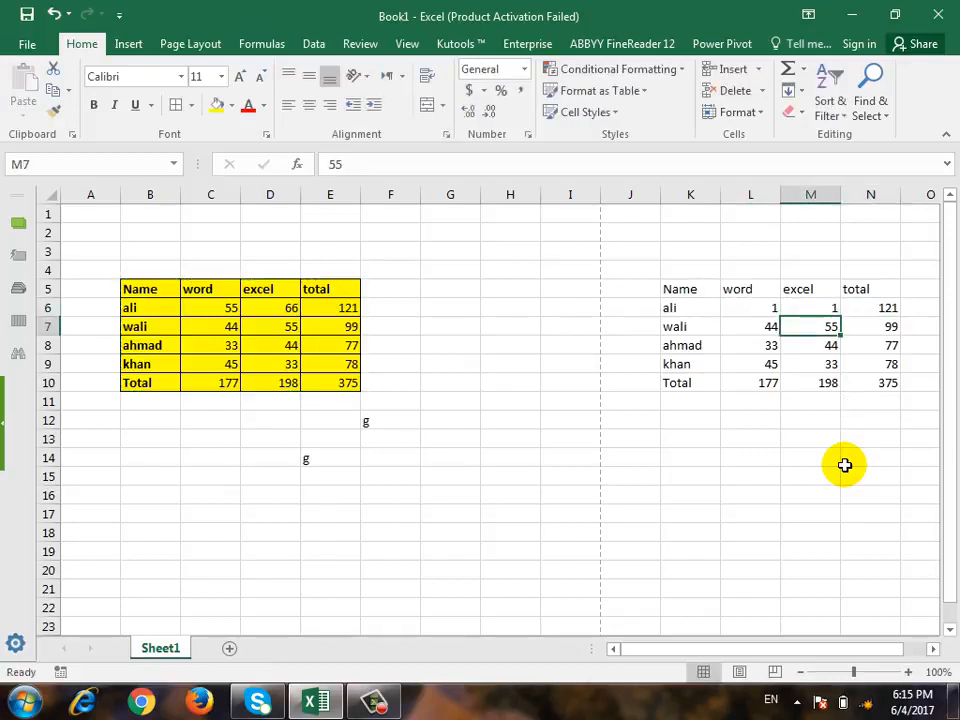
key(ctrl+z)
key(ctrl+z)
key(ctrl+z)
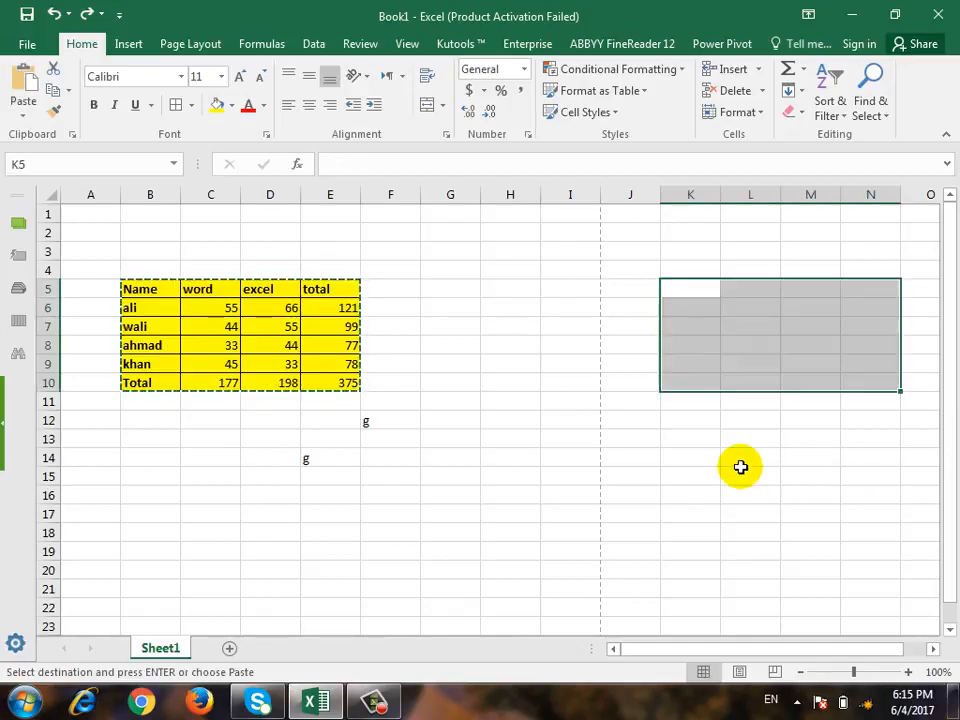
Paste only the formats of the copied table at K5 with Paste Special, and undo that paste.
click(671, 289)
click(23, 115)
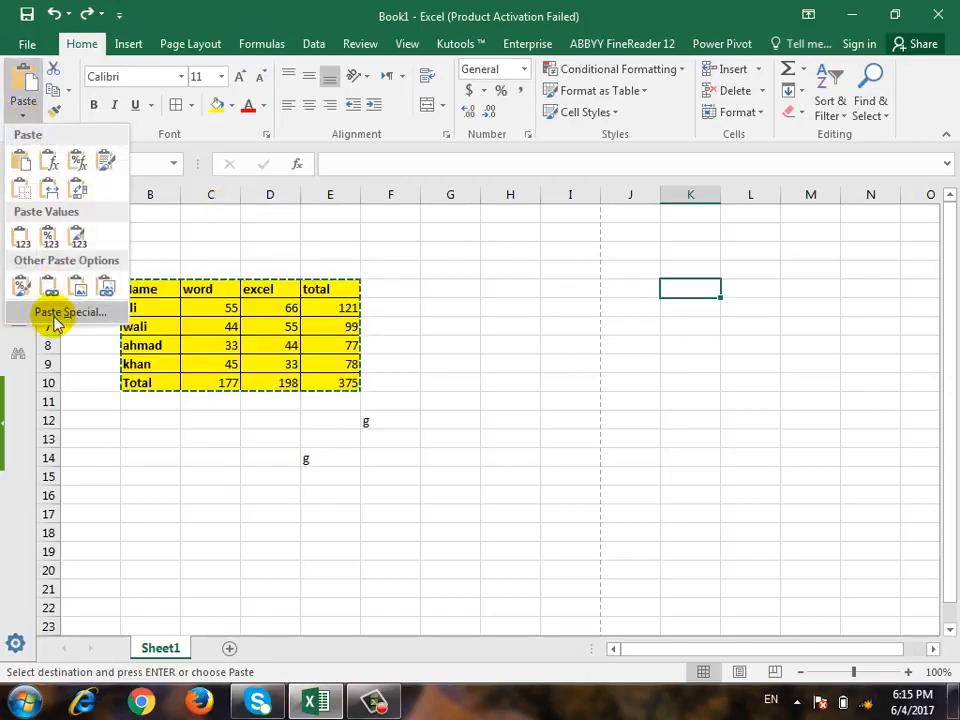
click(62, 312)
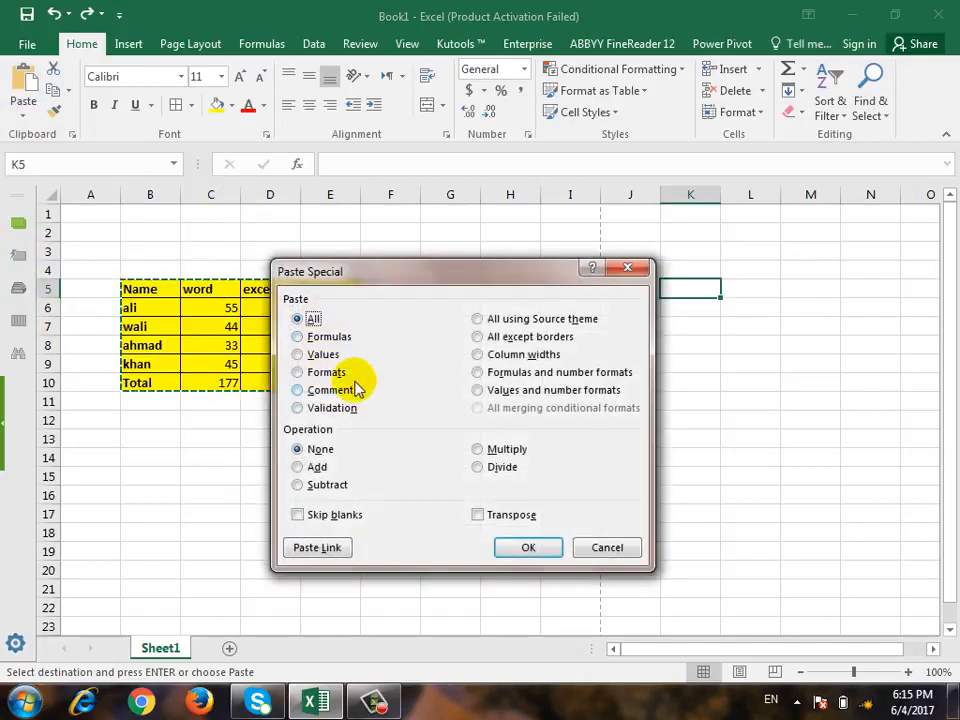
click(325, 372)
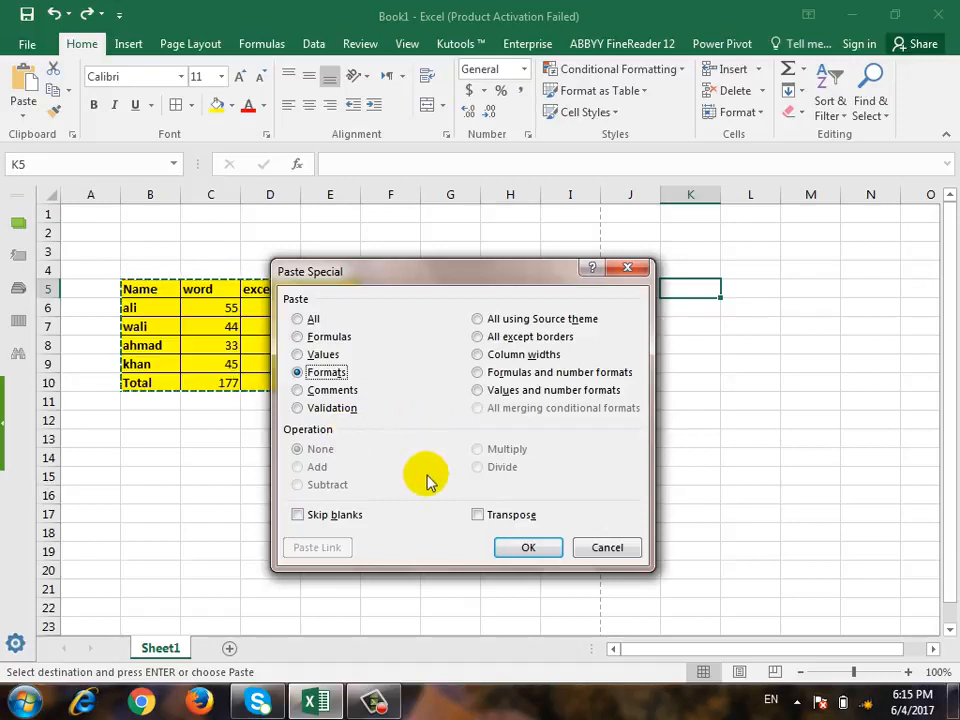
click(529, 547)
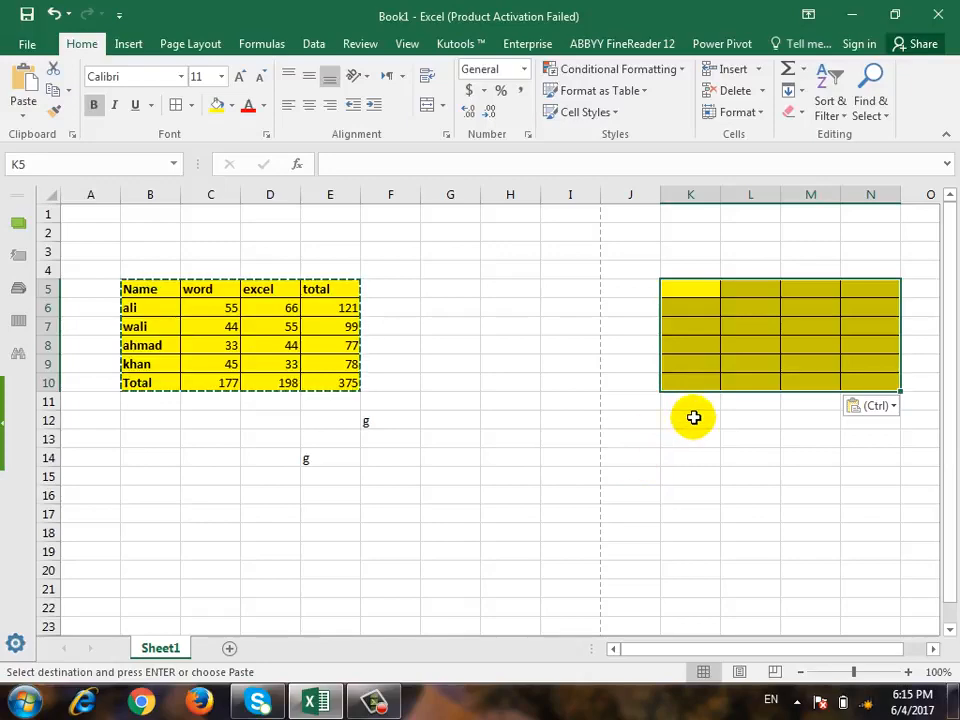
key(ctrl+z)
Open Paste Special for cell K5 and review its Comments and Validation options beside the copied table.
click(685, 299)
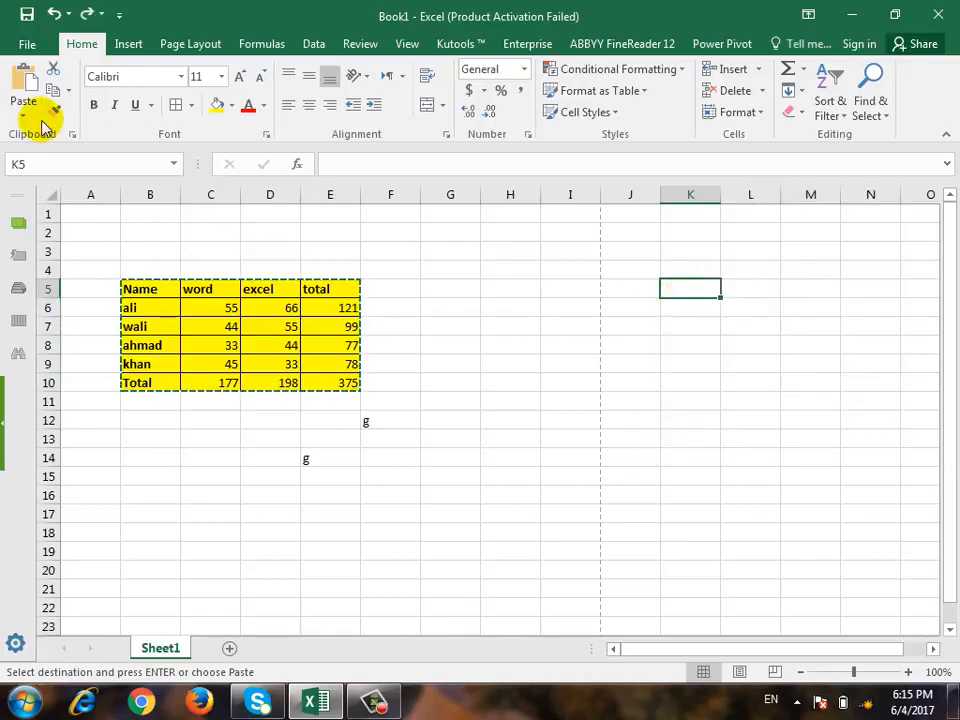
click(28, 114)
click(40, 316)
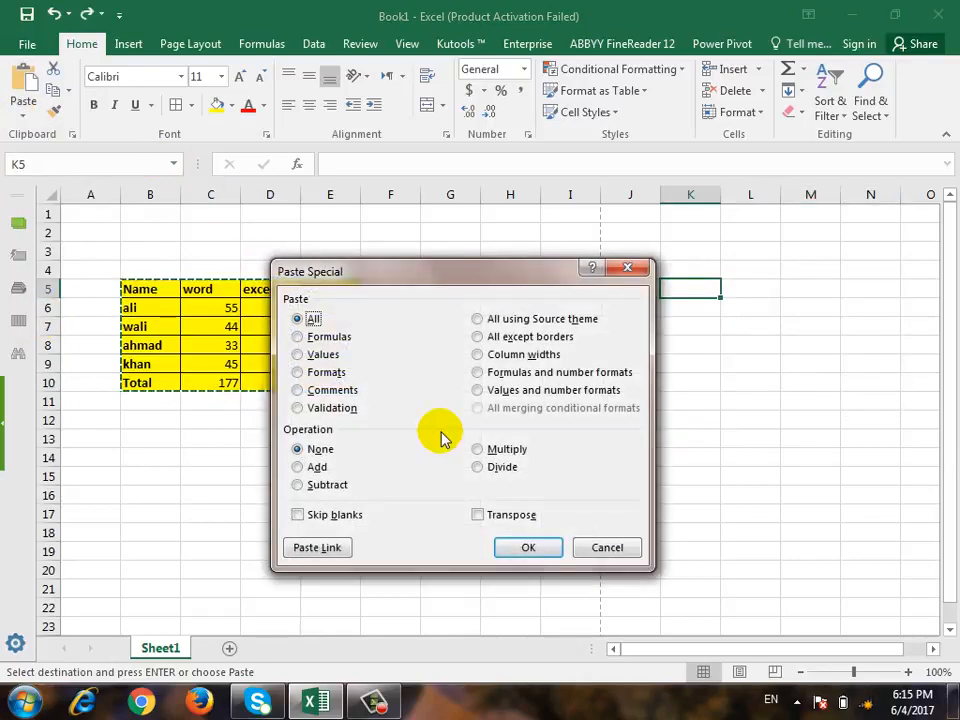
click(335, 390)
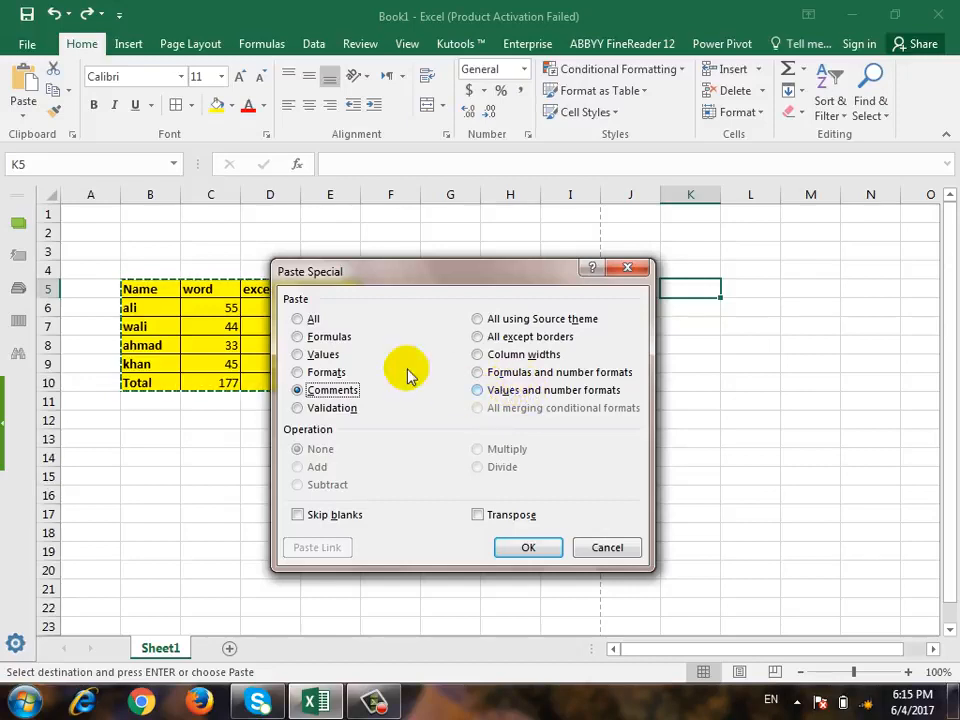
click(332, 408)
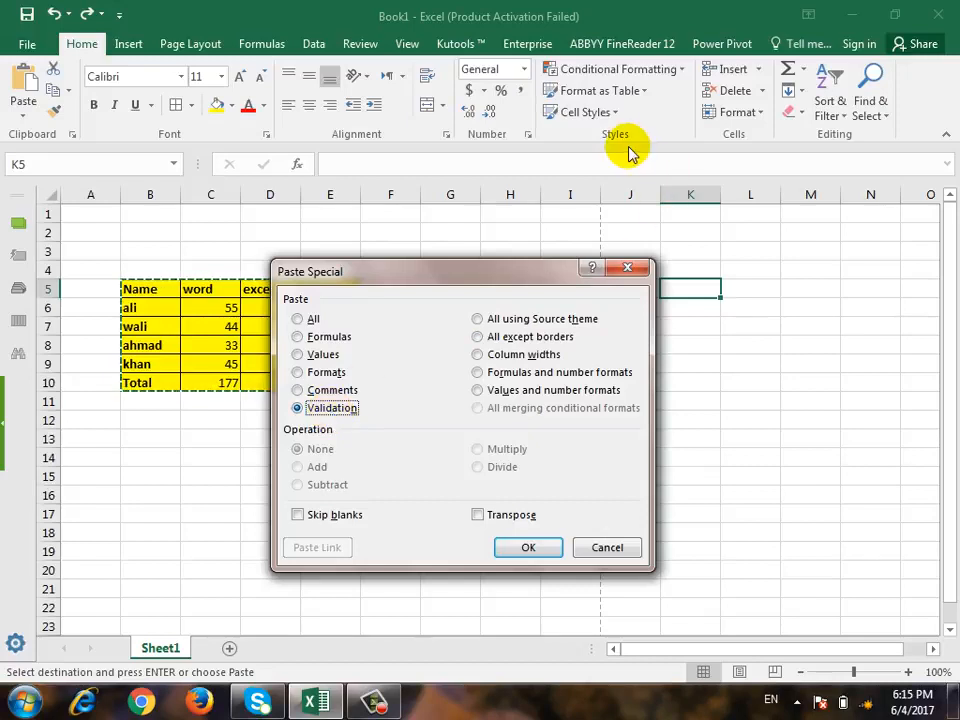
drag(538, 276, 489, 250)
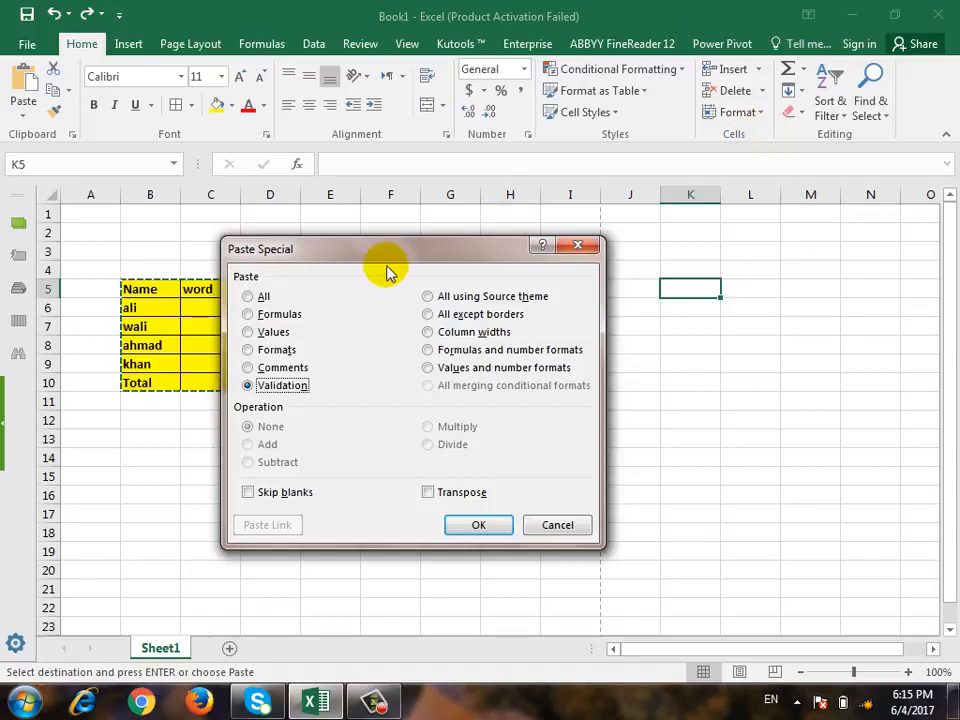
drag(405, 255, 575, 258)
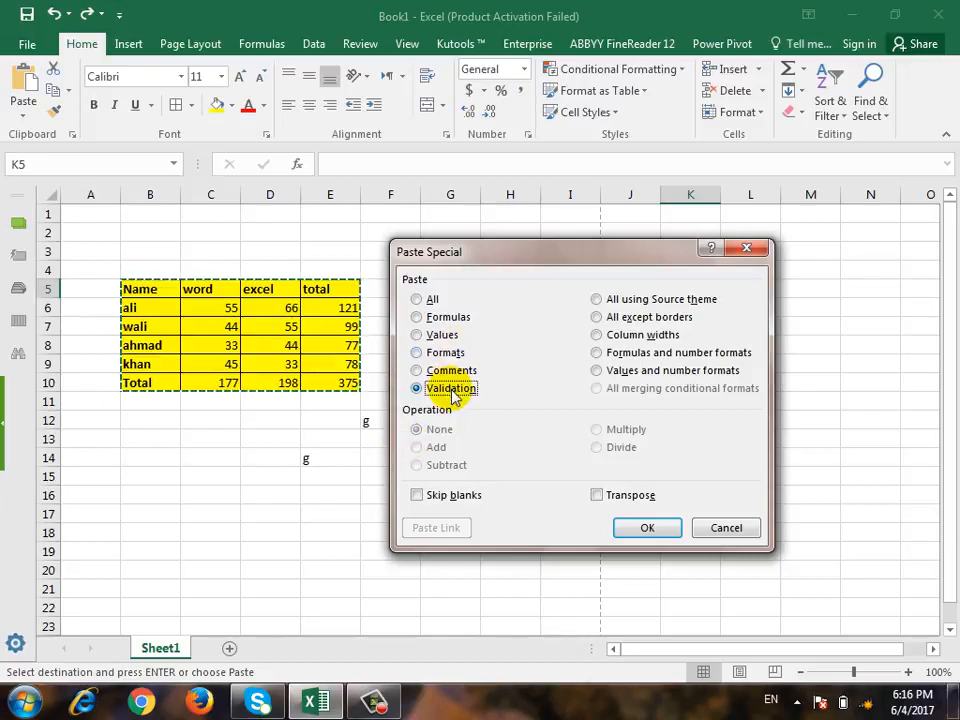
Paste the copied table at K5 with the All using Source theme option, and undo that paste.
click(606, 301)
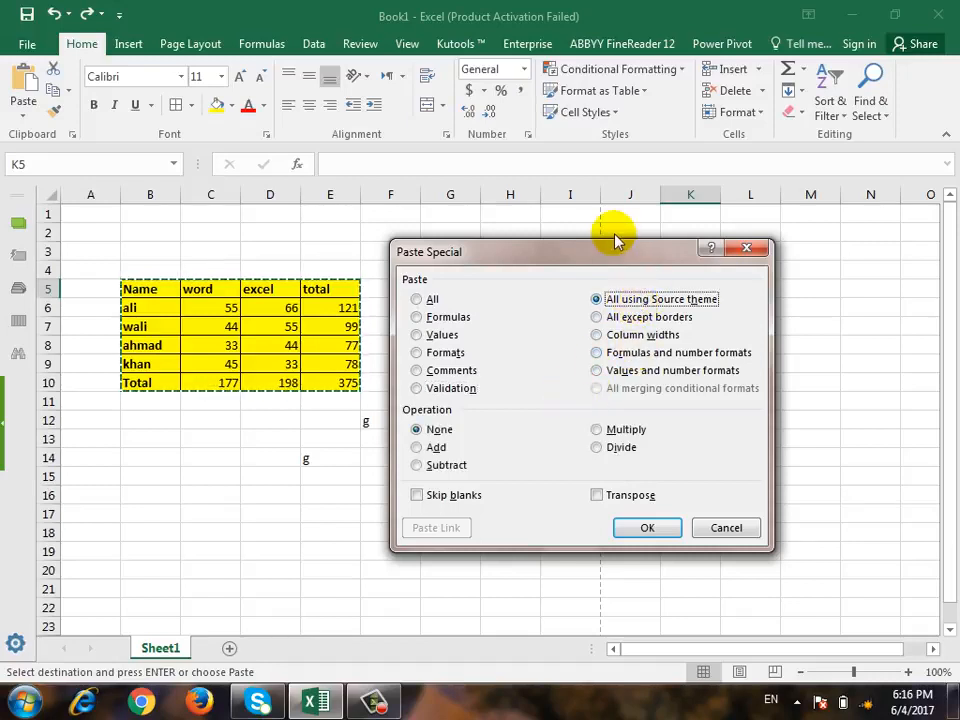
drag(615, 247, 553, 242)
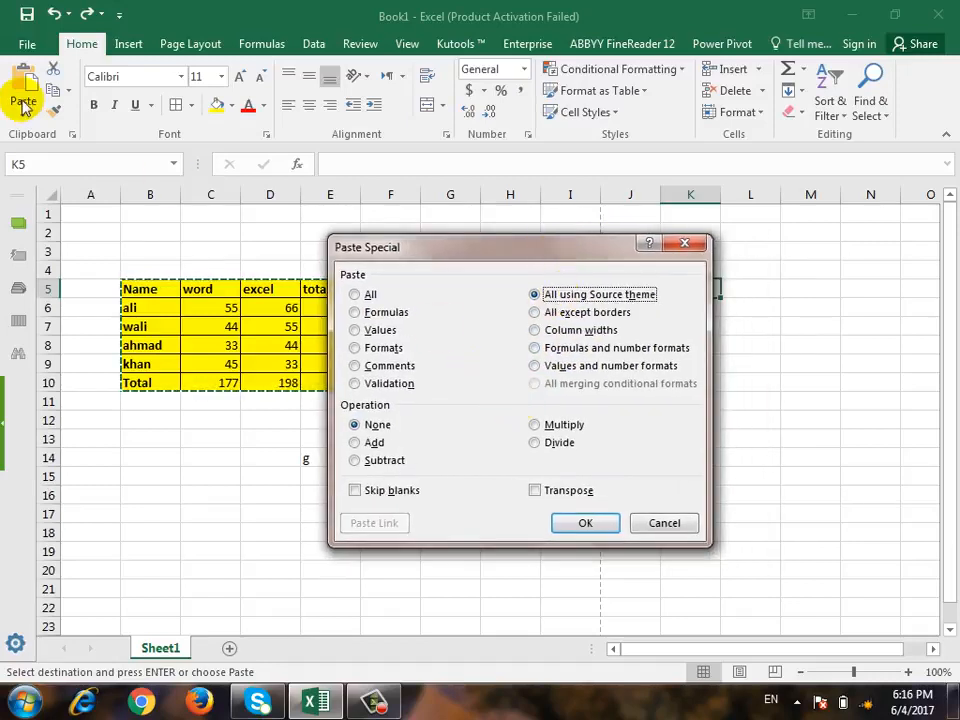
click(577, 522)
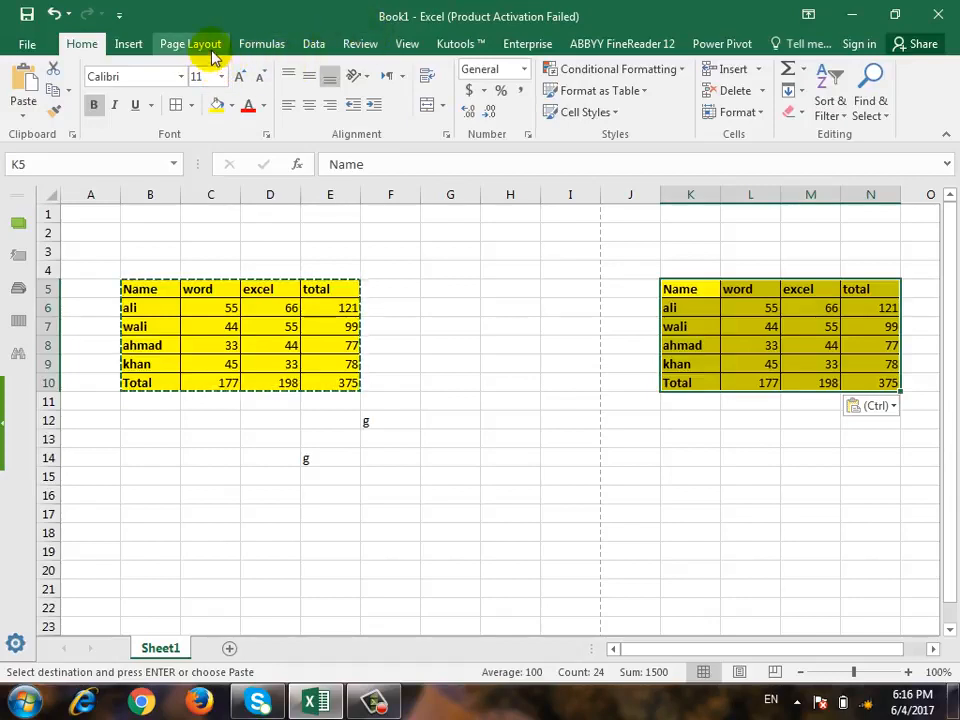
key(ctrl+z)
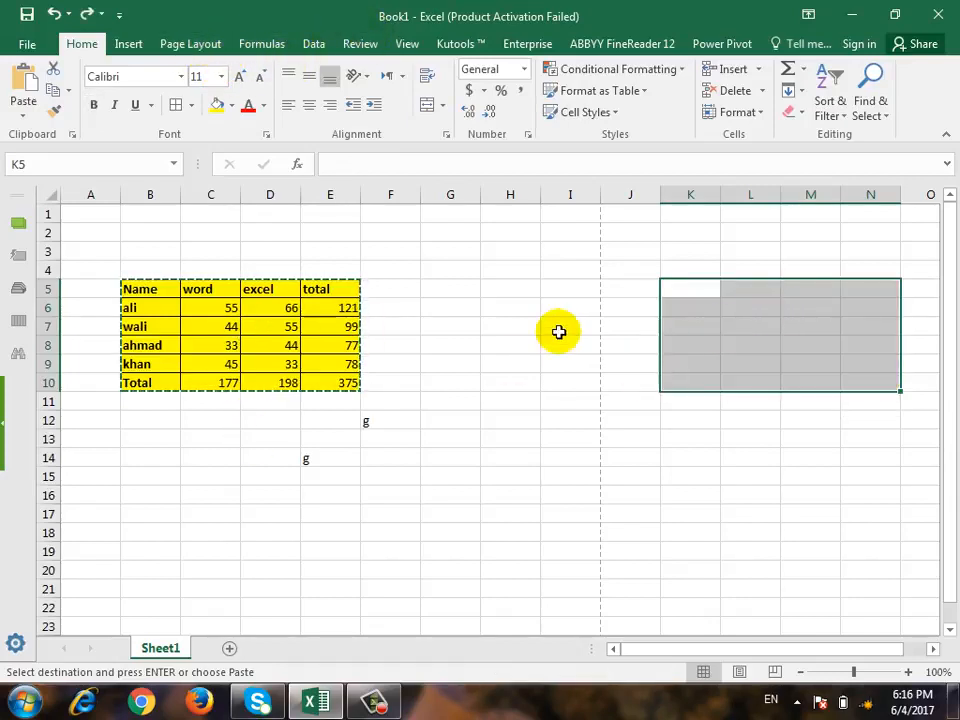
Paste the copied table at K5 with the All except borders option of Paste Special, and undo that paste.
click(675, 295)
click(25, 108)
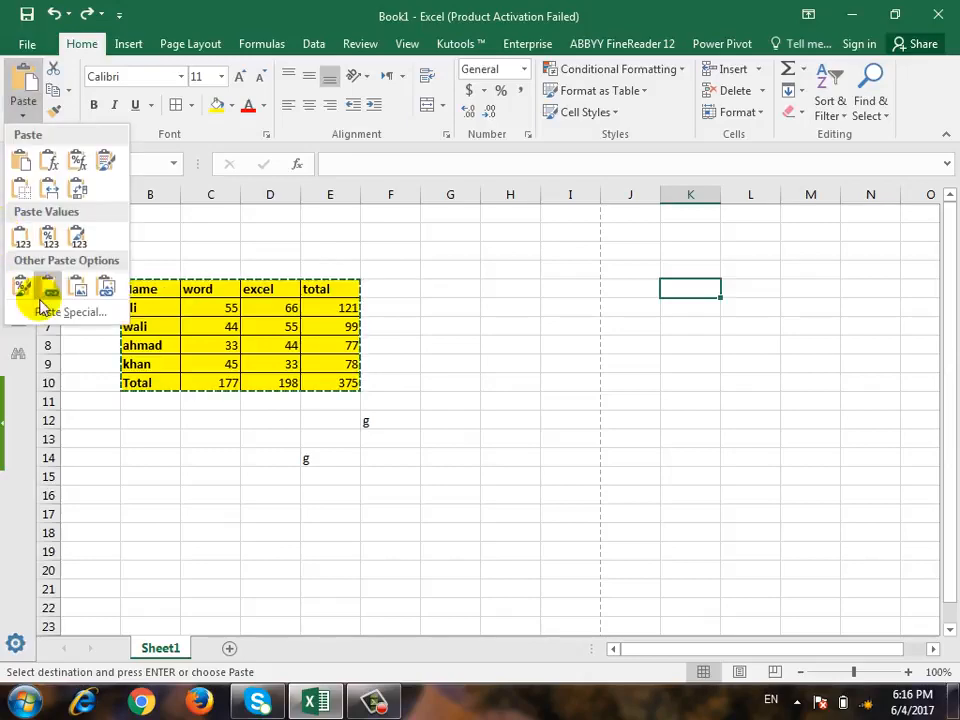
click(50, 312)
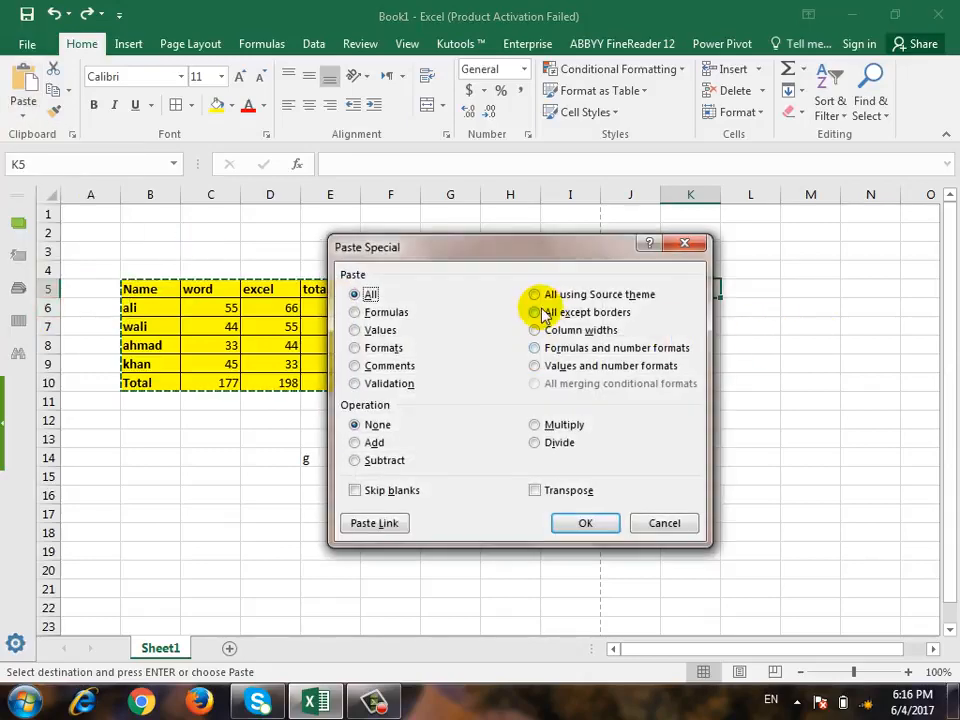
click(535, 312)
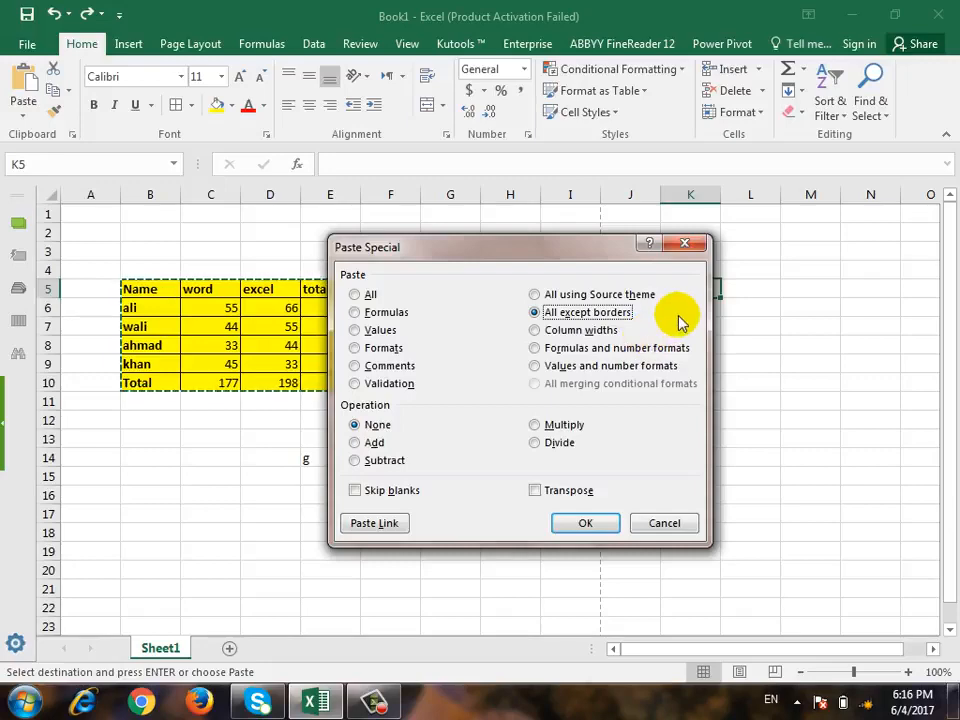
click(603, 526)
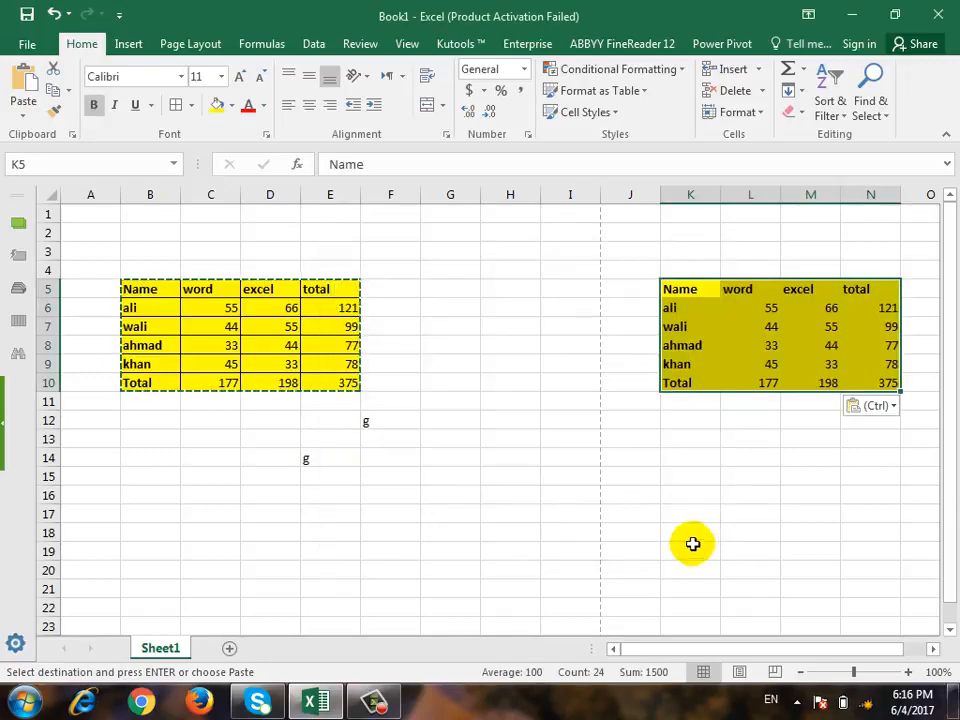
key(ctrl+z)
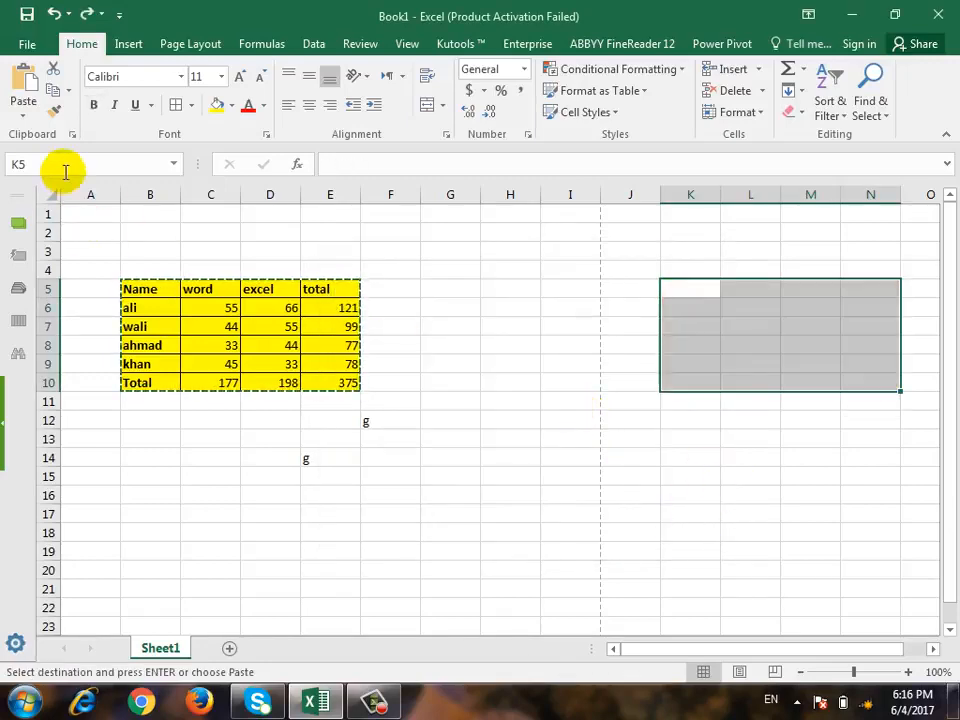
click(72, 134)
click(24, 112)
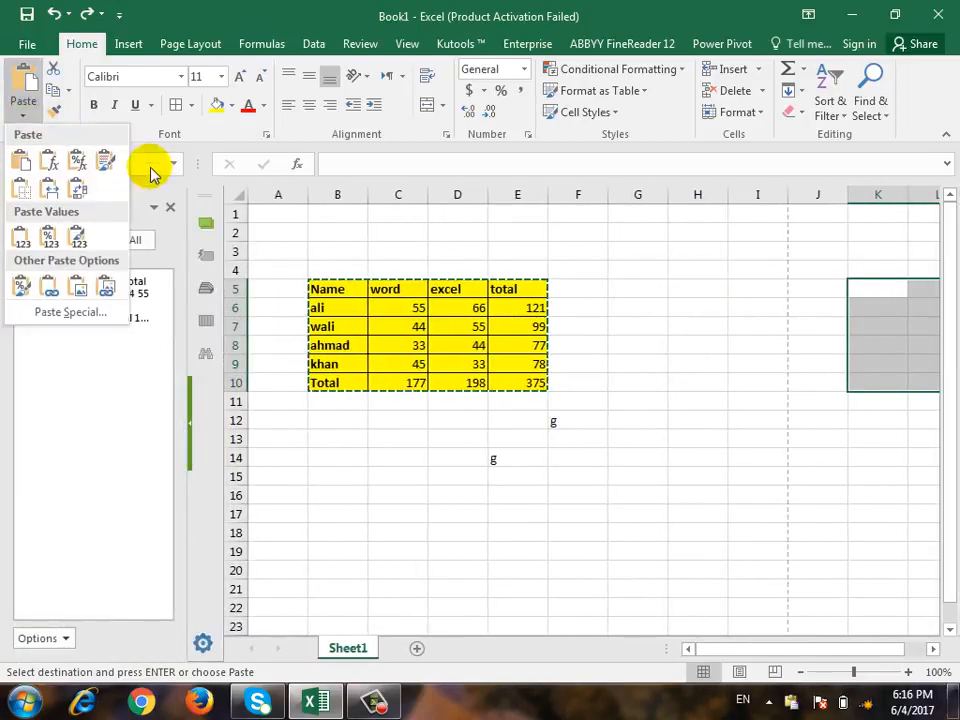
click(22, 115)
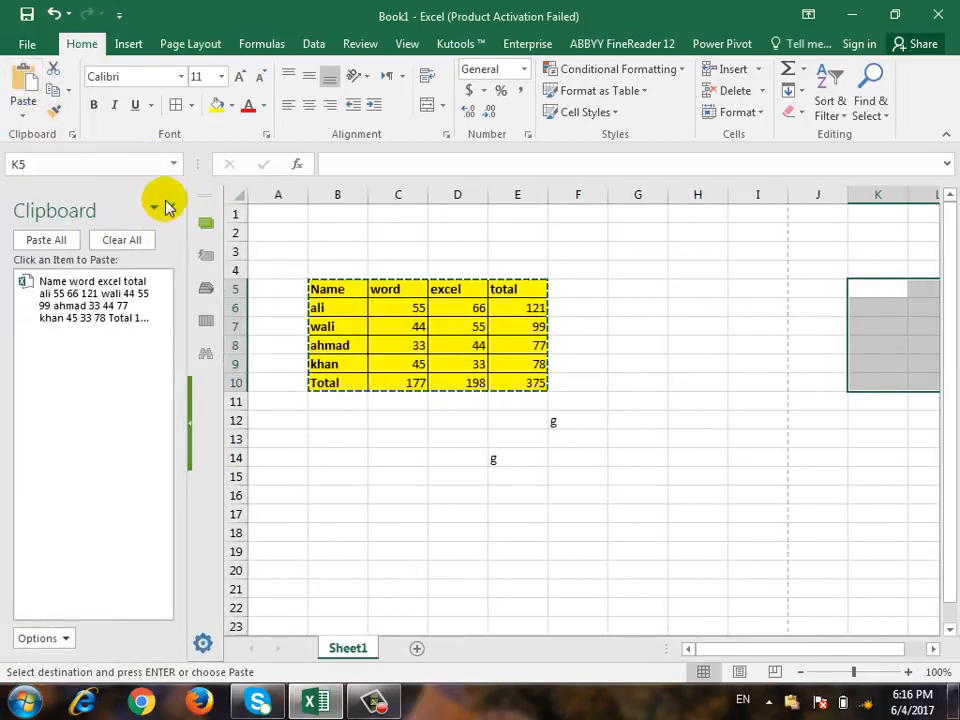
click(167, 207)
click(21, 115)
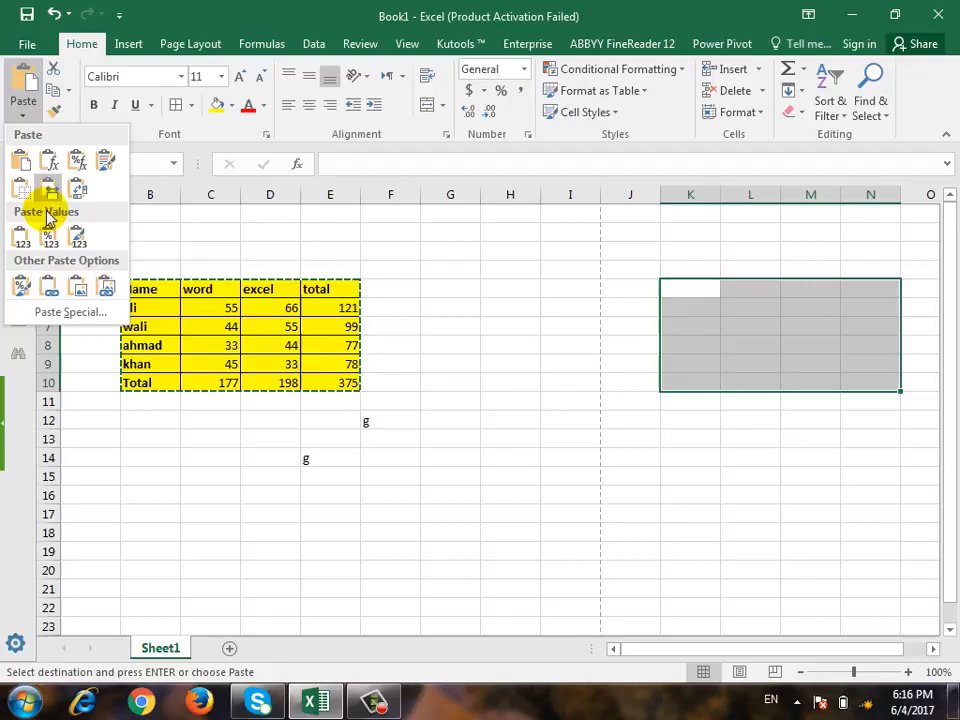
click(60, 312)
click(534, 330)
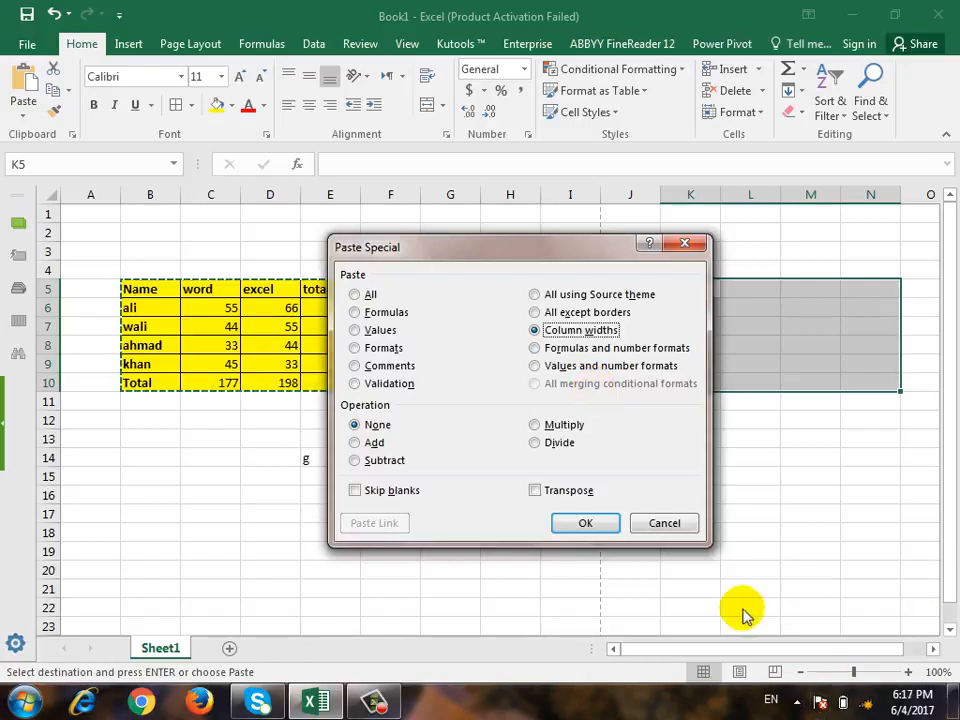
click(672, 523)
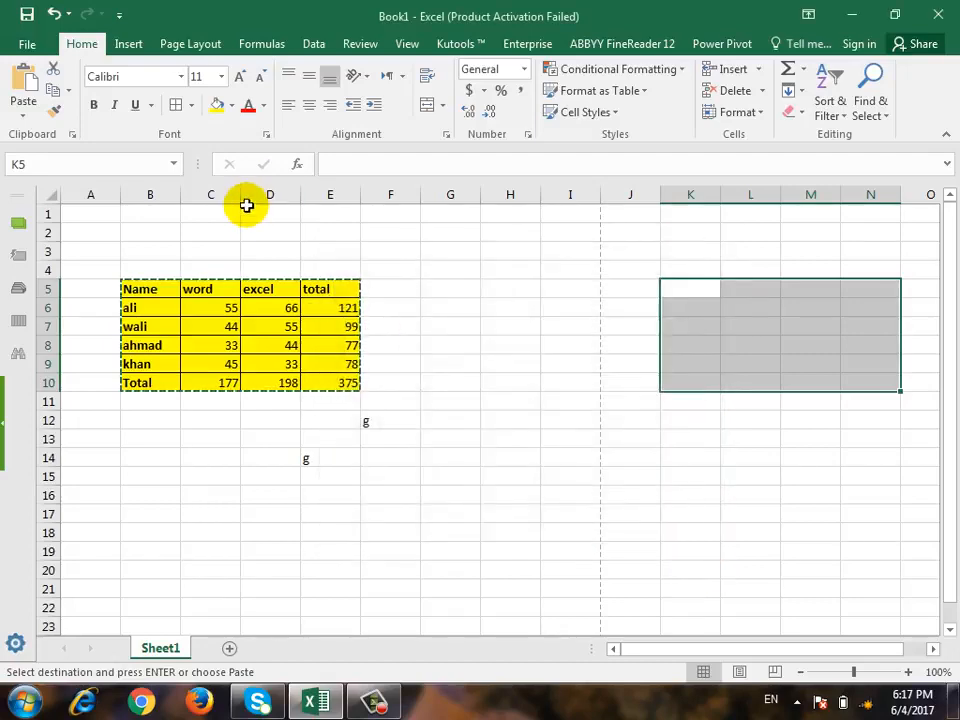
Narrow column C and widen columns D and E of the score table.
drag(240, 196, 222, 196)
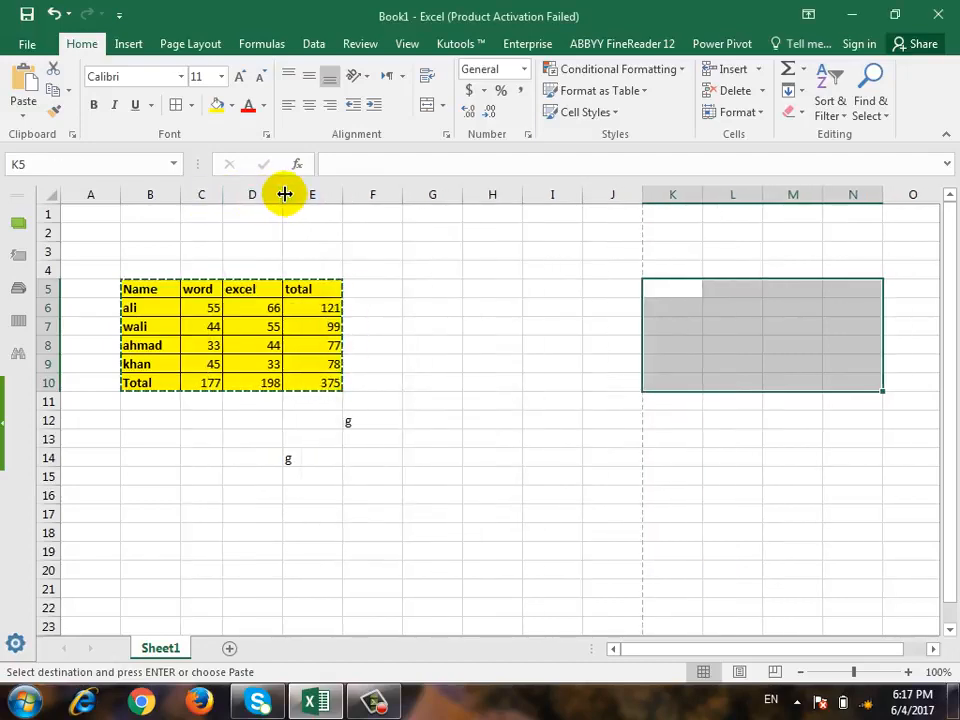
drag(285, 193, 423, 195)
Paste only the column widths of the copied table at K5 with Paste Special, and undo that paste.
click(750, 287)
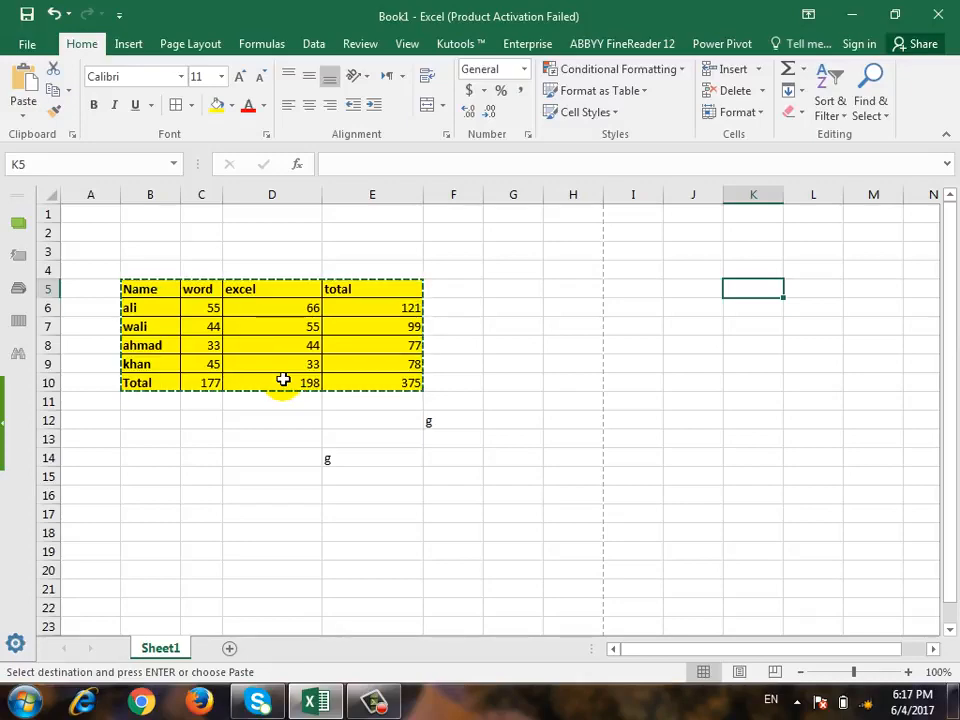
click(22, 115)
click(68, 313)
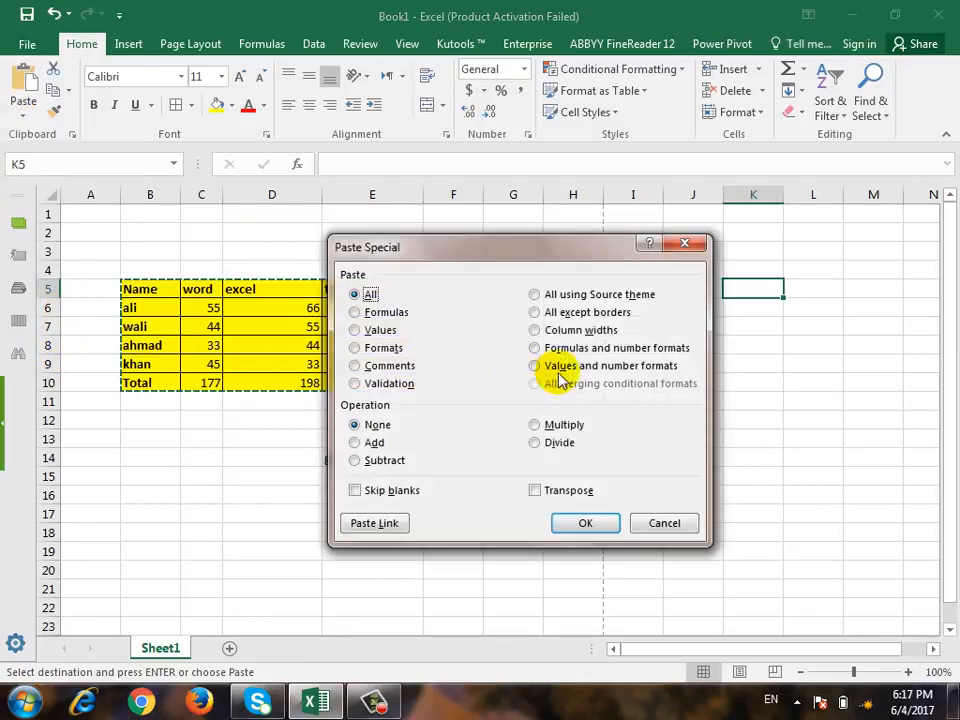
click(576, 331)
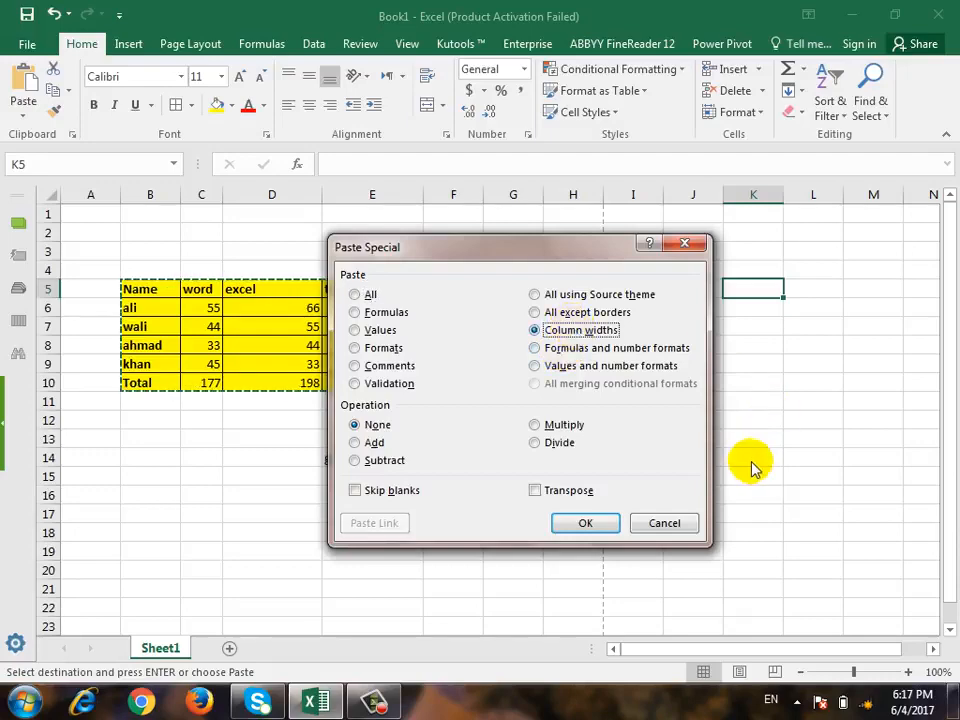
click(586, 523)
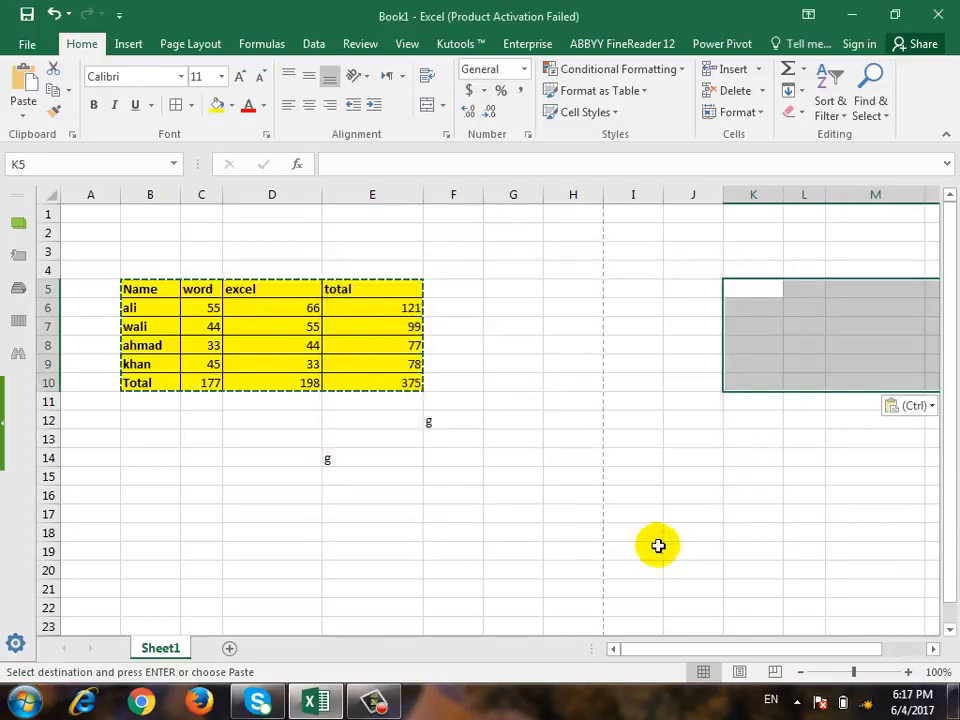
drag(837, 649, 900, 647)
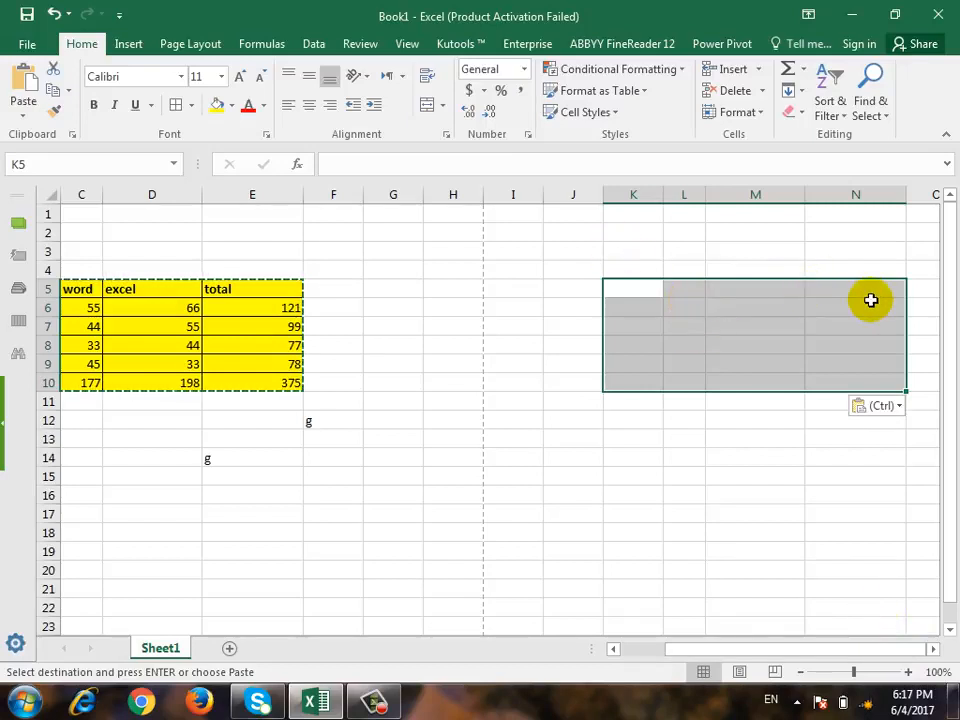
key(ctrl+z)
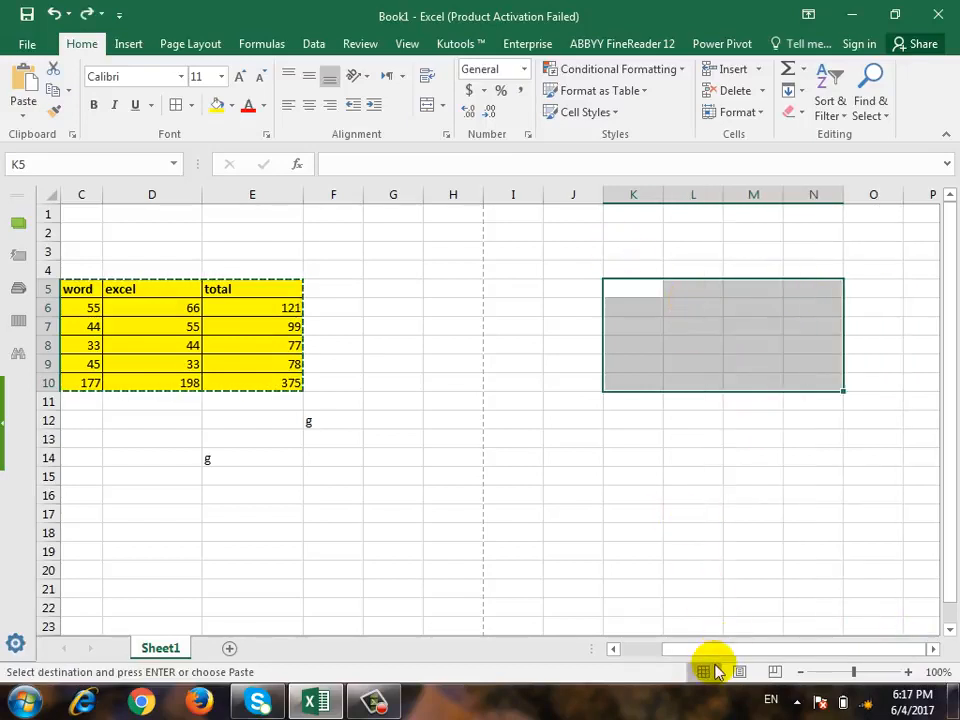
drag(700, 652, 650, 652)
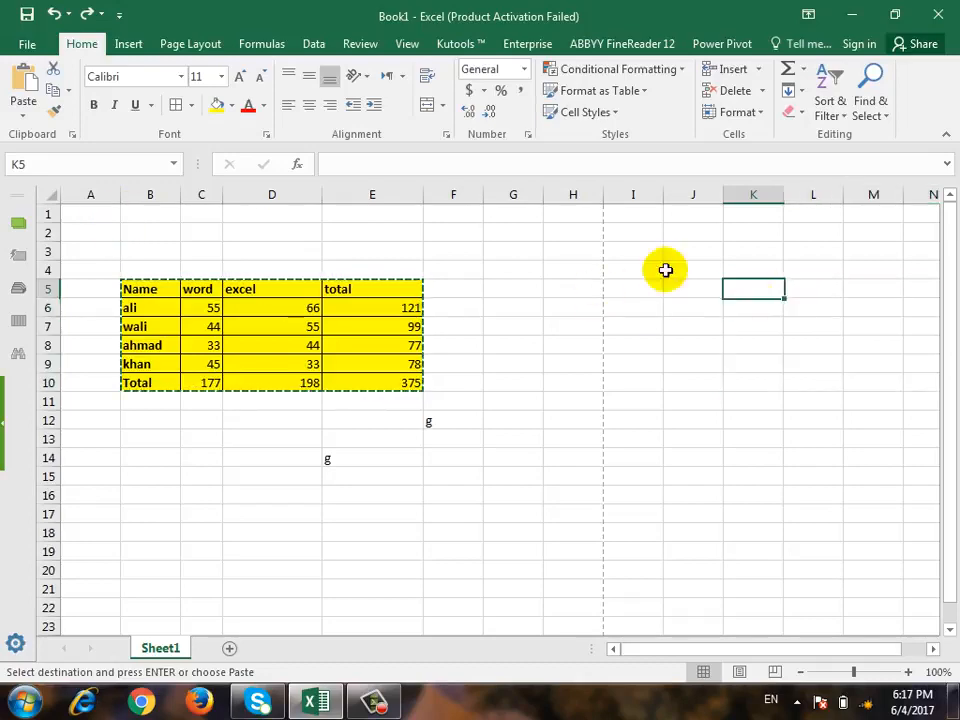
click(33, 118)
click(81, 312)
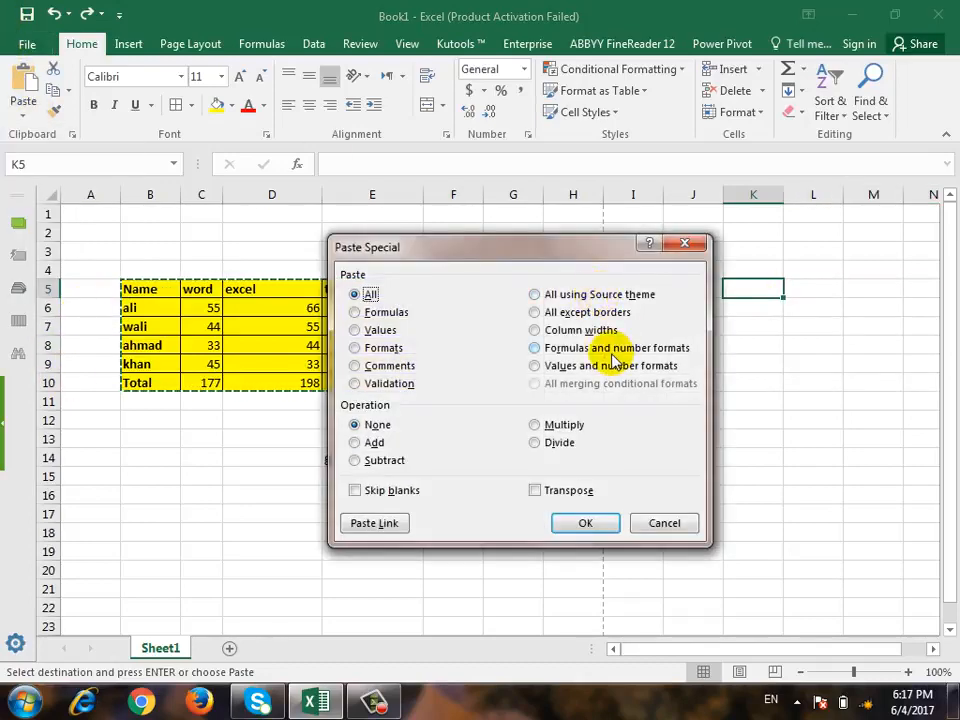
click(610, 352)
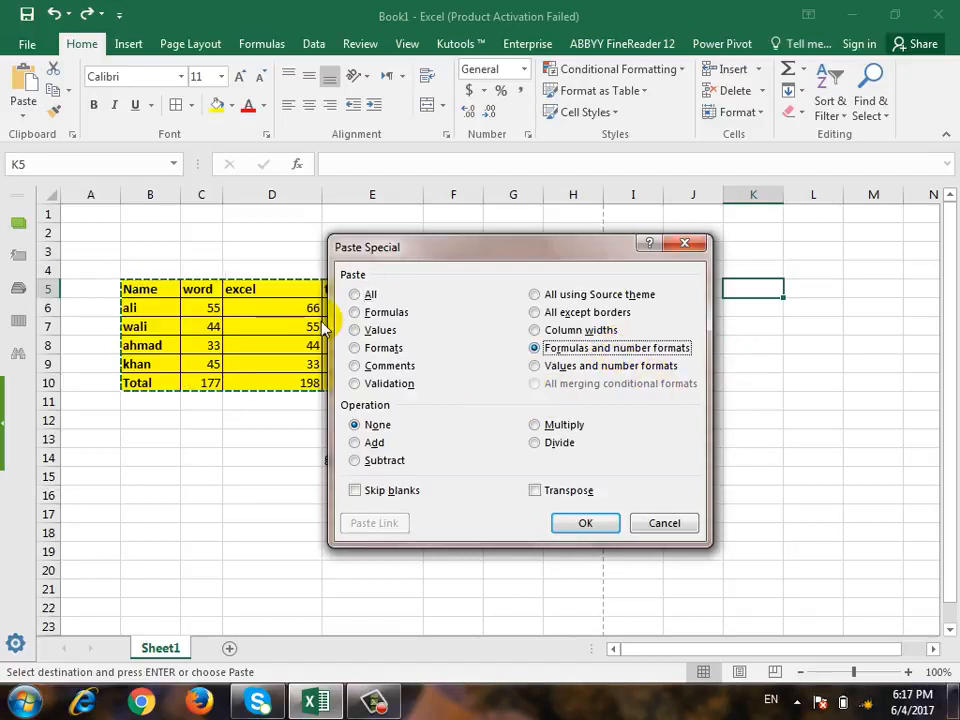
click(356, 312)
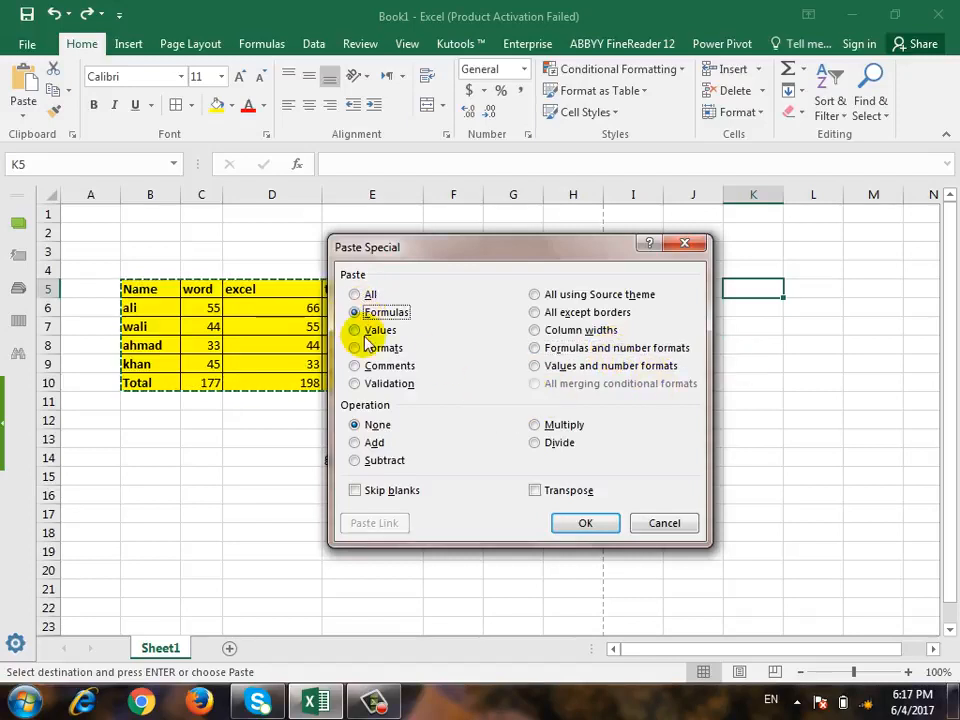
click(584, 350)
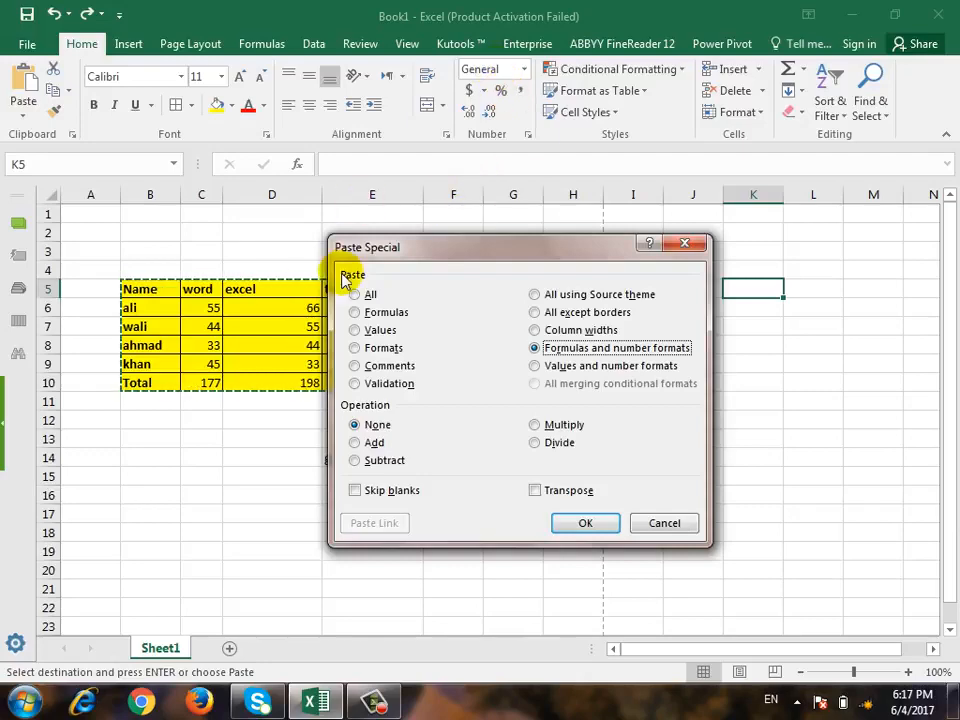
click(664, 524)
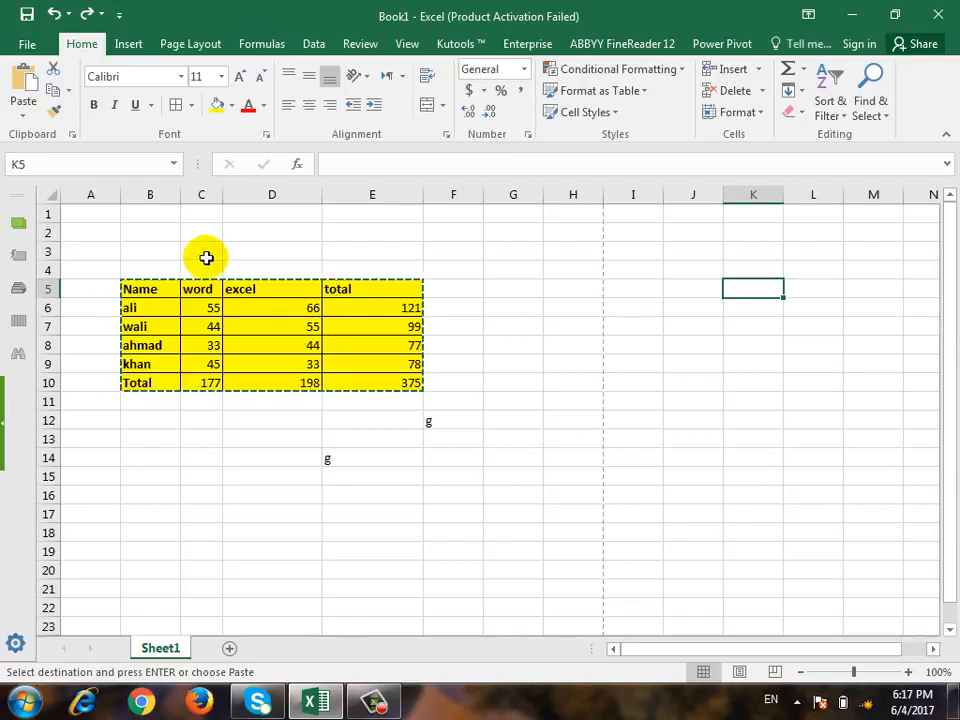
Format the totals in E6:E10 as percentages.
drag(378, 306, 383, 381)
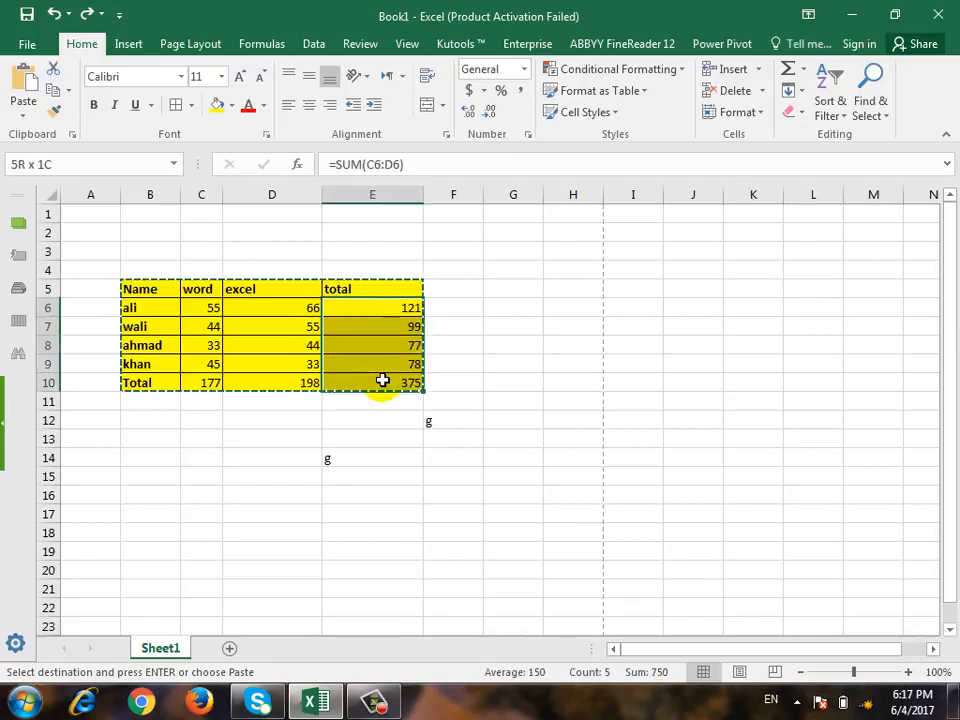
click(501, 90)
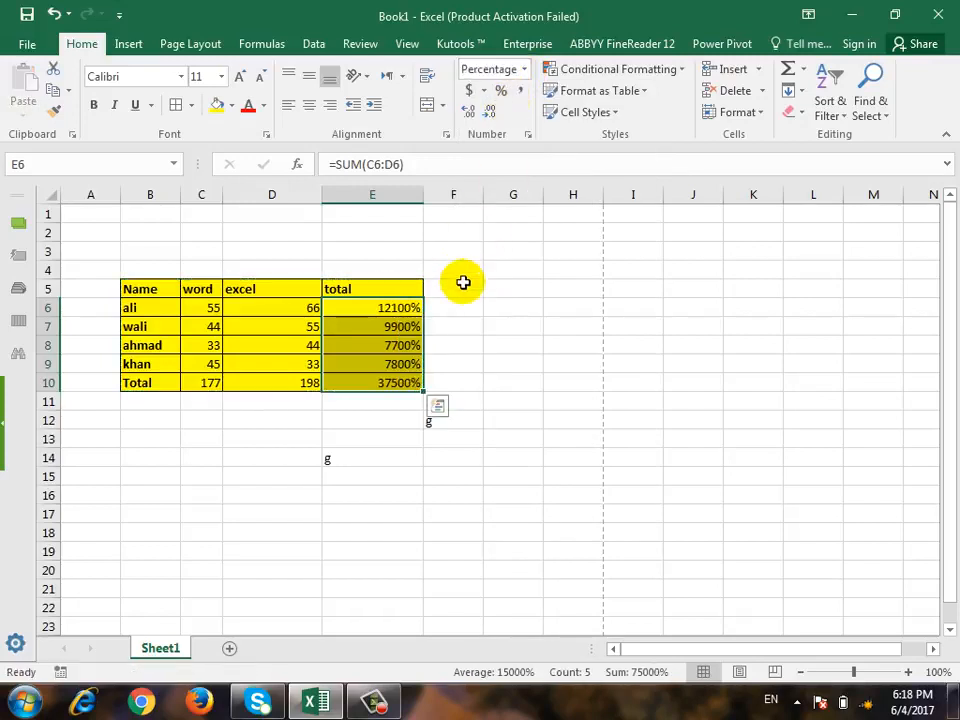
Copy the score table B5:E10, paste only its formulas at J4 with Paste Special, and undo that paste.
drag(165, 287, 410, 379)
key(ctrl+c)
click(688, 271)
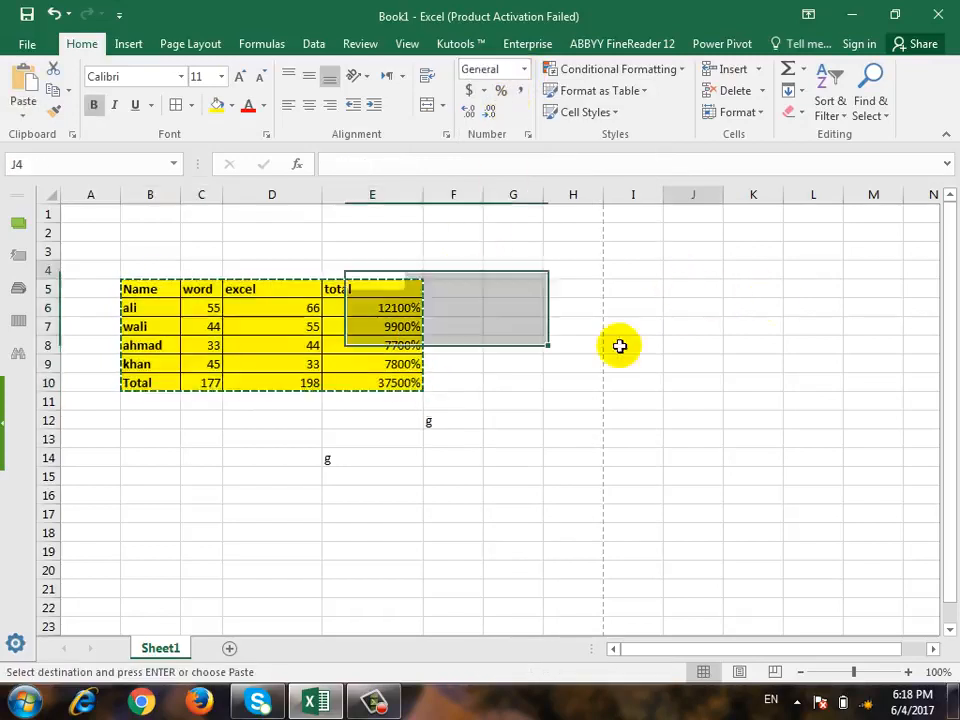
click(23, 115)
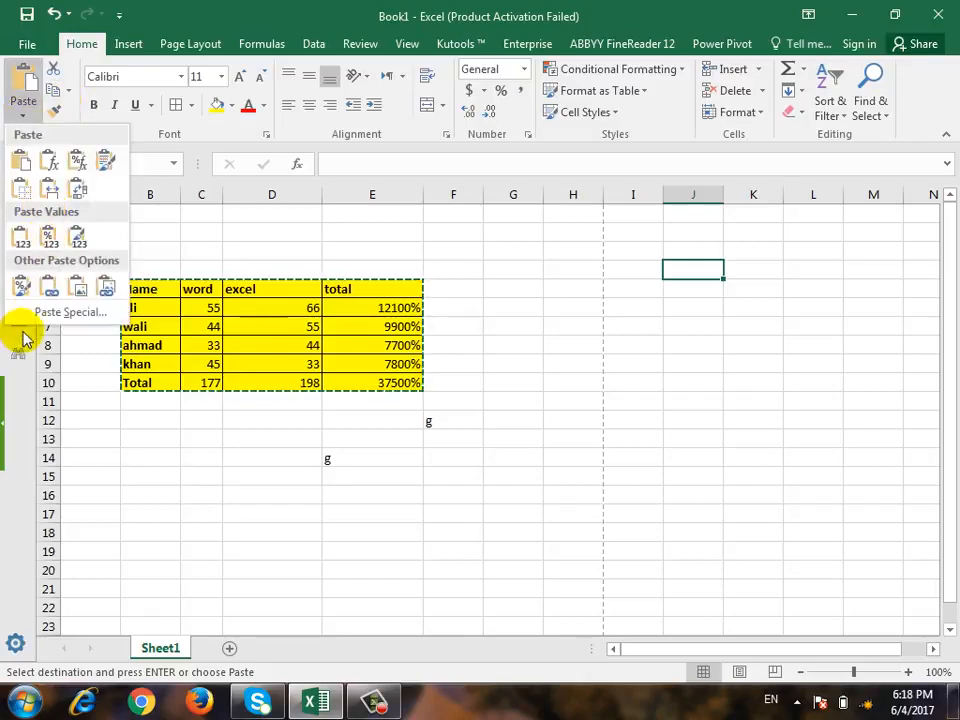
click(58, 311)
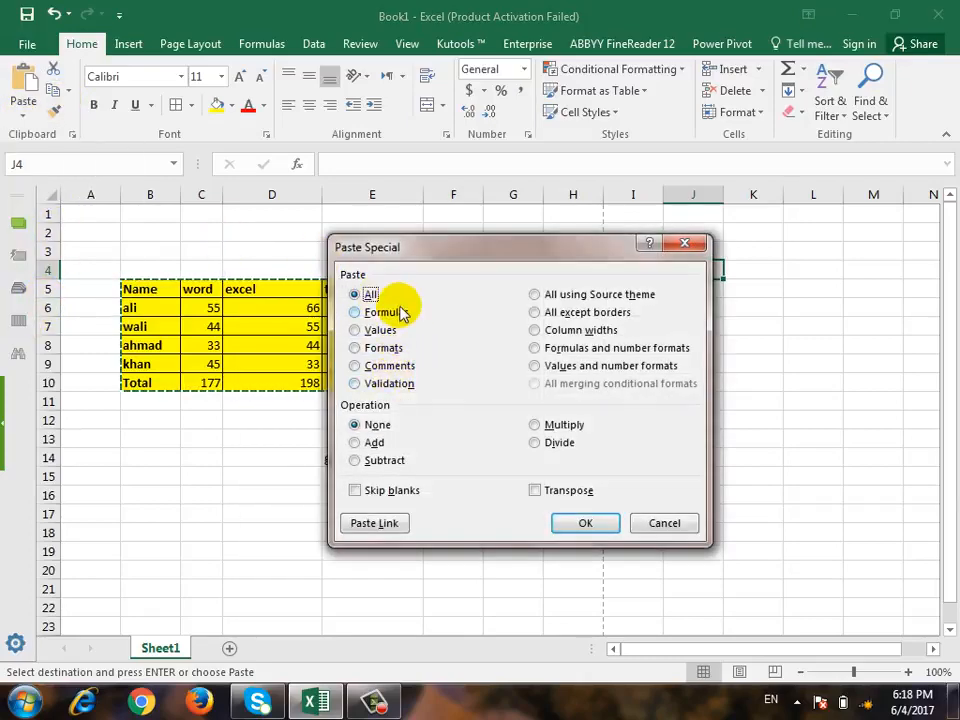
click(399, 313)
click(585, 523)
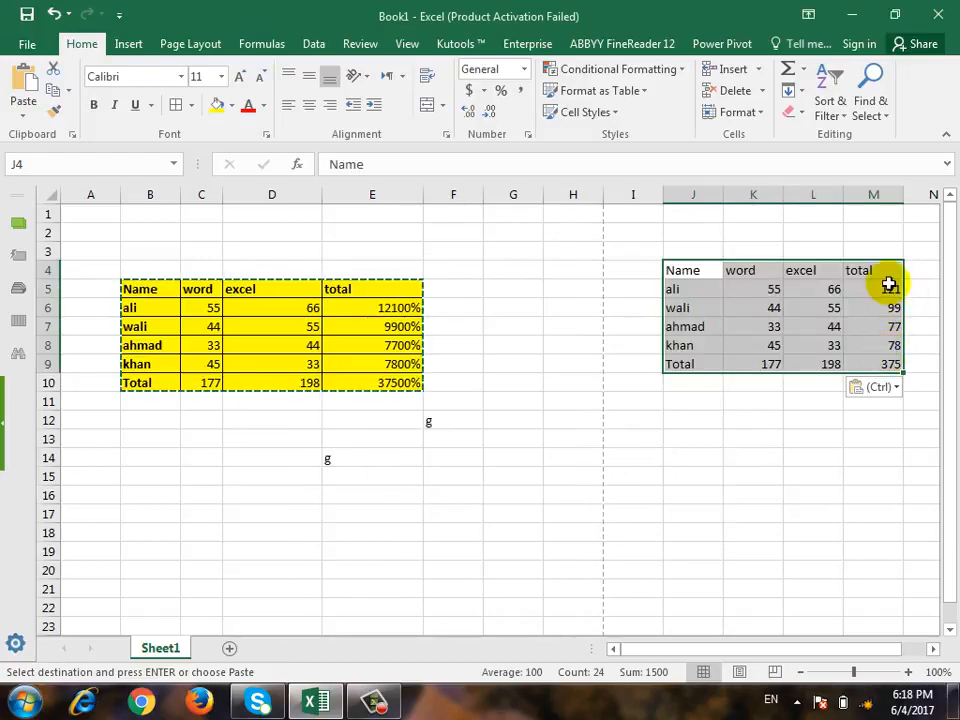
click(888, 289)
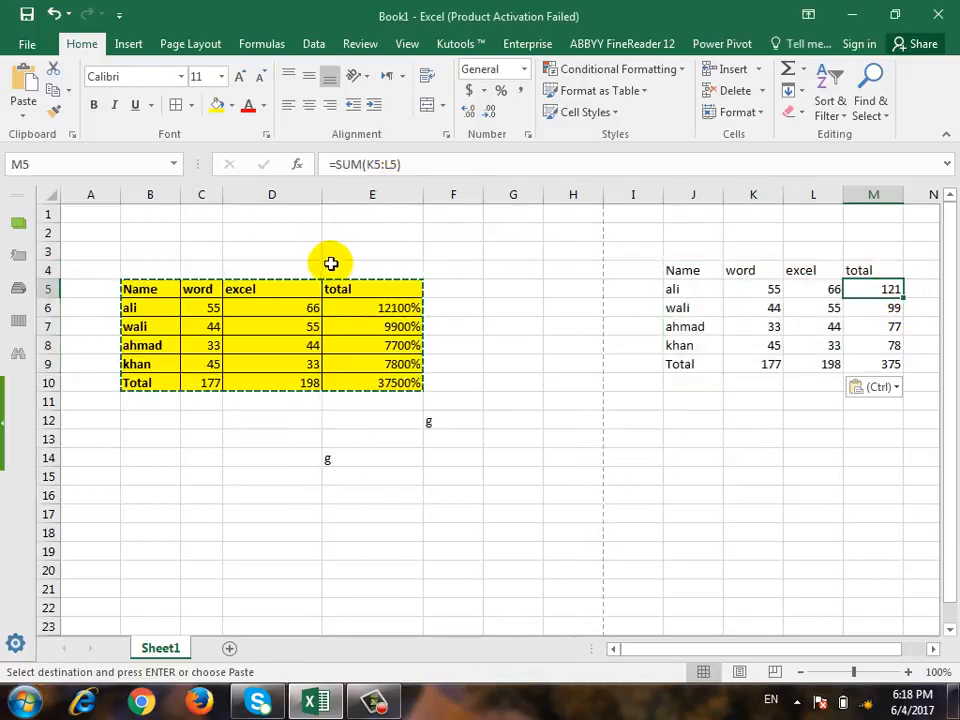
key(ctrl+z)
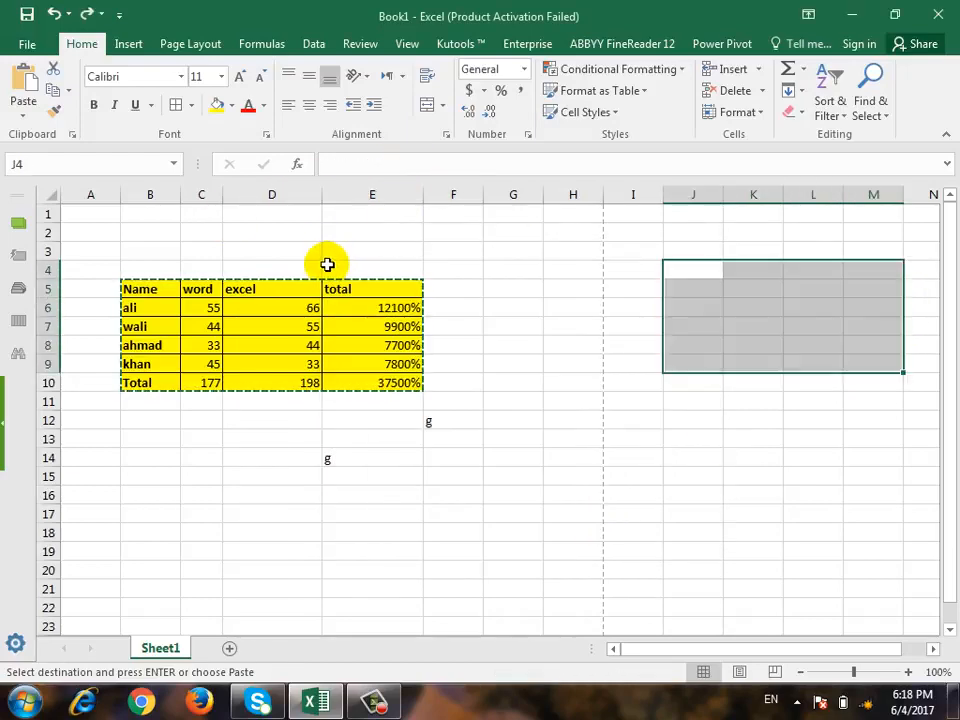
Paste the copied table at J4 with the Values and number formats option of Paste Special, and undo that paste.
click(23, 114)
click(110, 313)
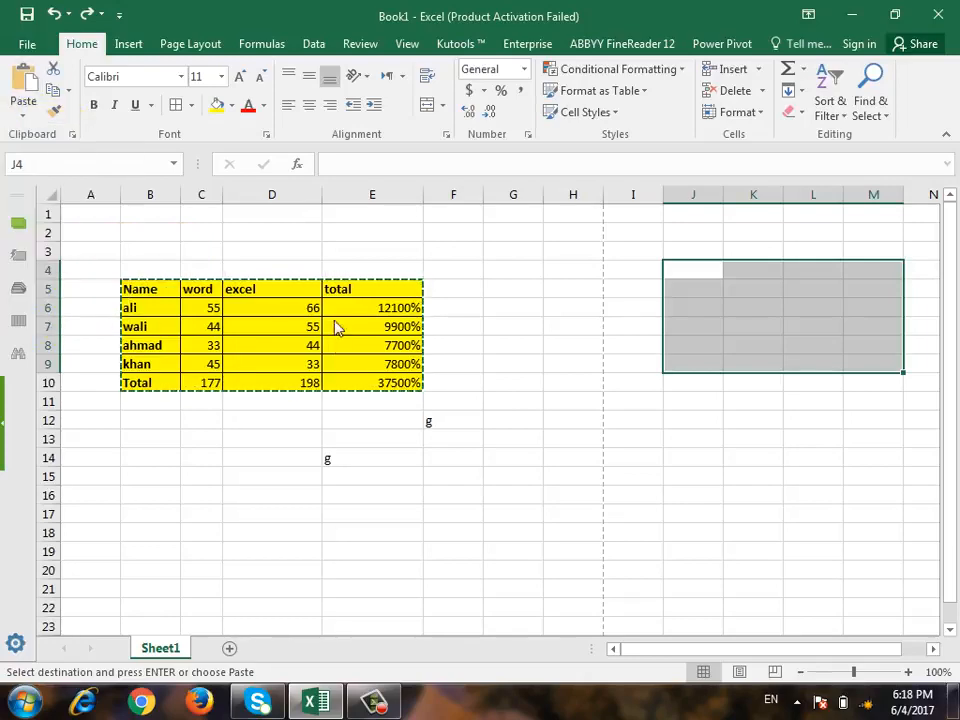
click(617, 348)
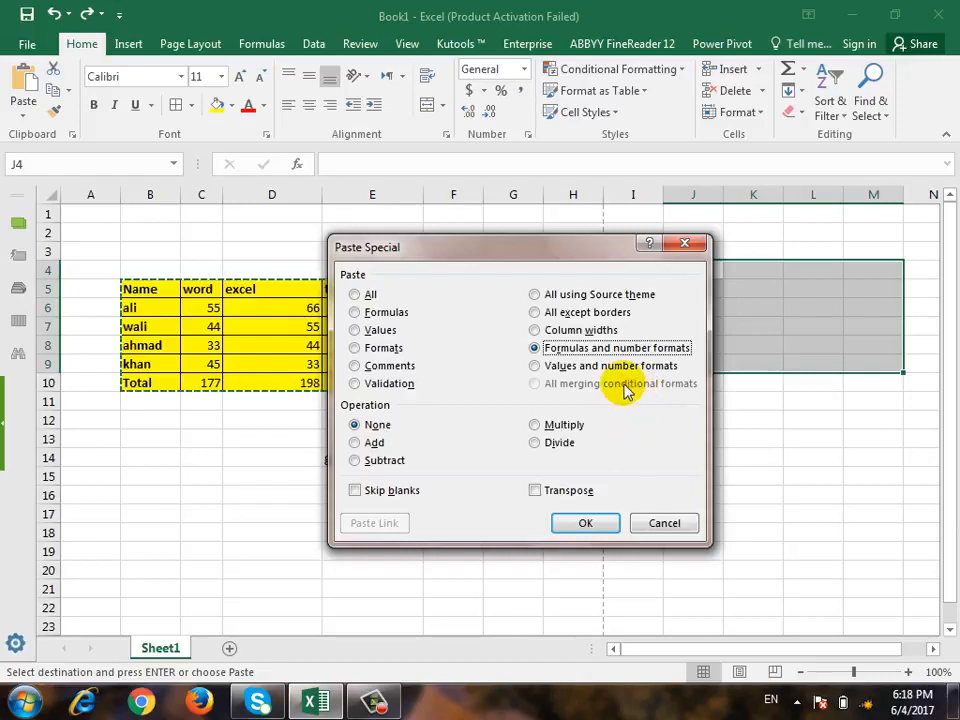
click(612, 366)
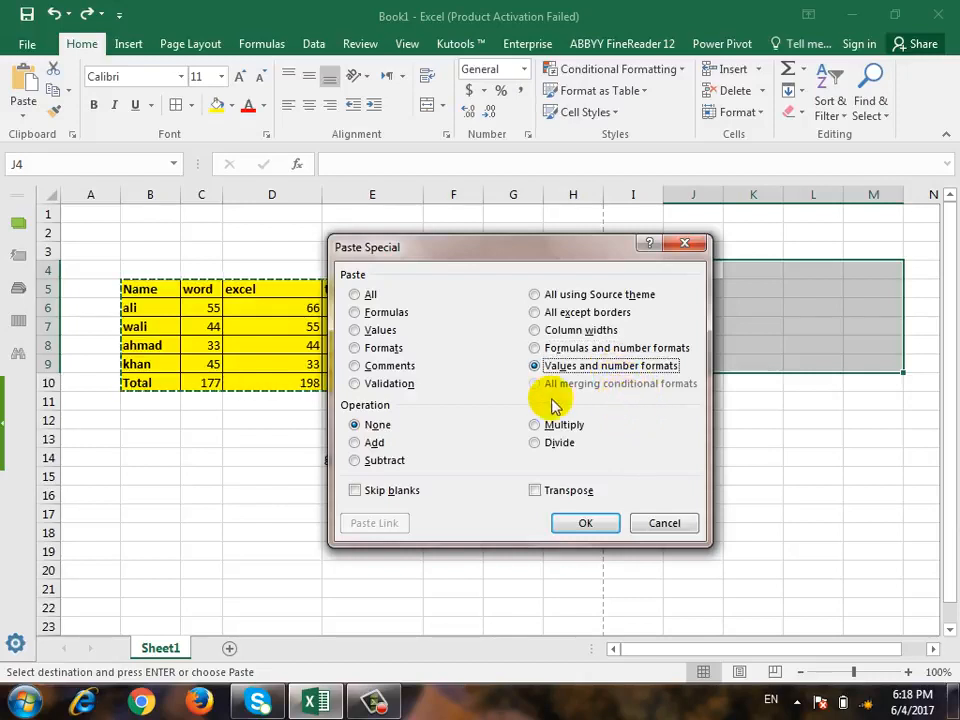
click(382, 331)
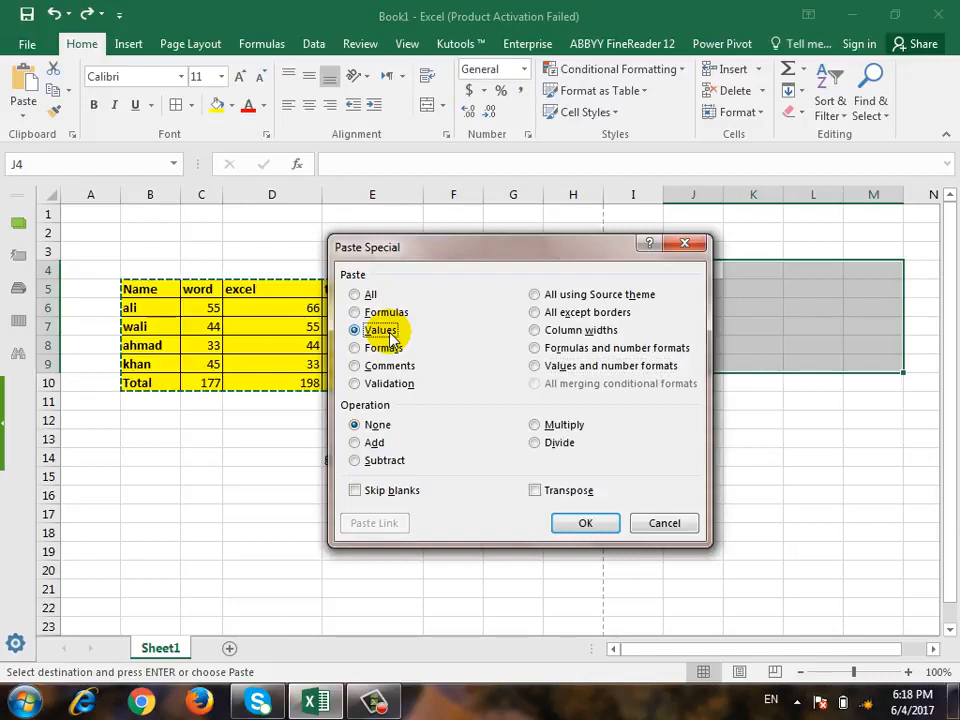
click(665, 367)
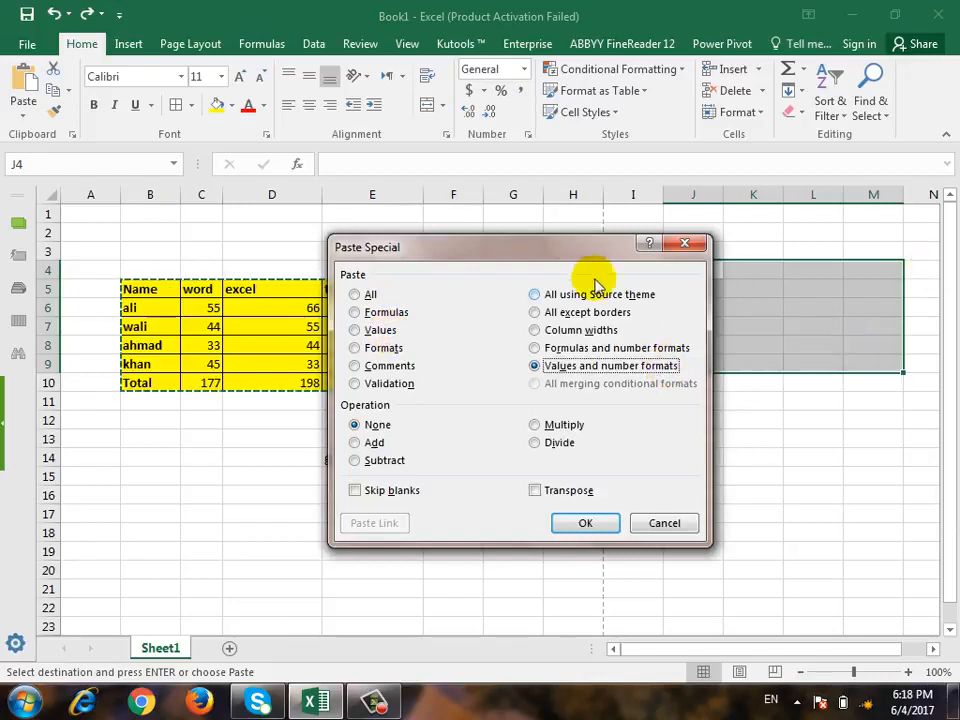
drag(578, 249, 666, 323)
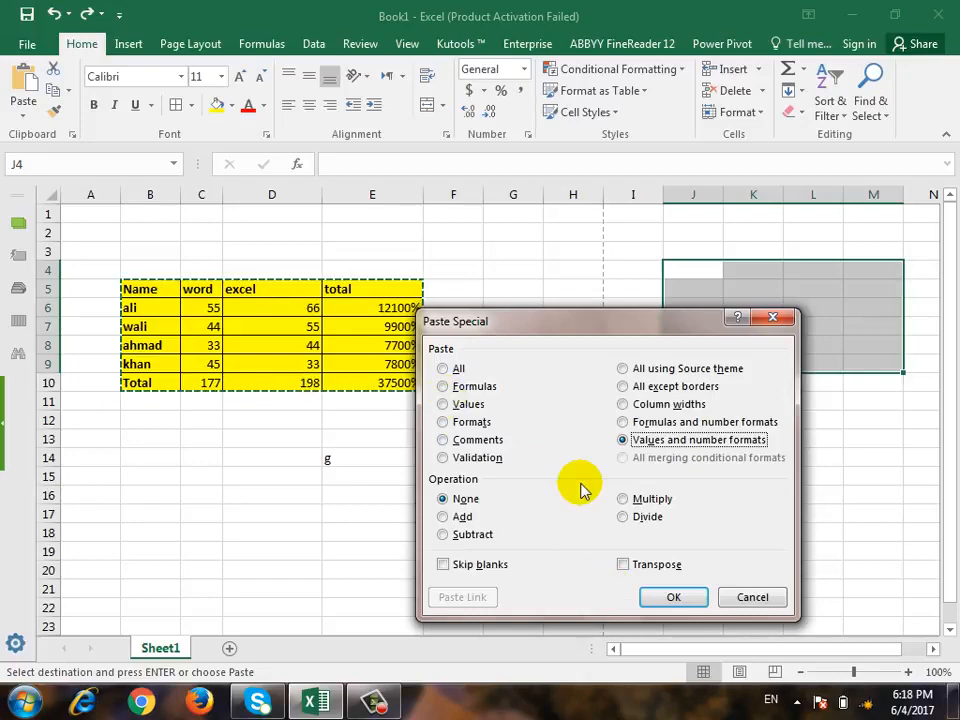
click(670, 594)
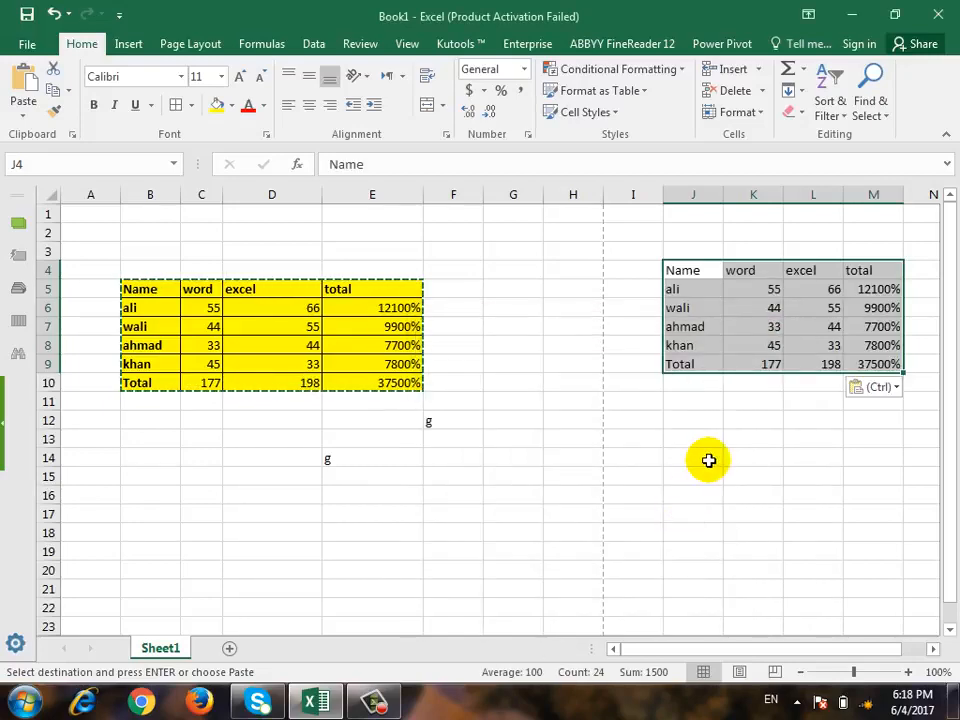
key(ctrl+z)
click(703, 278)
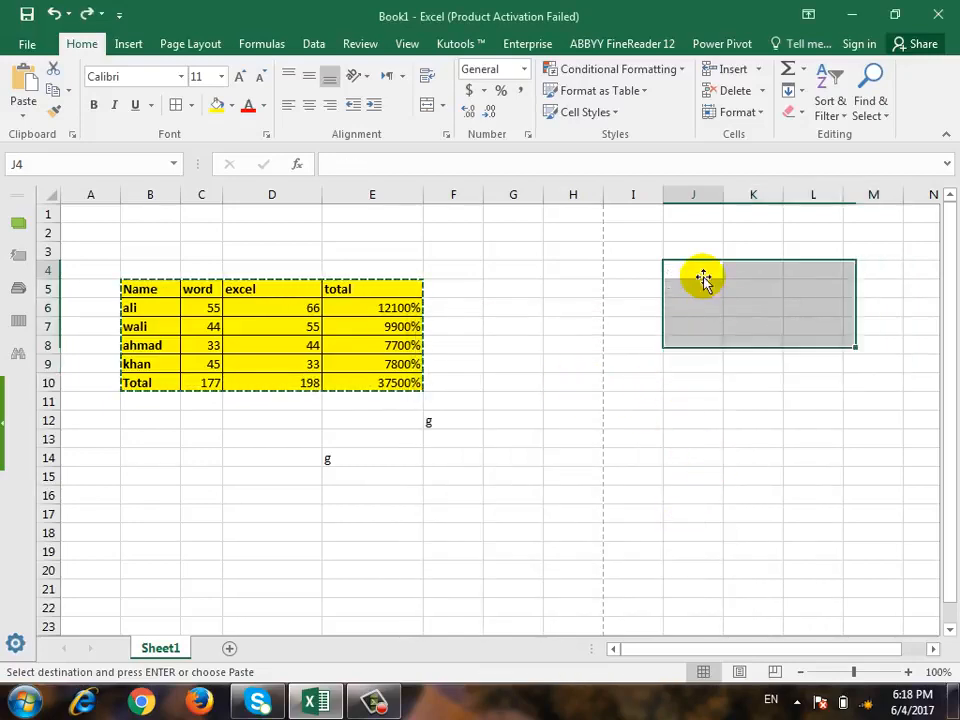
click(22, 113)
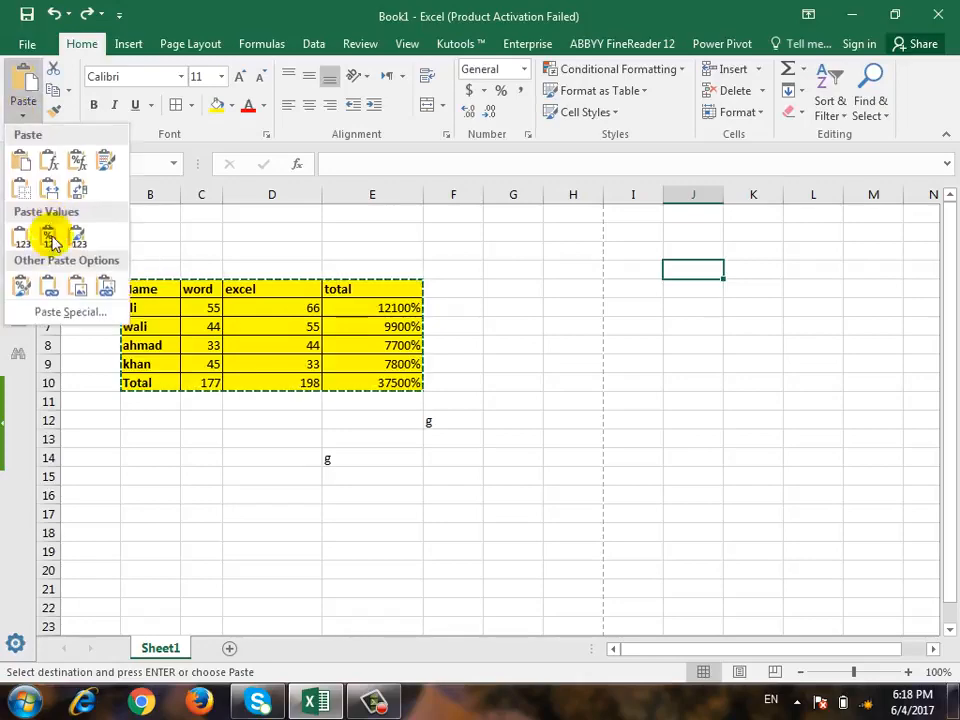
click(62, 311)
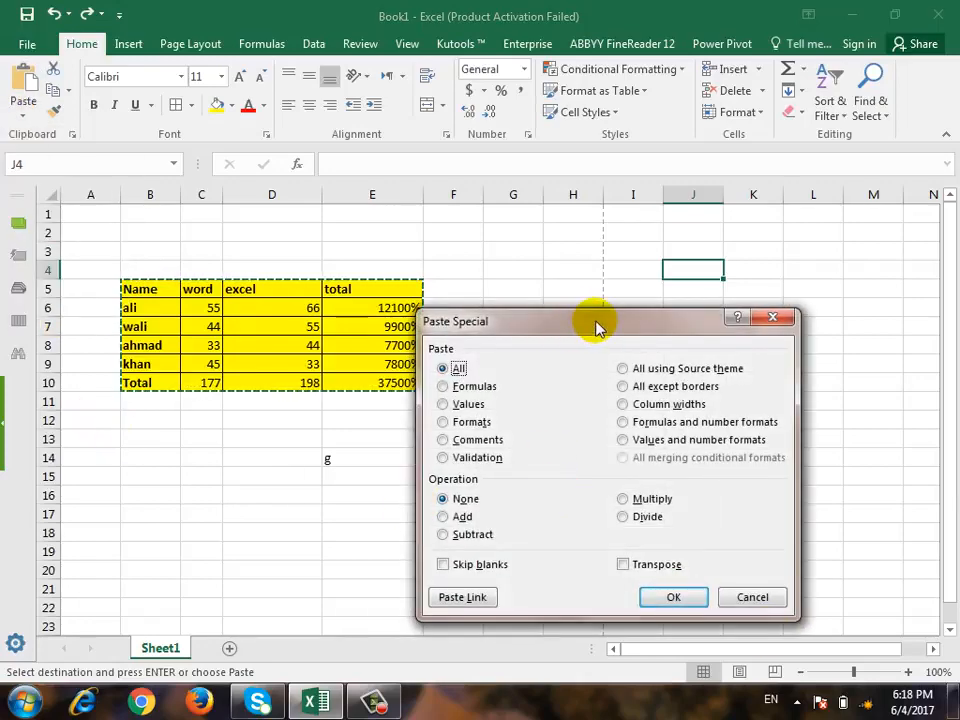
drag(586, 324, 538, 260)
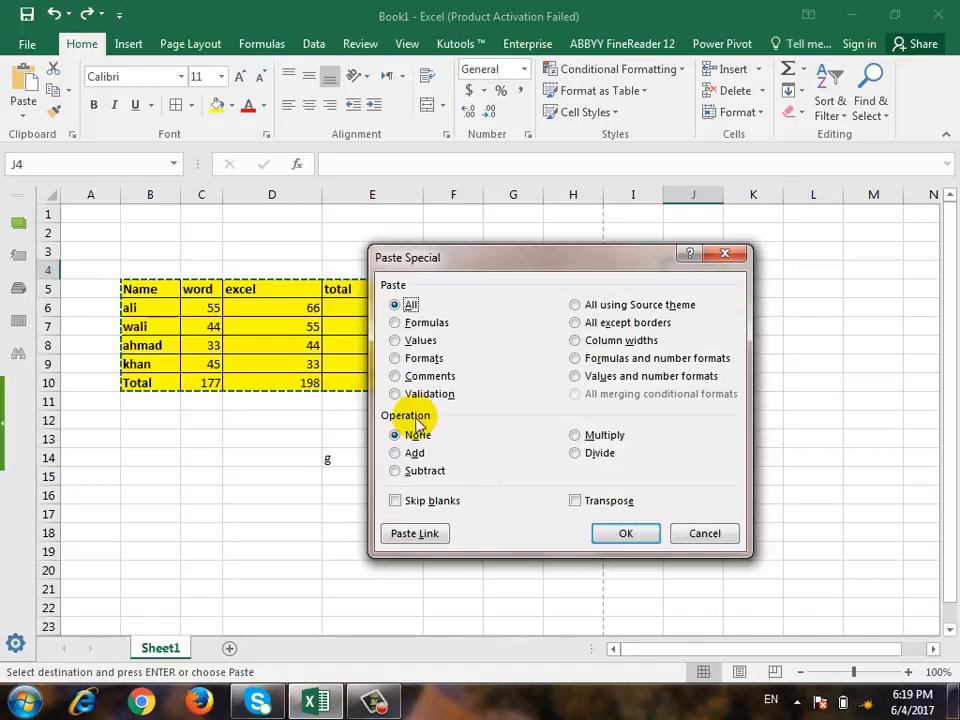
click(704, 533)
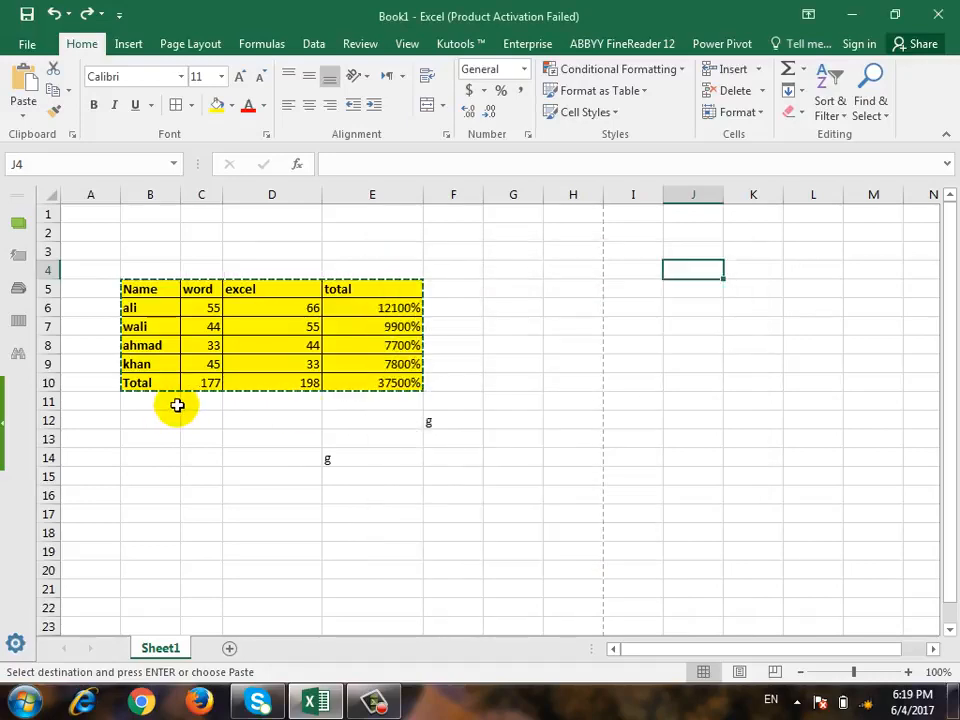
Enter the sample numbers 1 in D19, 2 in E19 and 5 in G21.
click(316, 552)
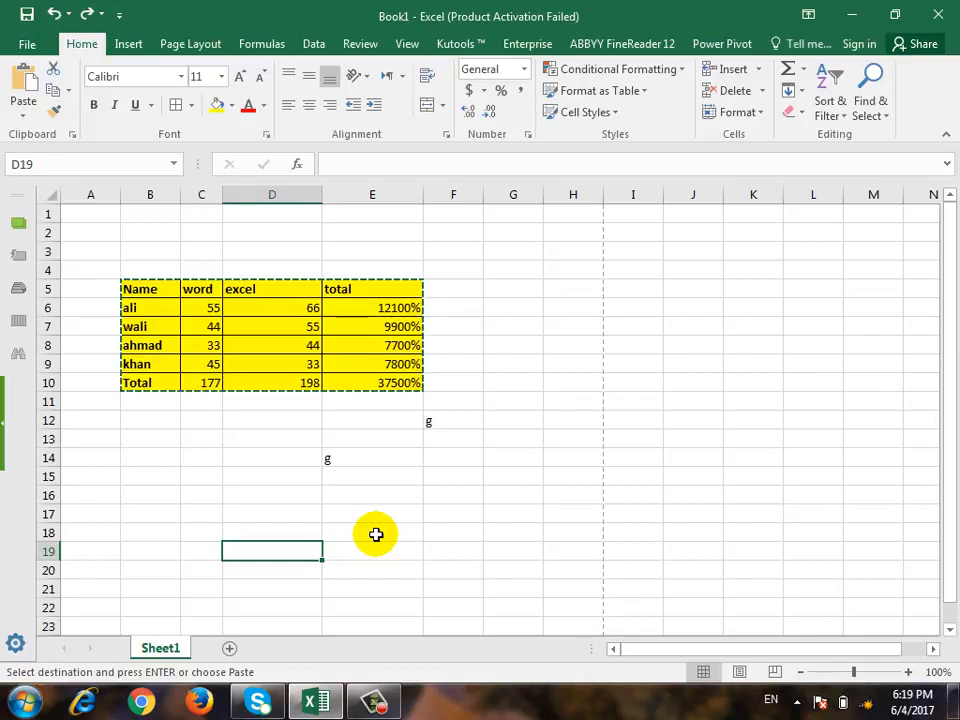
text(1)
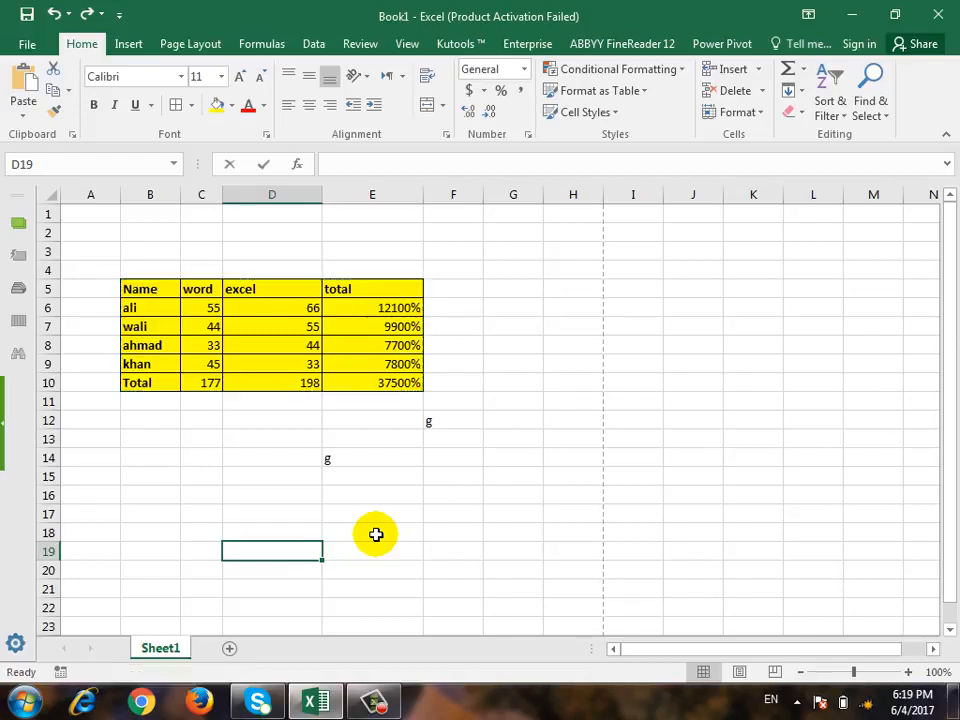
key(Tab)
text(2)
key(Tab)
key(Left)
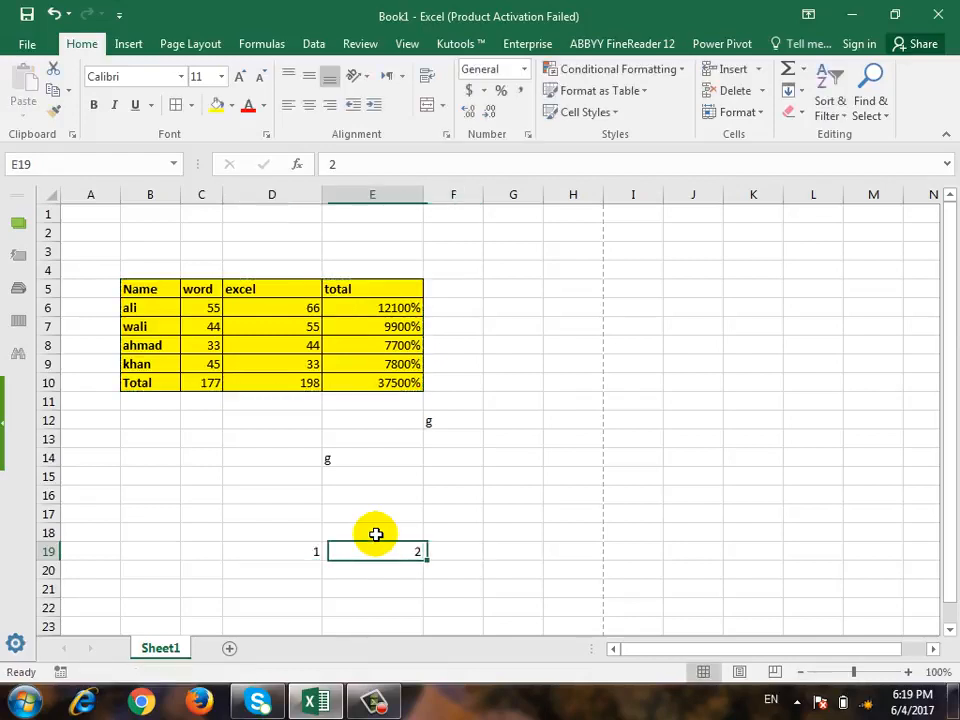
key(Left)
key(Right)
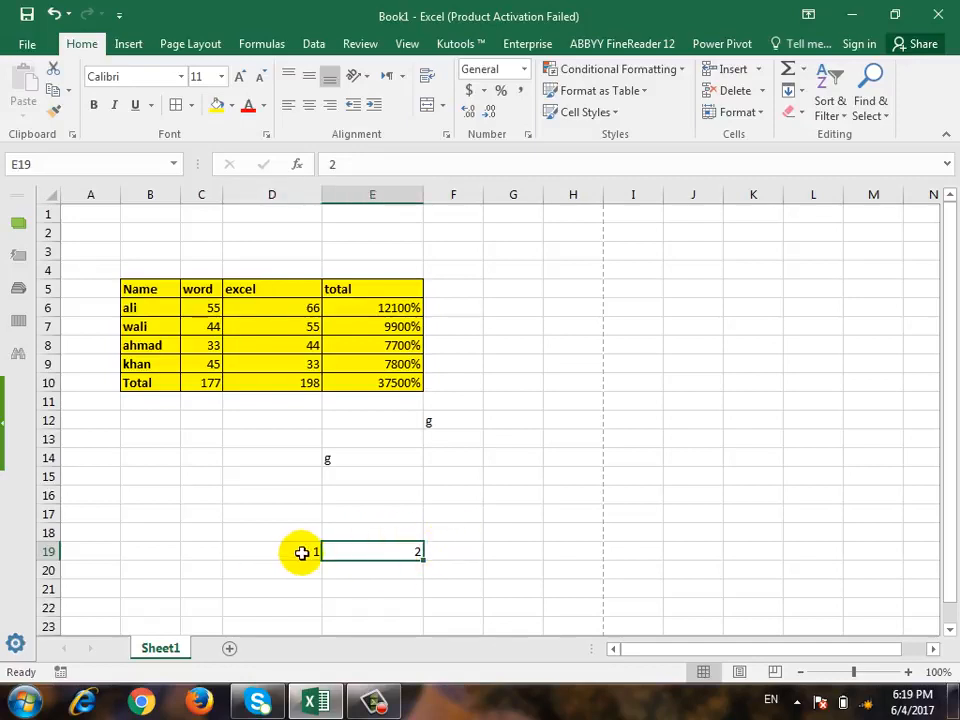
click(508, 590)
text(5)
click(560, 532)
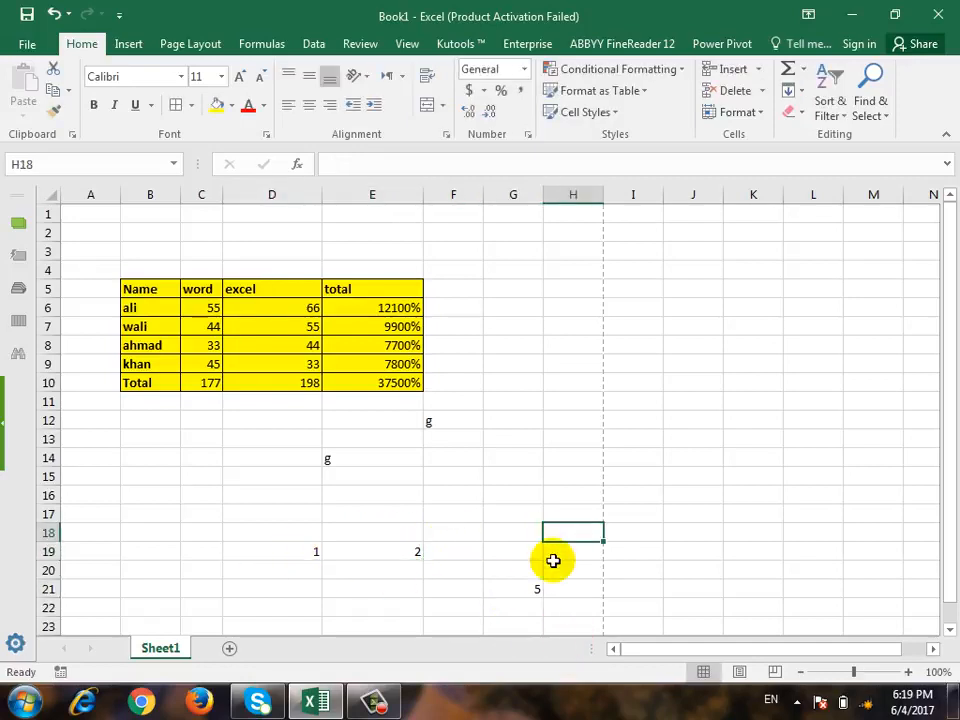
Copy cell E19, paste it normally over G21, and undo that paste.
click(407, 548)
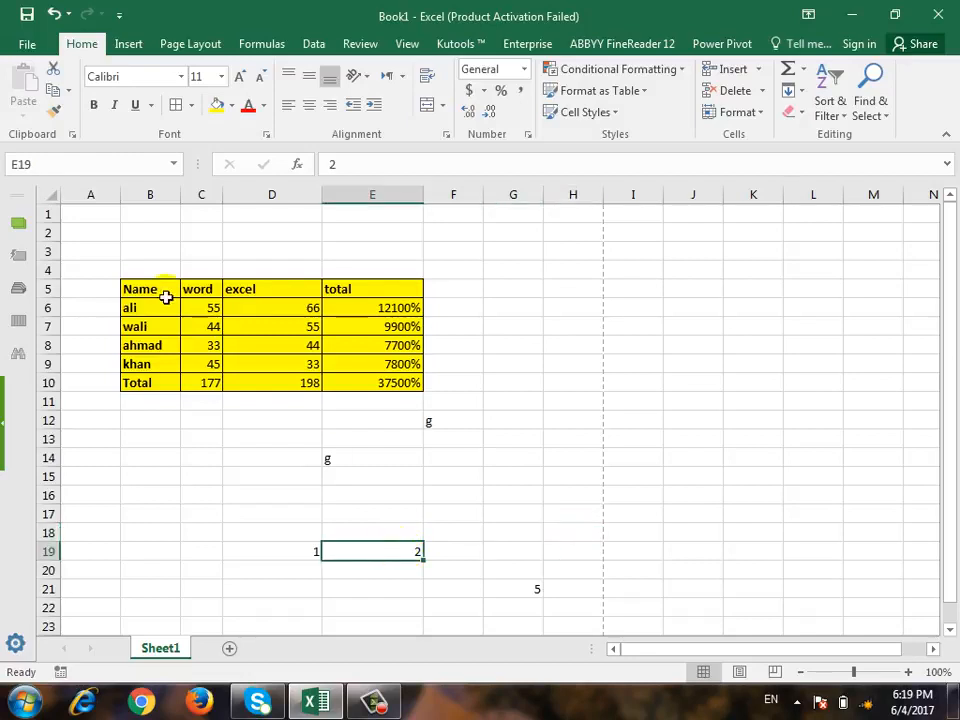
click(53, 91)
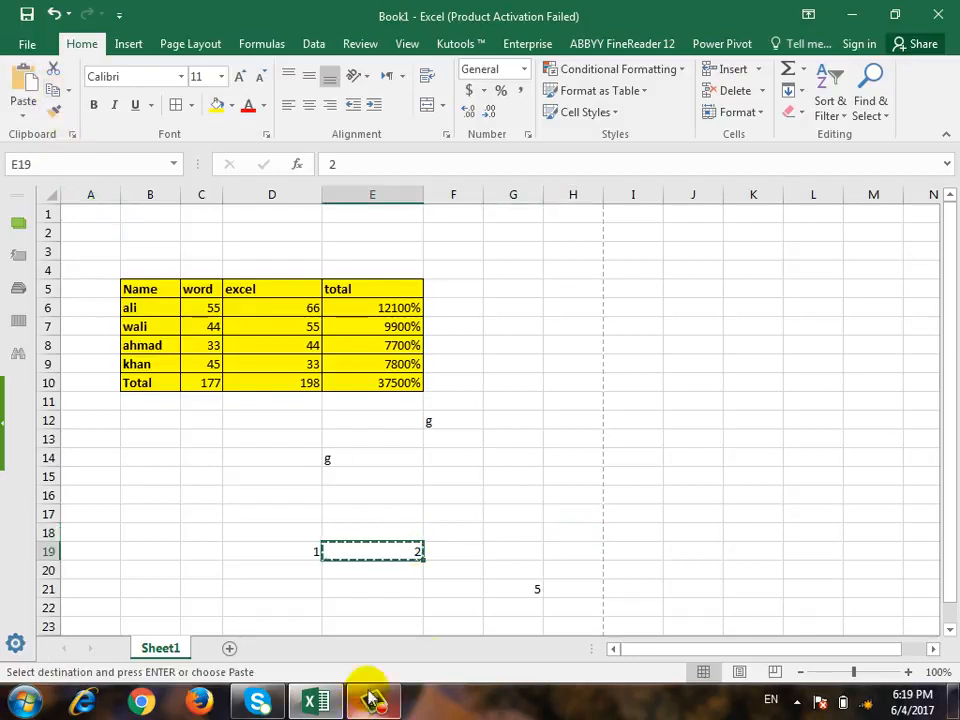
click(493, 588)
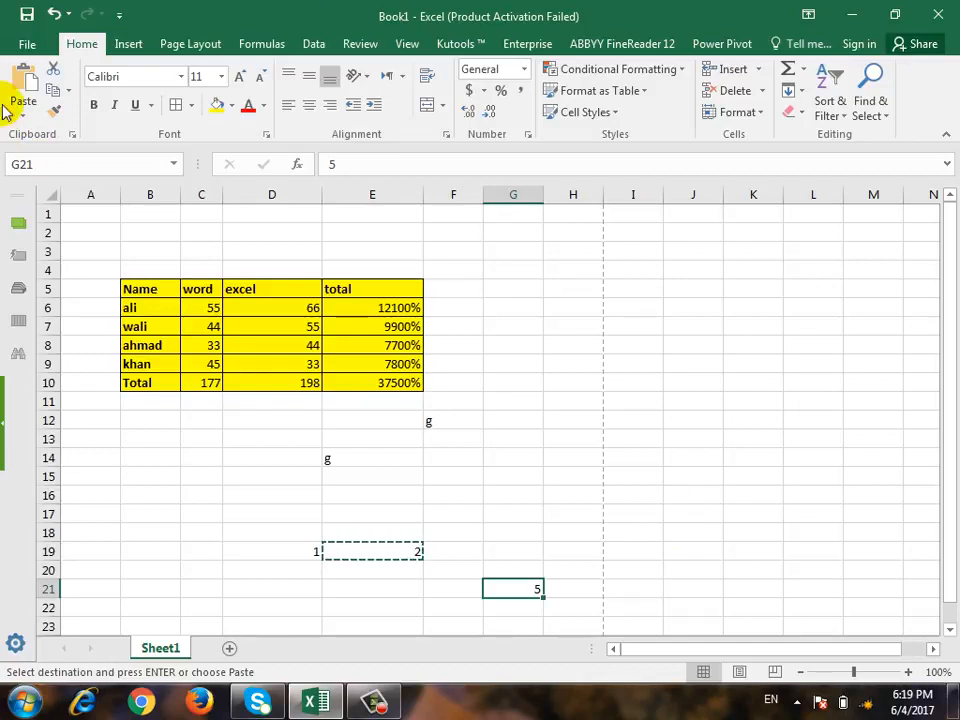
click(30, 80)
click(30, 80)
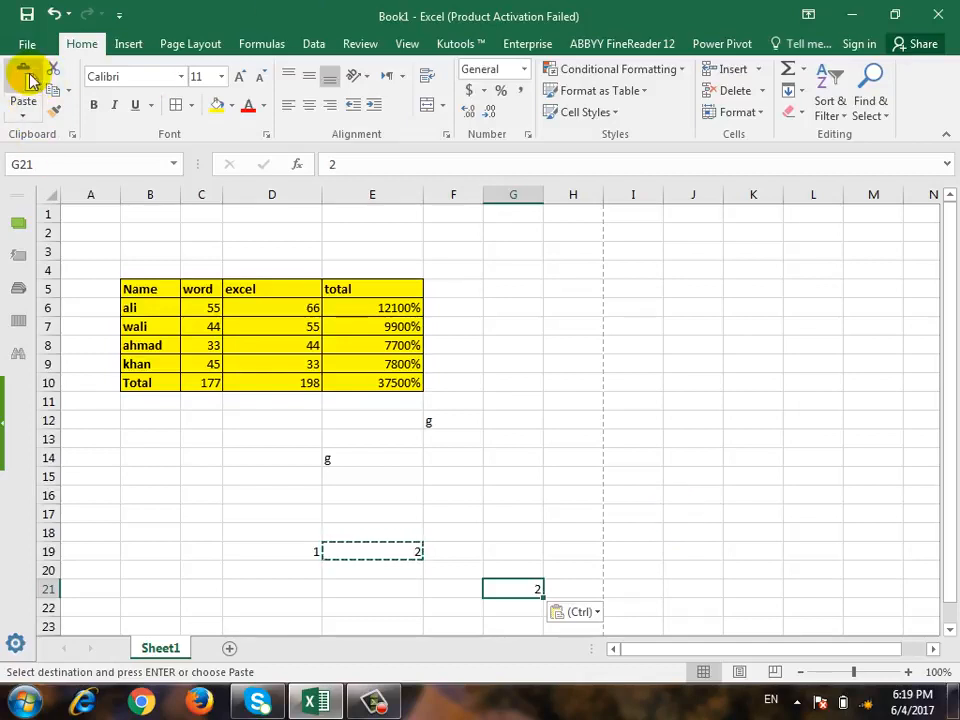
key(ctrl+z)
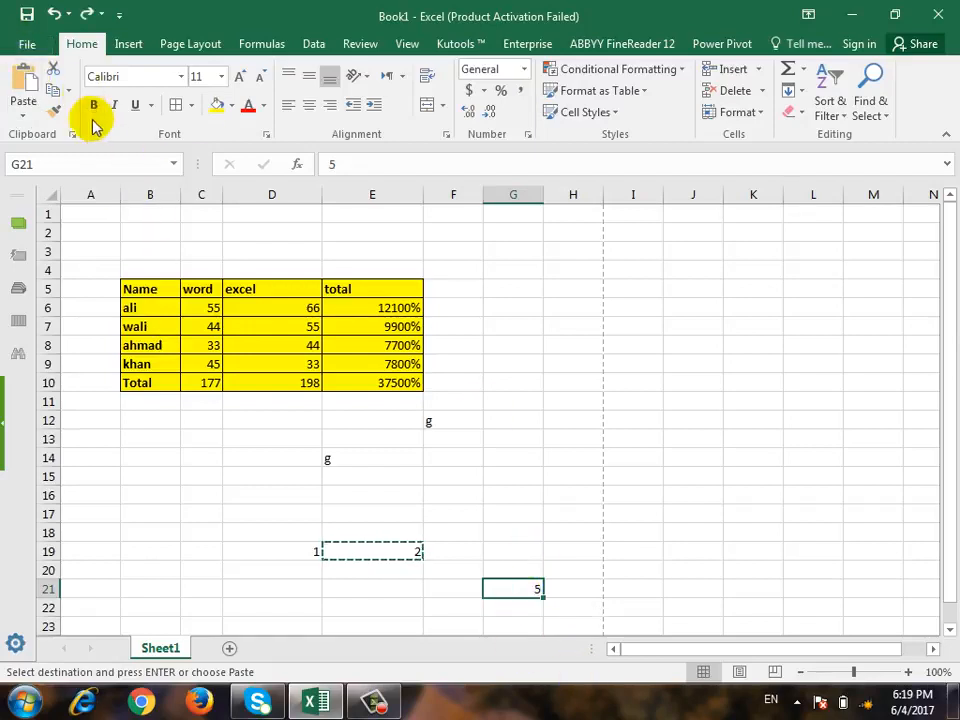
Add the copied value of E19 to G21 with the Add operation of Paste Special.
click(23, 116)
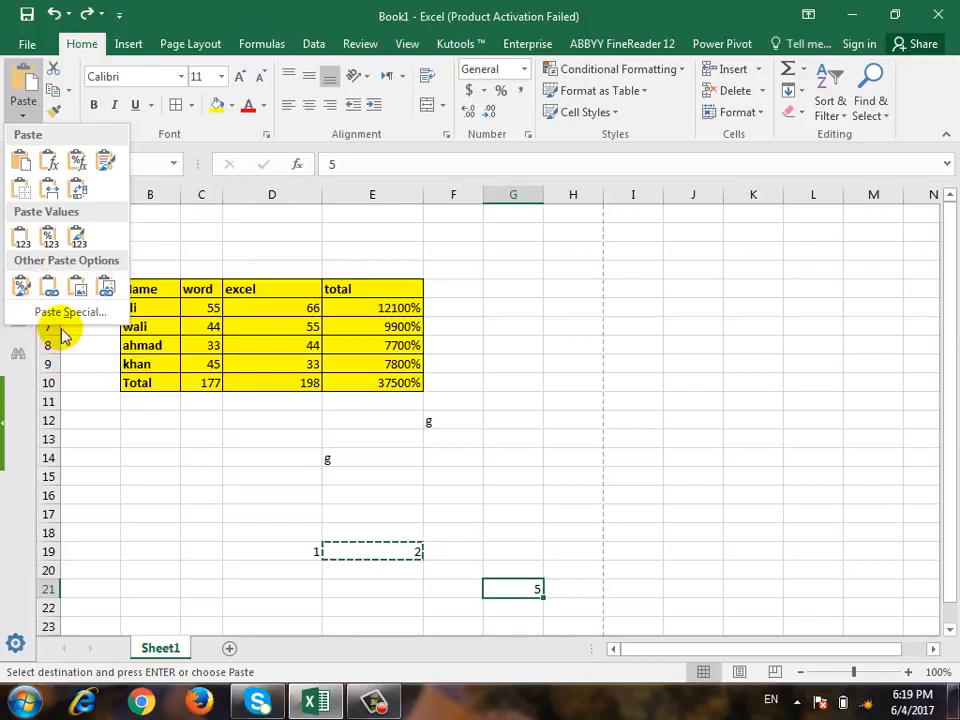
click(66, 312)
drag(512, 256, 454, 206)
click(358, 404)
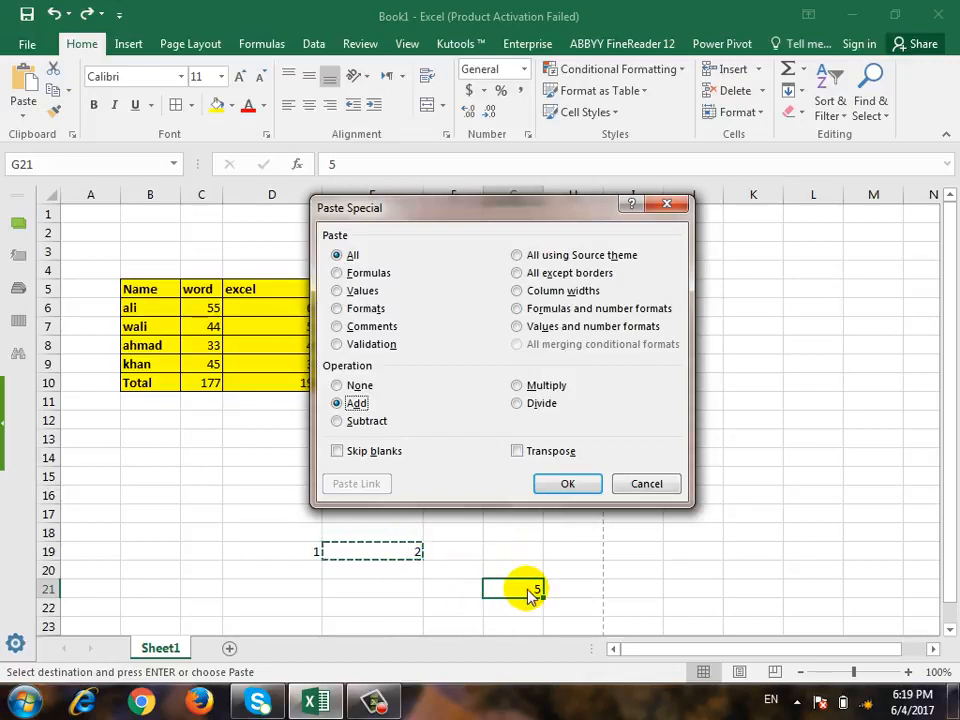
click(363, 423)
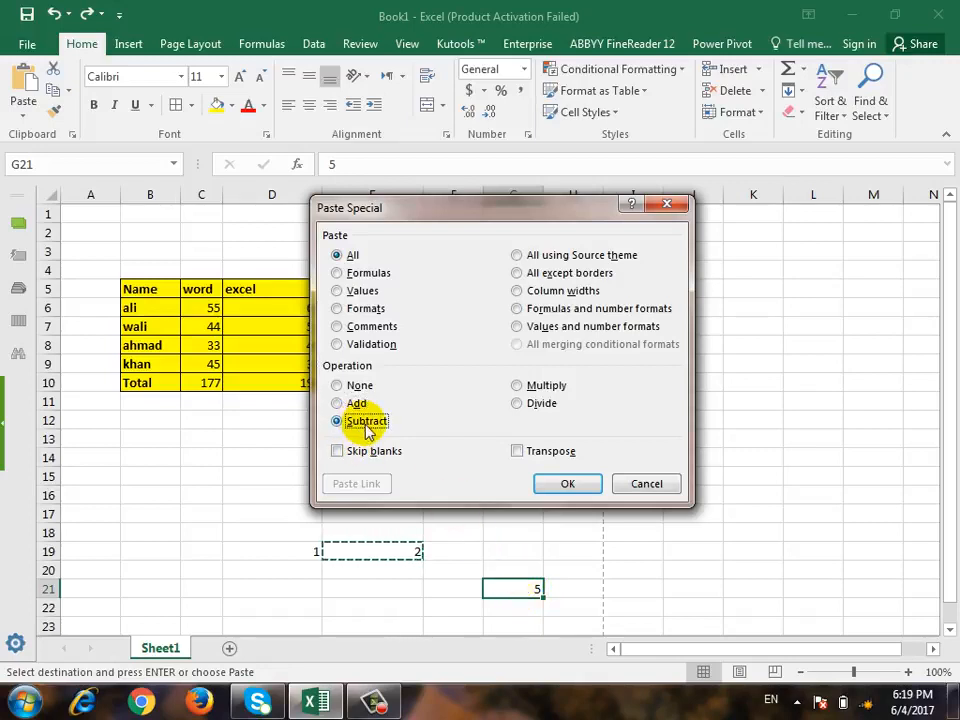
click(546, 387)
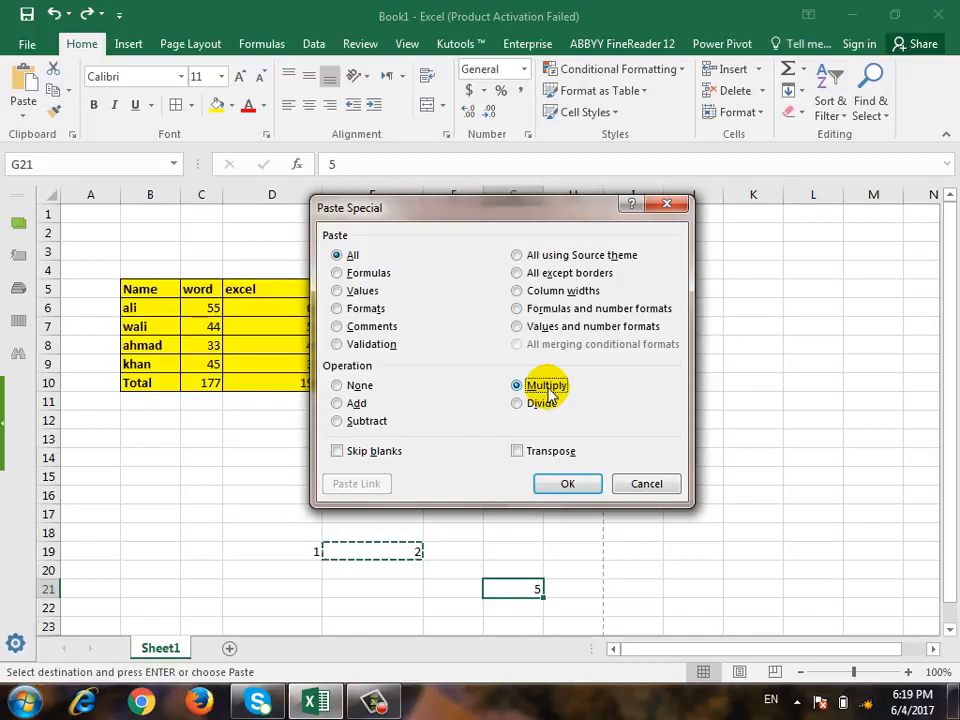
click(543, 403)
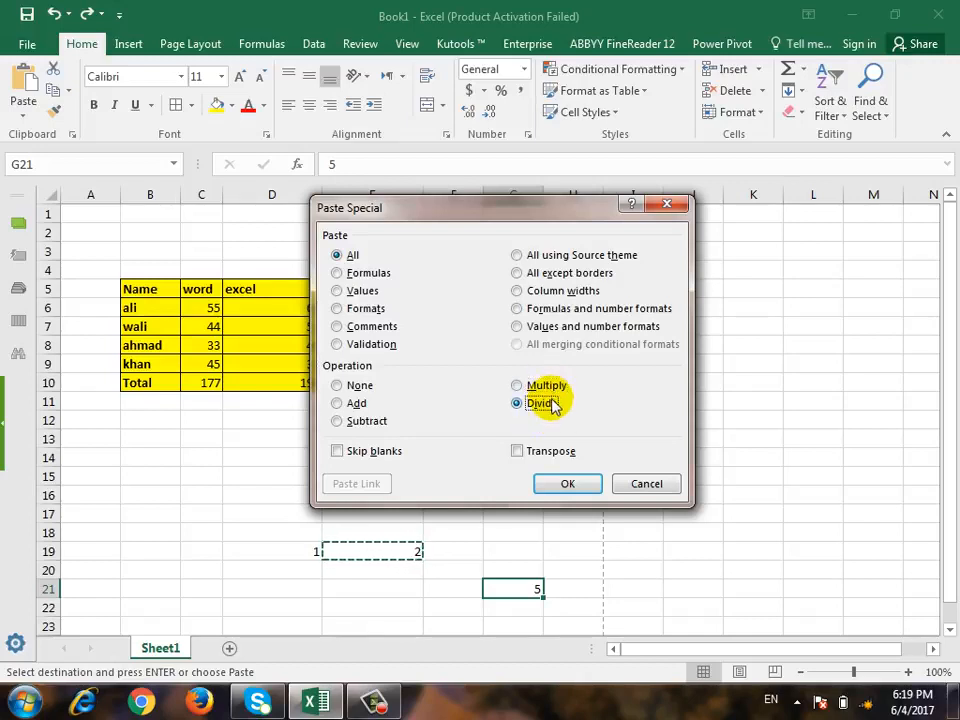
click(352, 403)
click(553, 484)
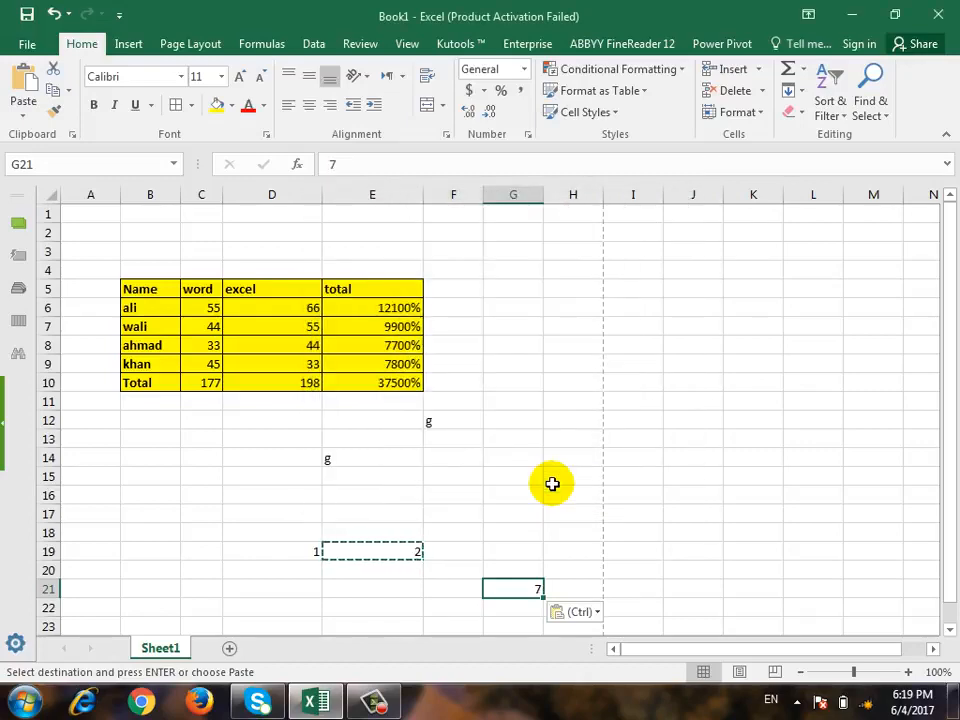
click(23, 114)
click(70, 313)
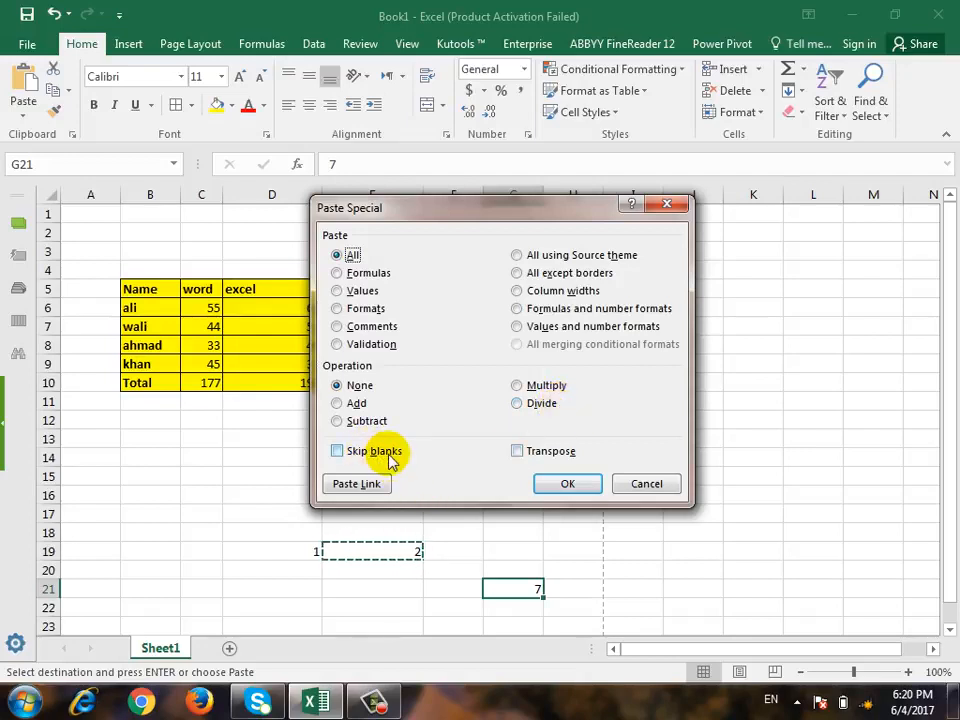
click(647, 484)
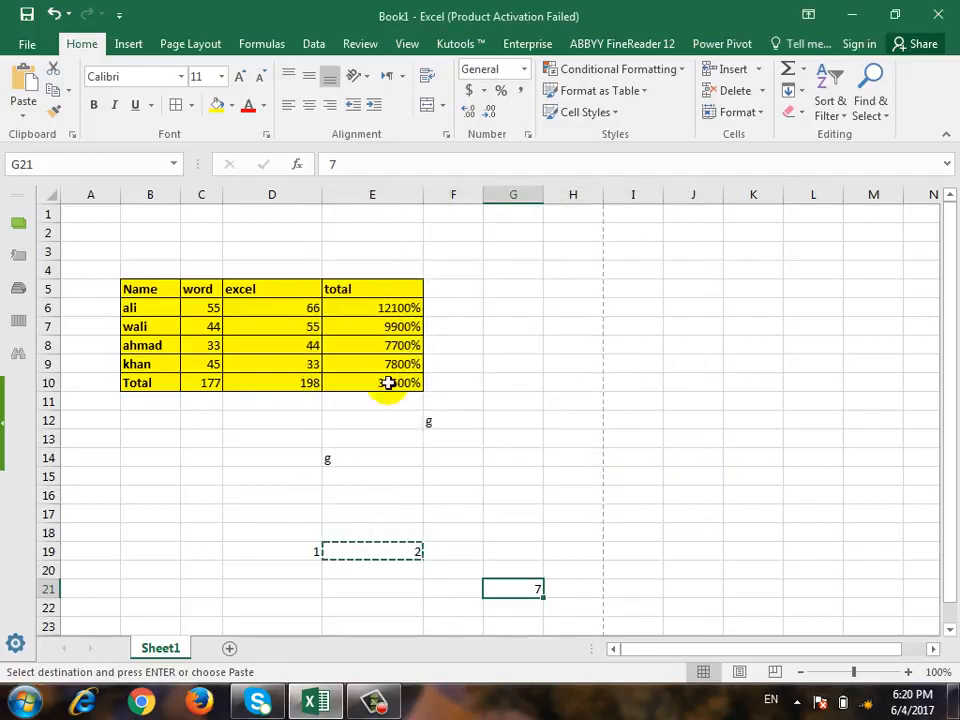
Clear the contents of cells D8, C7 and C8 to create blanks in the table.
click(293, 350)
key(Delete)
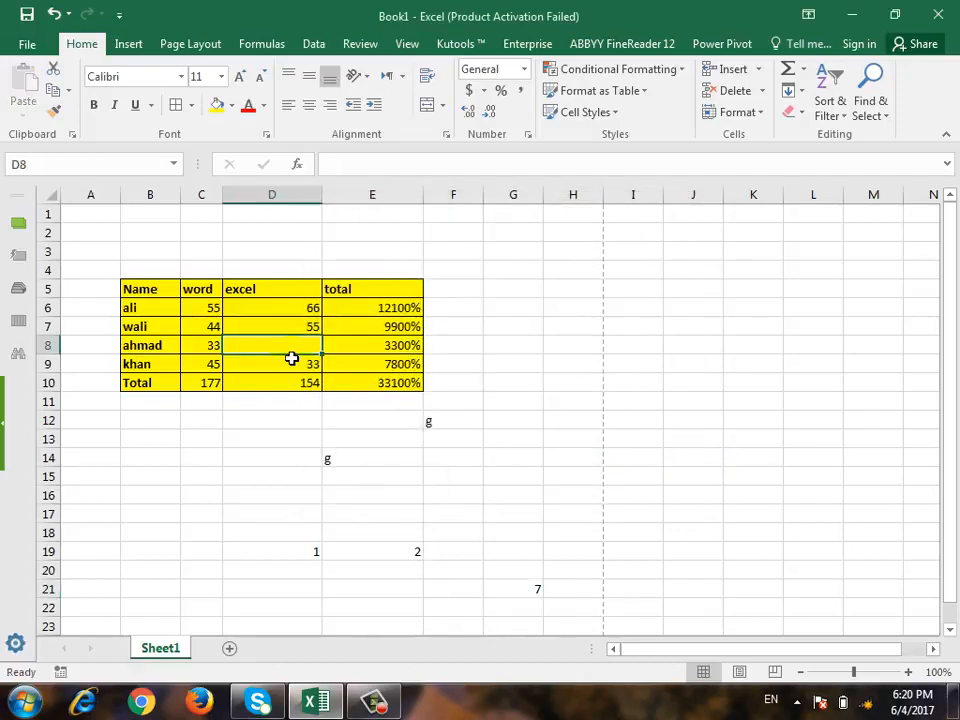
key(Left)
key(Up)
key(Delete)
key(Down)
key(Delete)
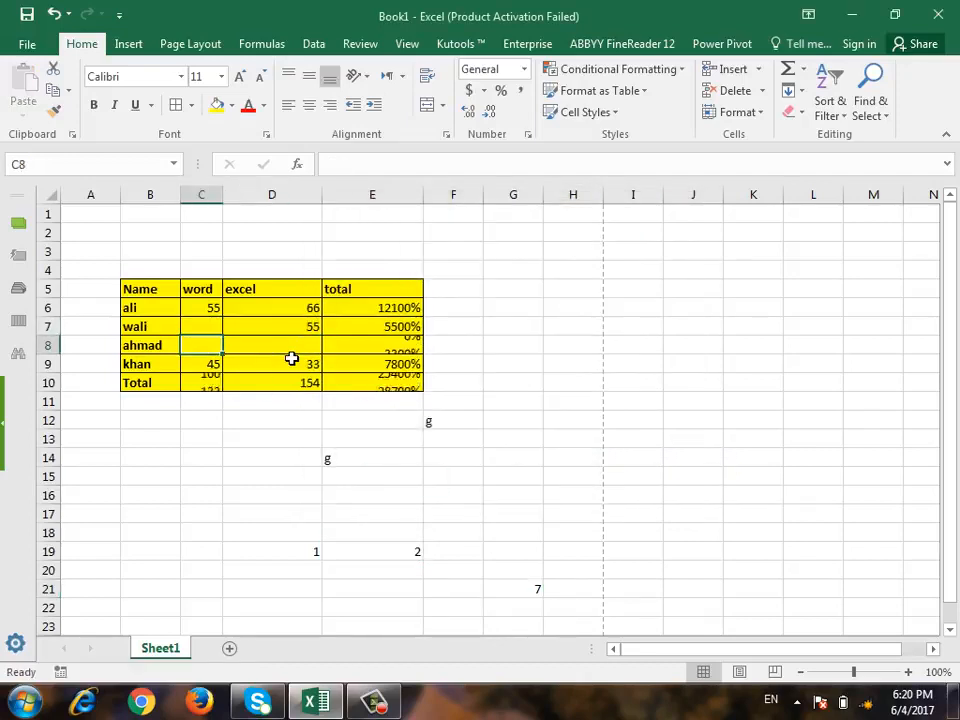
key(Right)
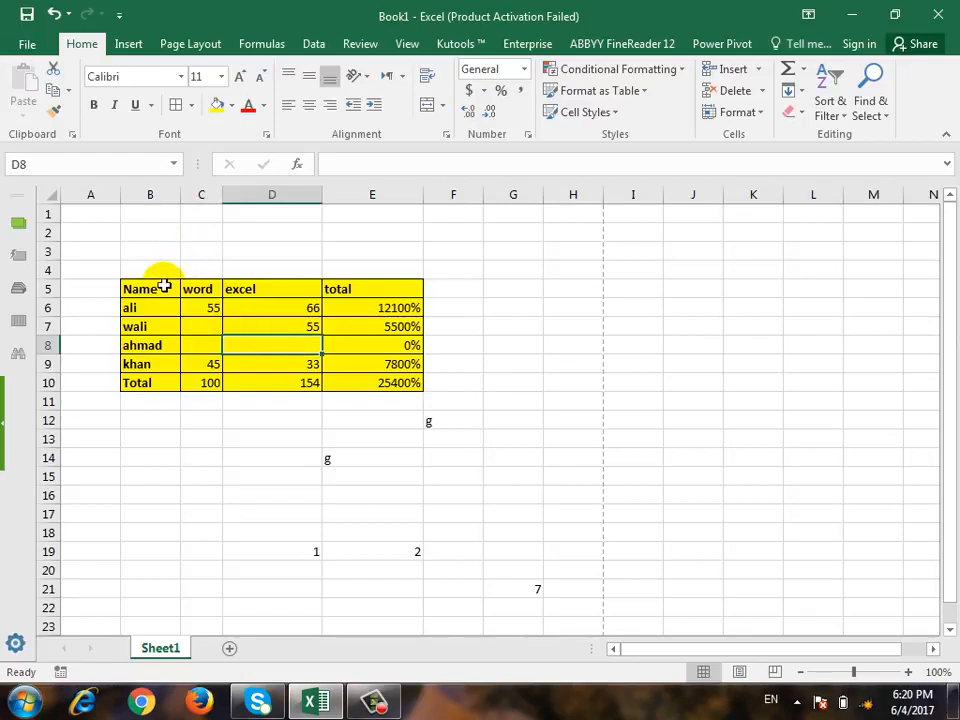
Copy table B5:E10, paste it at I5 with the Skip blanks option of Paste Special, and undo that paste.
drag(163, 284, 398, 383)
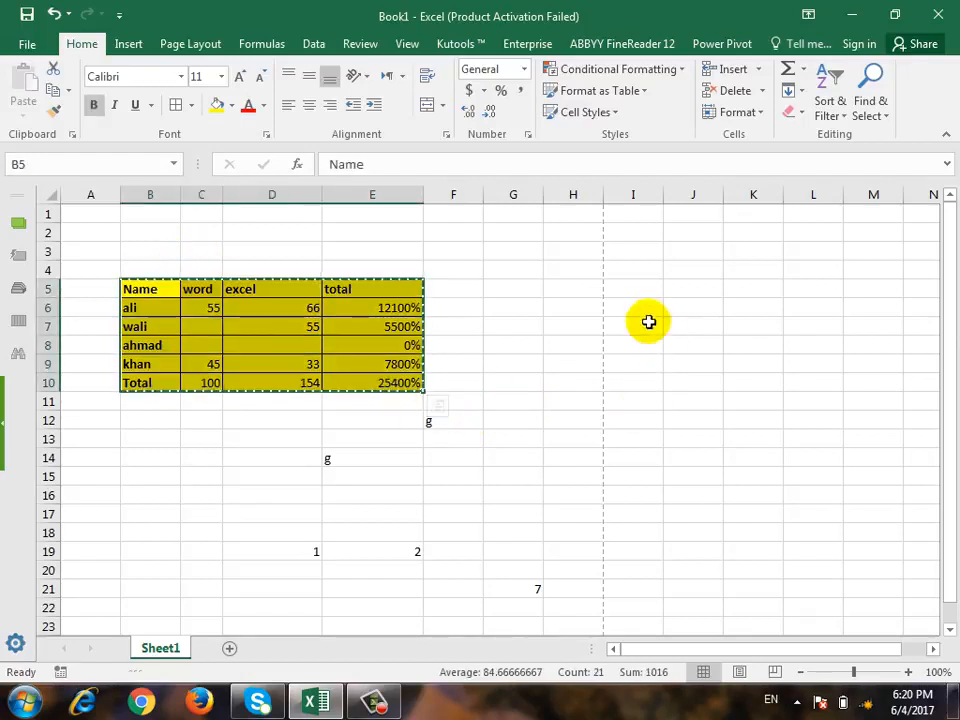
key(ctrl+c)
click(652, 271)
click(633, 292)
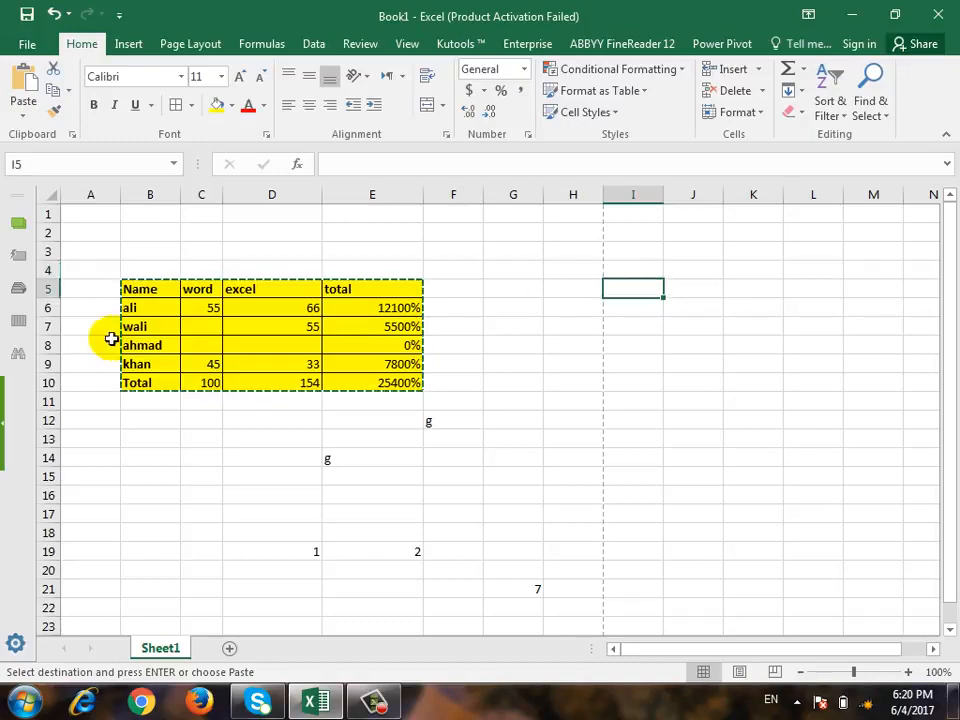
click(23, 114)
click(86, 313)
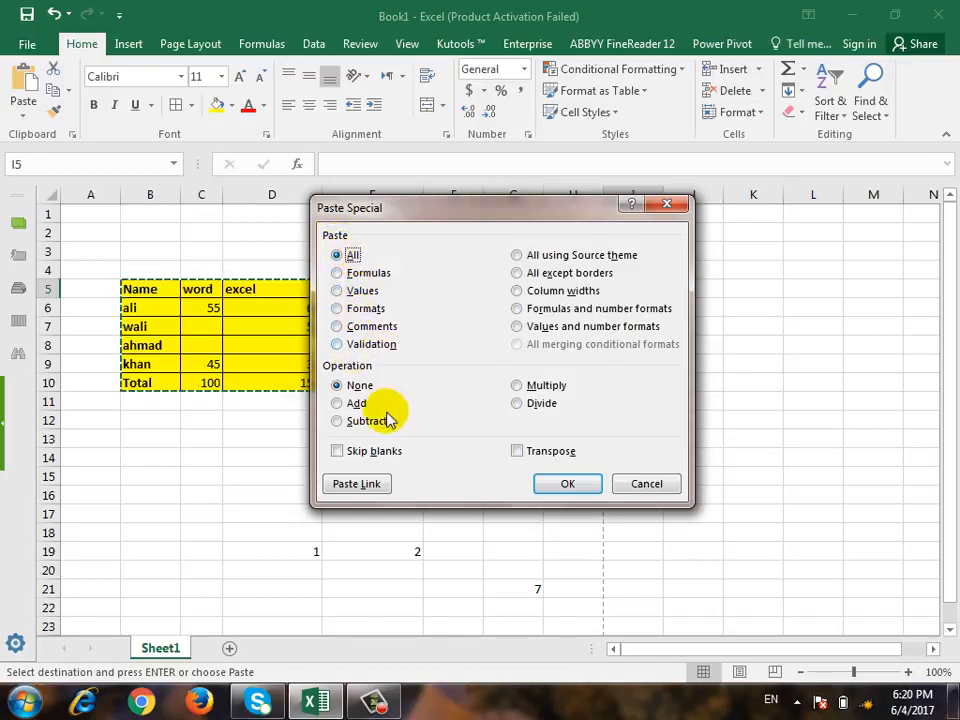
click(377, 456)
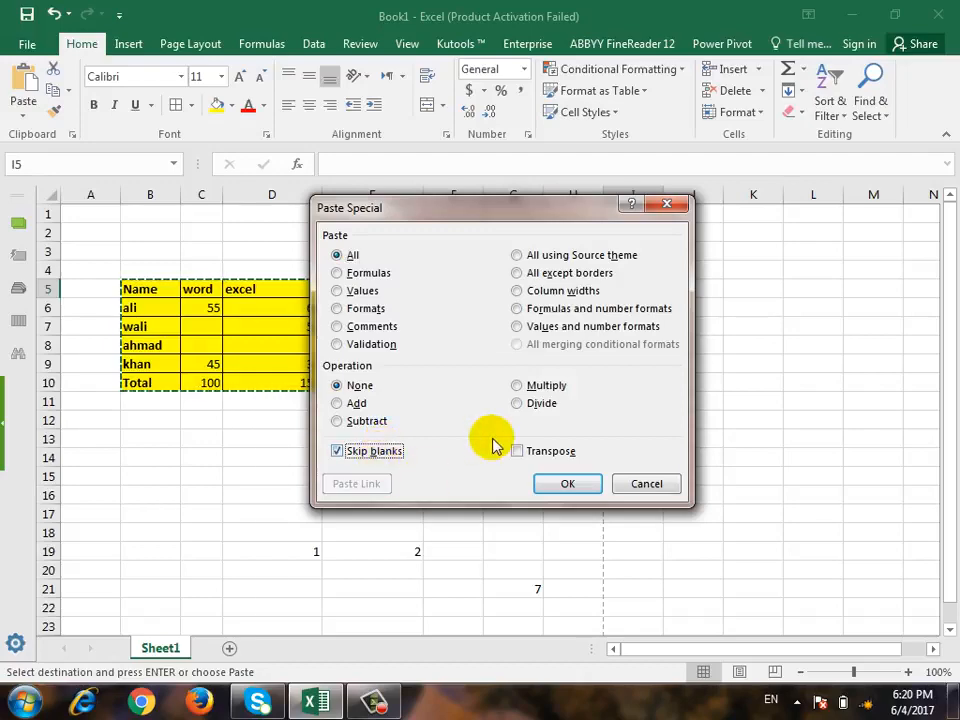
click(563, 485)
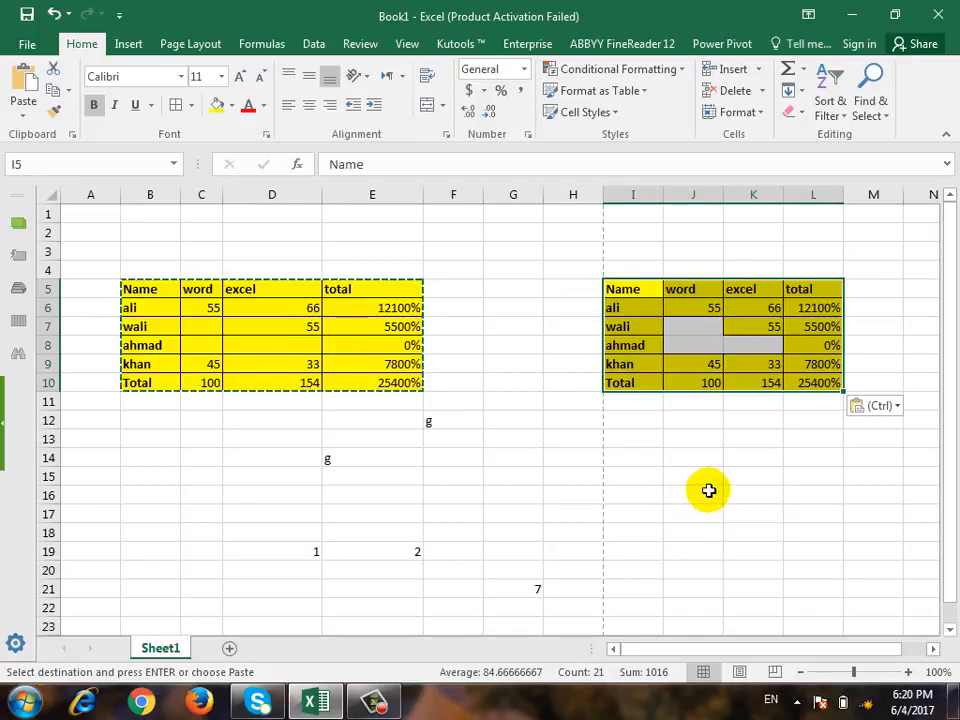
click(704, 494)
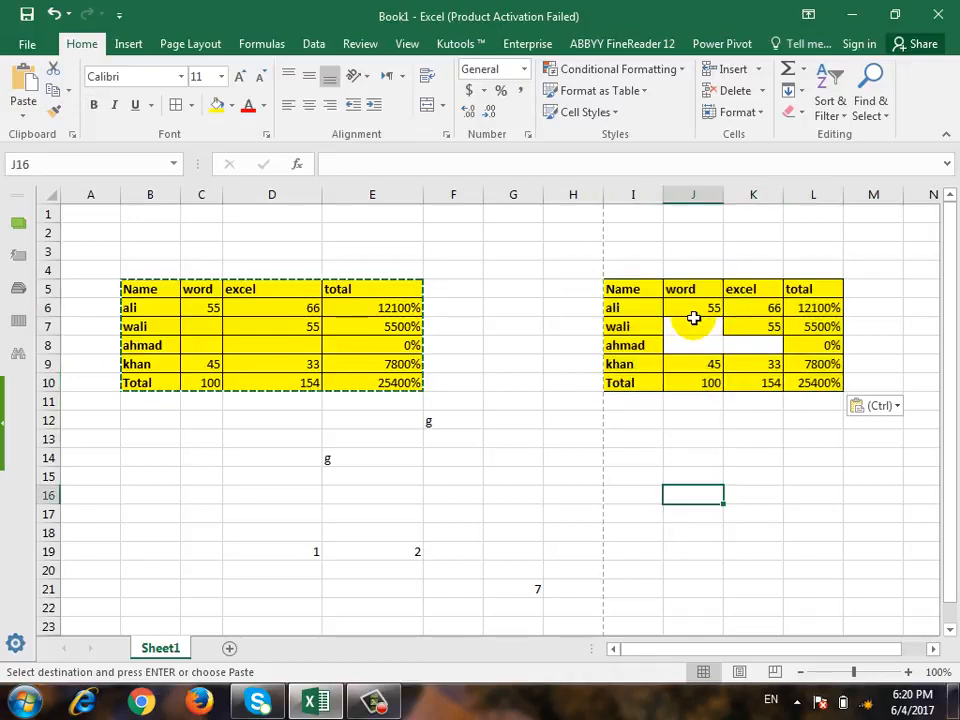
key(ctrl+z)
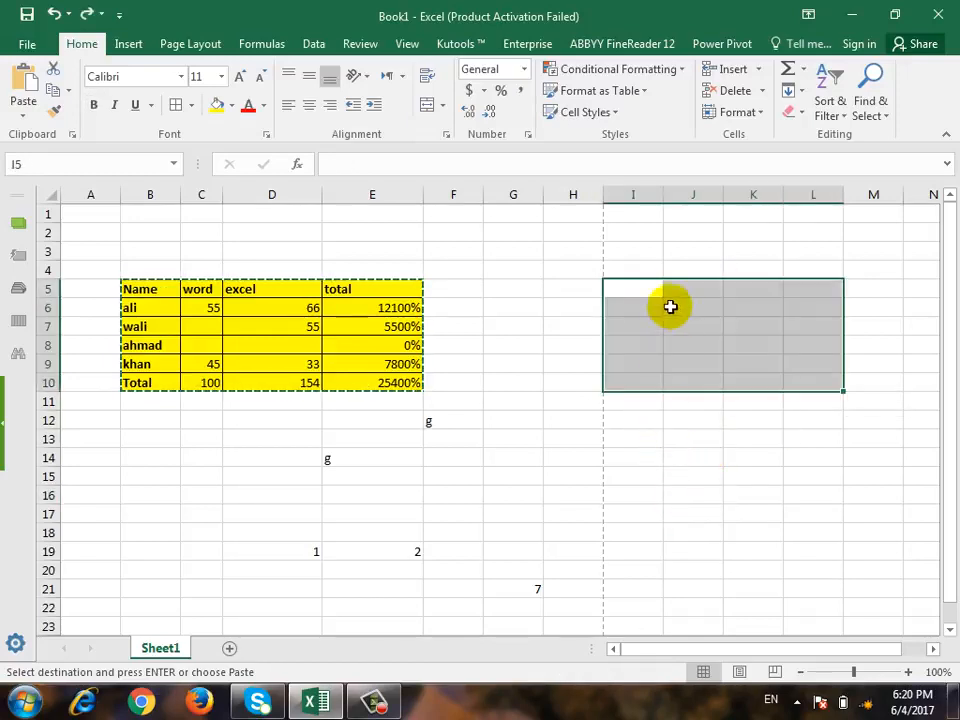
Paste the copied table at I5 with the Transpose option of Paste Special, and undo that paste.
click(647, 291)
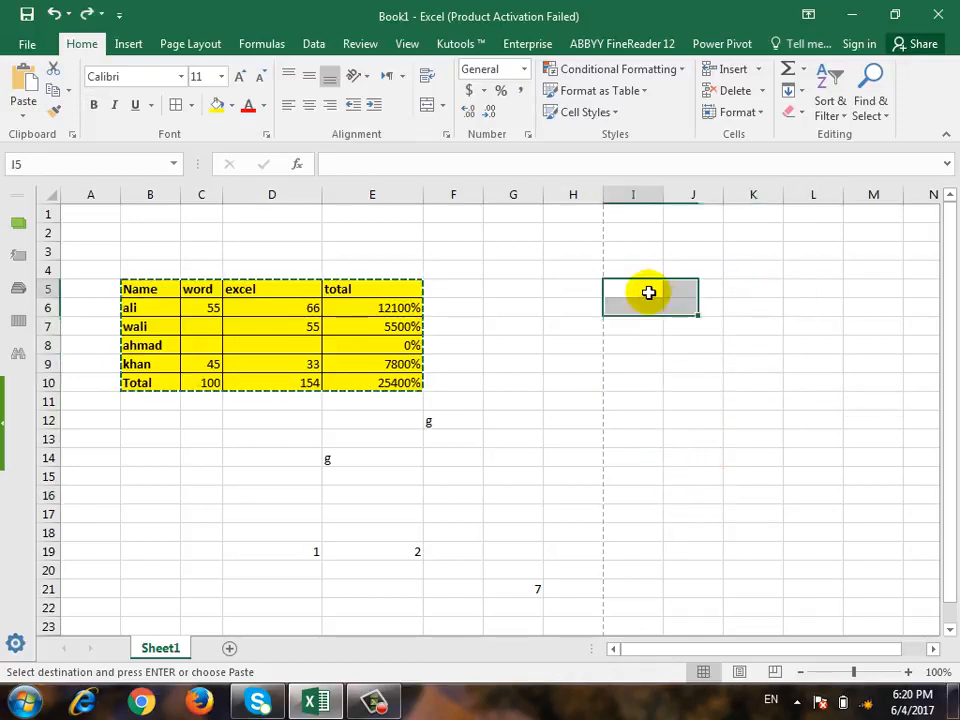
click(26, 117)
click(72, 312)
click(548, 453)
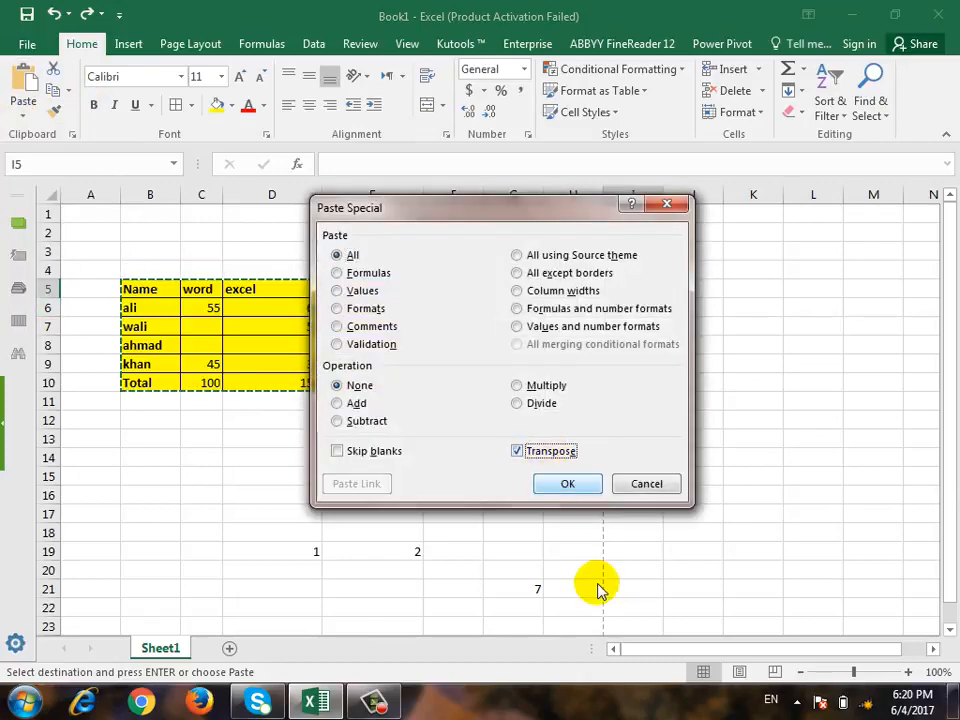
drag(548, 212, 563, 425)
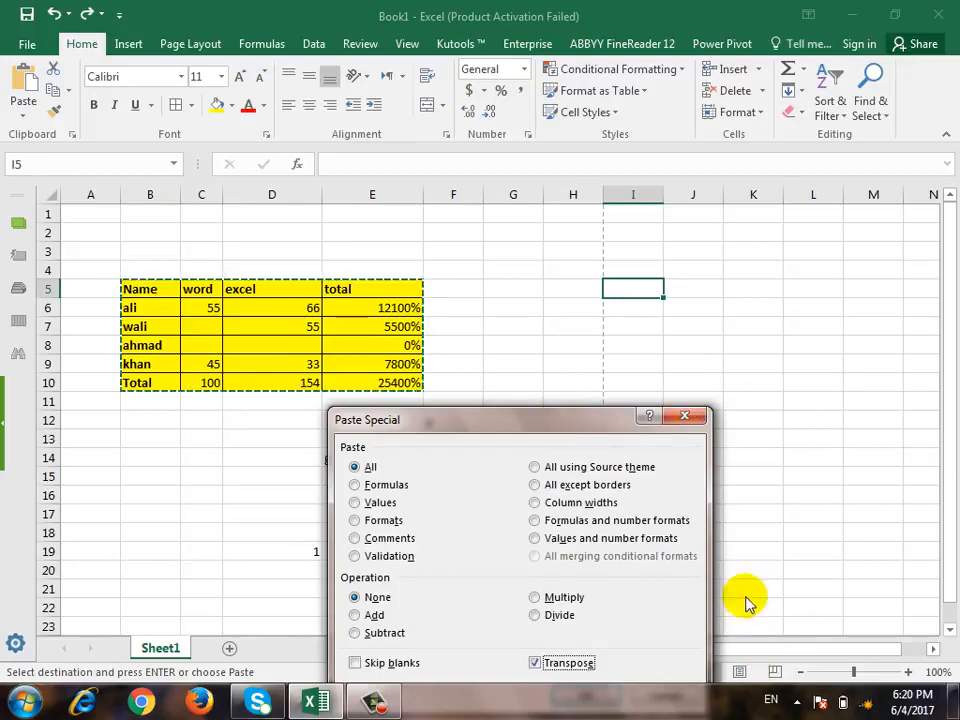
drag(557, 418, 444, 298)
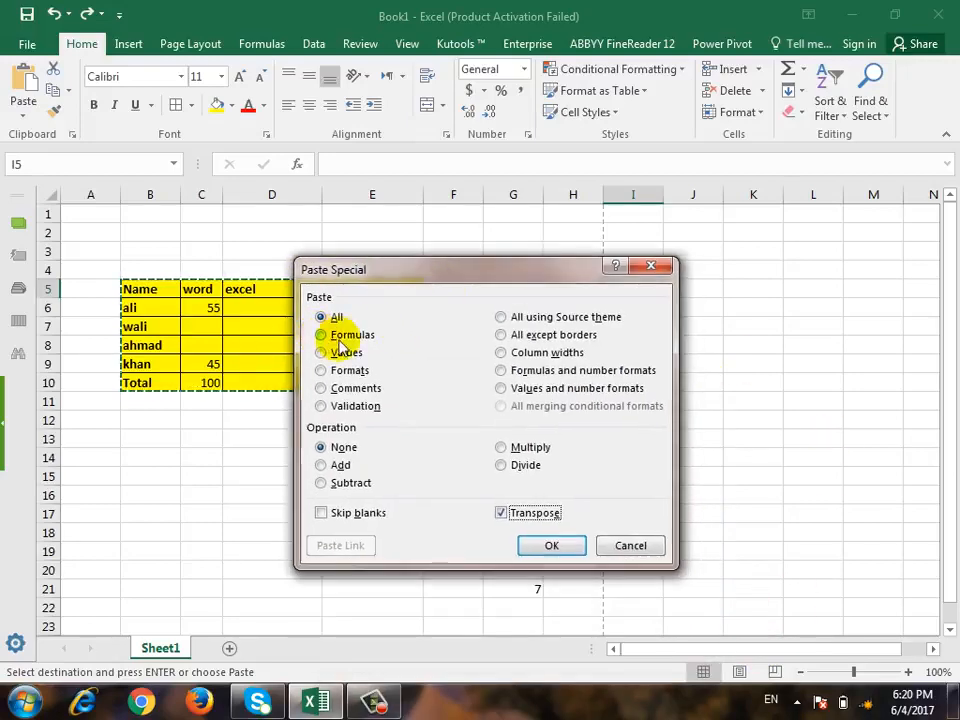
click(575, 545)
drag(786, 649, 826, 645)
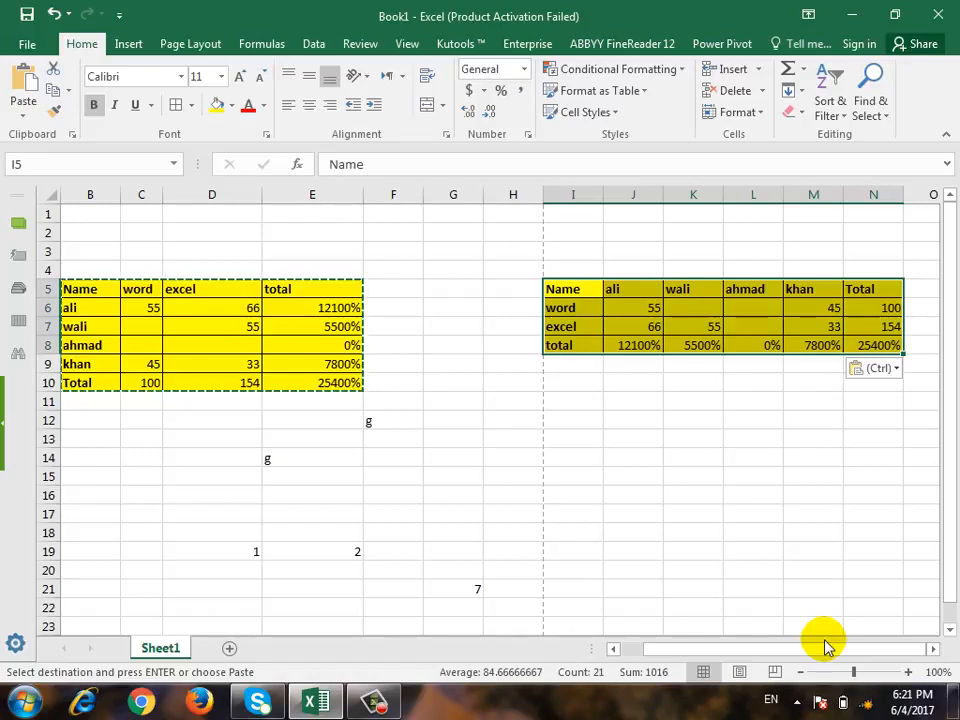
key(ctrl+z)
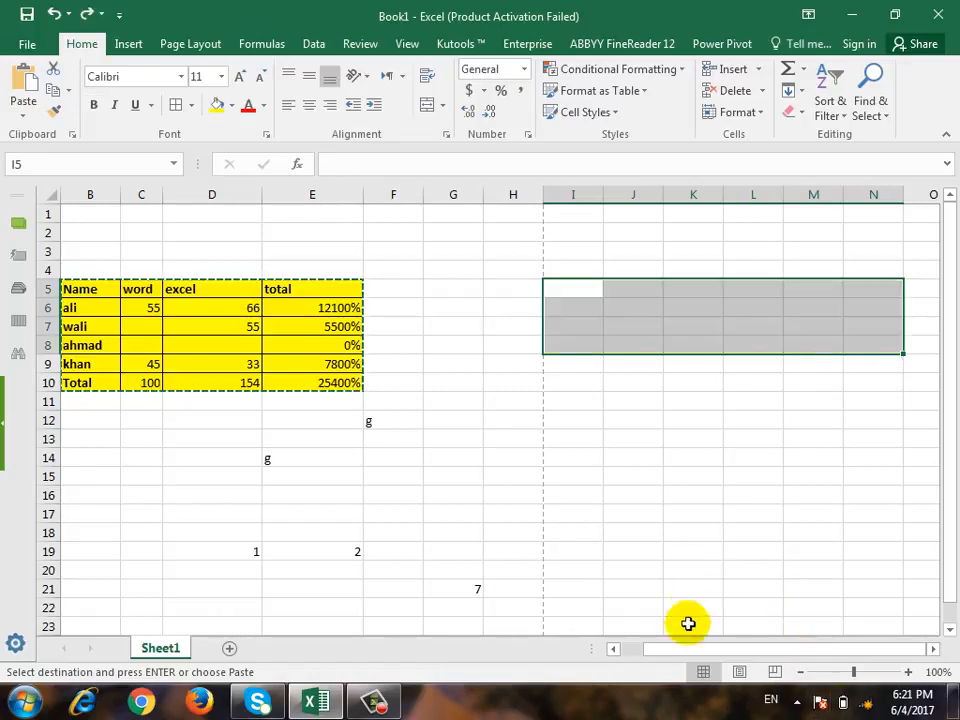
Paste the copied table at I5 as links to the source cells with the Paste Link option of Paste Special.
drag(681, 654, 627, 650)
click(641, 284)
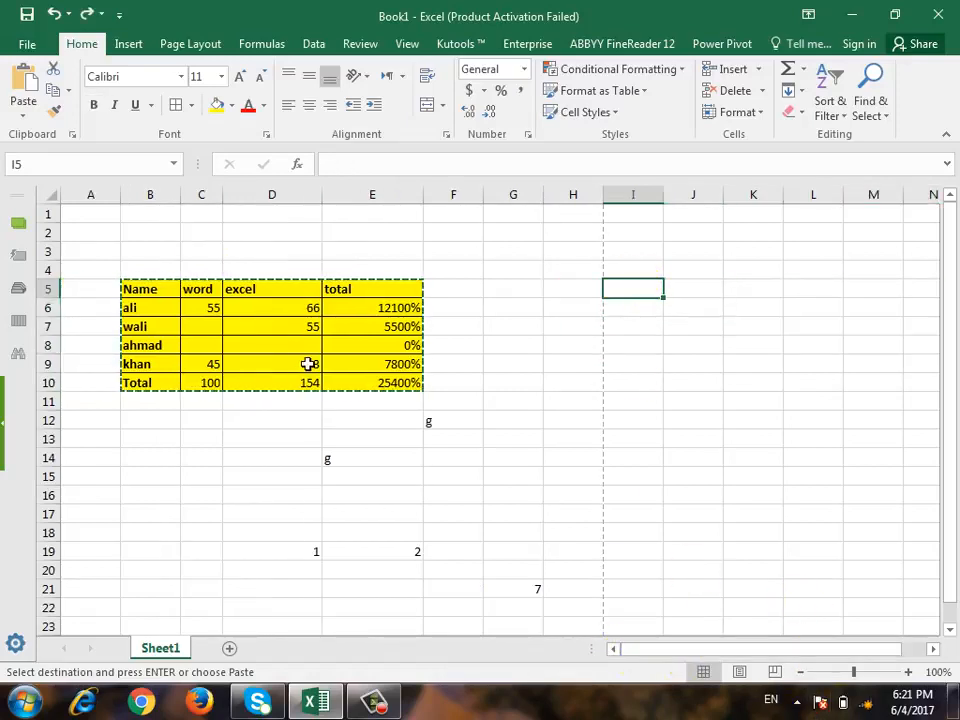
click(34, 103)
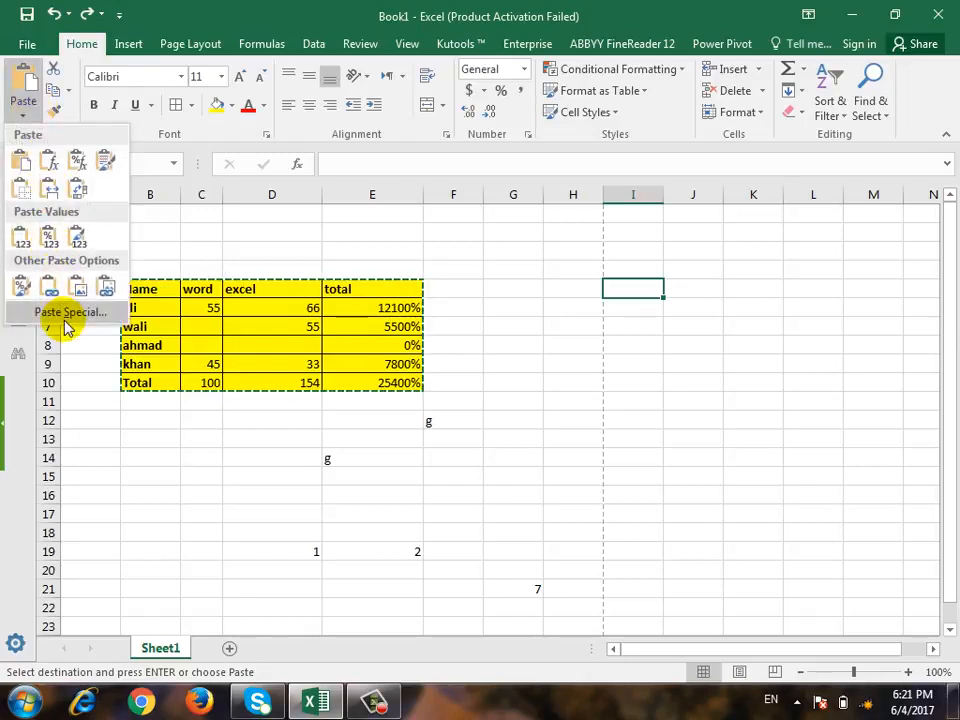
click(64, 314)
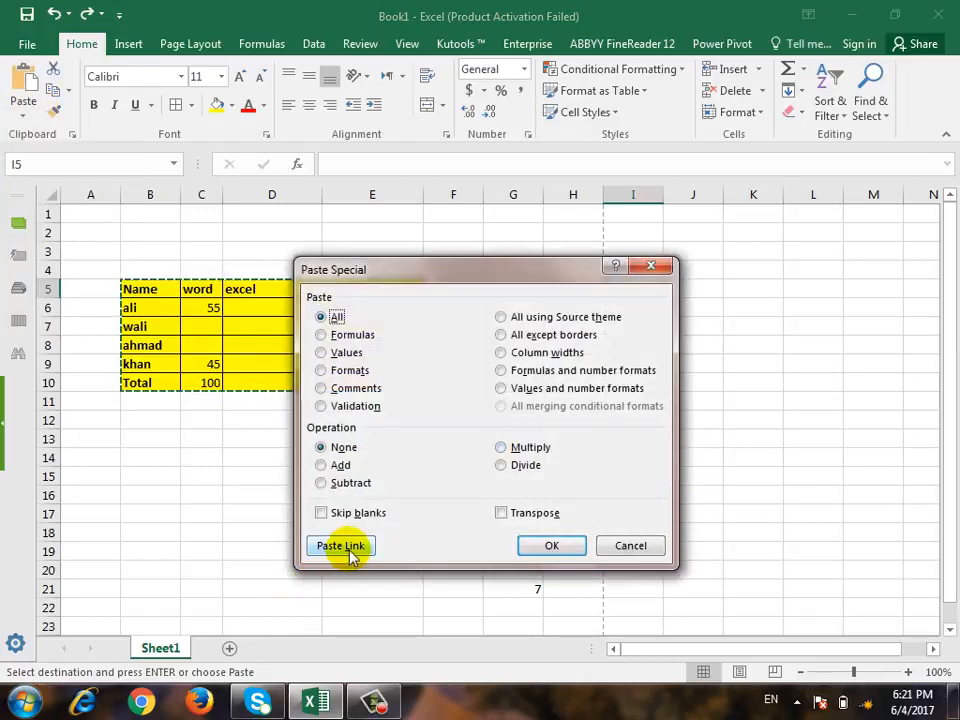
drag(413, 266, 338, 236)
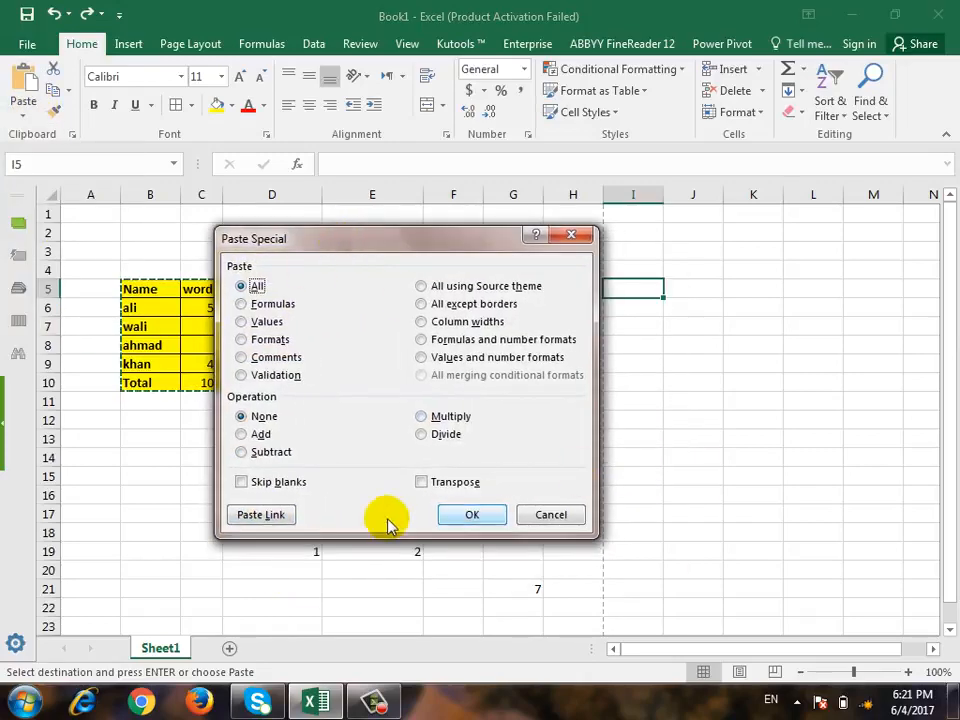
click(260, 514)
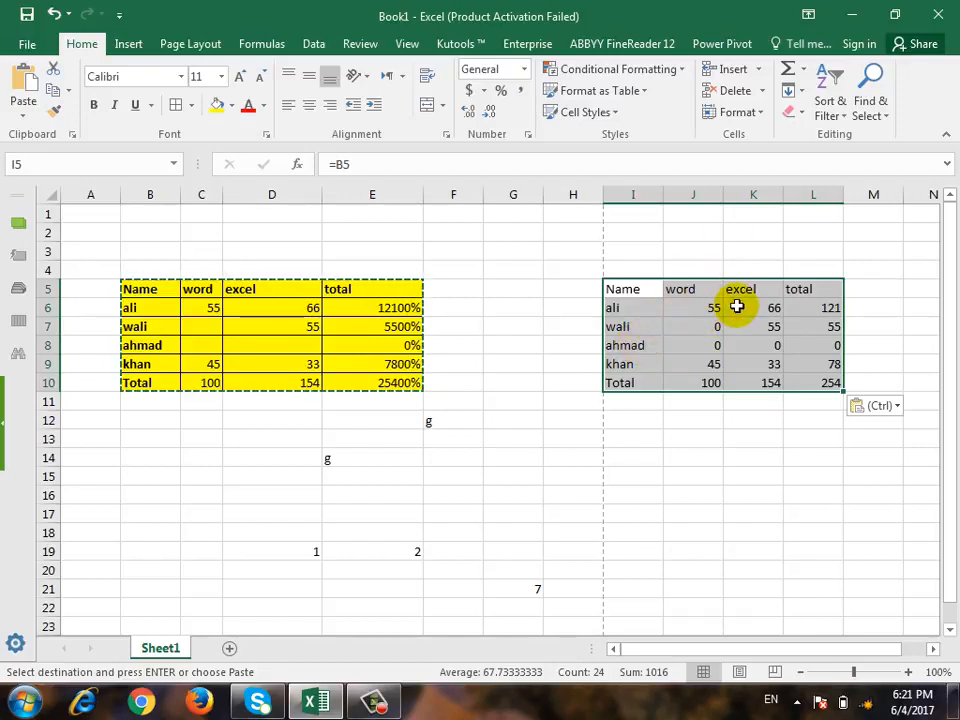
click(810, 312)
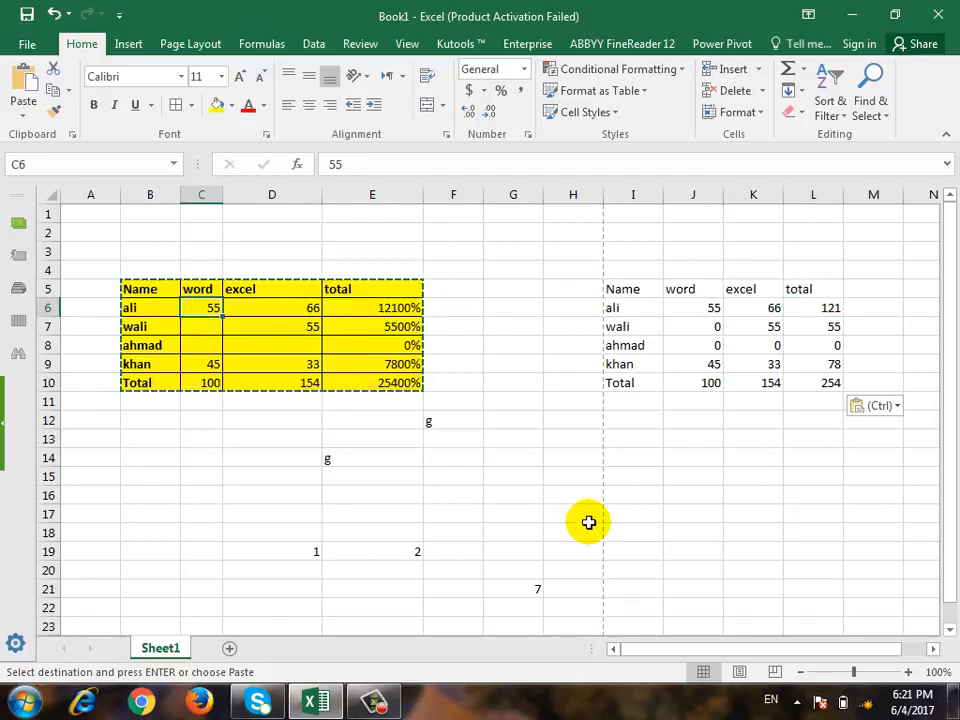
Change ali's scores in the source table to 100 for word in C6 and 666 for excel in D6.
text(100)
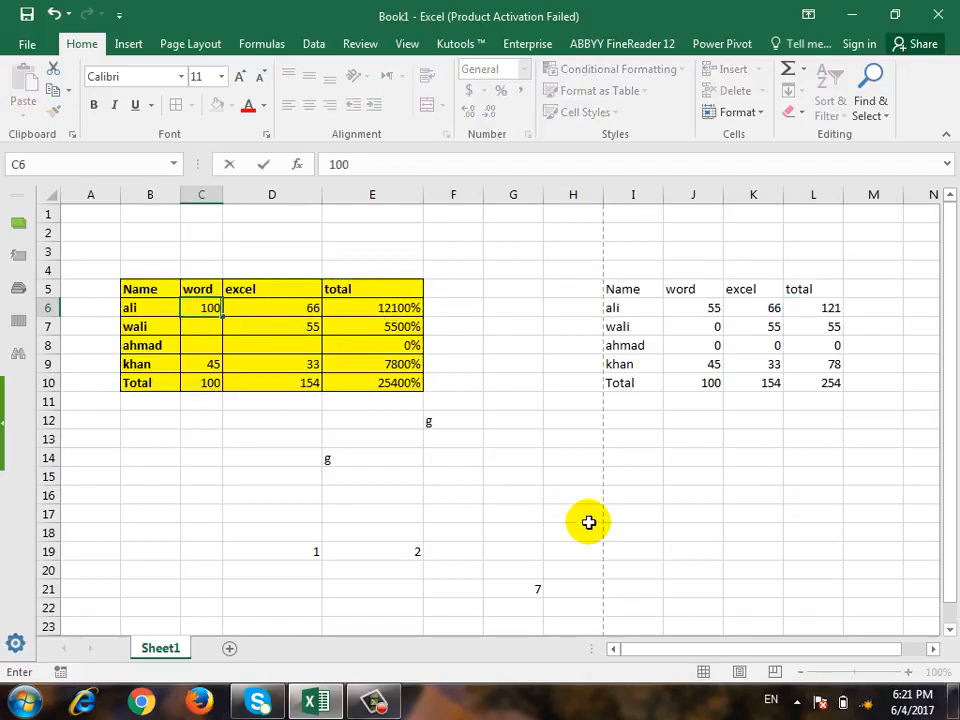
key(Return)
key(Right)
key(Up)
key(Up)
key(Down)
key(Down)
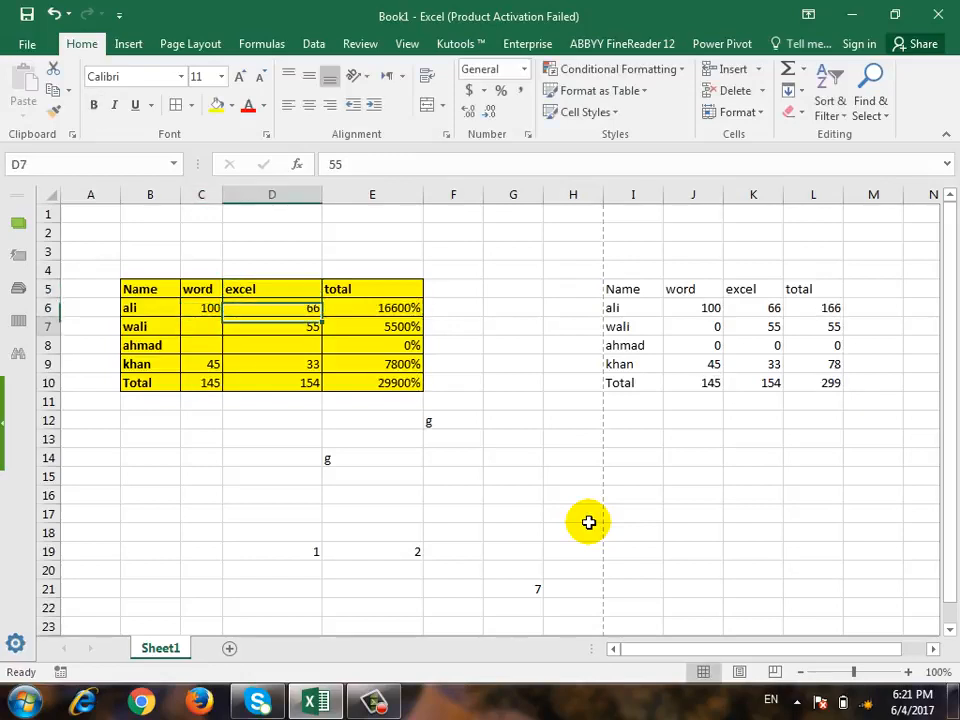
key(Up)
text(666)
key(Return)
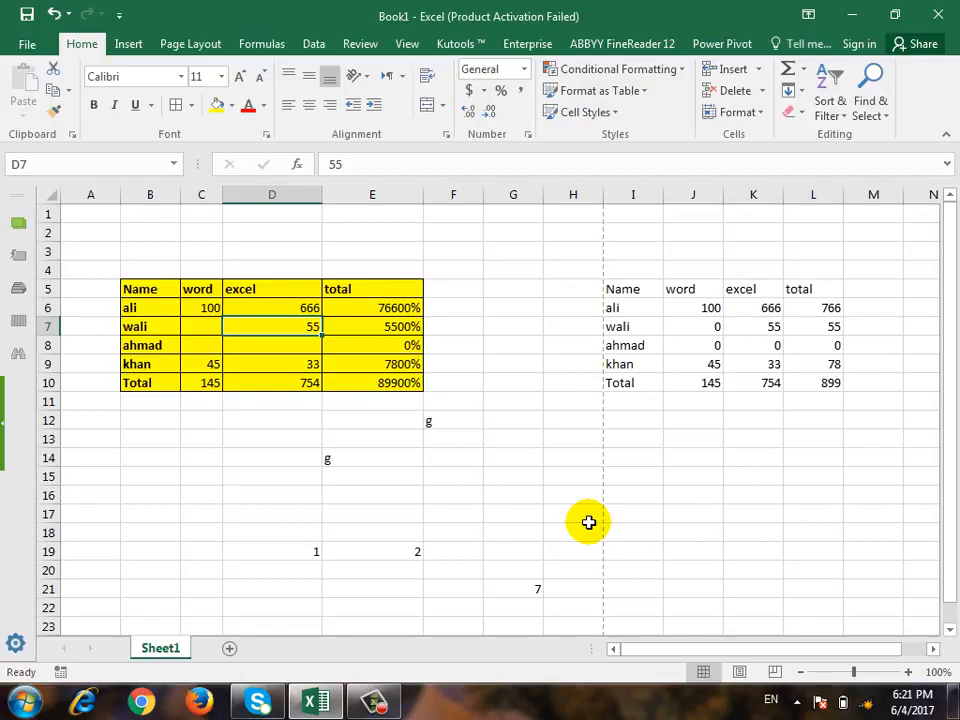
Undo both score changes in the source table and the linked paste at I5.
key(ctrl+z)
key(ctrl+z)
key(ctrl+z)
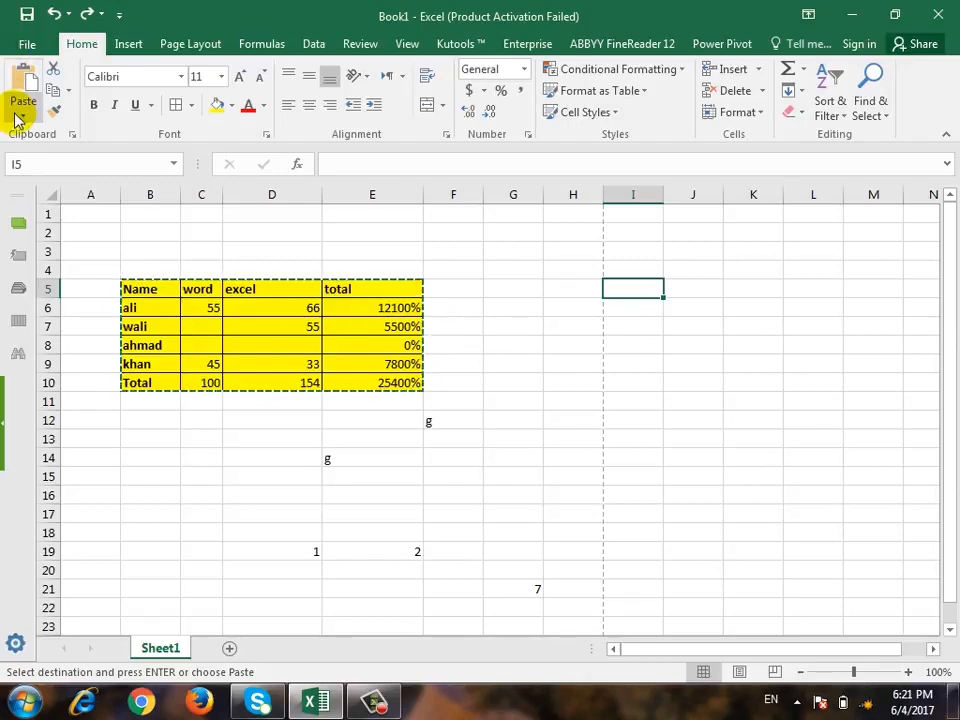
key(alt+h)
key(v)
click(75, 311)
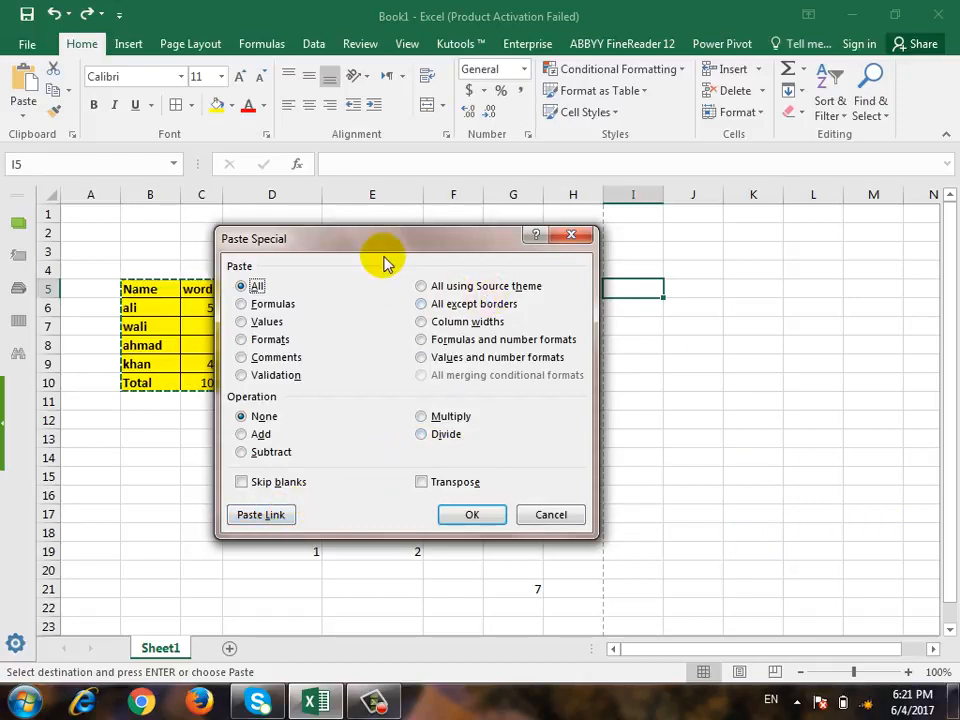
drag(384, 242, 386, 205)
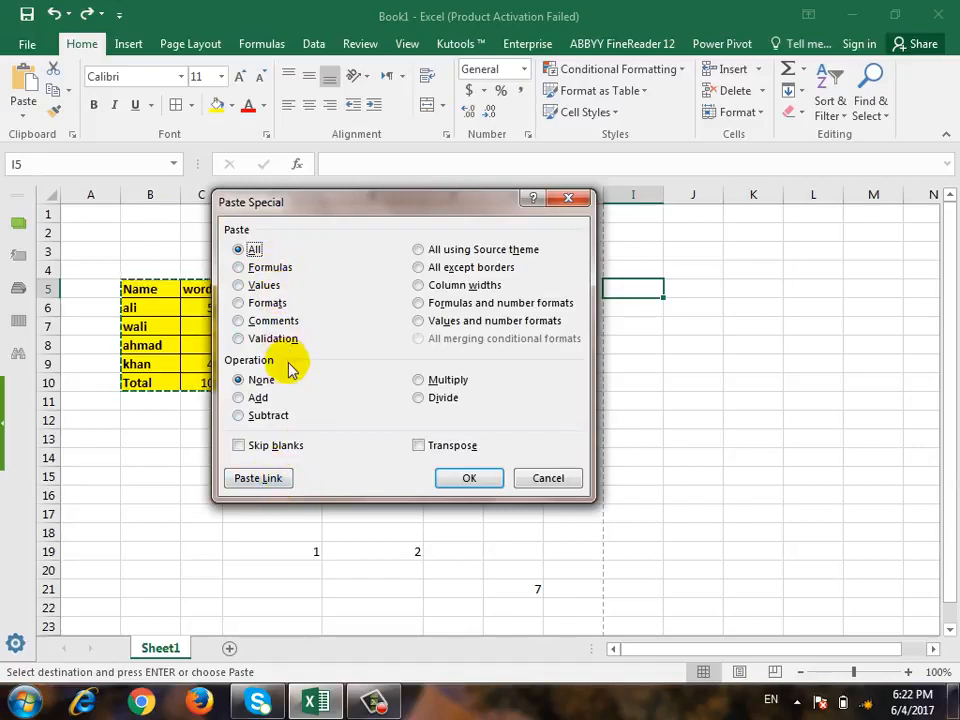
click(552, 479)
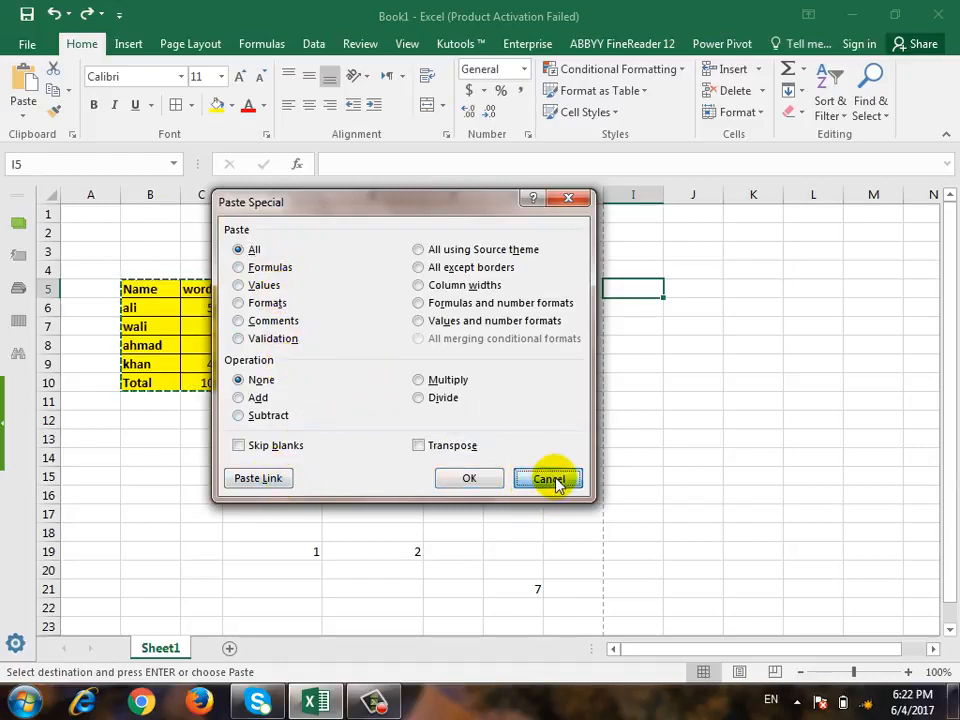
Undo the clearing of cell C8, and set the totals in E6:E10 to the General number format.
click(495, 395)
key(ctrl+z)
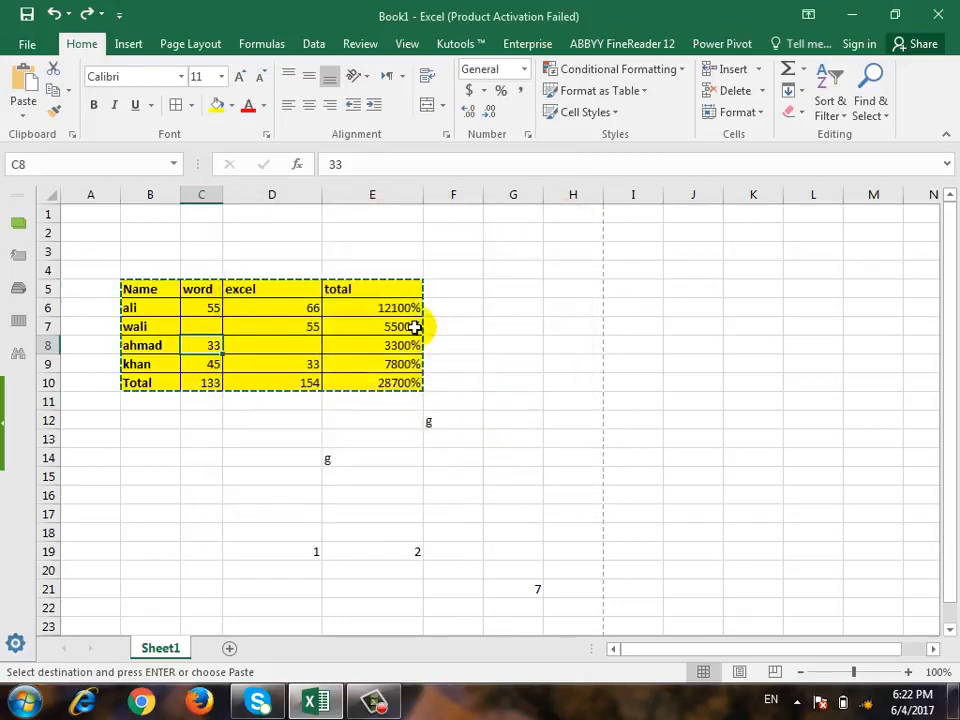
drag(414, 312, 422, 386)
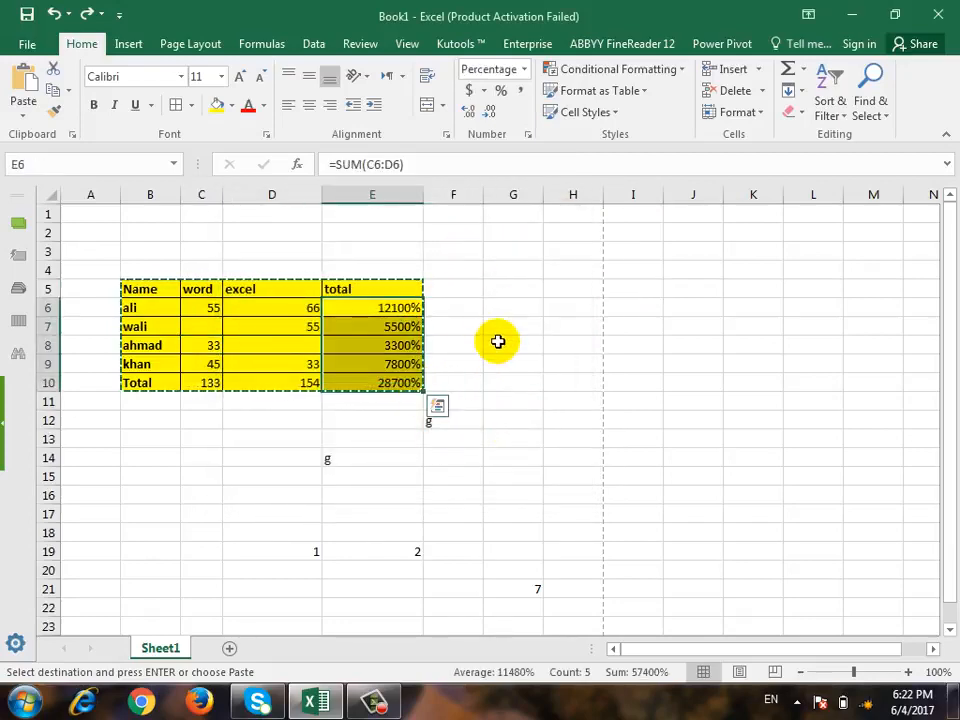
click(524, 69)
click(515, 100)
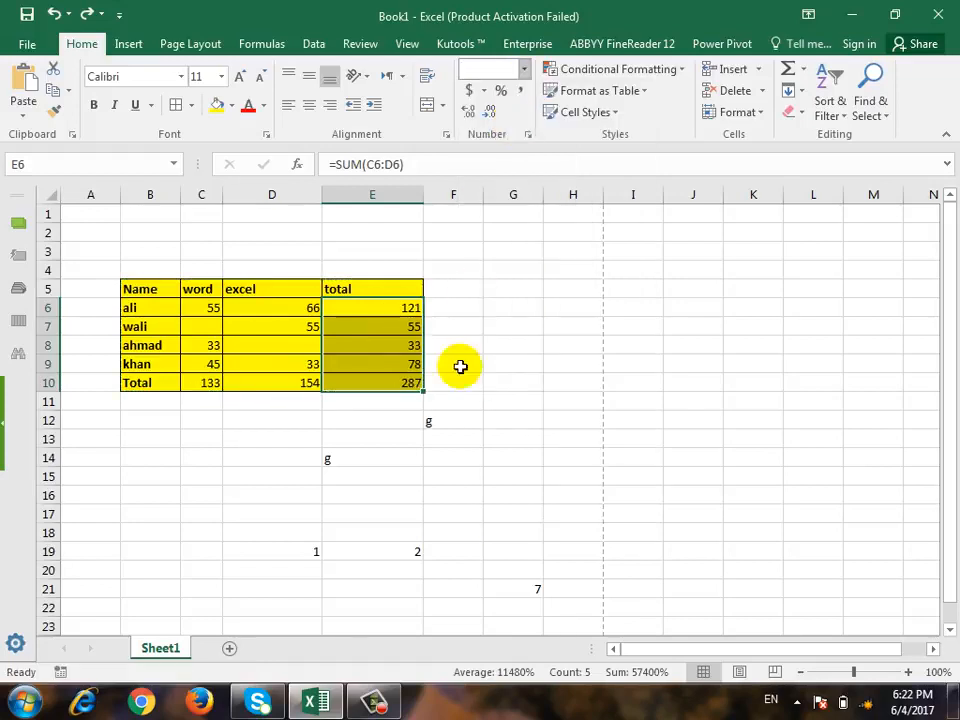
click(467, 399)
click(392, 303)
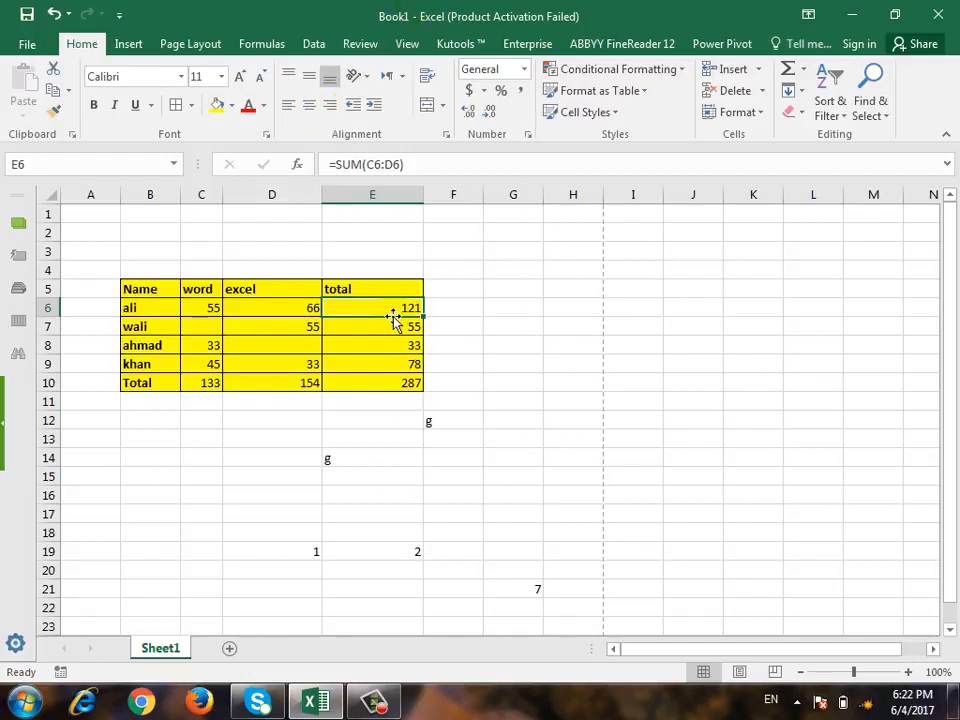
Copy the totals in E6:E10 and paste them at D6 of a new sheet.
drag(389, 307, 390, 383)
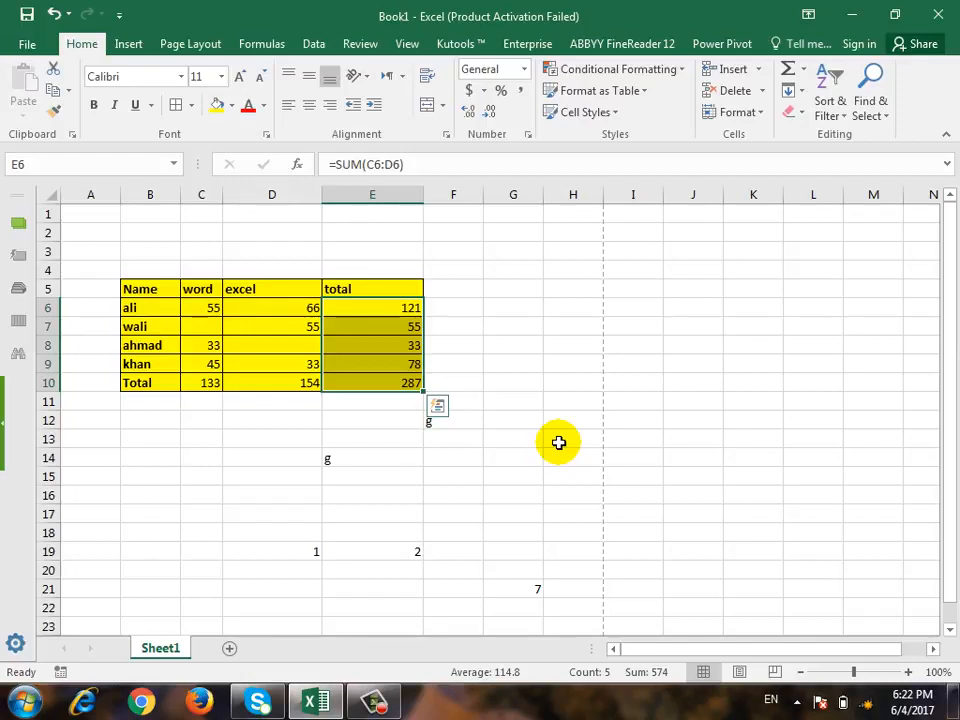
key(ctrl+c)
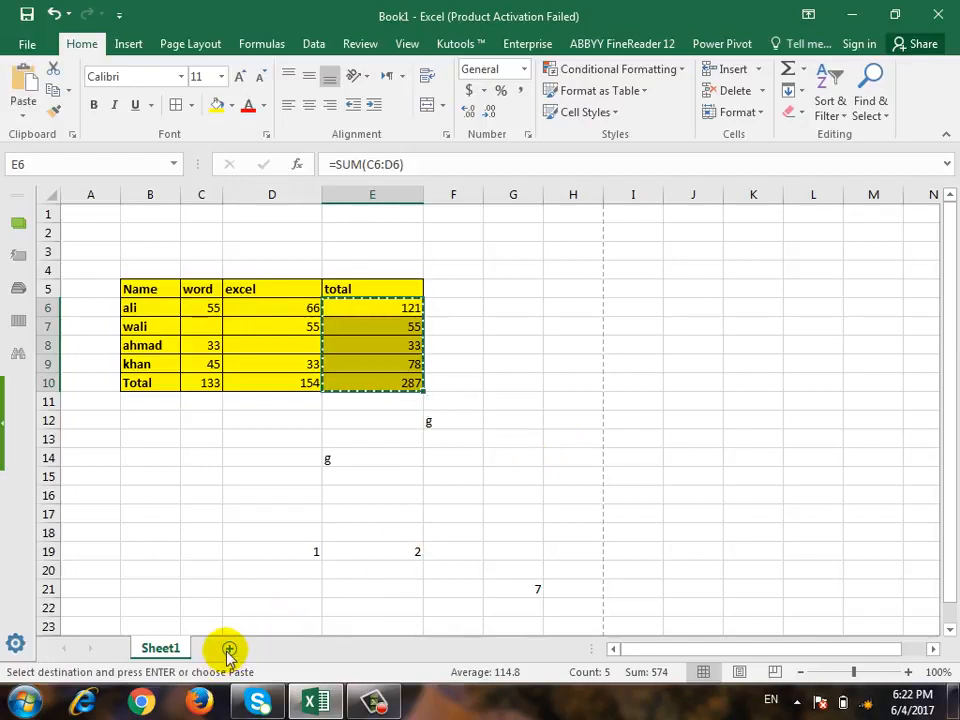
click(229, 648)
click(286, 310)
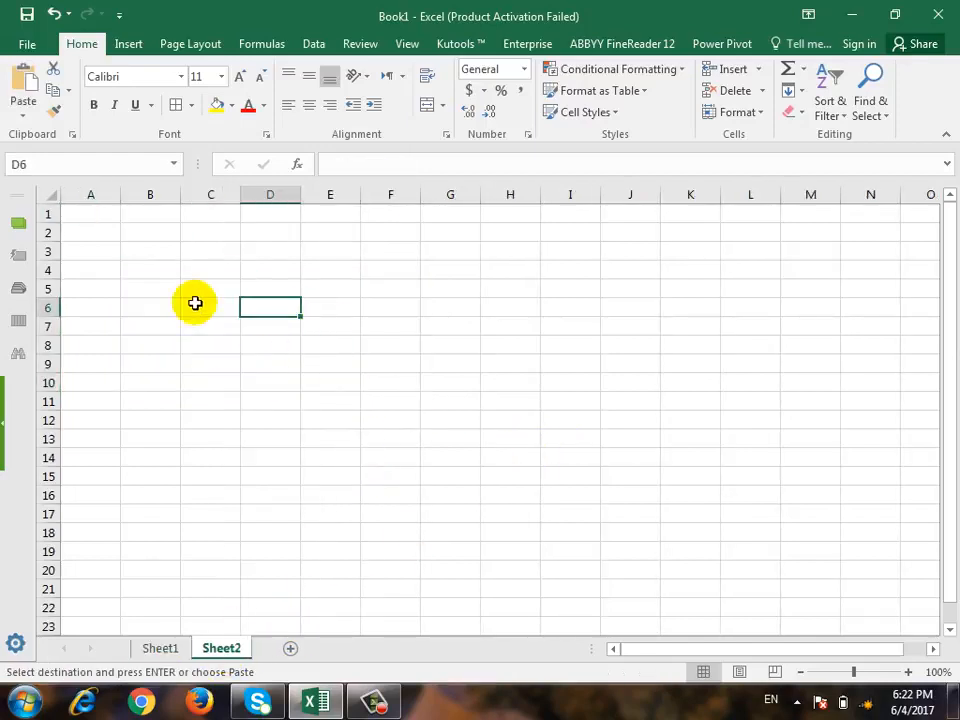
click(24, 74)
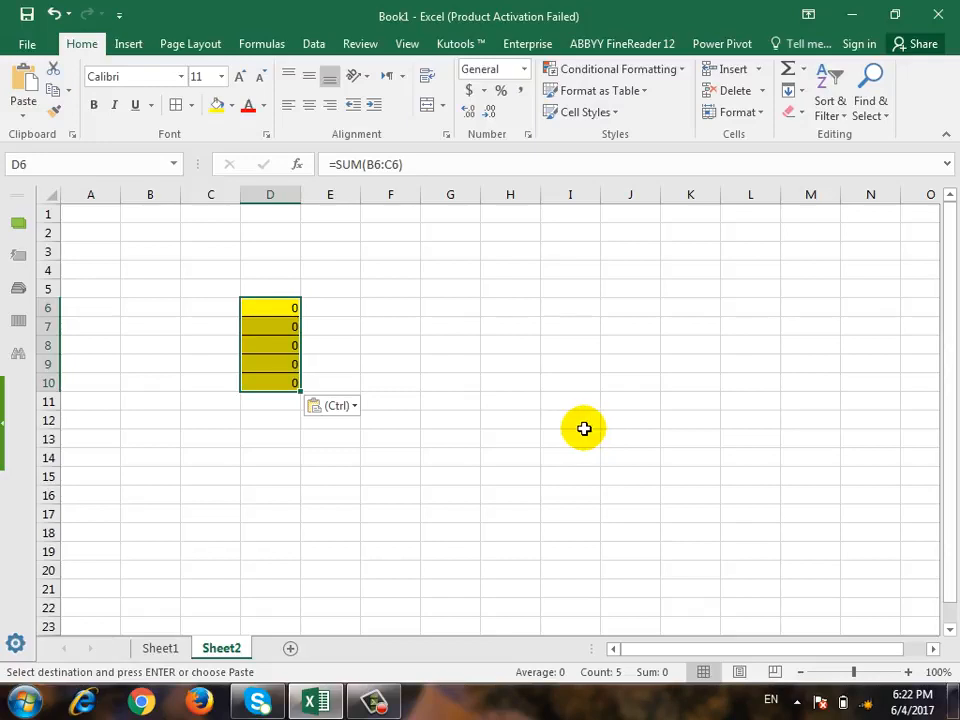
Enter 4 in B6 and 5 in C6 beside the pasted totals to test their formulas.
click(289, 311)
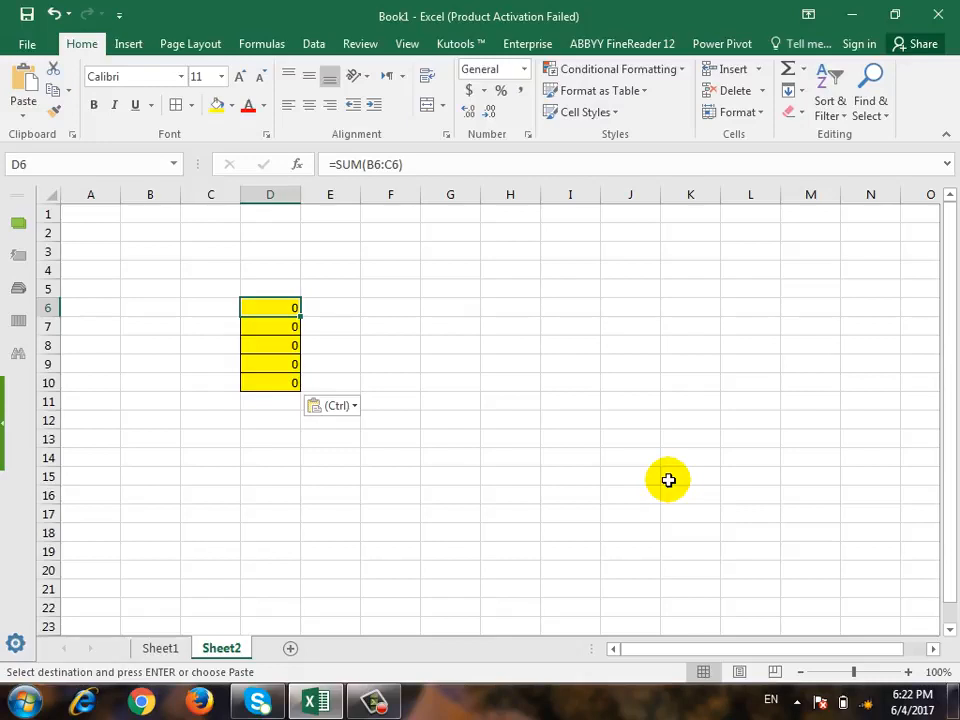
key(Left)
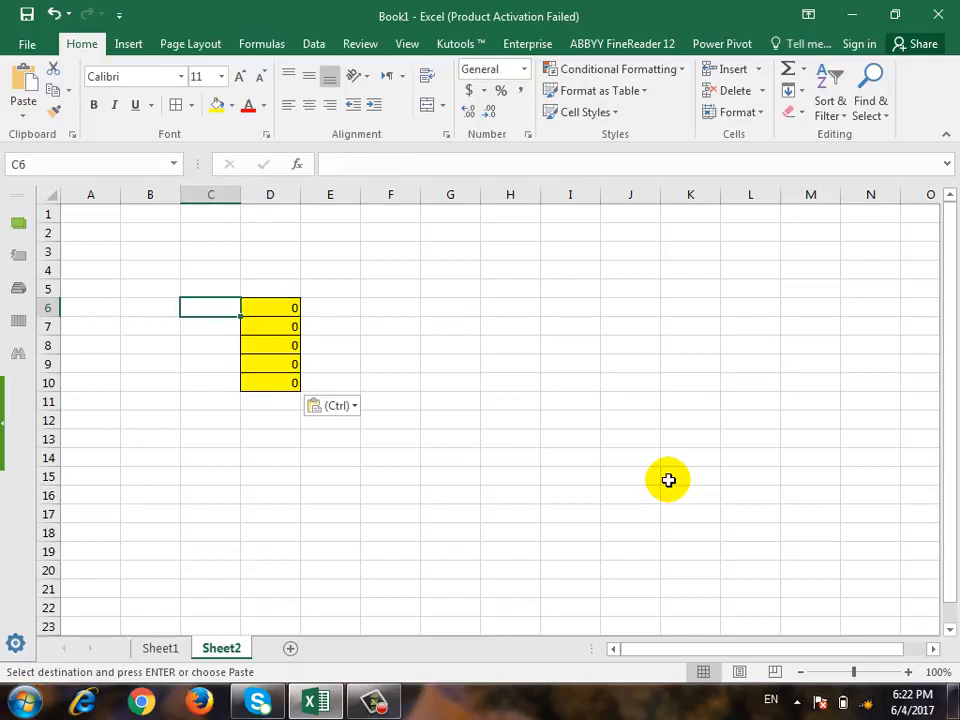
key(Left)
text(4)
key(Right)
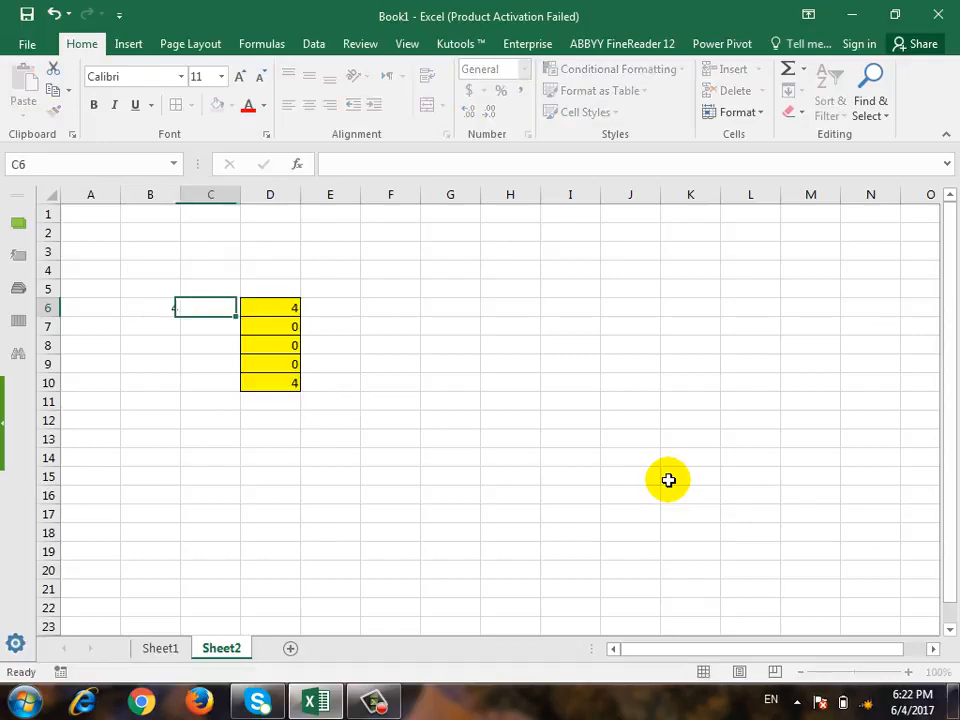
text(5)
key(Return)
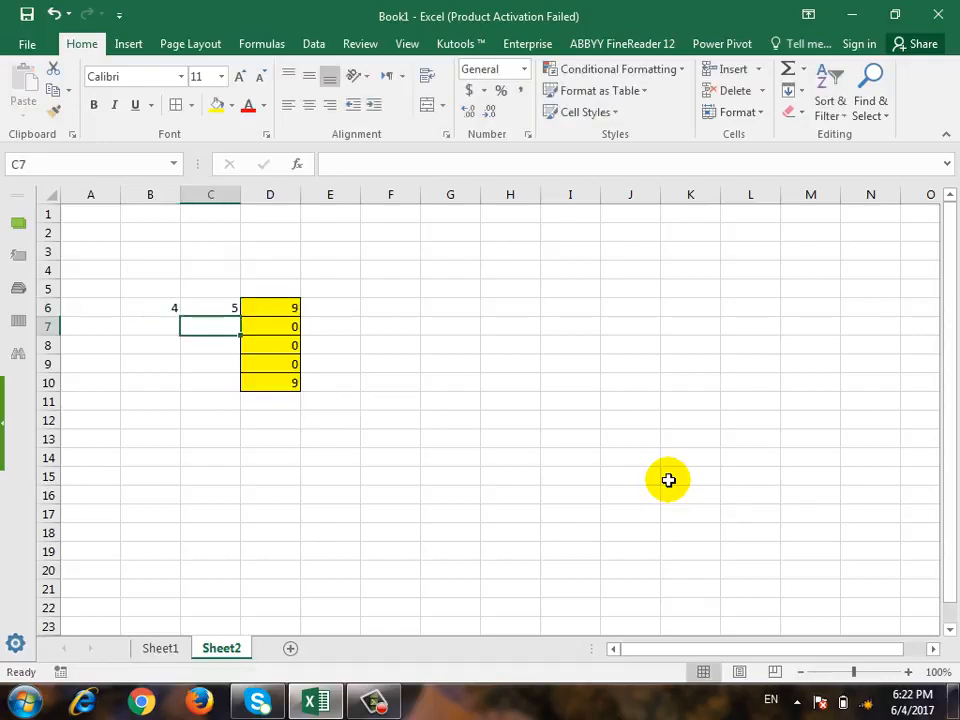
Undo the two test entries and the paste at D6.
key(ctrl+z)
key(ctrl+z)
key(ctrl+z)
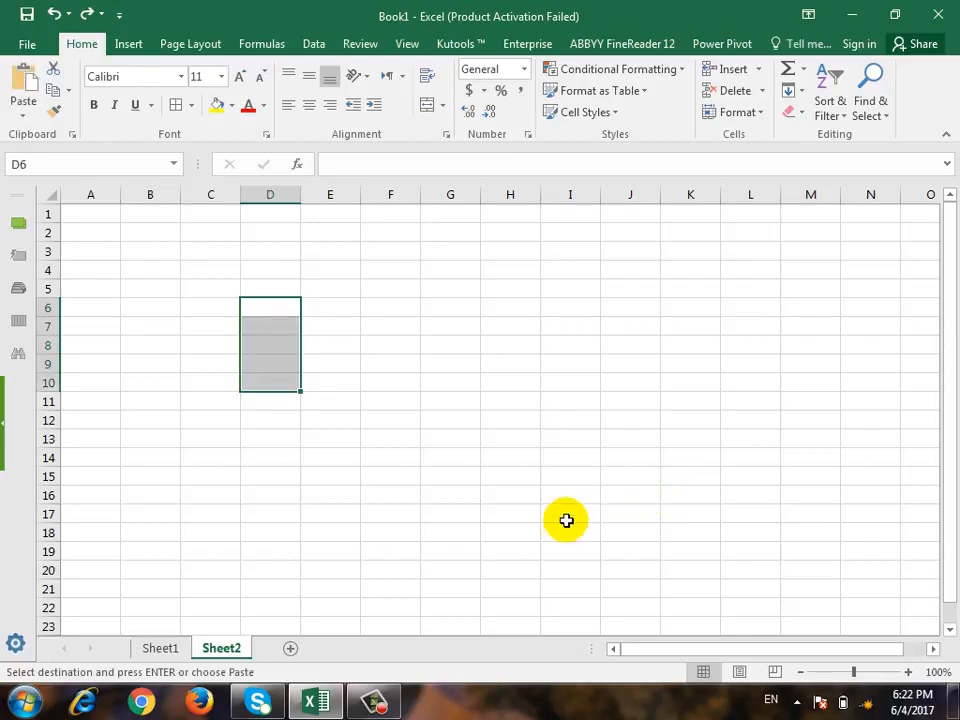
Paste the copied totals at D6 of Sheet2 with the Values option of Paste Special.
click(161, 648)
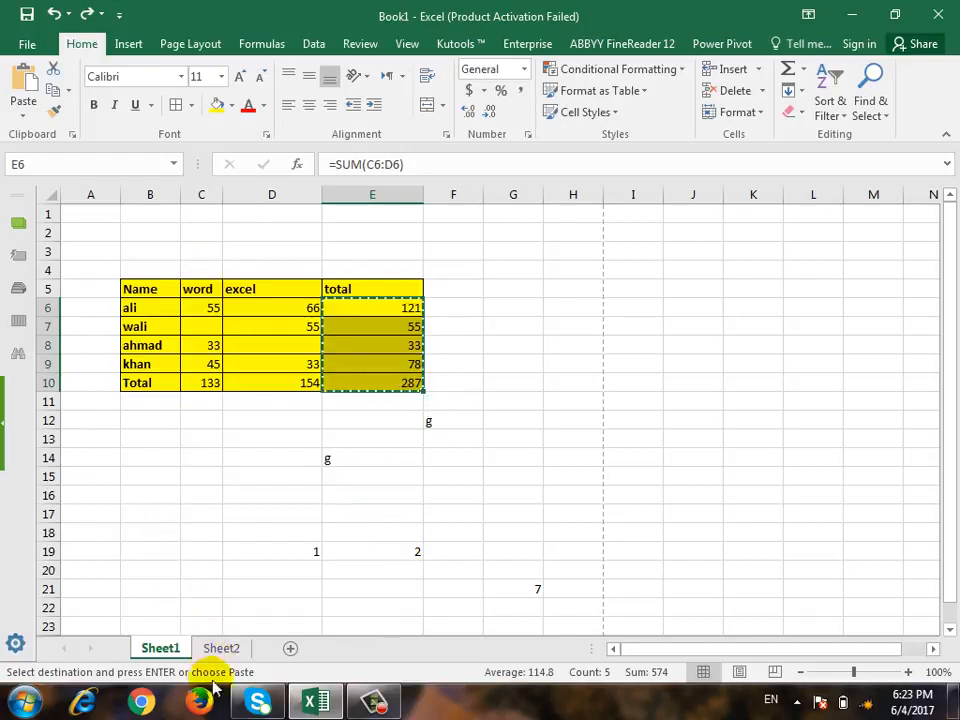
click(221, 648)
click(279, 300)
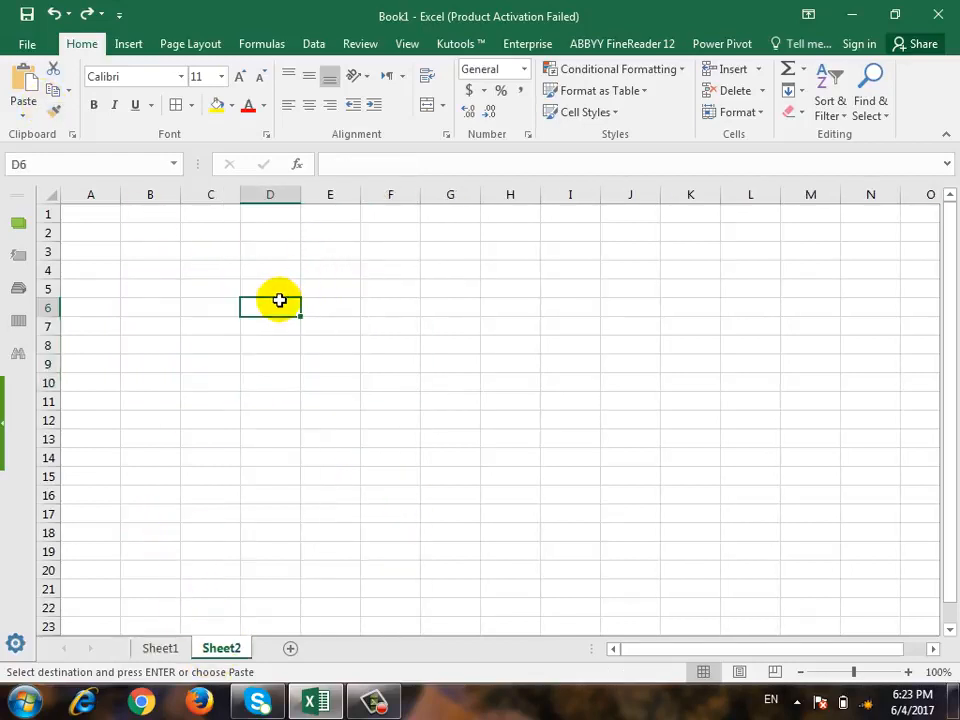
click(34, 116)
click(69, 312)
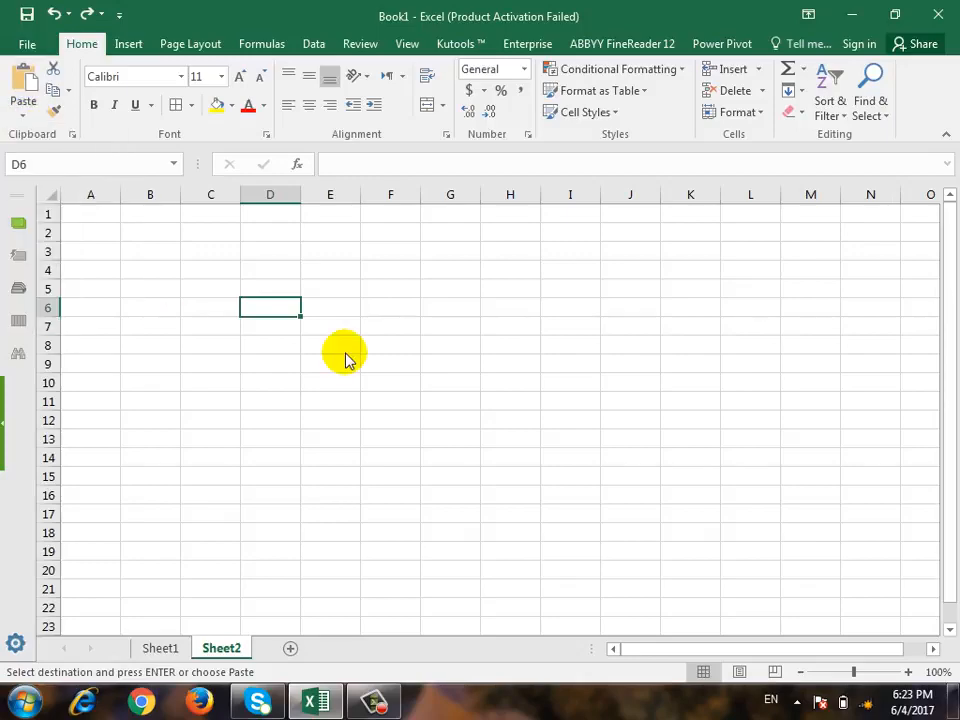
click(268, 287)
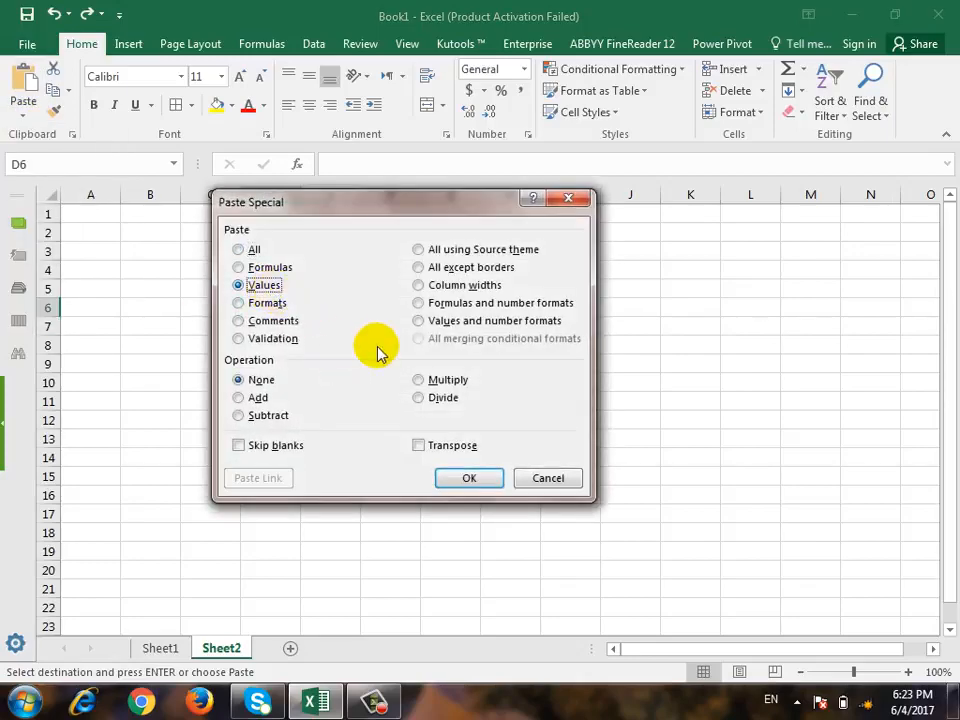
click(466, 477)
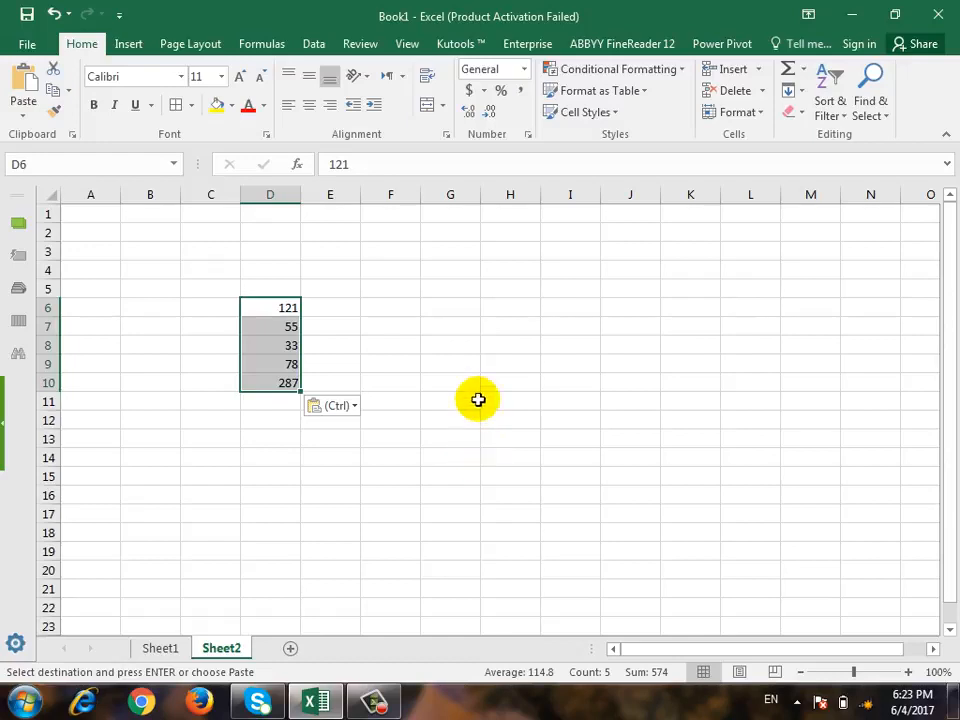
click(452, 344)
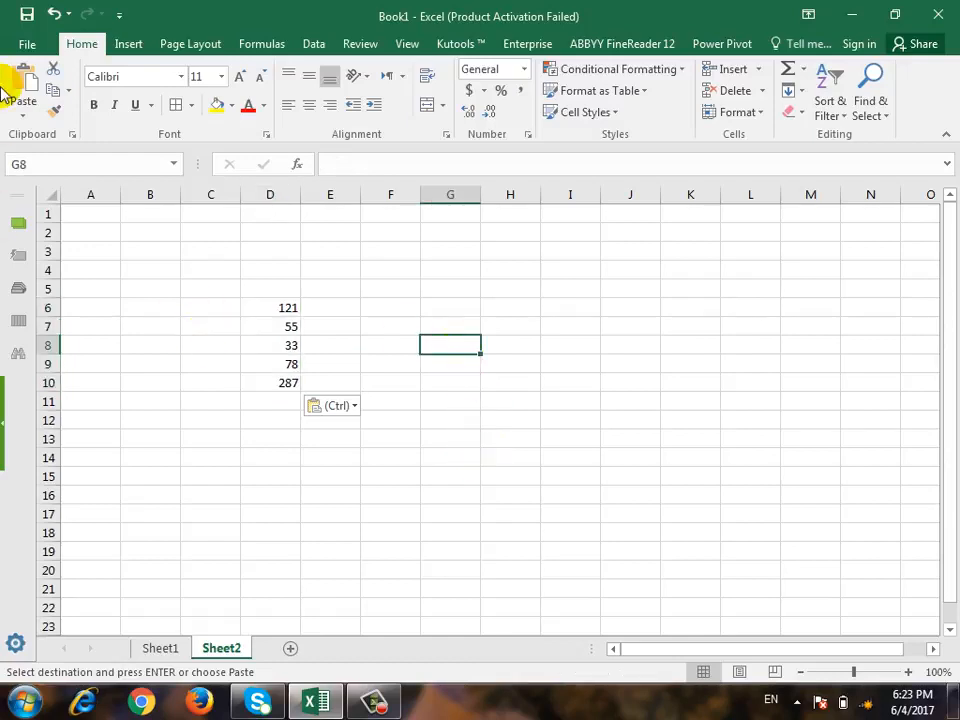
click(20, 113)
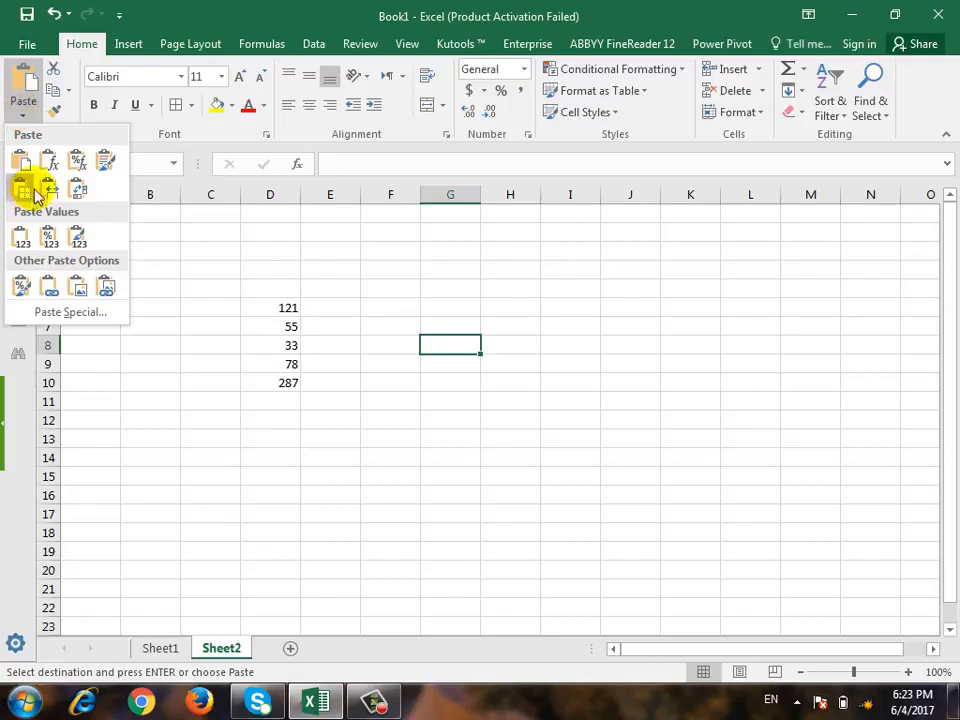
click(72, 312)
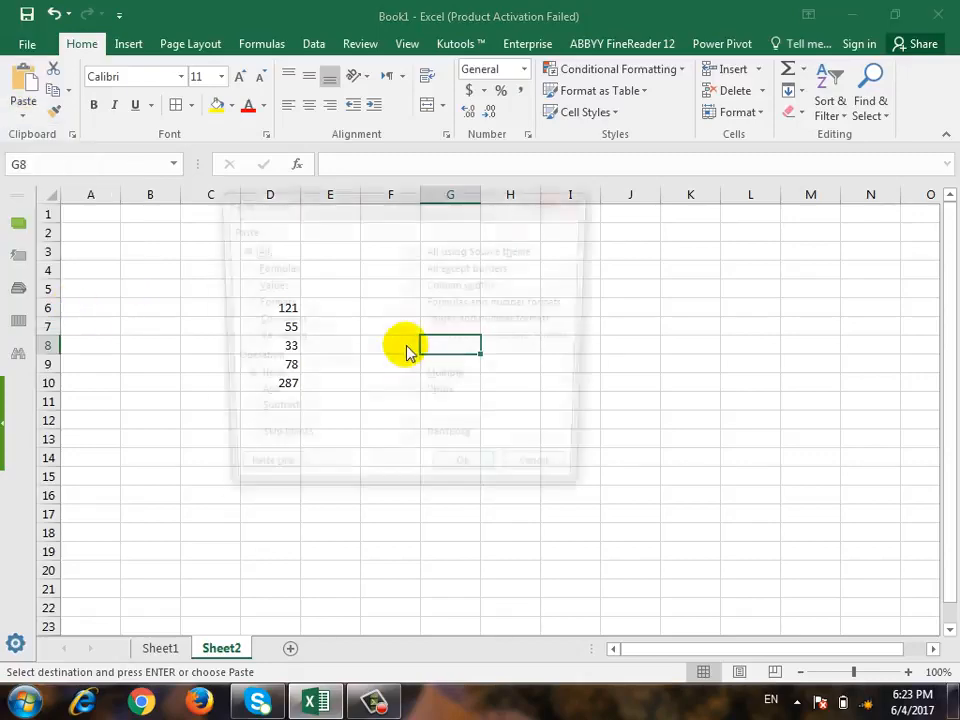
click(551, 478)
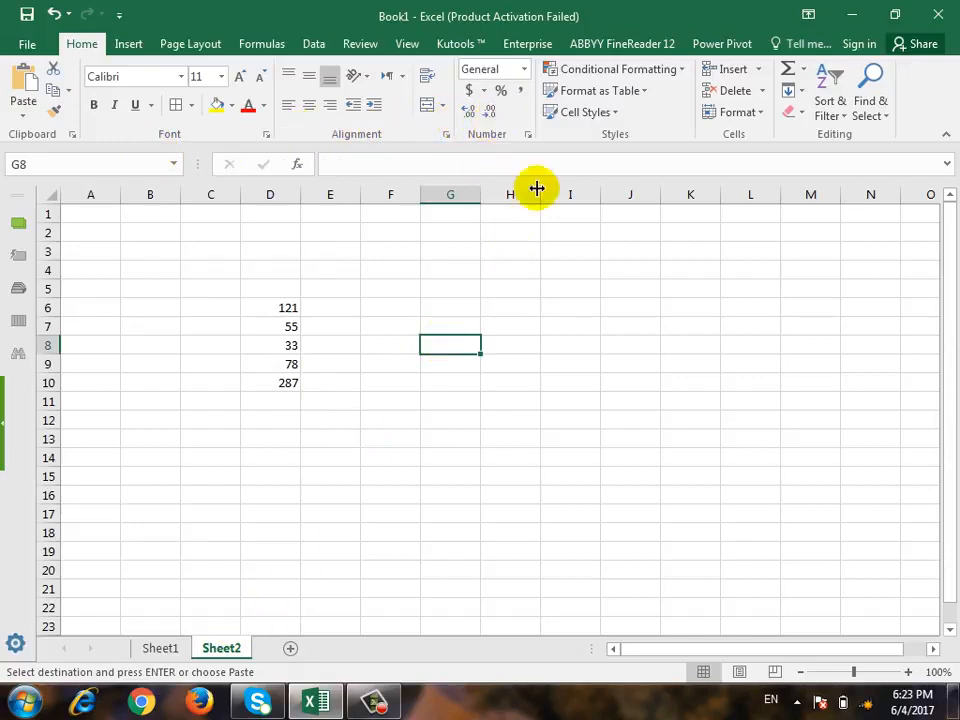
click(330, 514)
click(175, 650)
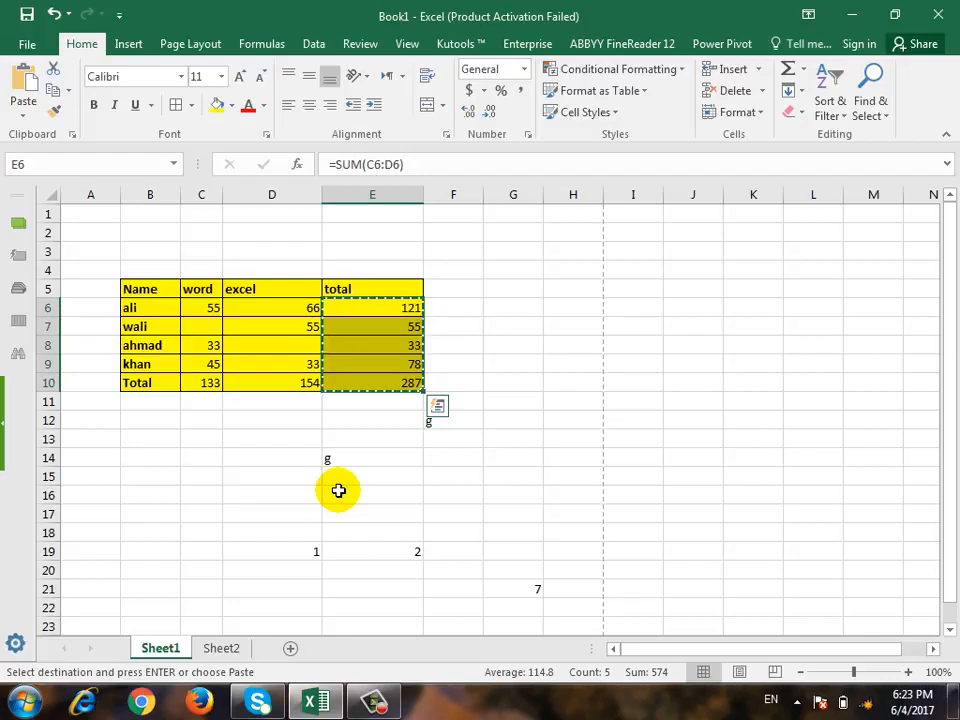
click(205, 650)
Enter the header Name in B3 and the header No in A3 of Sheet2.
click(151, 255)
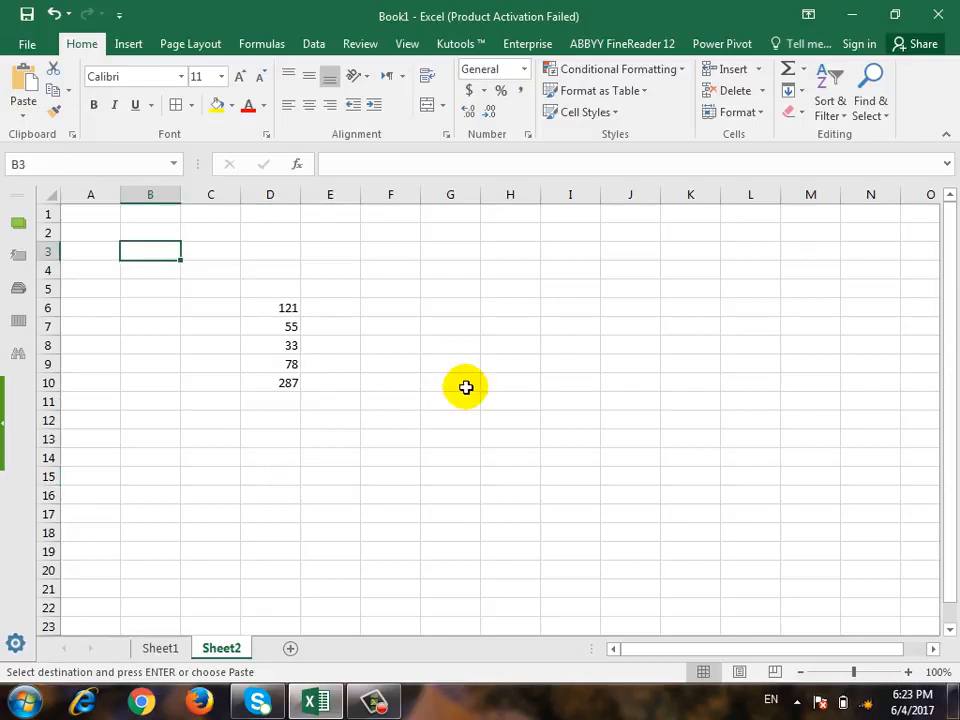
text(Name)
key(Right)
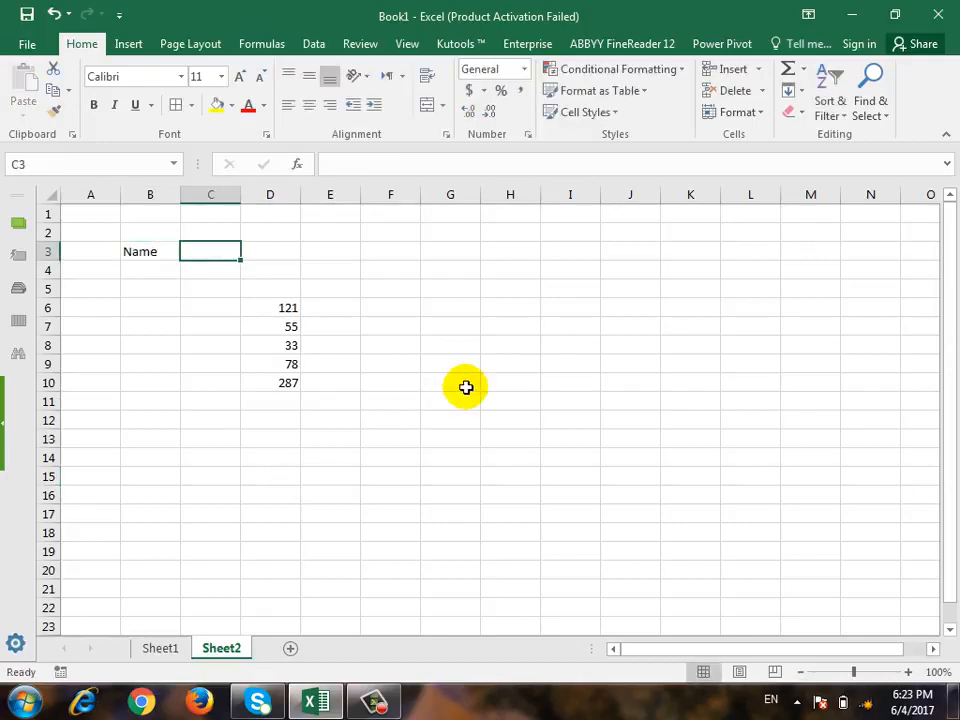
key(Left)
key(Left)
text(N)
key(ctrl+Return)
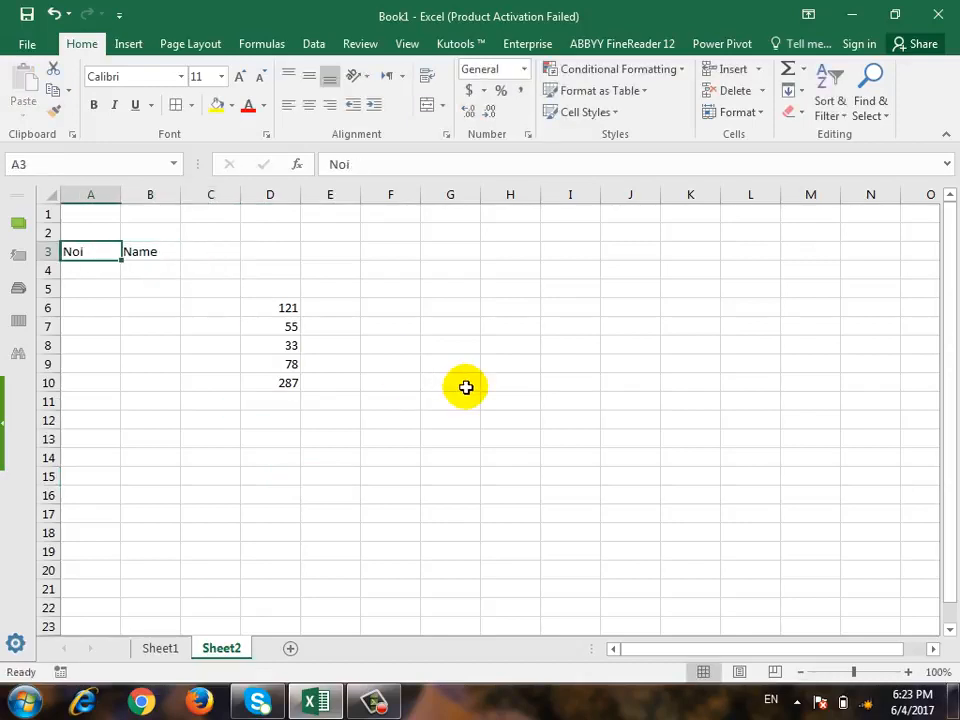
text(No)
Enter the headers G Salary, Tax and Net Salary in C3:E3.
key(Right)
key(Right)
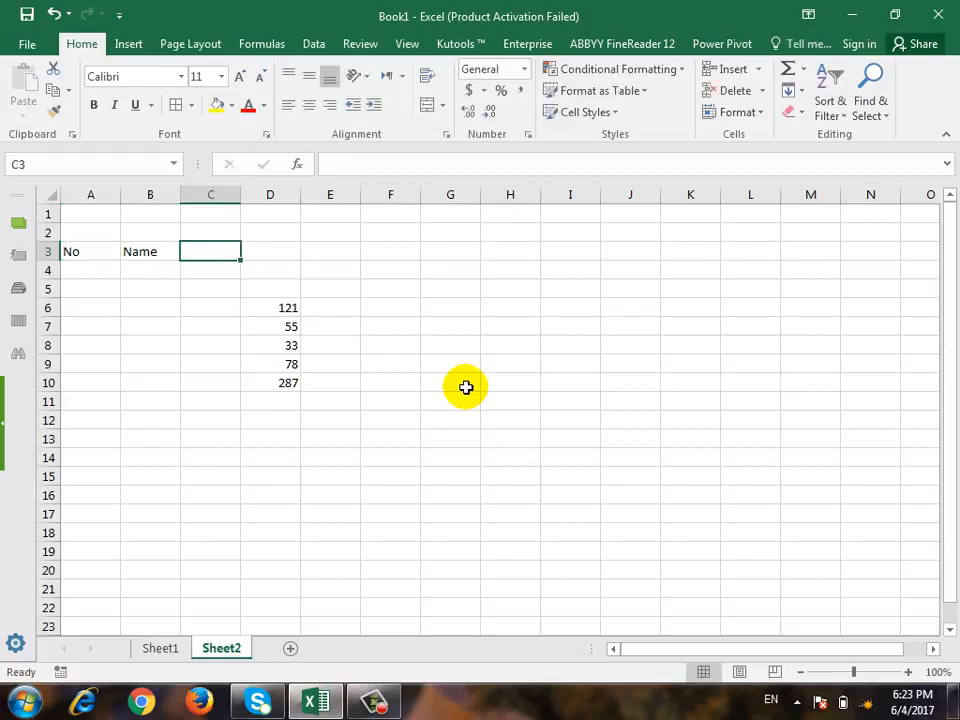
text(Salary)
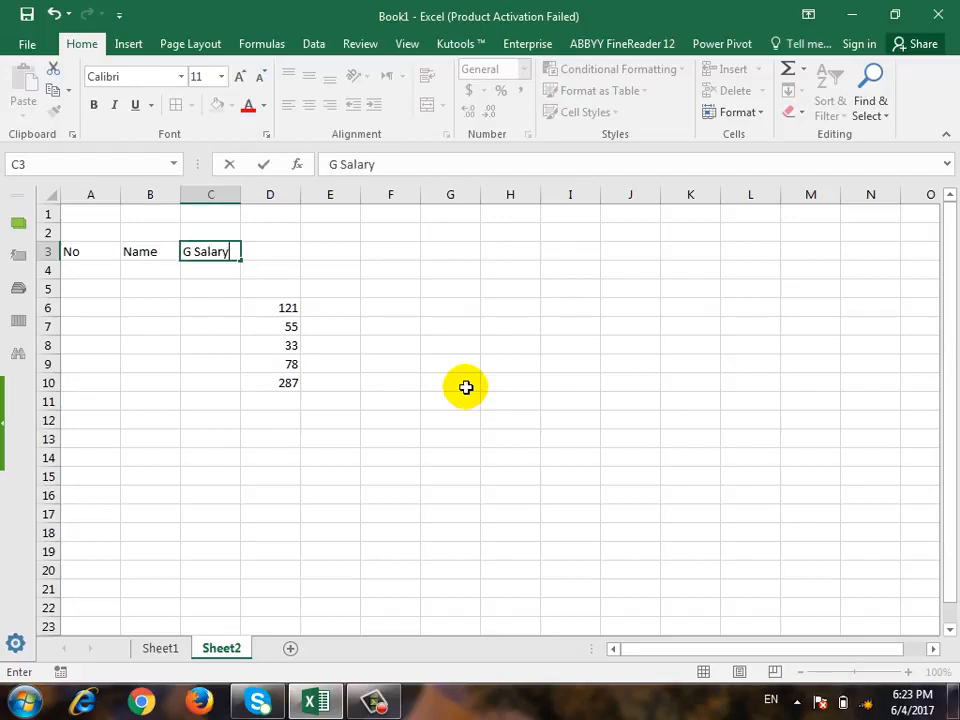
key(Right)
text(Tax)
key(Right)
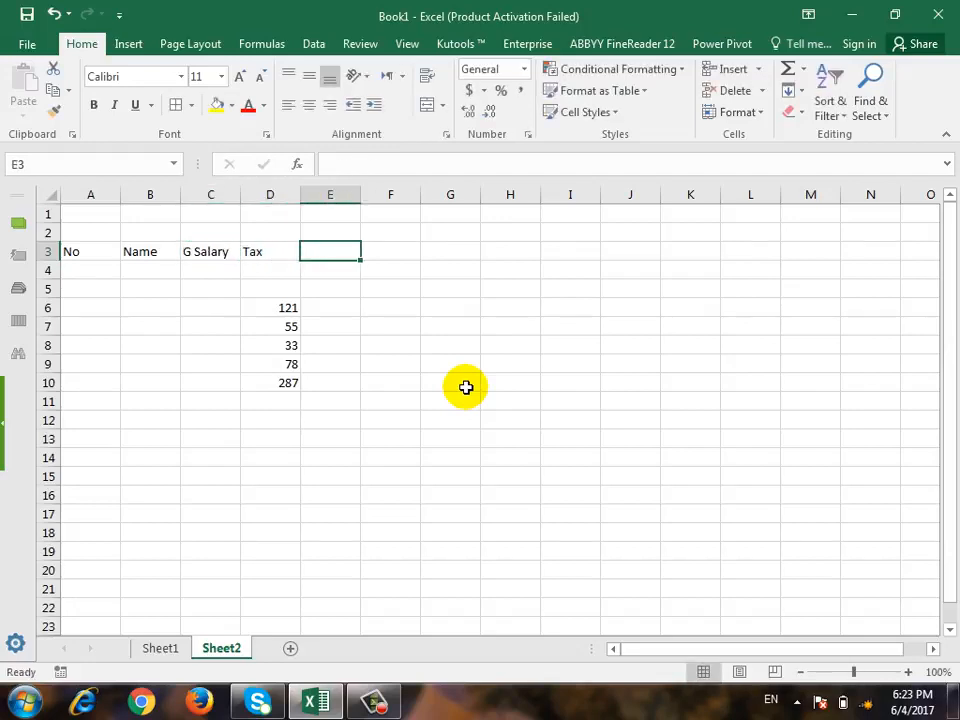
text(Net Sal)
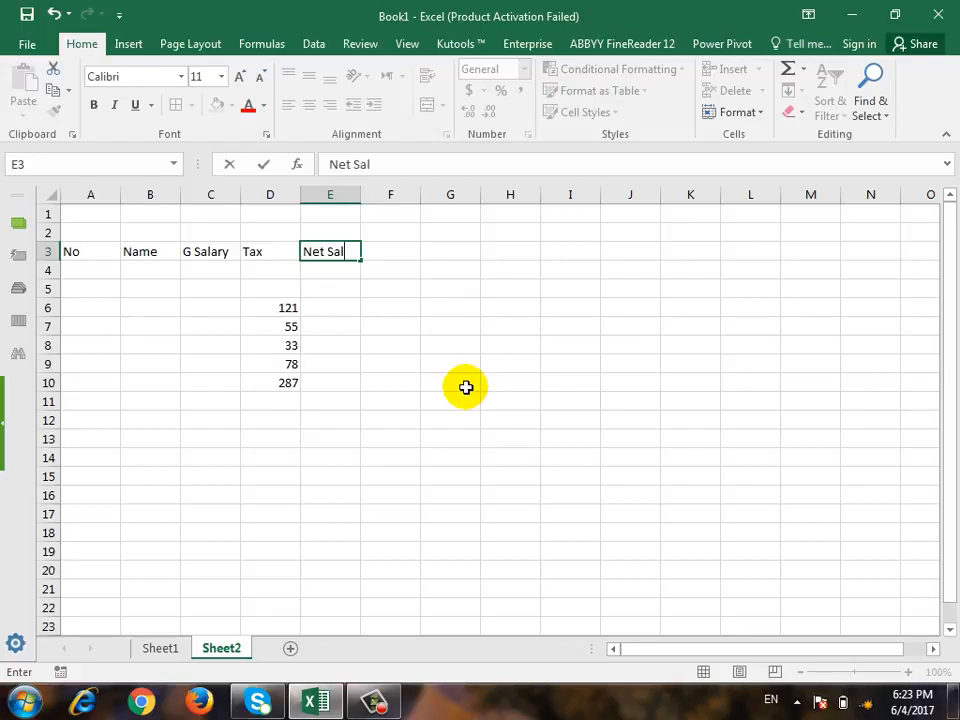
key(Return)
Number the first two rows 1 and 2 in A4:A5 and enter the employees' names in B4:B5.
key(Left)
key(Left)
key(Left)
key(Left)
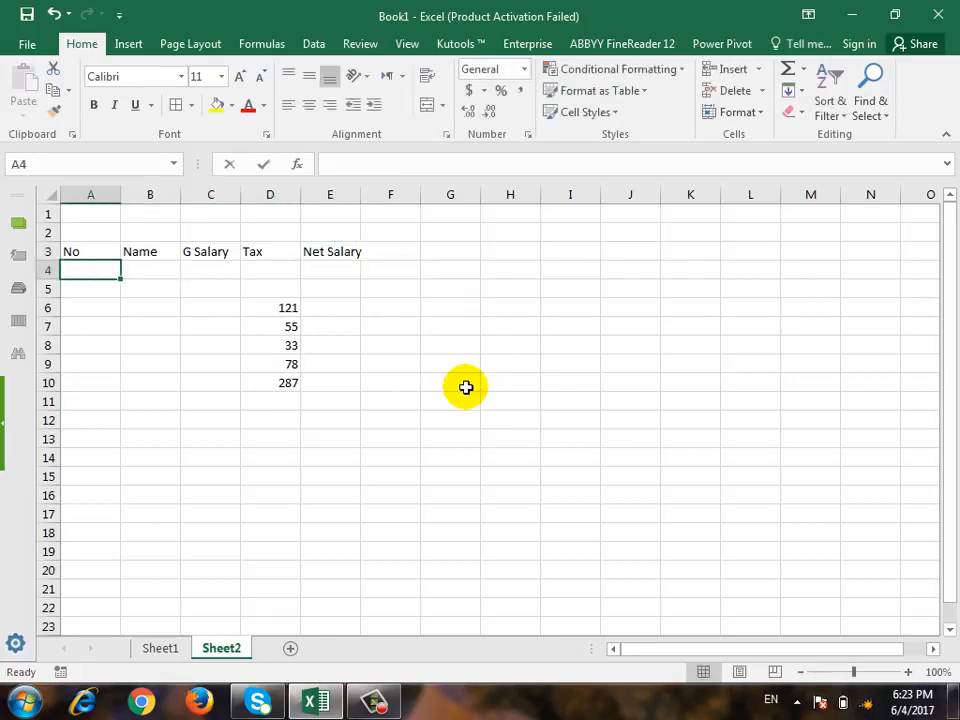
text(1)
key(Down)
text(2)
key(Right)
key(Up)
text(ali)
key(Down)
text(w)
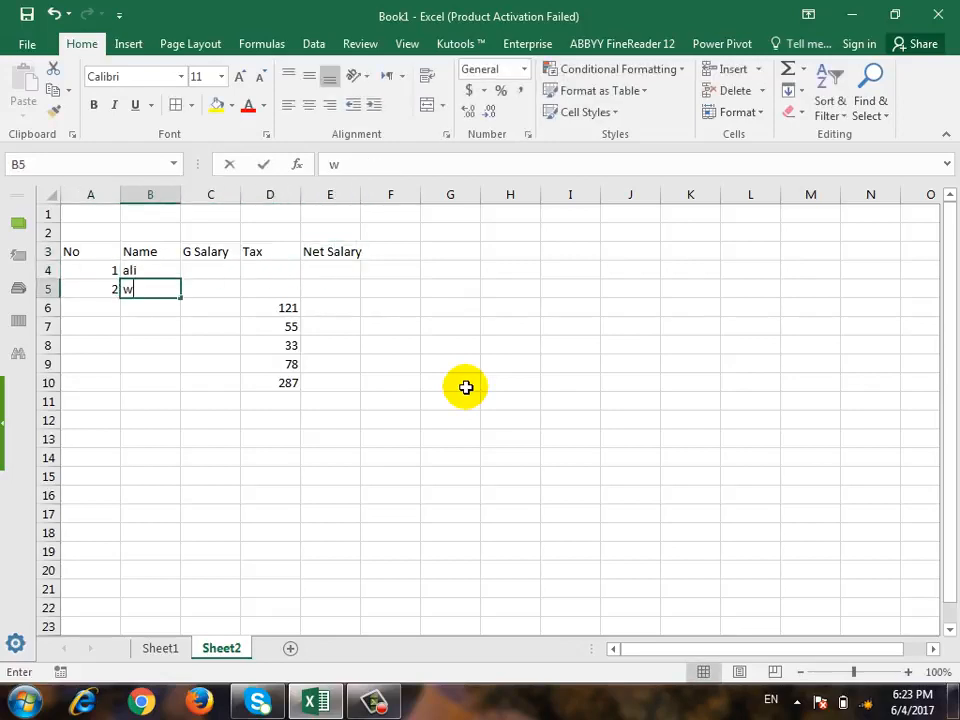
text(ali)
key(Down)
Clear the pasted totals from D6:D10 below the Tax header.
key(Right)
key(Right)
key(Up)
key(Down)
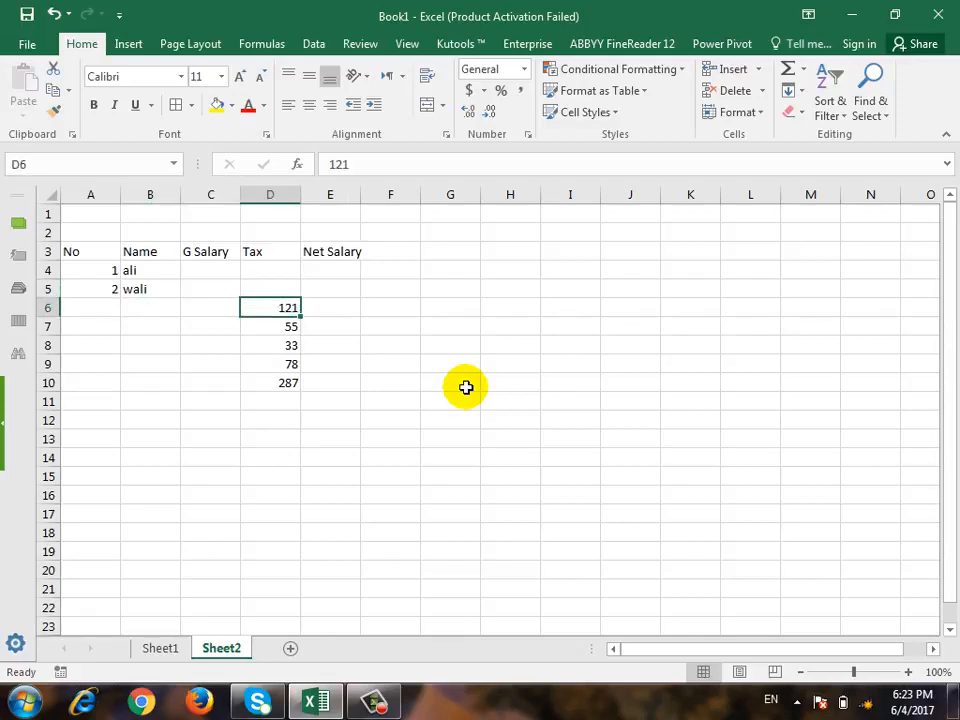
key(shift+Down)
key(shift+Down)
key(shift+Down)
key(shift+Down)
key(ctrl+x)
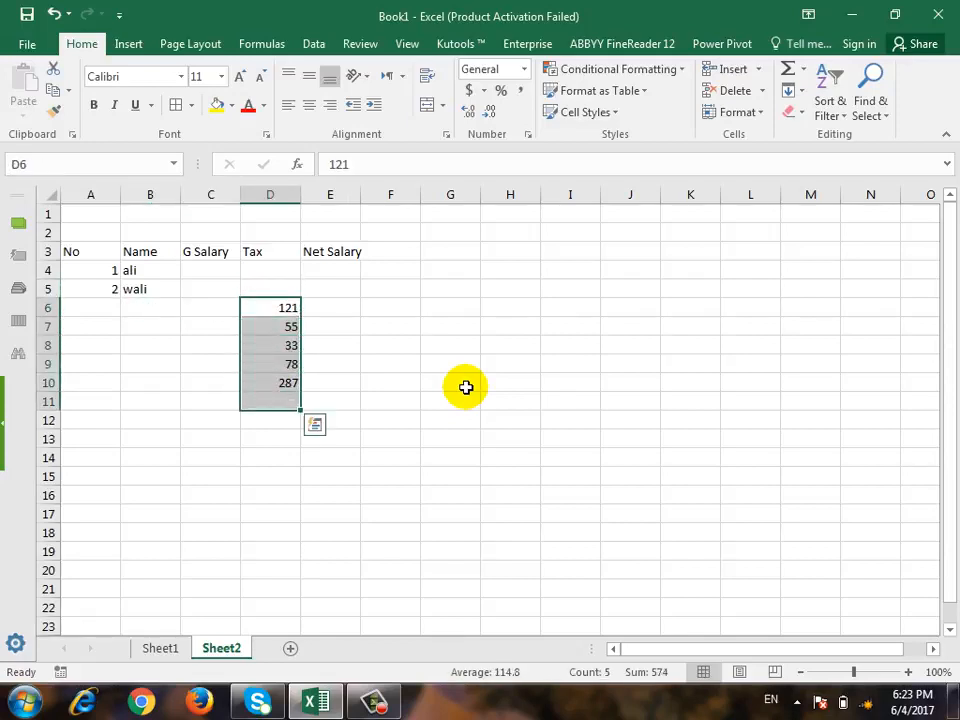
key(Left)
key(ctrl+v)
Enter a gross salary of 600 in C4 and apply the dollar Accounting number format to C4:C8.
key(Up)
key(Up)
text(60)
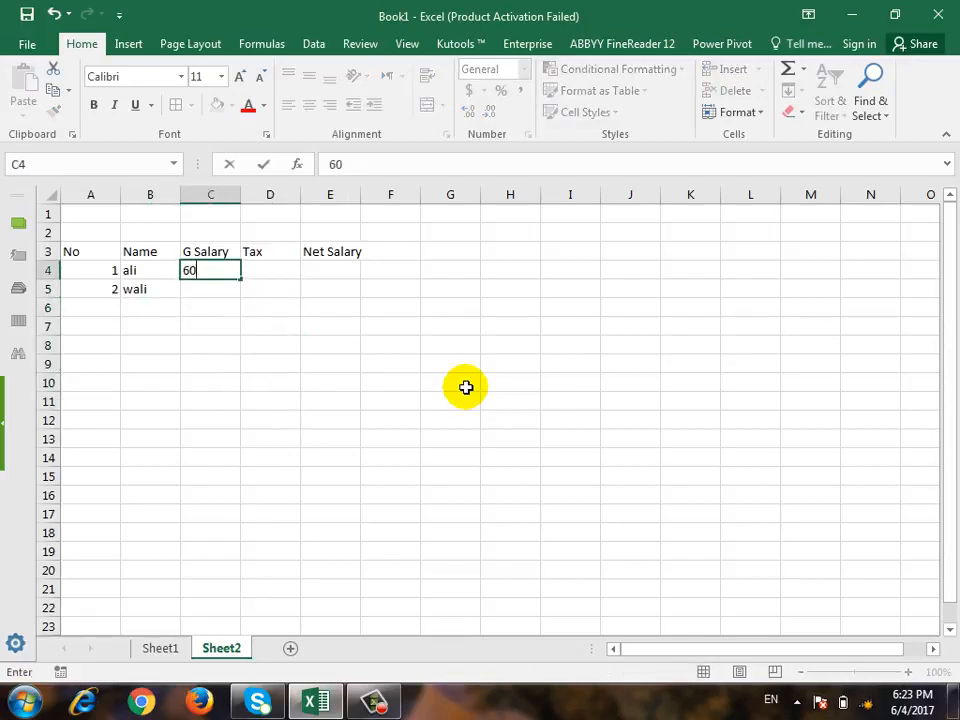
key(ctrl+Return)
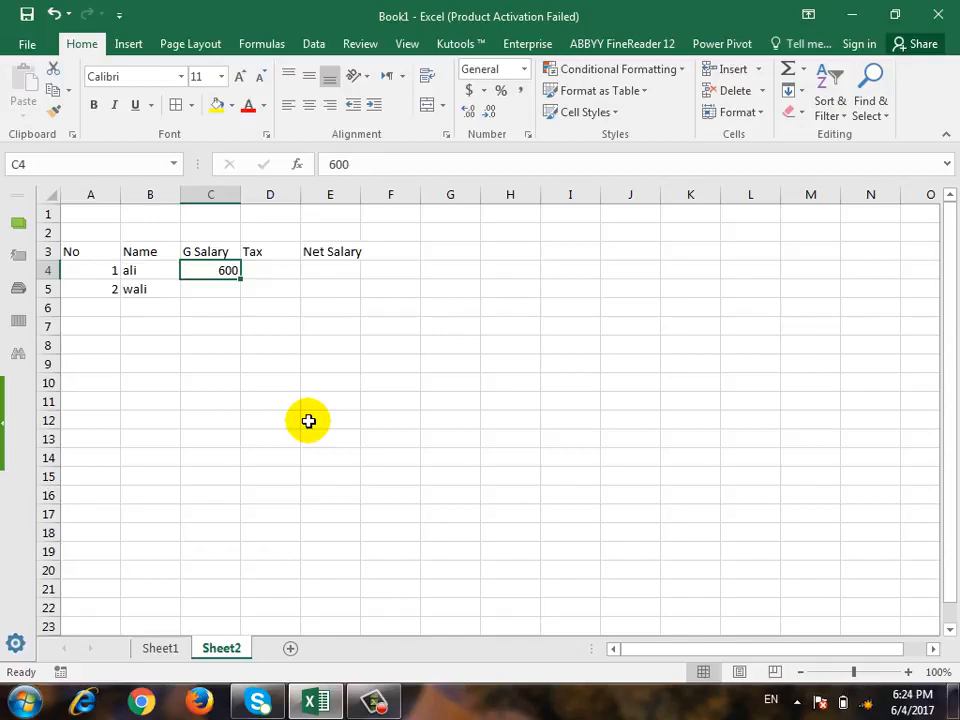
drag(199, 274, 226, 345)
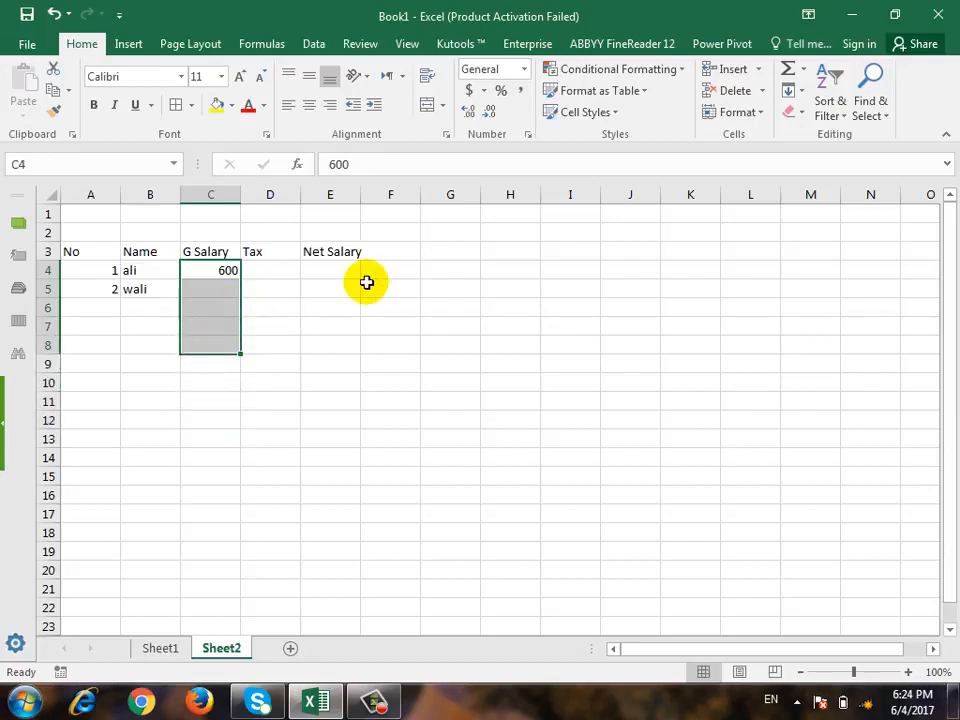
click(470, 90)
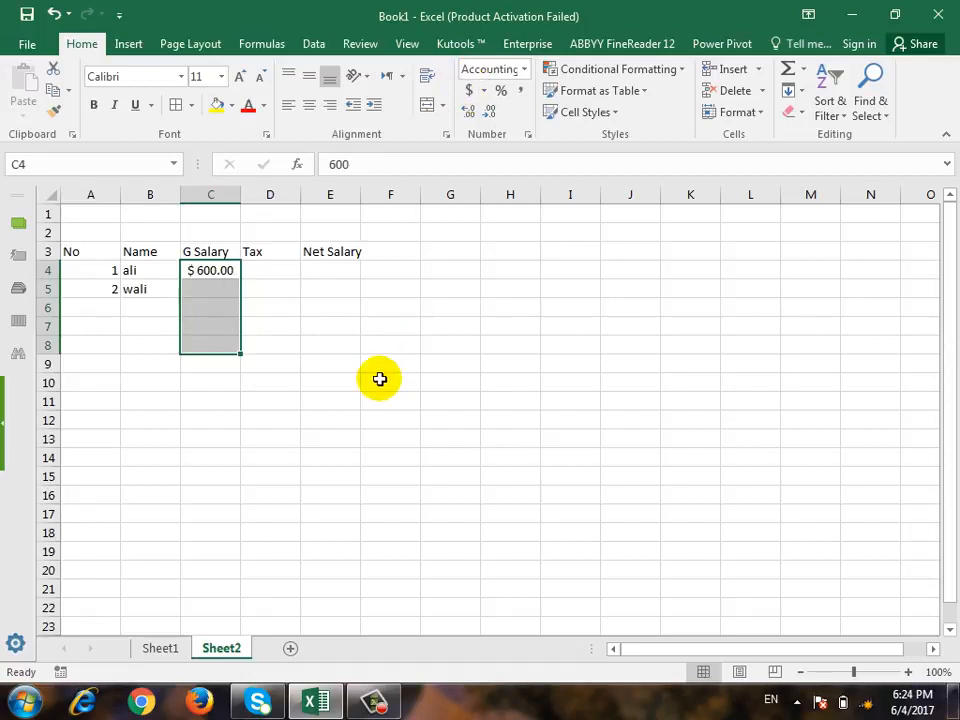
Enter a gross salary of 700 for the second employee in C5.
click(212, 288)
text(700)
key(Return)
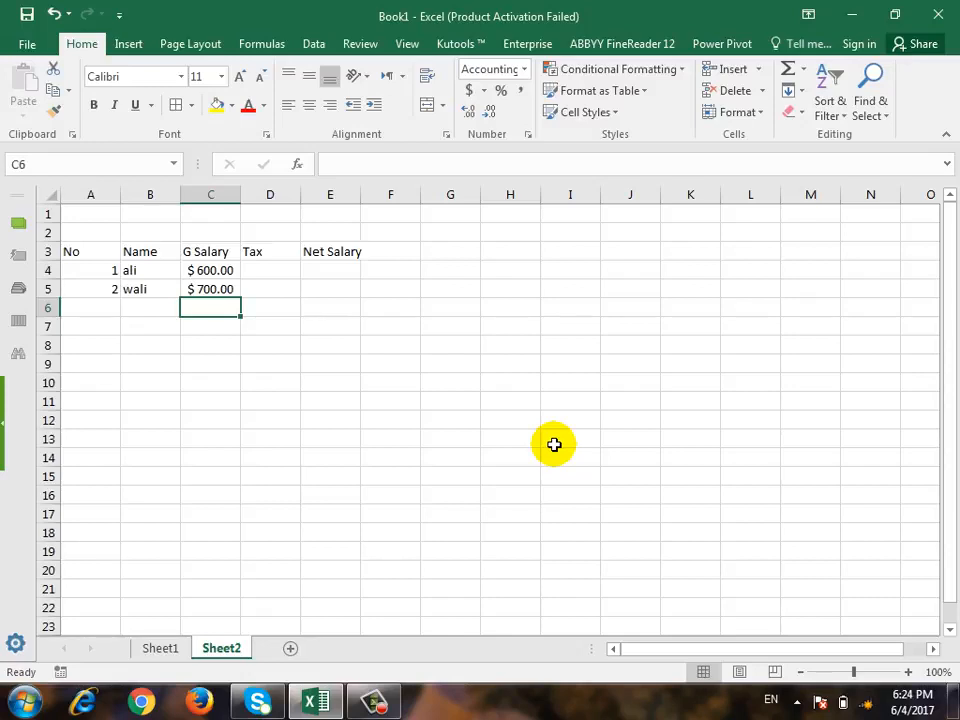
Undo the 700 salary entry in C5 and the dollar Accounting format on C4:C8.
key(ctrl+z)
key(ctrl+z)
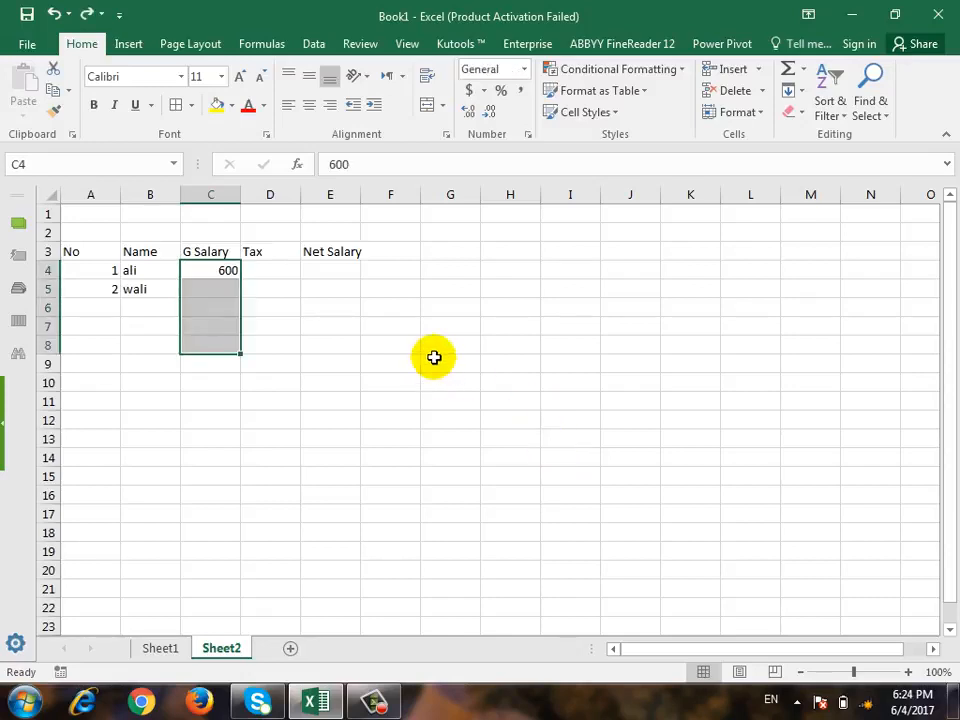
Add an Average column header in F3, beside the Net Salary header.
click(392, 251)
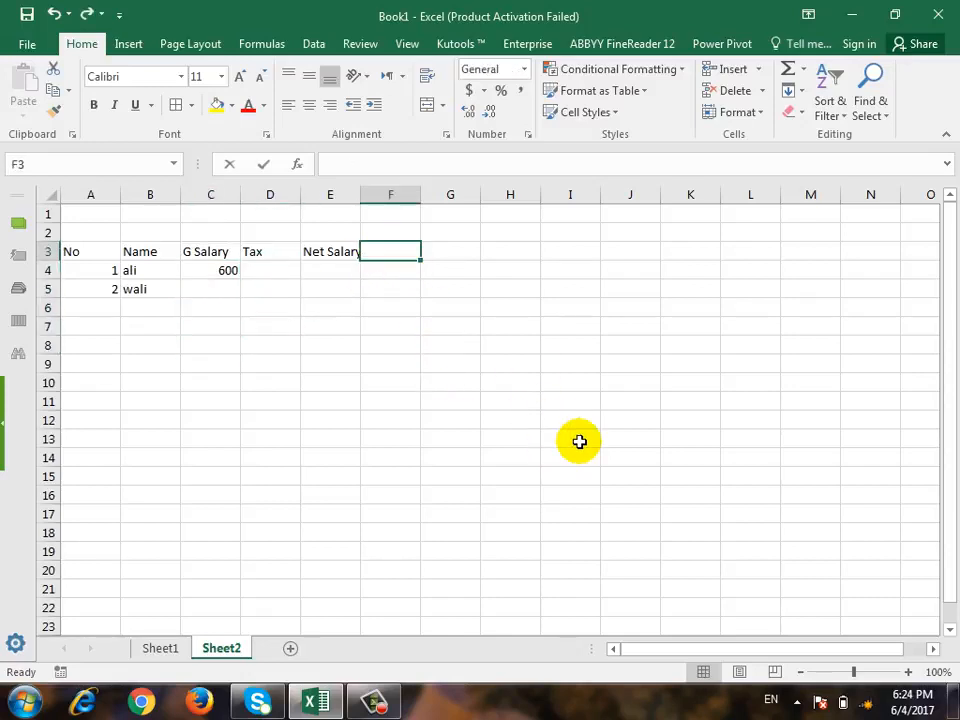
text(Av)
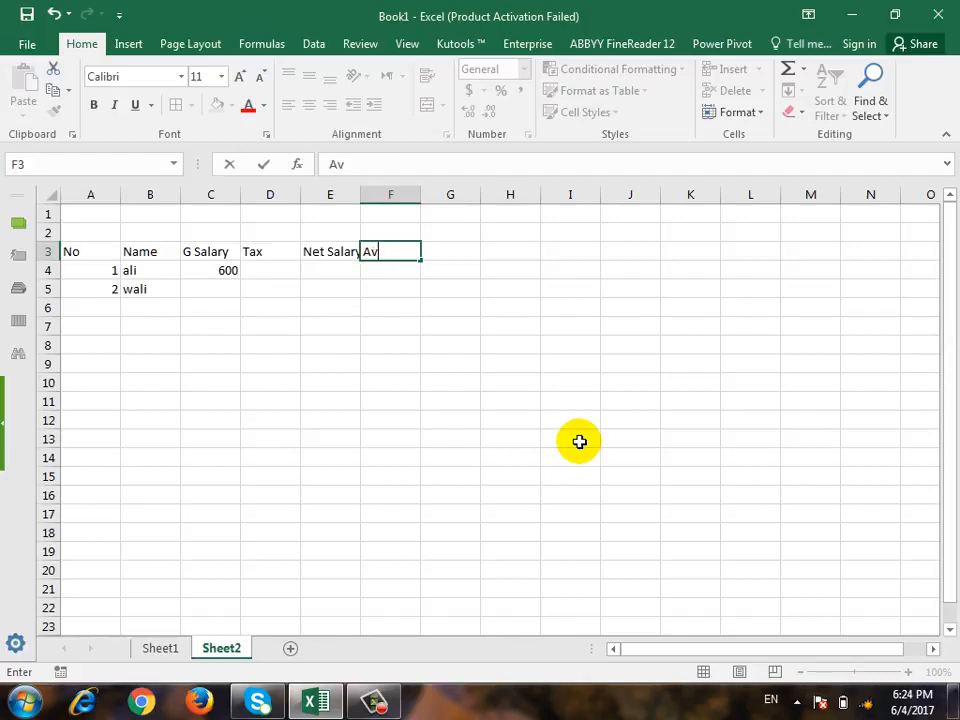
text(erage)
key(Return)
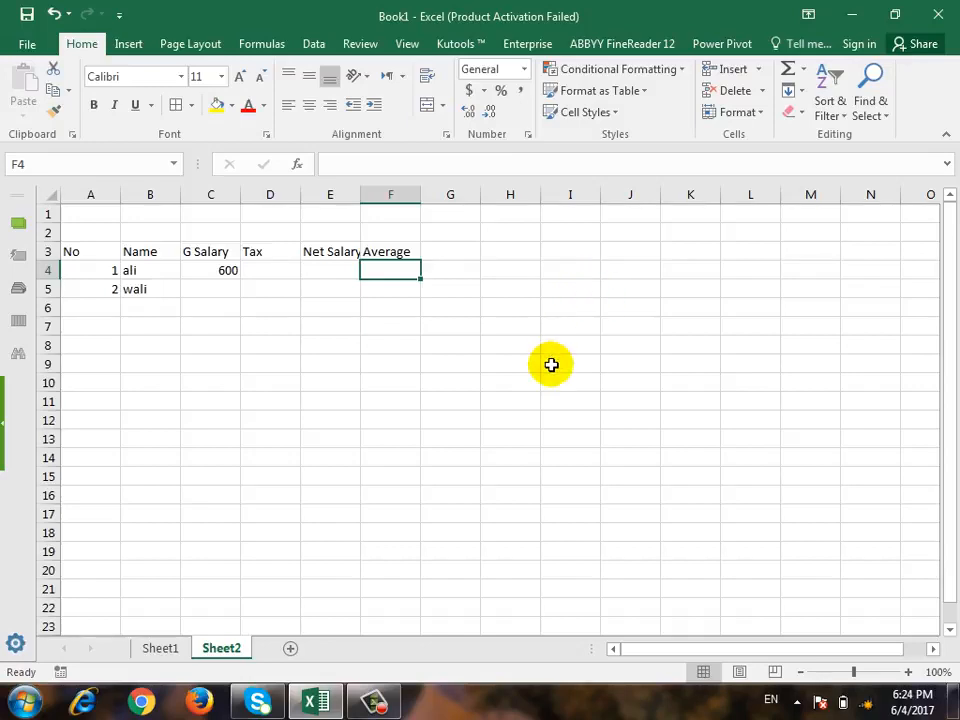
Apply the Percentage format to F4:F9, and test it with a 6 in F4 that is undone.
drag(385, 272, 385, 362)
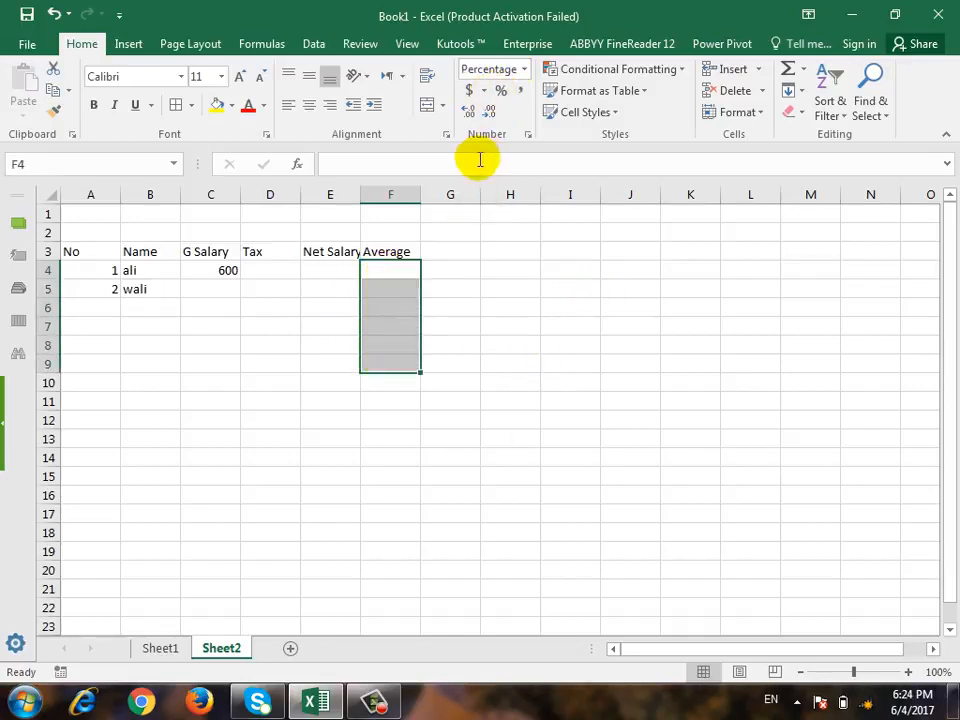
click(388, 270)
text(6)
key(Return)
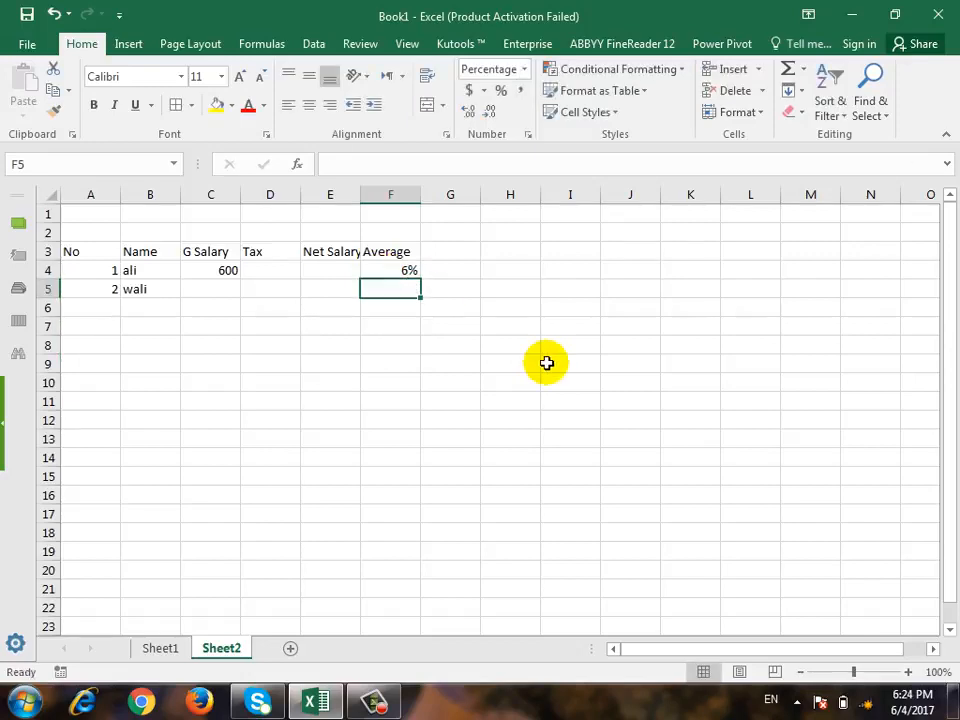
key(ctrl+z)
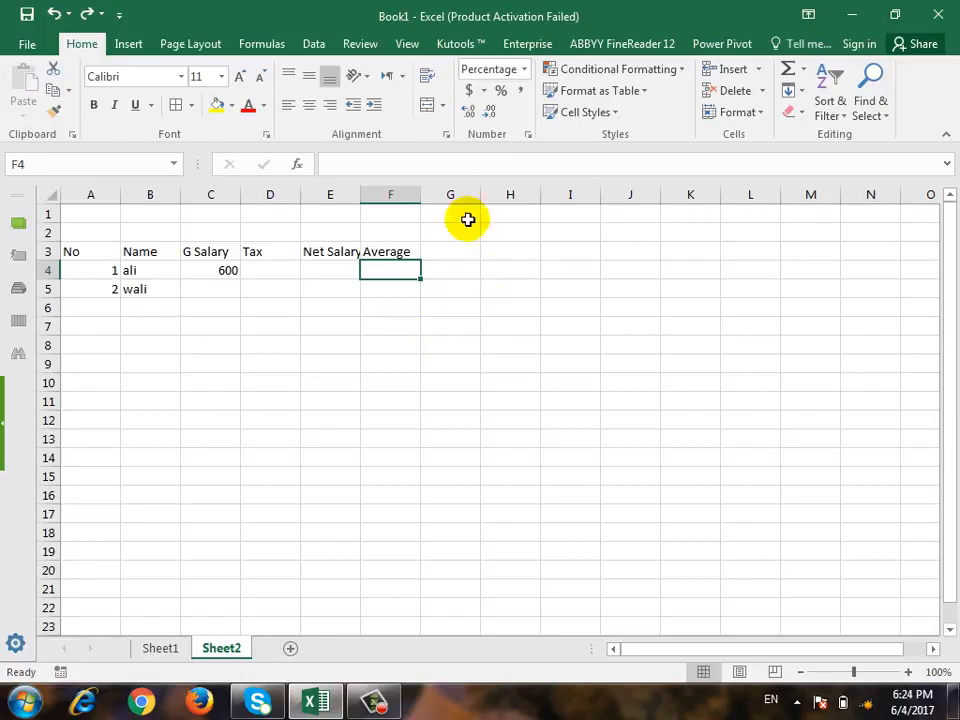
Apply the Comma Style to F4 and enter 533456767 in it.
click(517, 94)
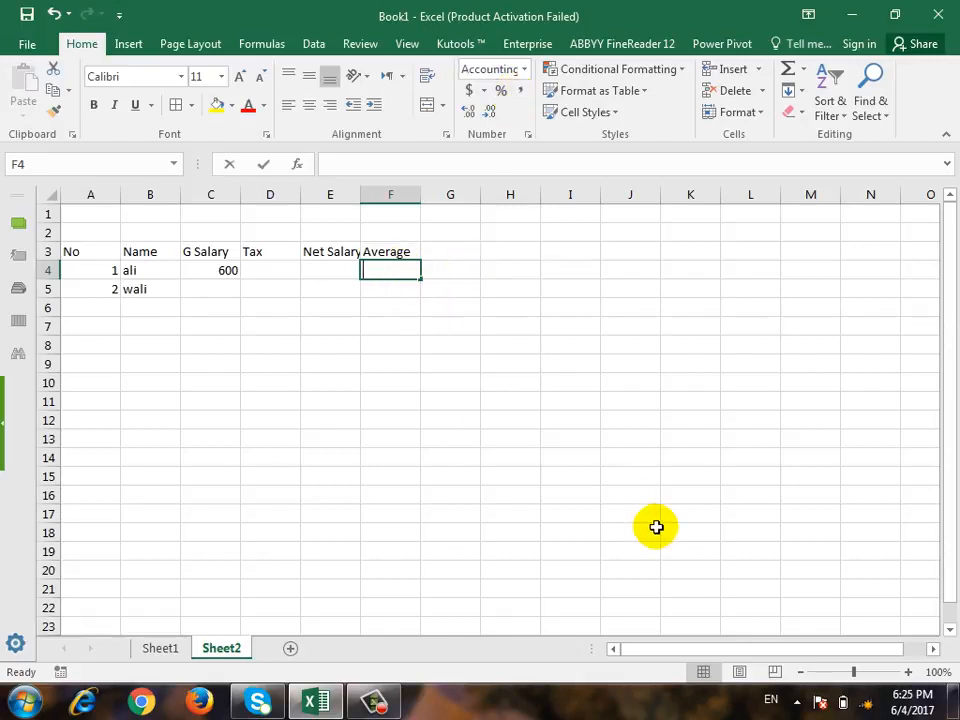
text(533456767)
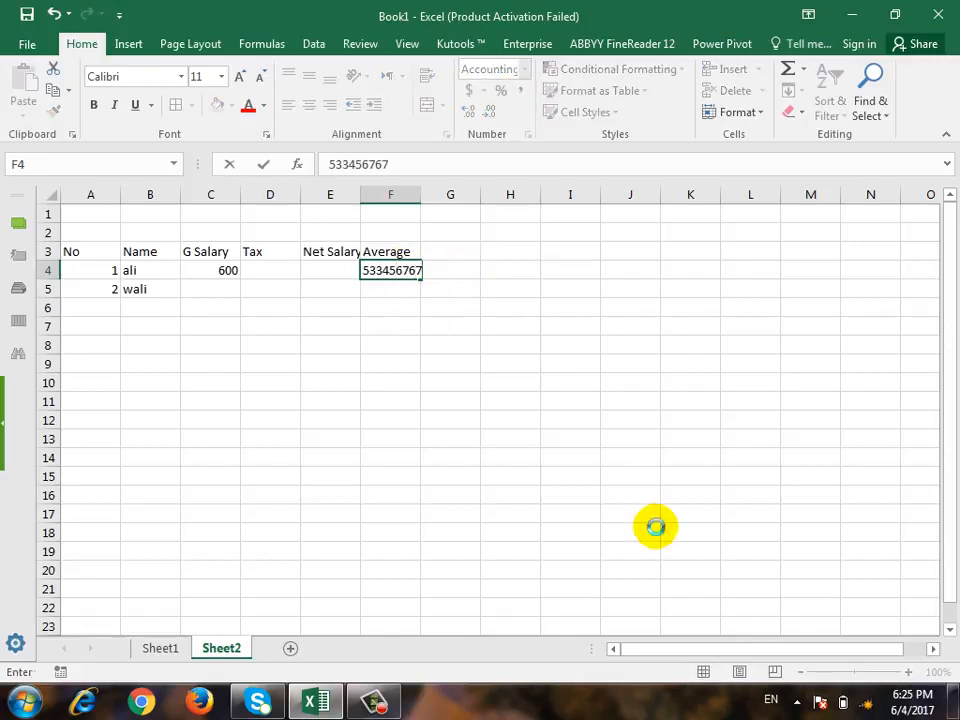
key(Return)
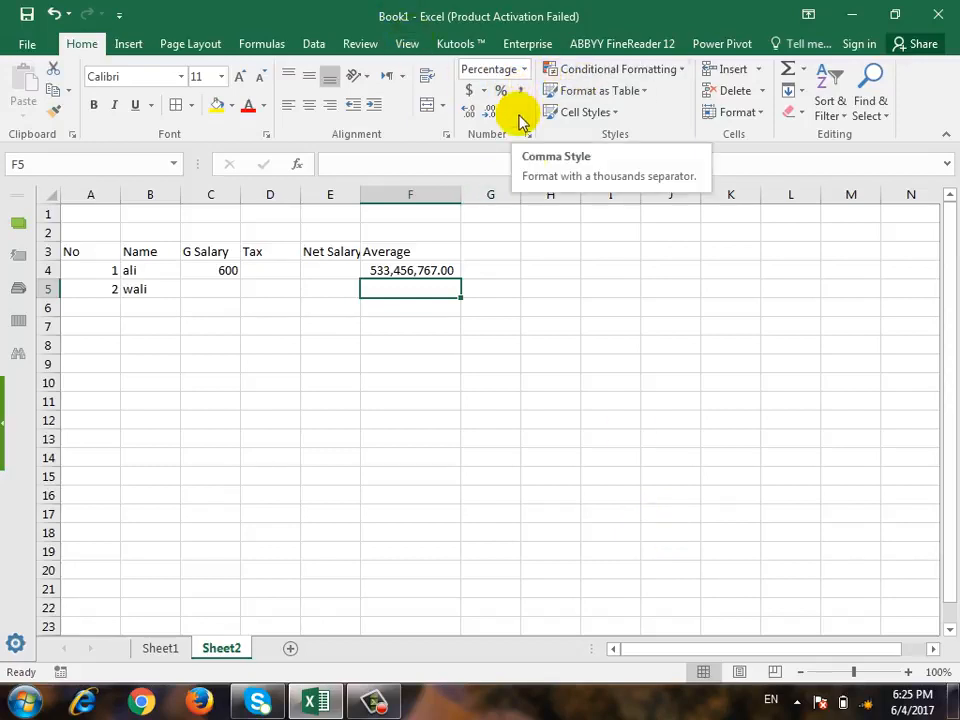
Increase the decimals of F4 to four, reduce them to one, and restore two decimal places.
click(445, 269)
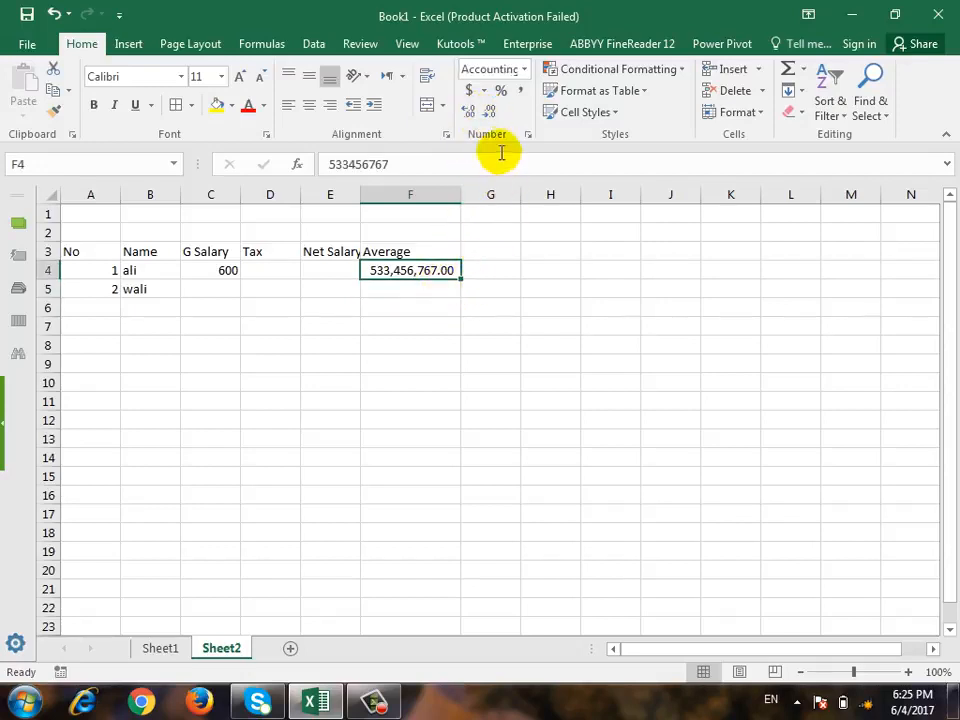
click(469, 114)
click(470, 115)
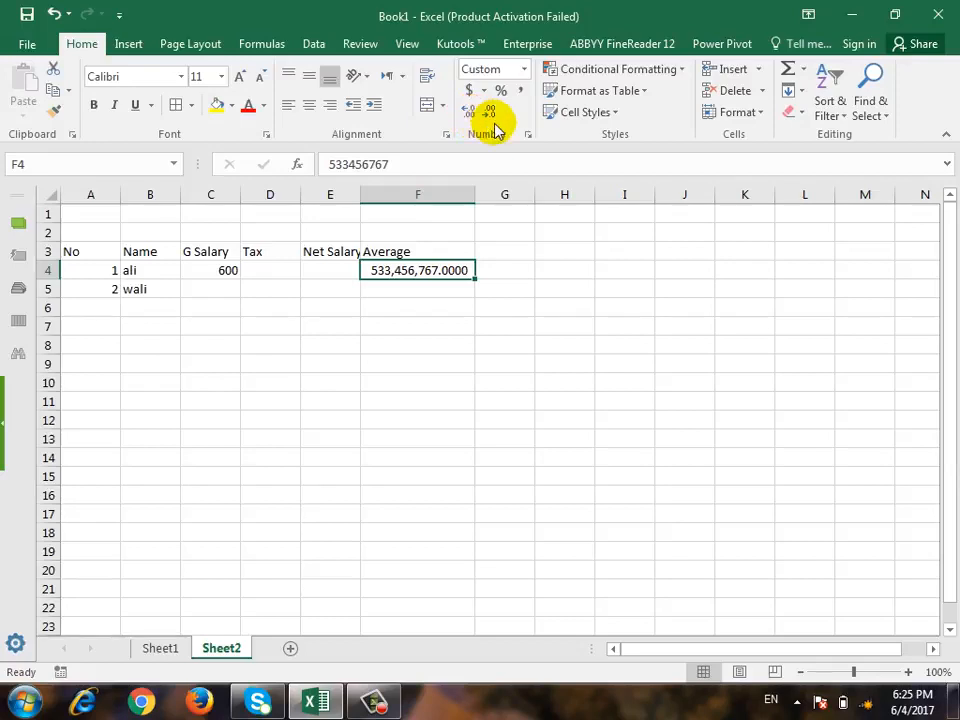
click(493, 126)
click(493, 126)
click(495, 125)
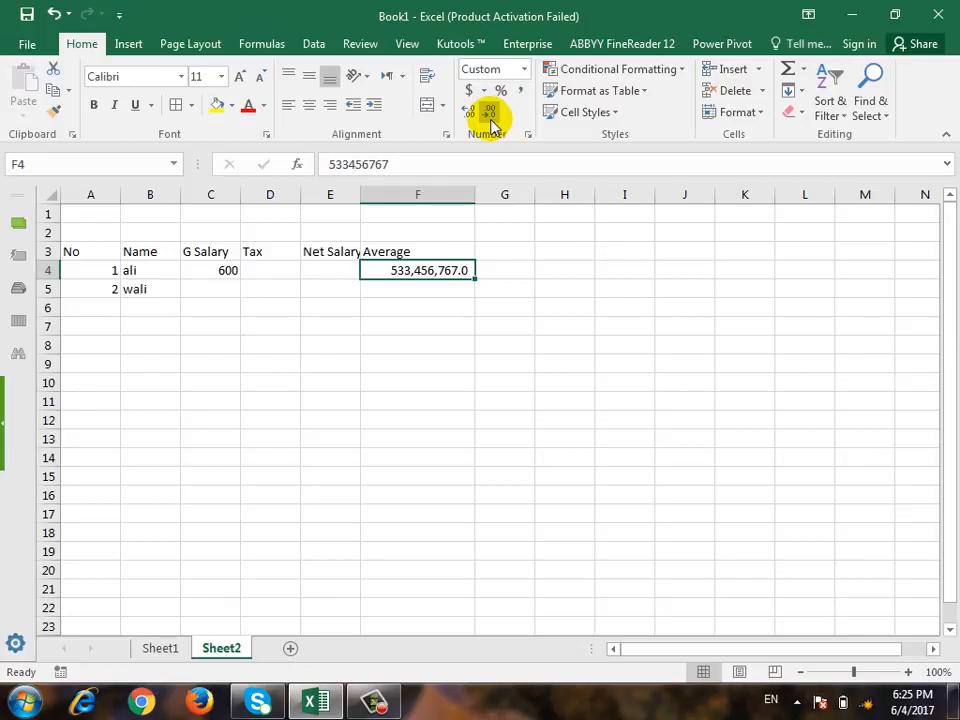
click(471, 122)
Examine the number formats available for F4 and the Number category's options in Format Cells without applying any.
click(524, 69)
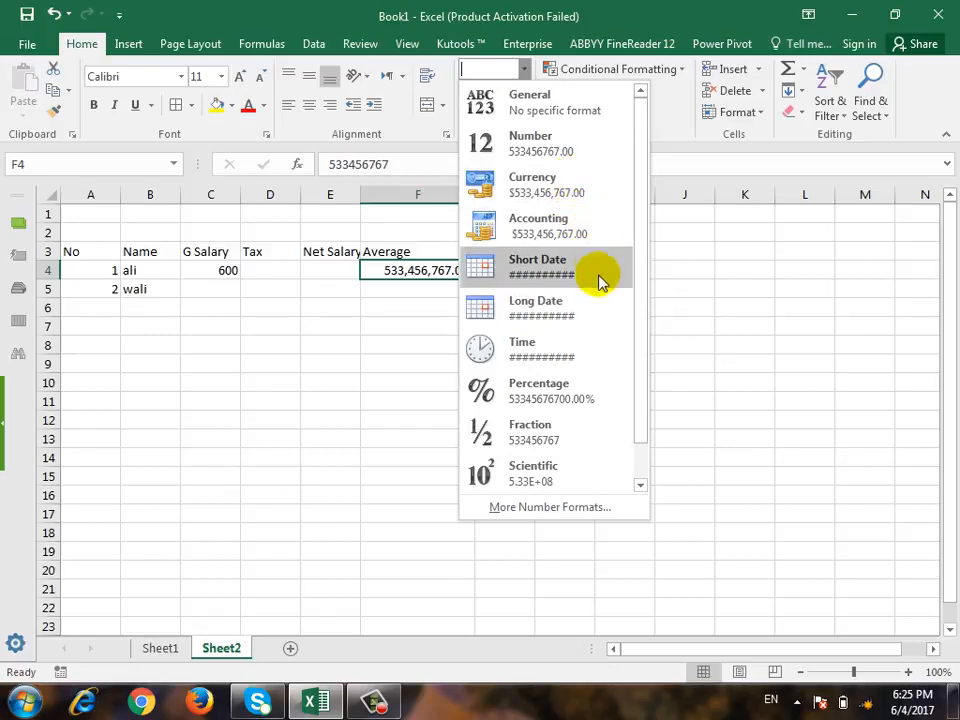
click(690, 313)
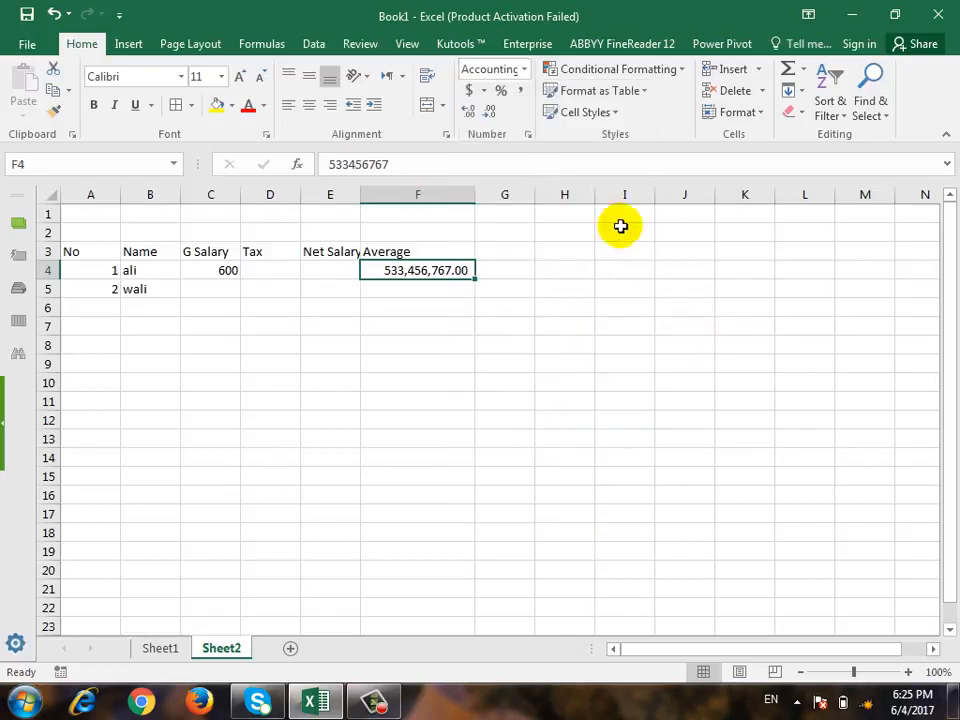
click(527, 136)
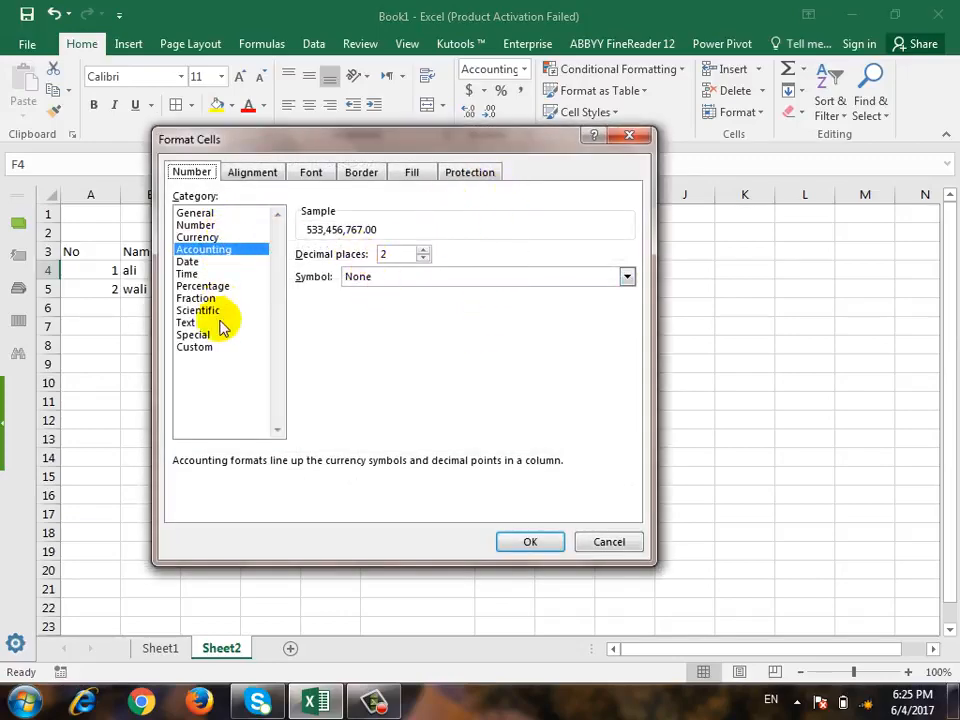
click(214, 226)
click(328, 314)
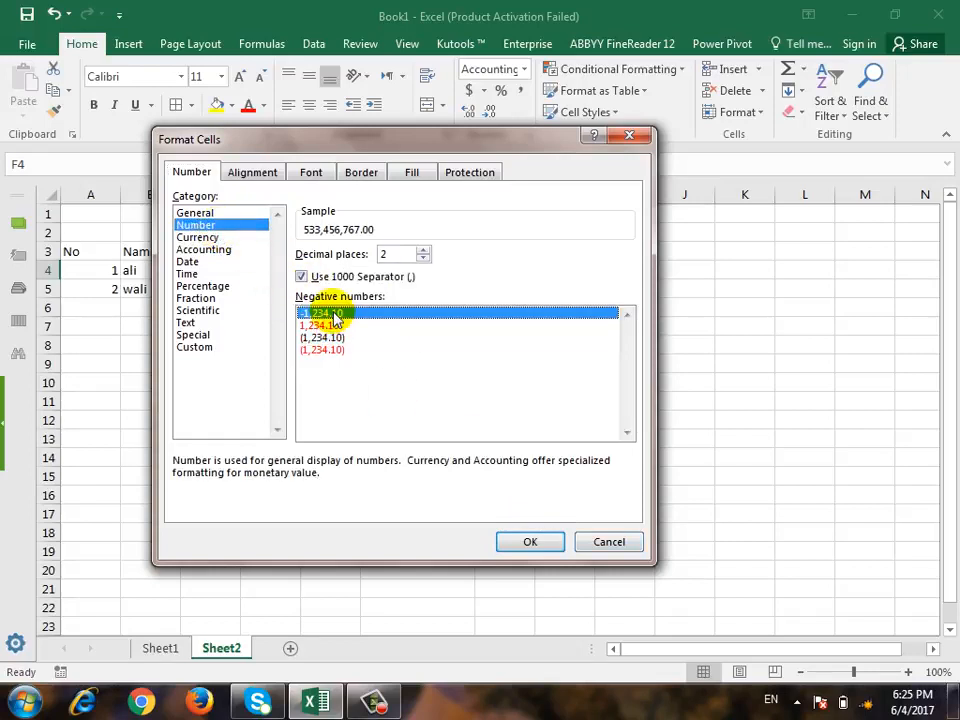
drag(437, 155, 440, 208)
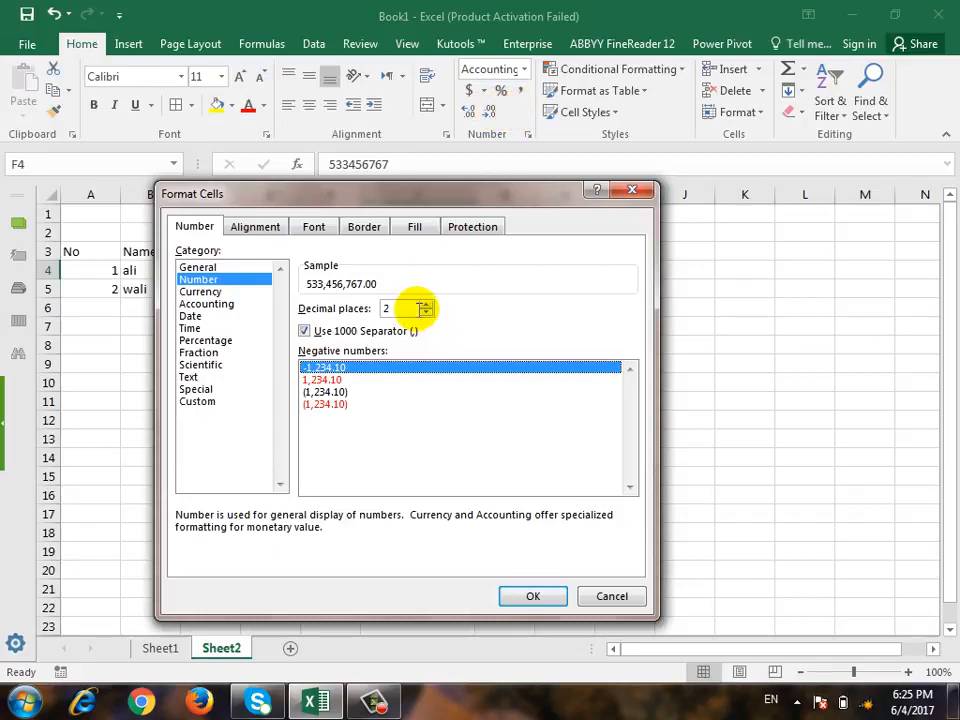
click(608, 598)
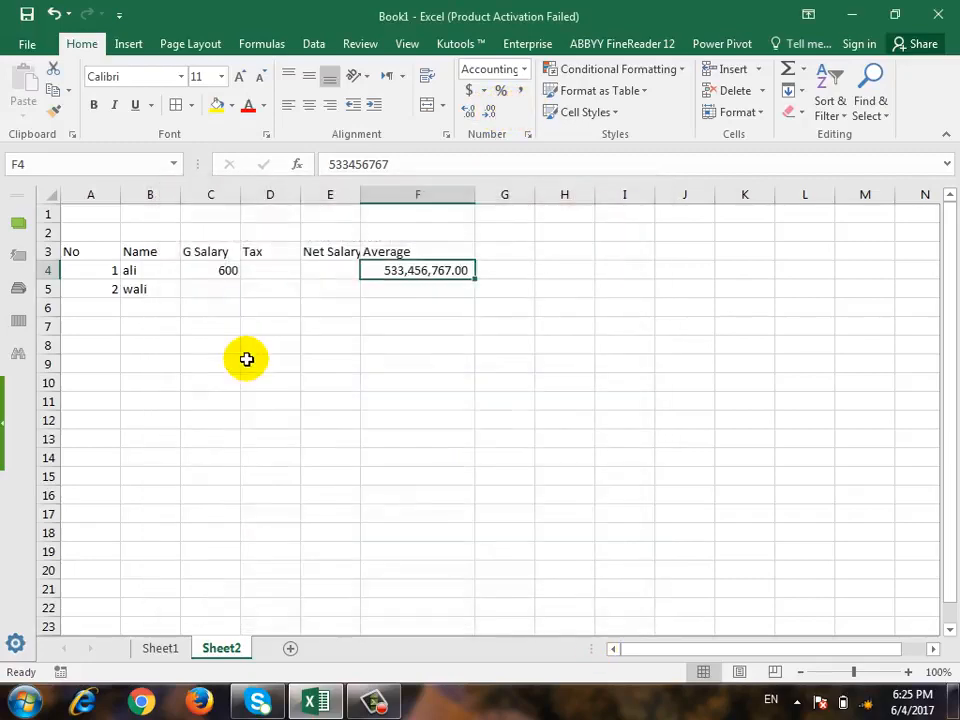
Format the Tax cells D4:D9 as Number with three decimal places.
drag(290, 270, 281, 370)
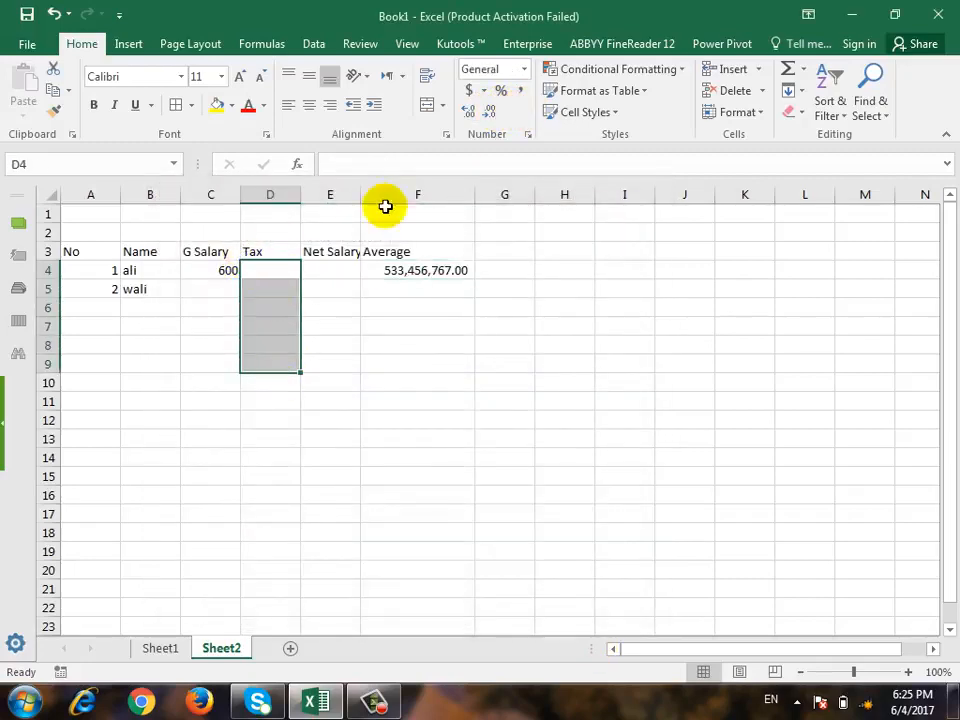
click(527, 134)
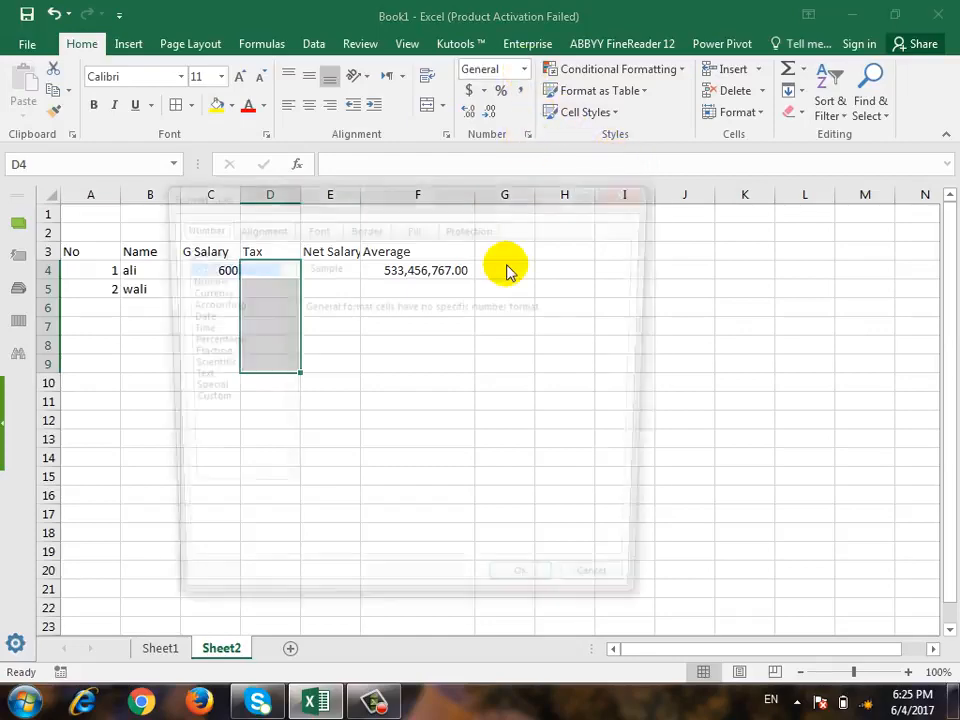
click(222, 279)
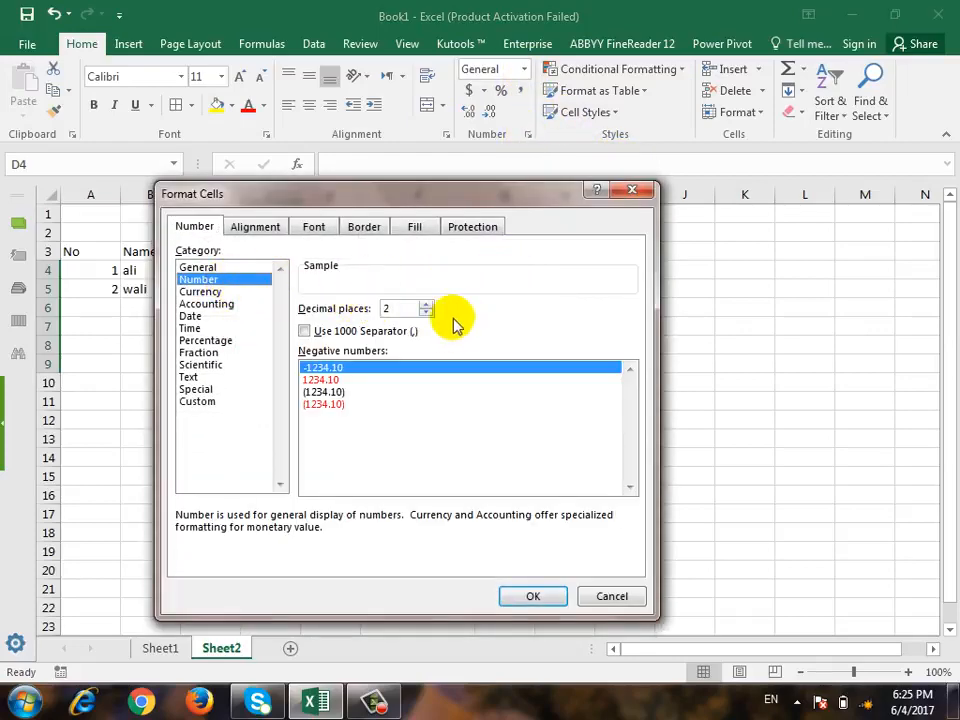
click(425, 305)
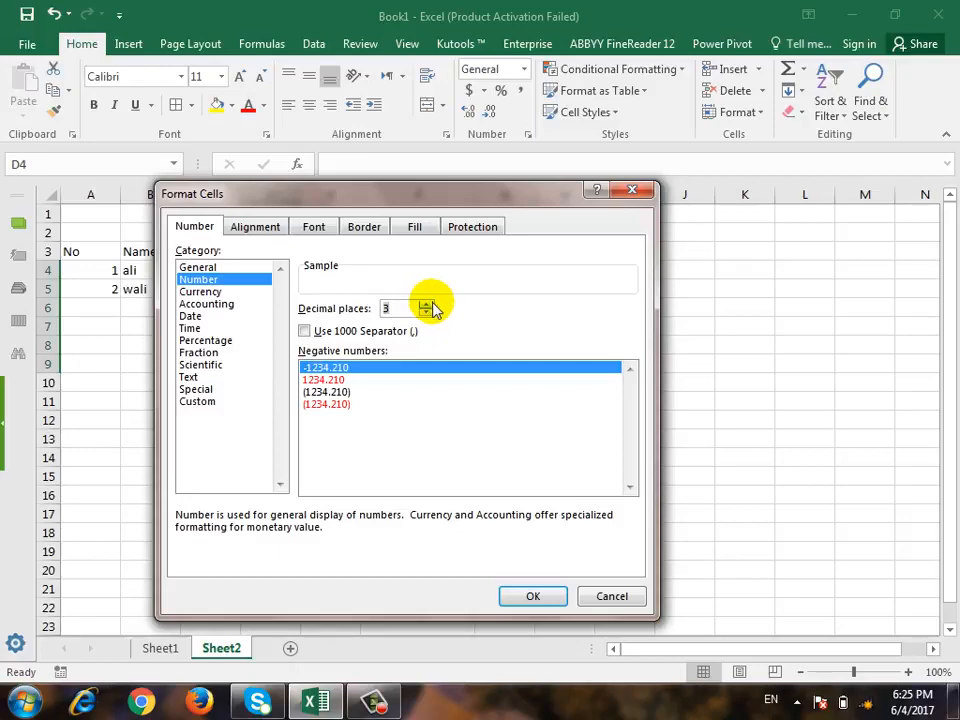
click(532, 598)
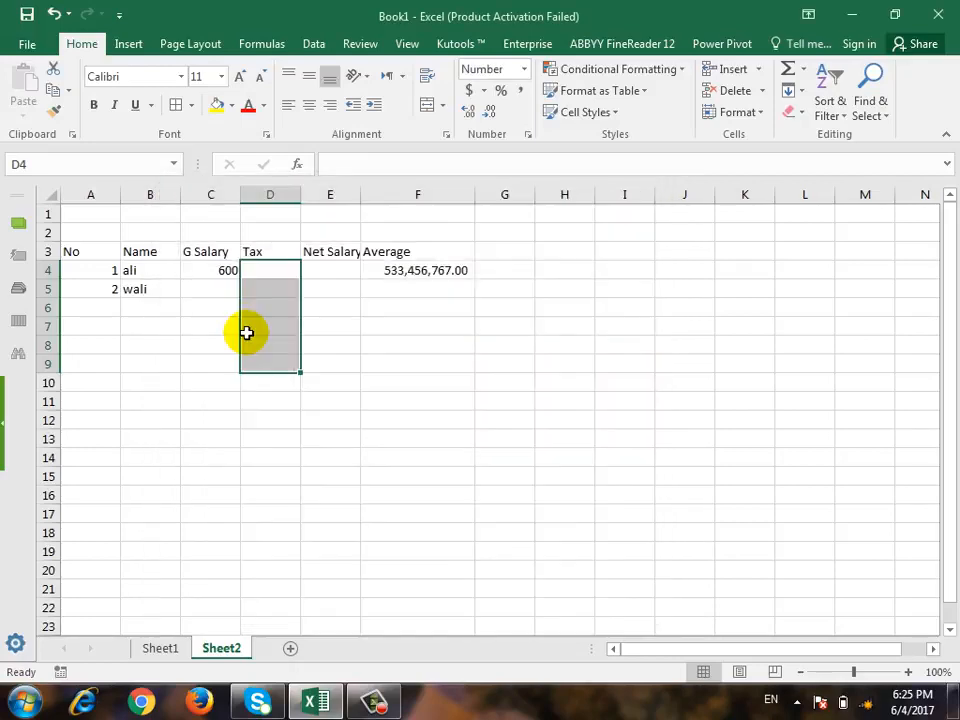
Enter 5 in D4 as a test, and undo both the entry and the Number format on D4:D9.
click(266, 277)
text(5)
key(Return)
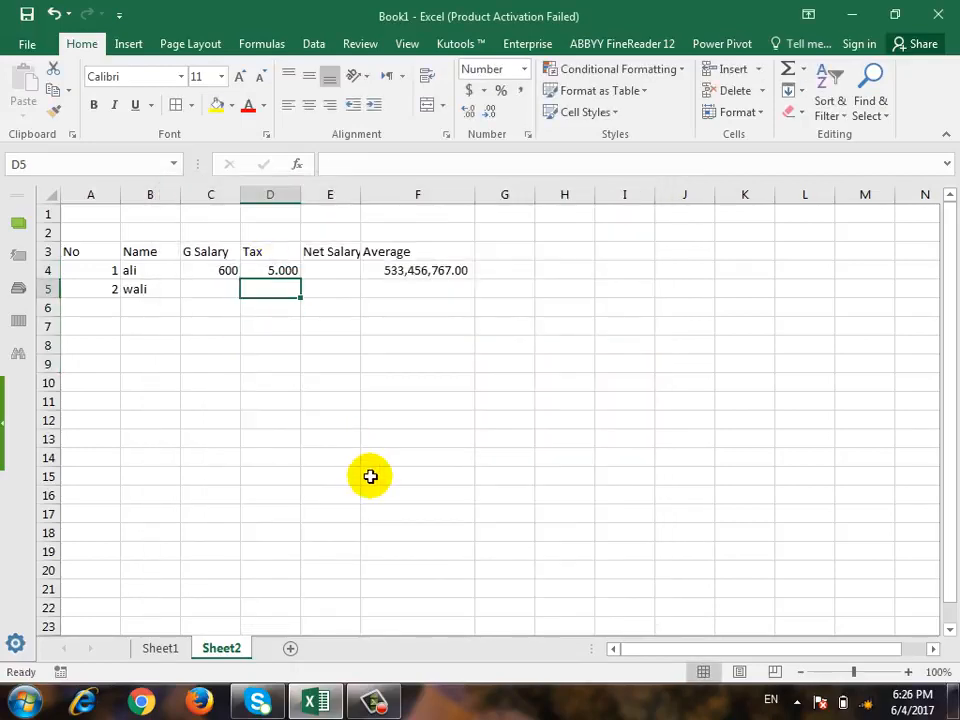
key(ctrl+z)
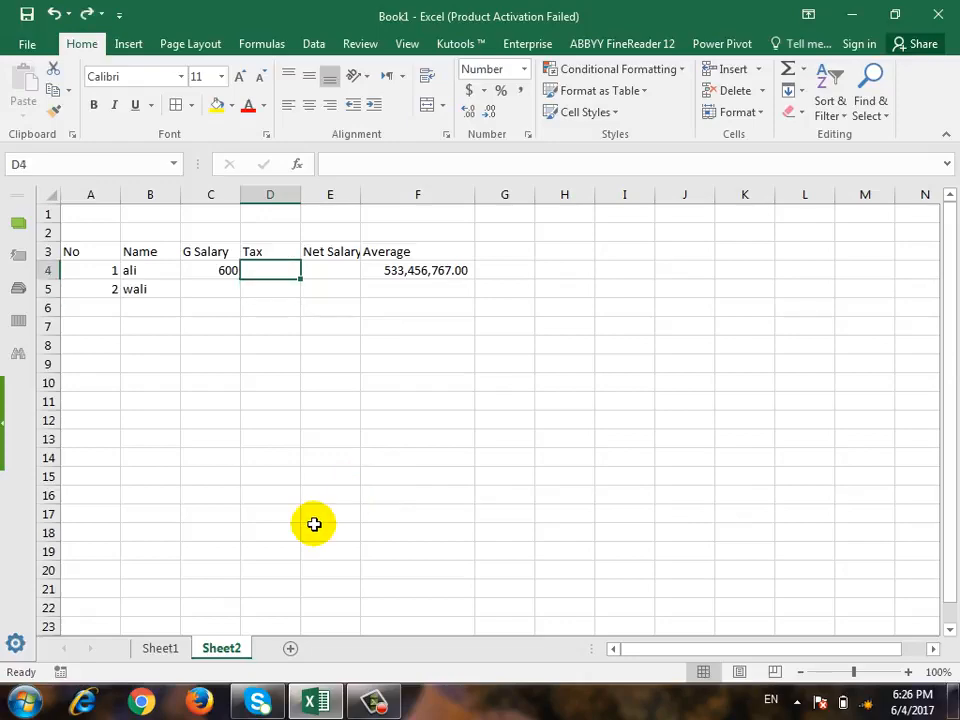
key(ctrl+z)
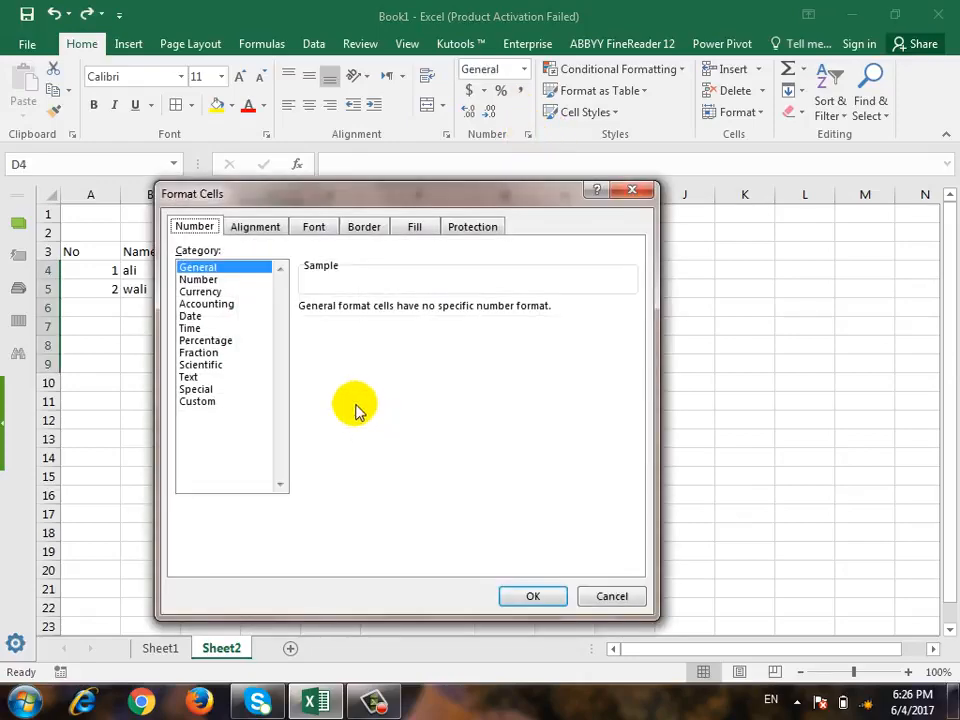
Format the Tax cells D4:D9 as Currency with the AFN symbol.
click(212, 291)
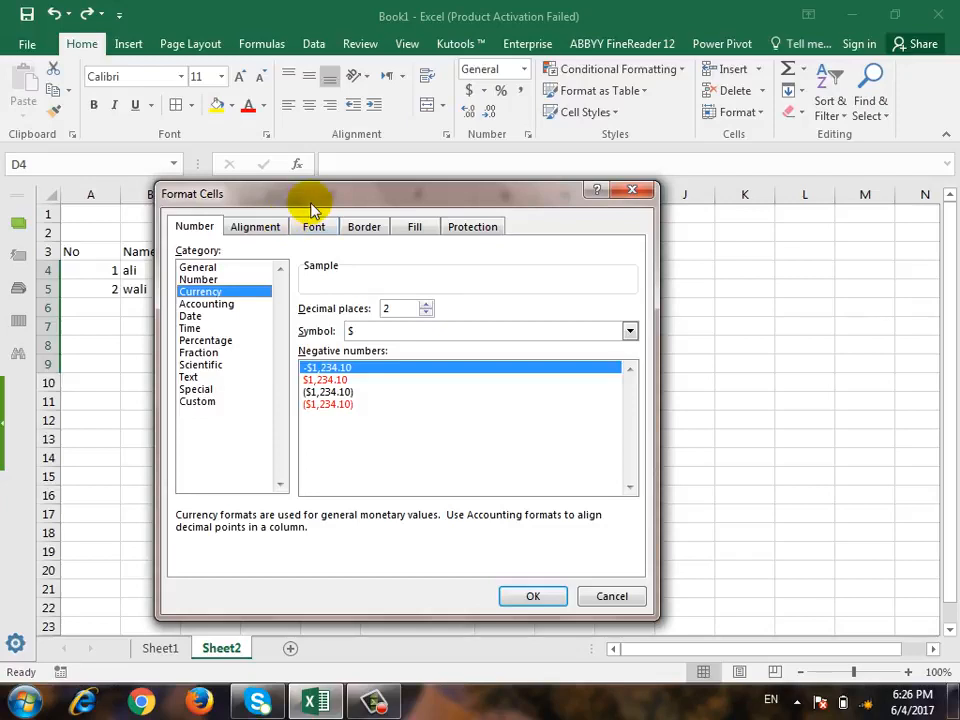
drag(312, 208, 311, 226)
click(628, 348)
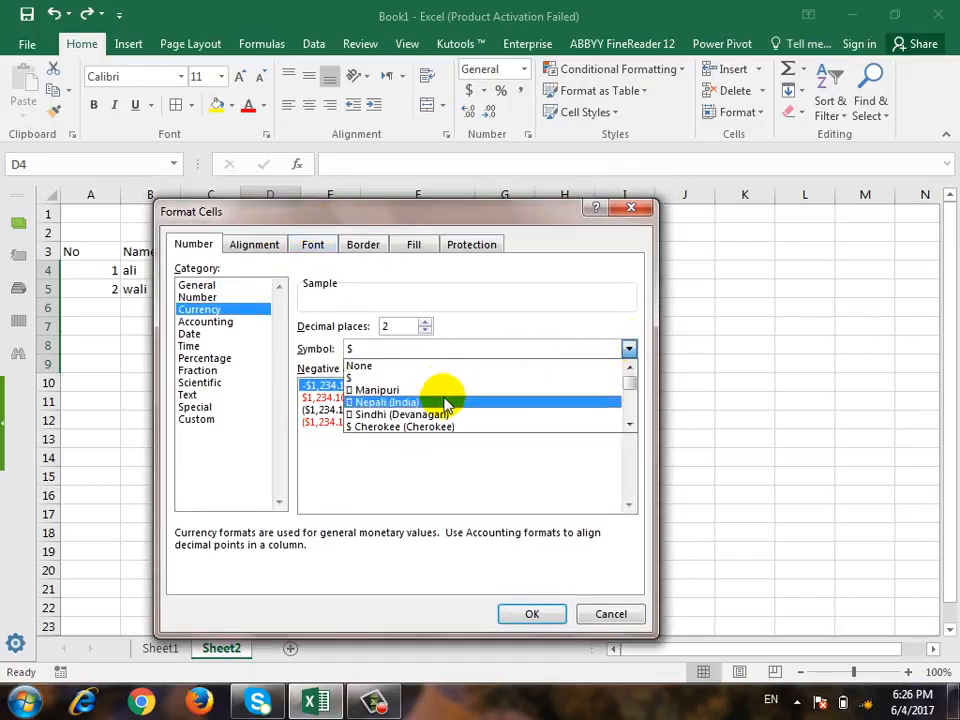
scroll(448, 404, down, 10)
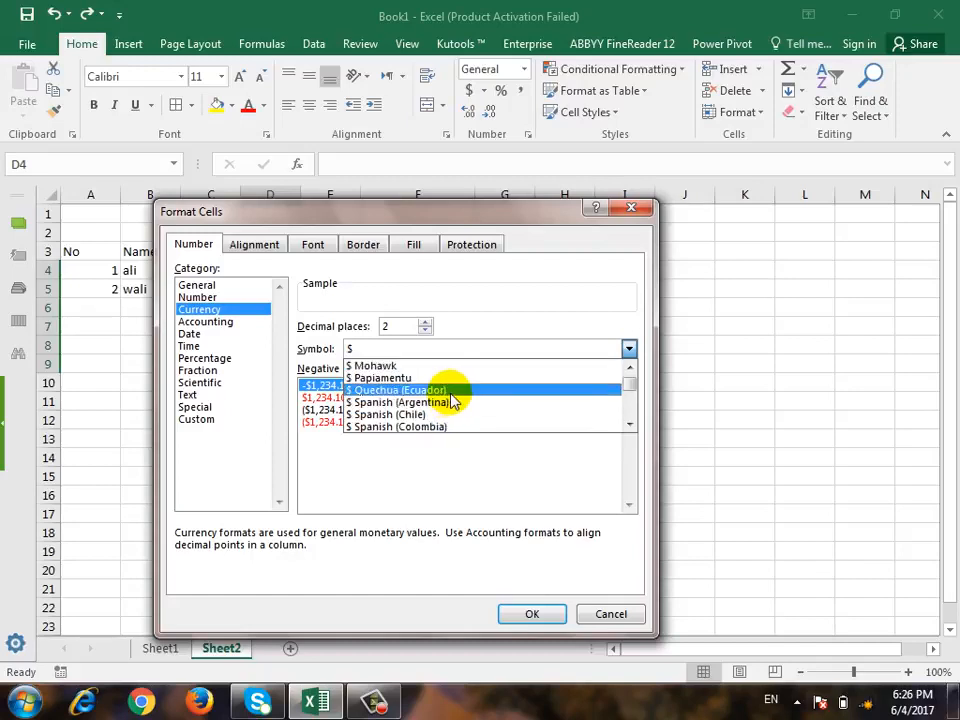
scroll(451, 400, down, 5)
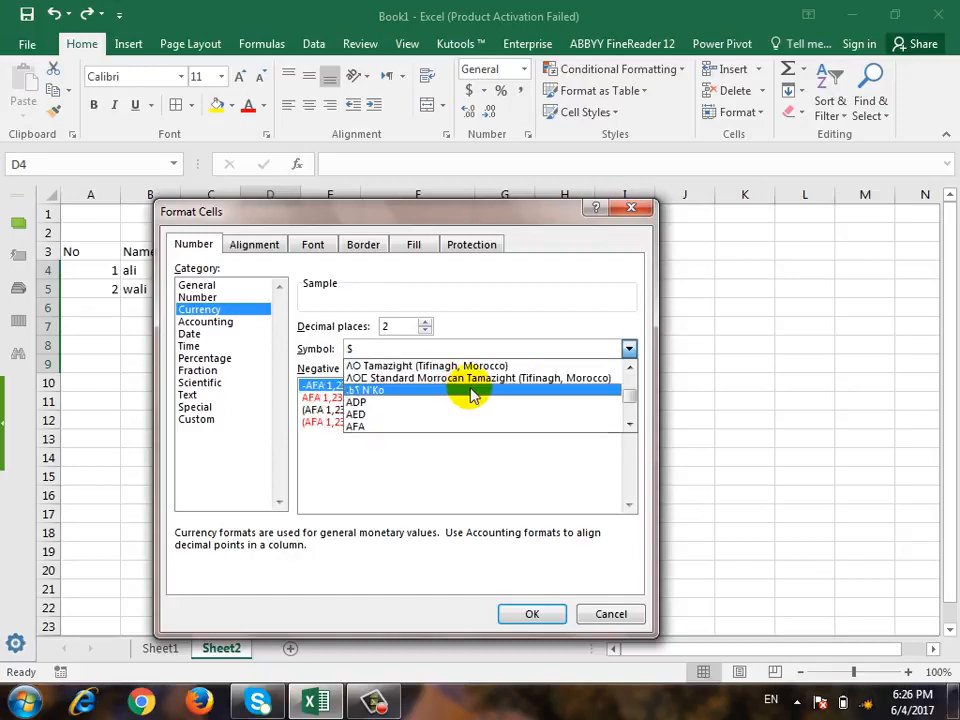
click(629, 424)
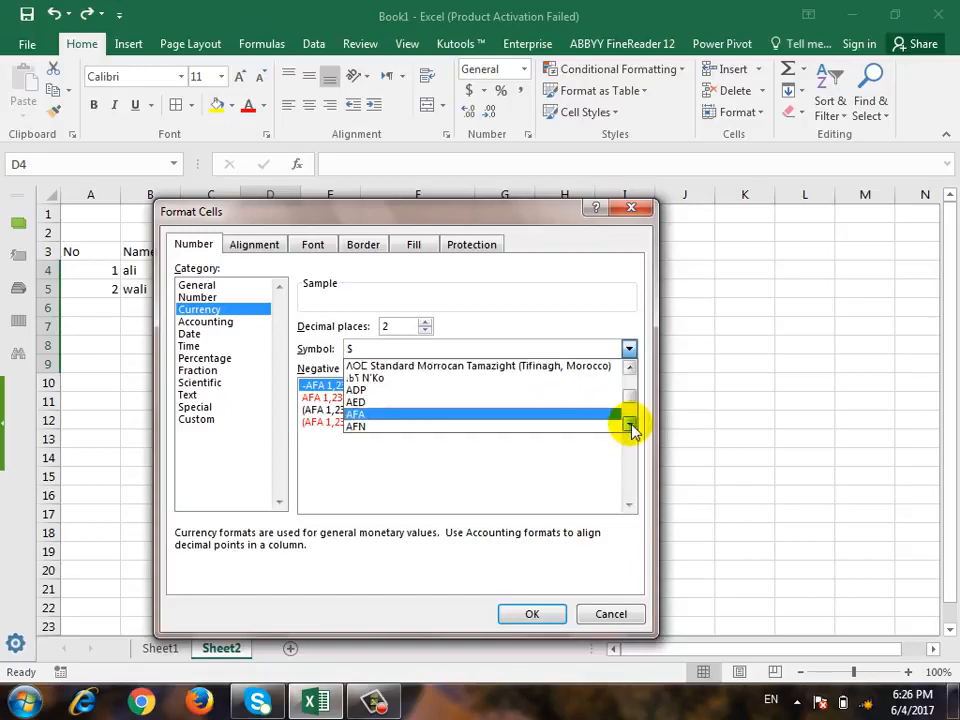
click(377, 432)
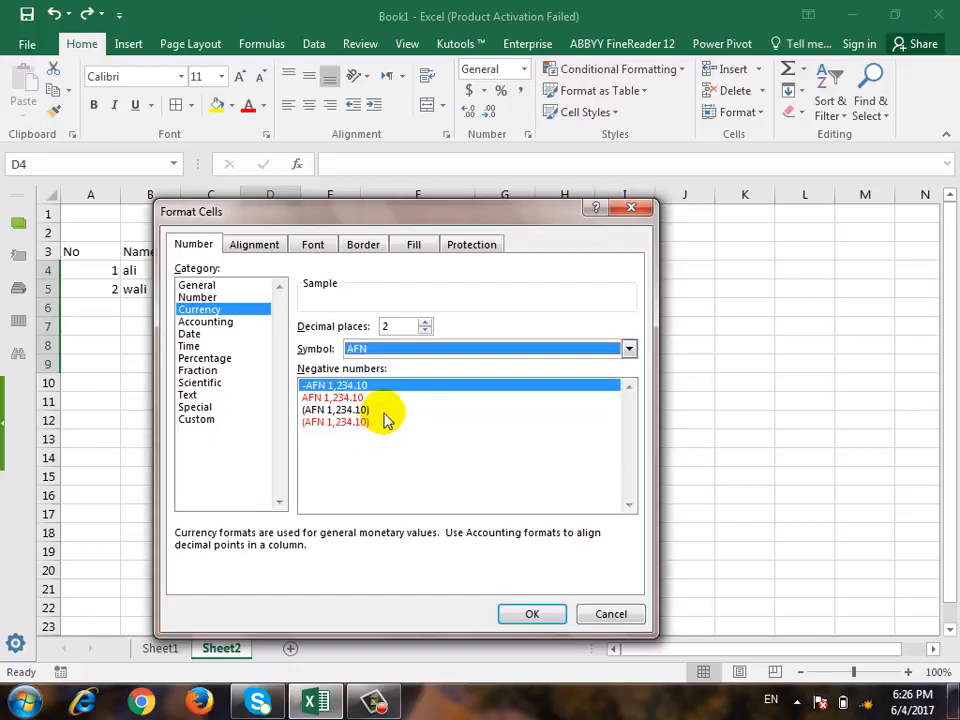
click(525, 613)
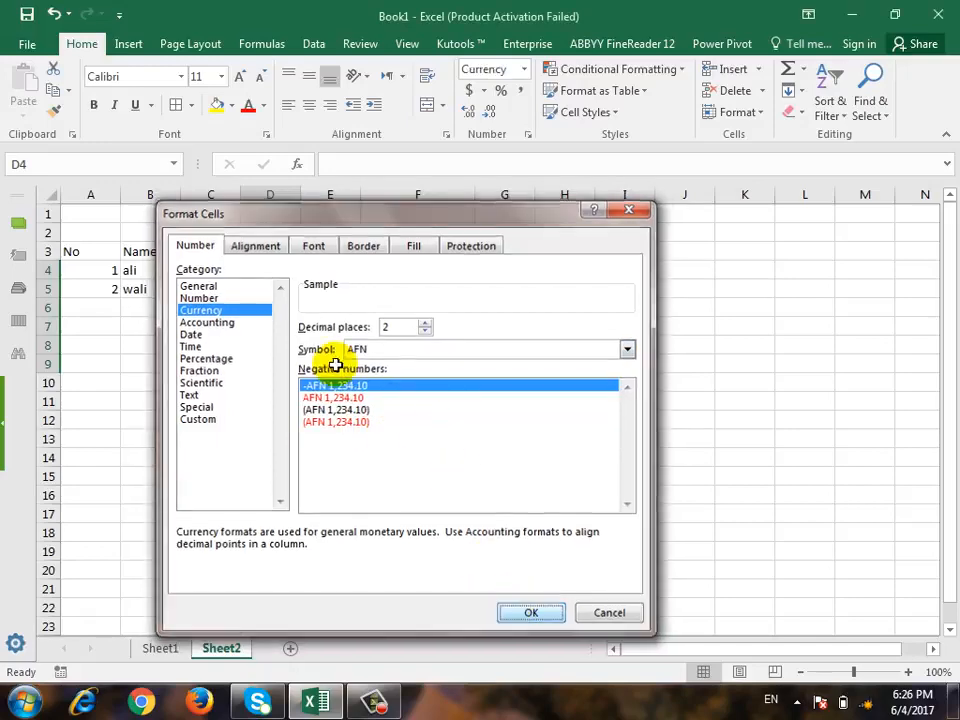
key(Return)
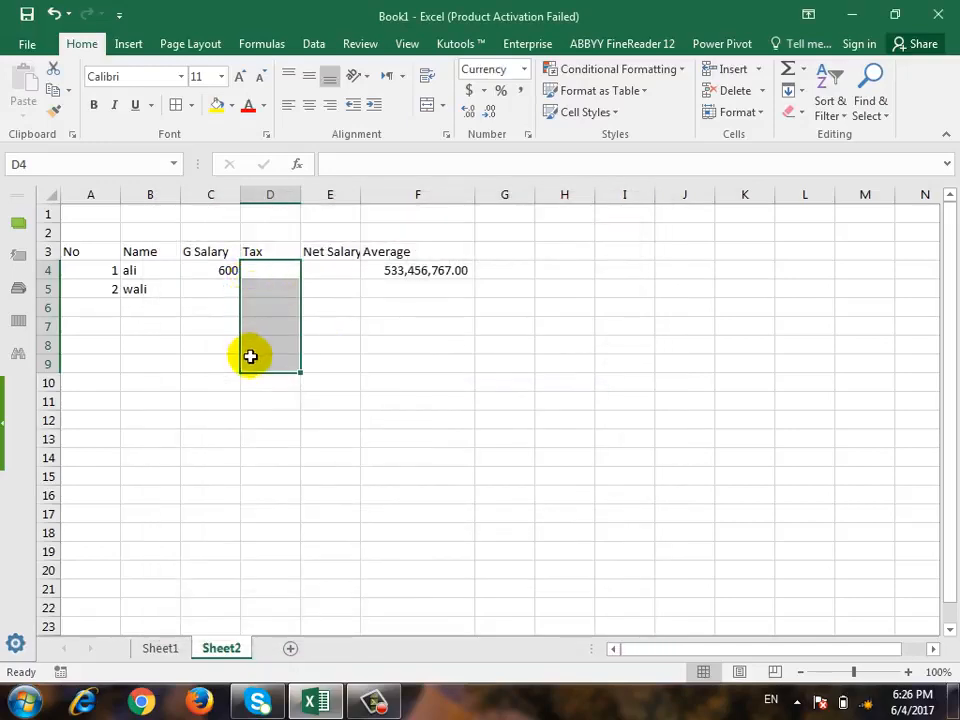
Add all borders to the Tax cells D4:D9, and enter 60 in D4 and 400 in D5.
click(176, 104)
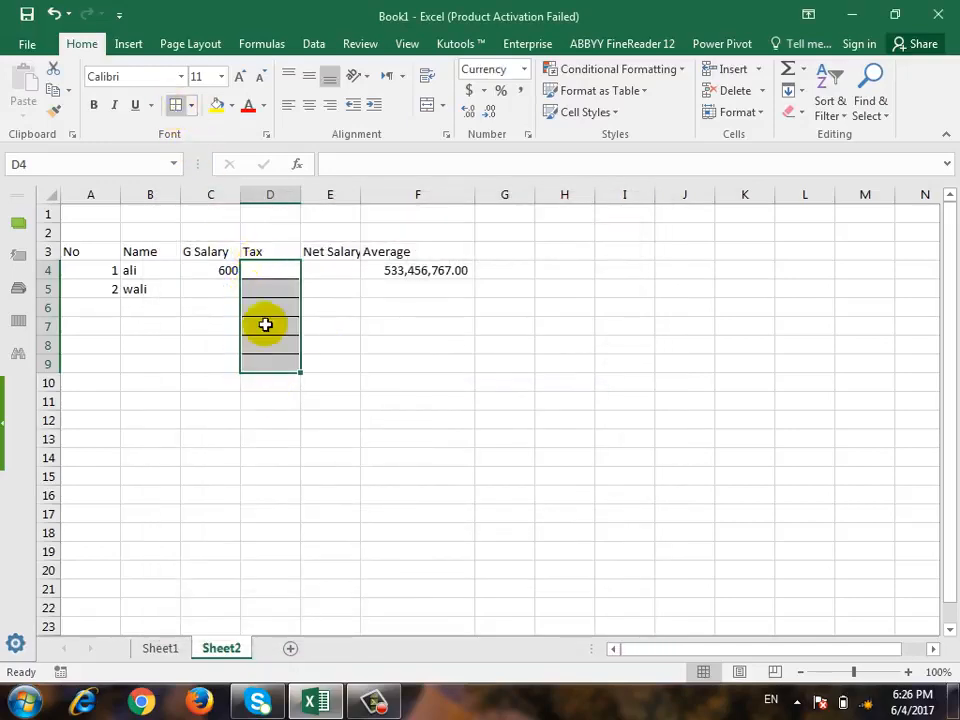
click(272, 275)
text(60)
key(Return)
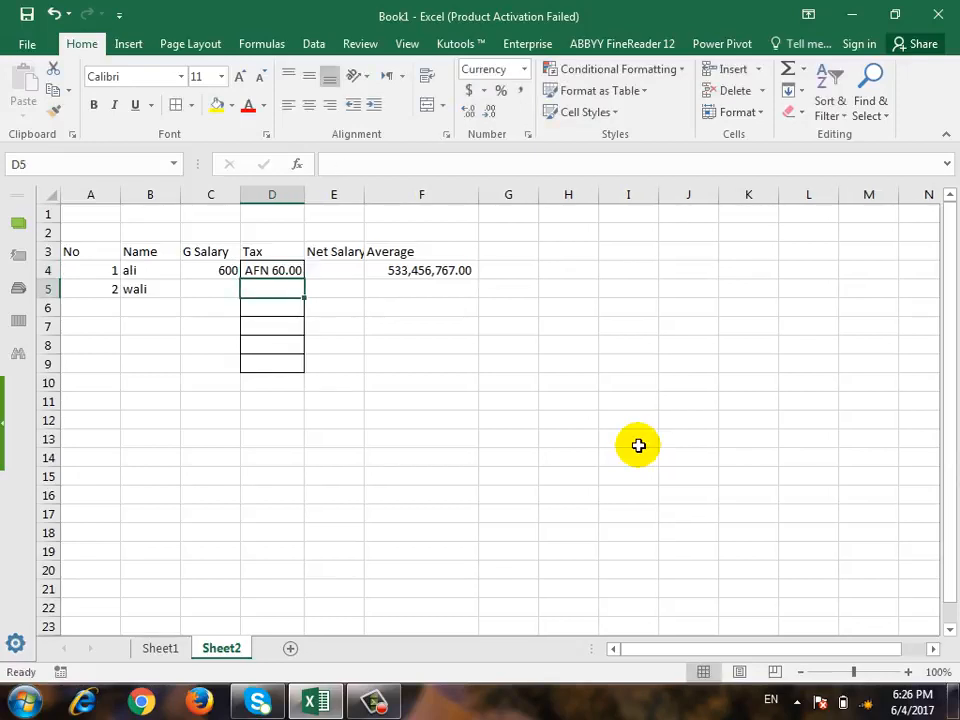
text(400)
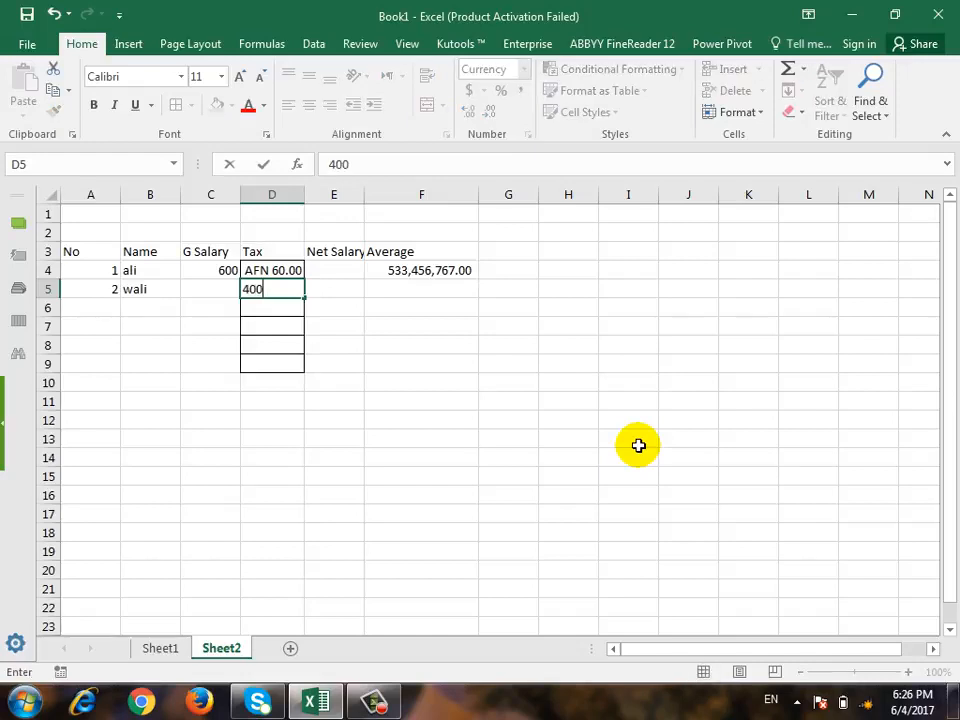
key(Return)
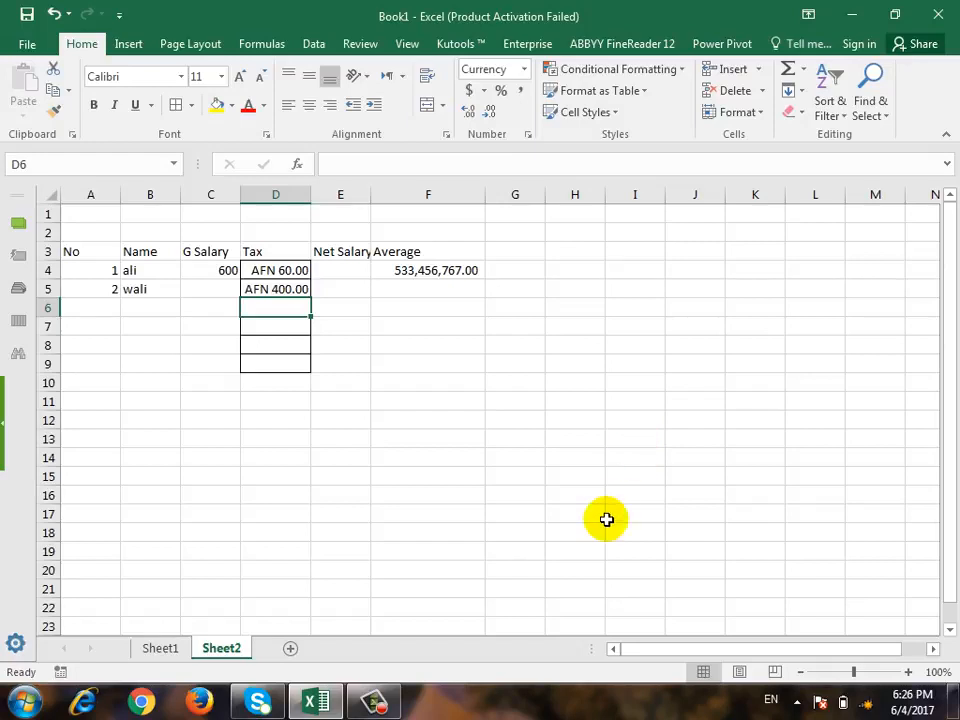
Enter the text amounts 60 AFN in H10 and 80 AFN in J11.
click(541, 413)
click(576, 386)
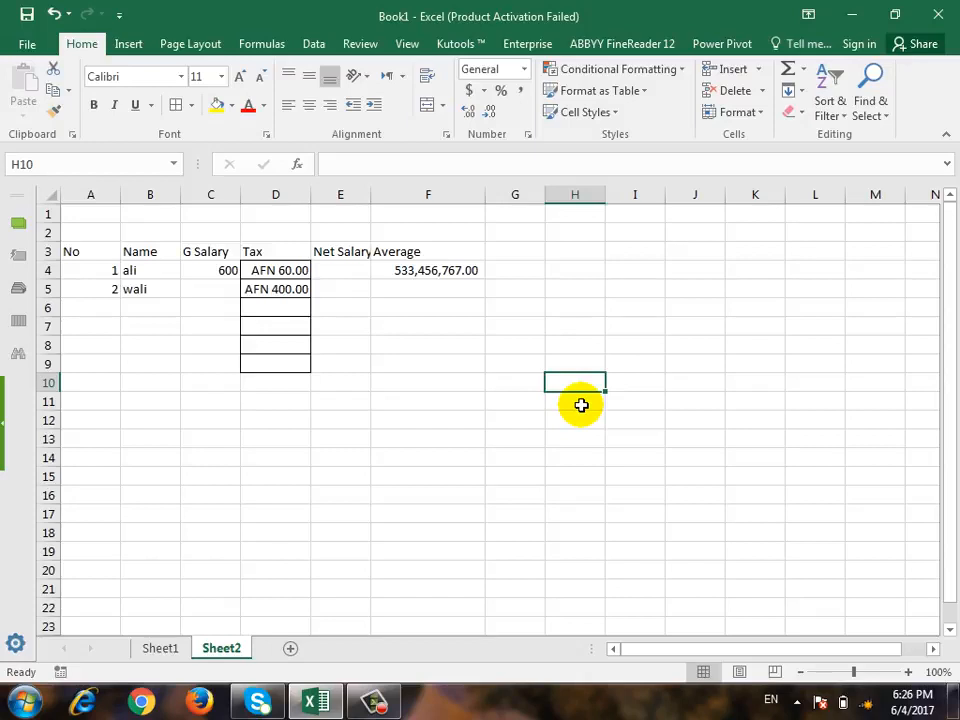
text(60 AF)
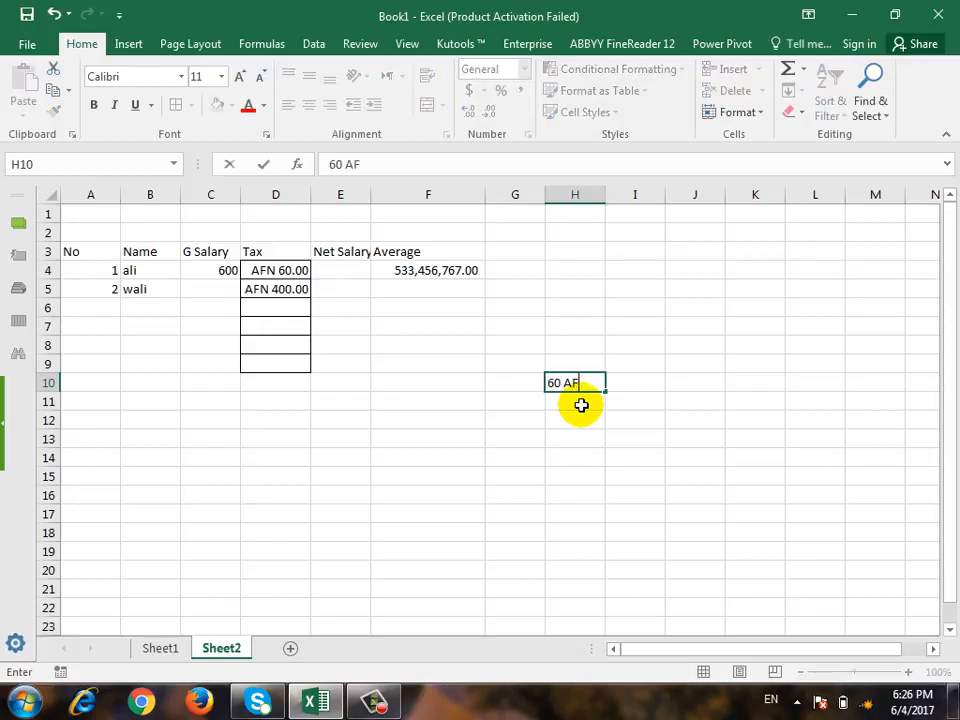
text(N)
key(Return)
key(Right)
key(Up)
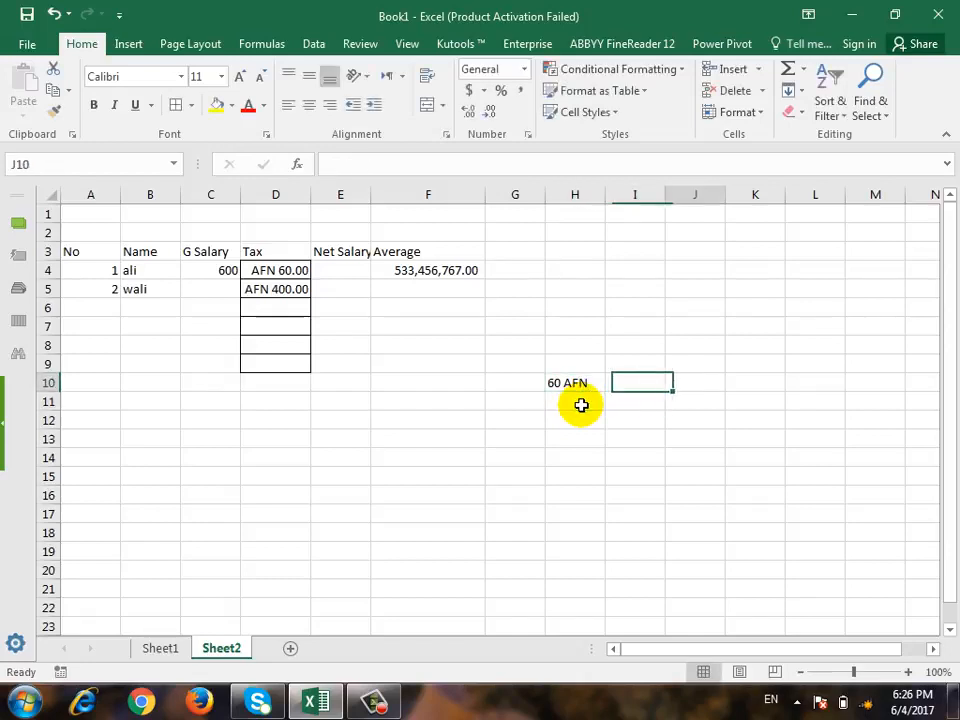
key(Down)
key(Right)
text(80)
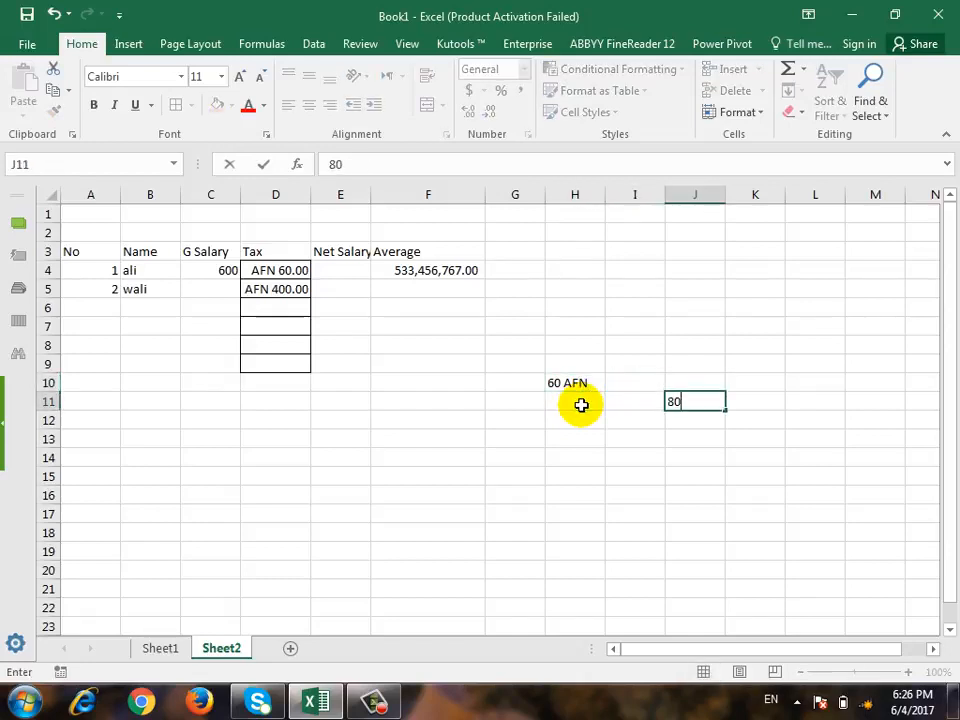
text( AFG)
key(BackSpace)
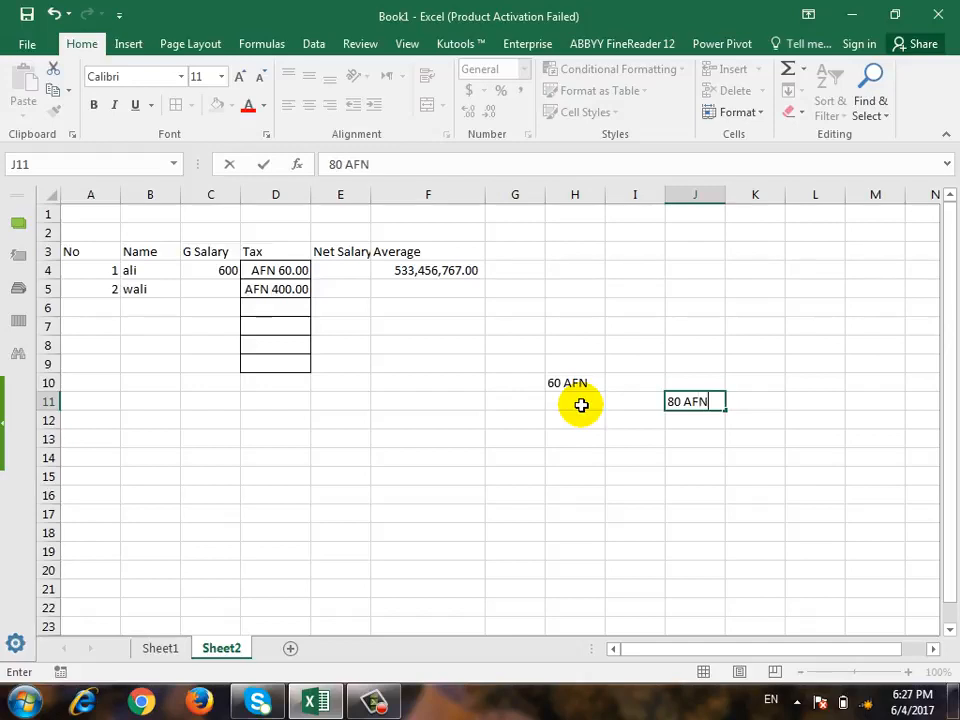
key(Return)
Enter the formula =H10+J11 in I13 to add the two text amounts.
key(Down)
key(Left)
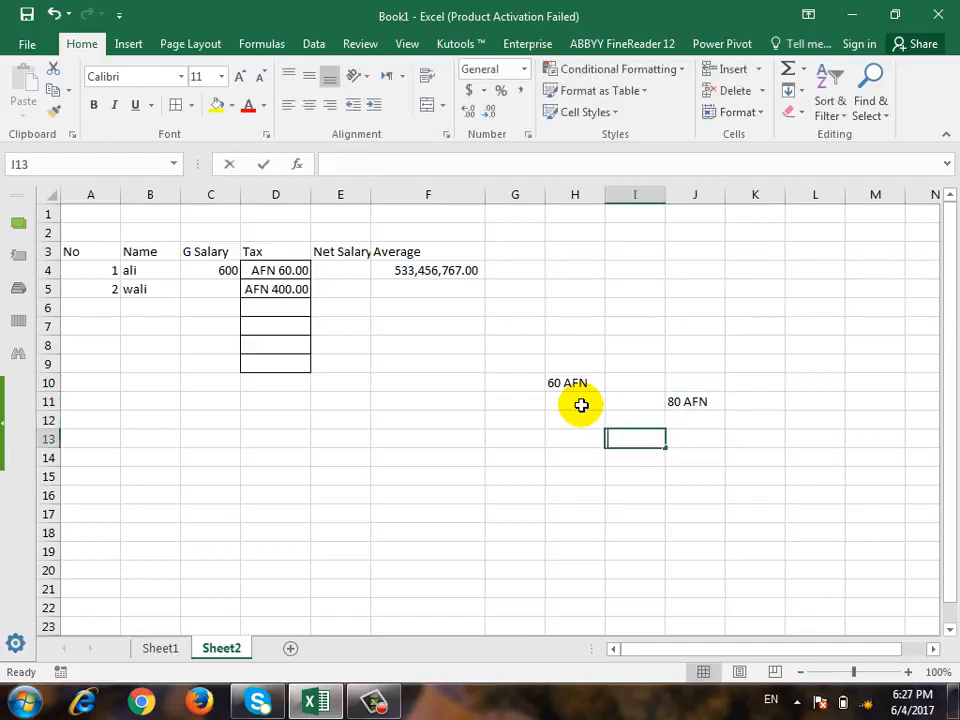
text(=)
click(568, 381)
text(+)
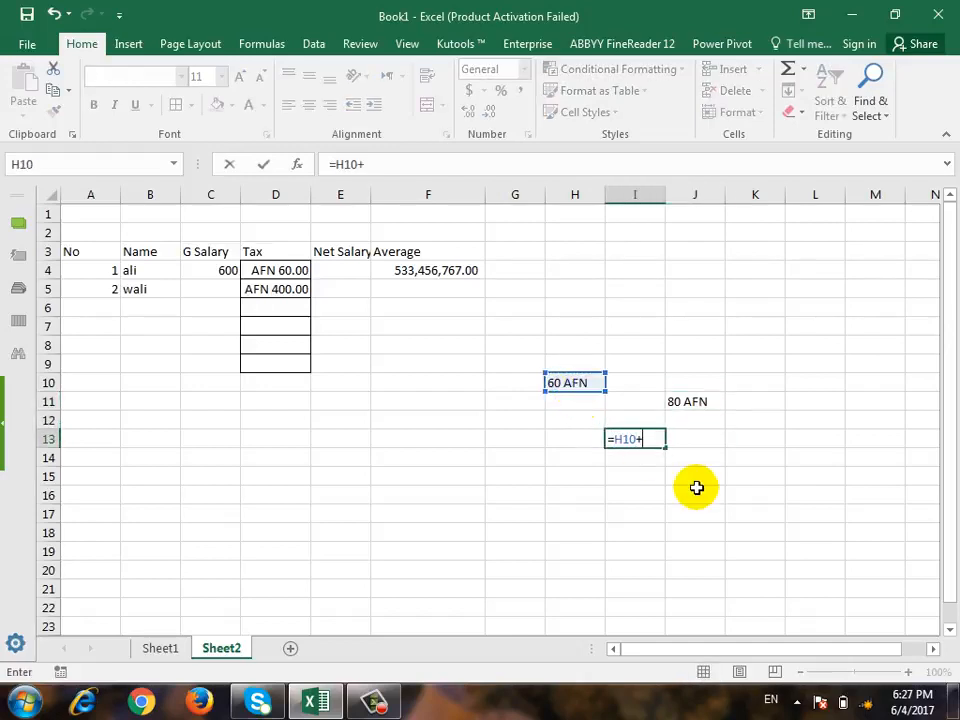
click(686, 401)
key(ctrl+Return)
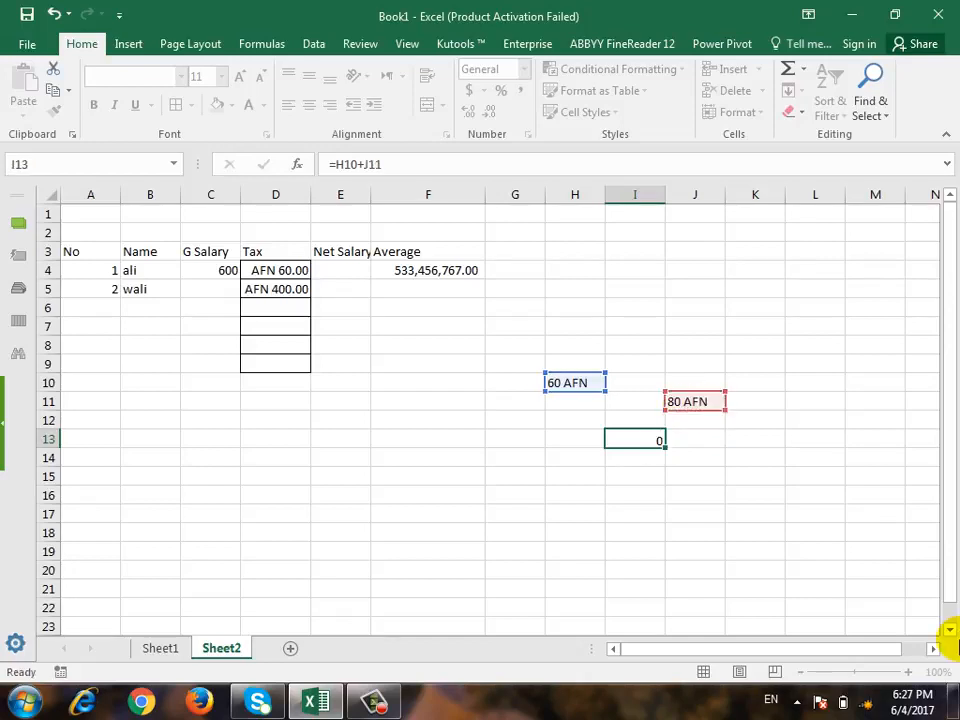
key(Return)
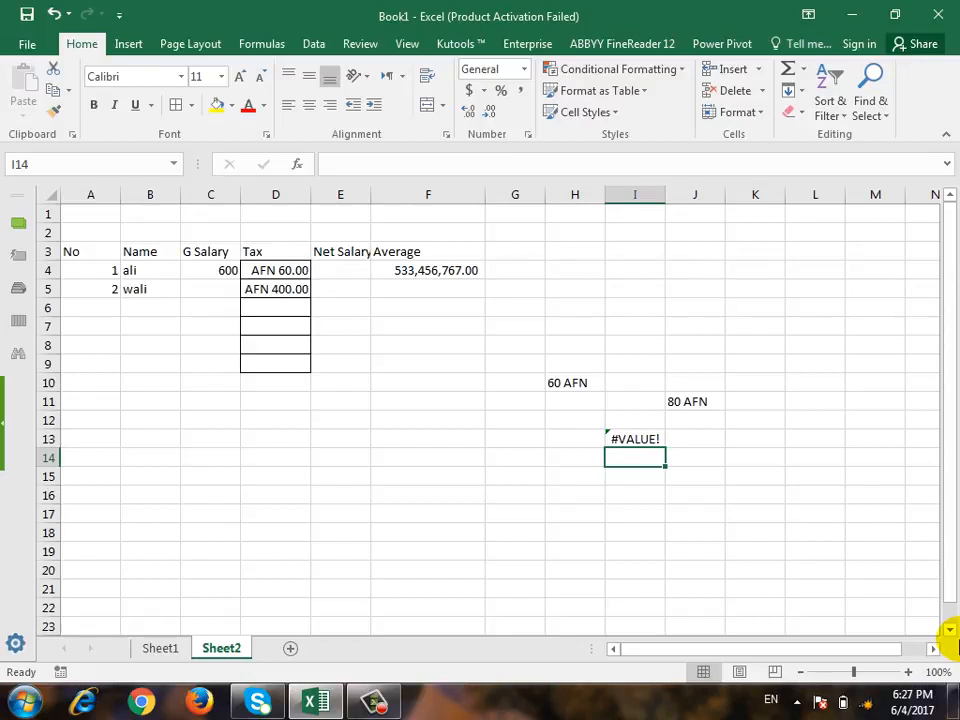
Enter abc in I14 and ac in I15 below the formula cell.
text(ac)
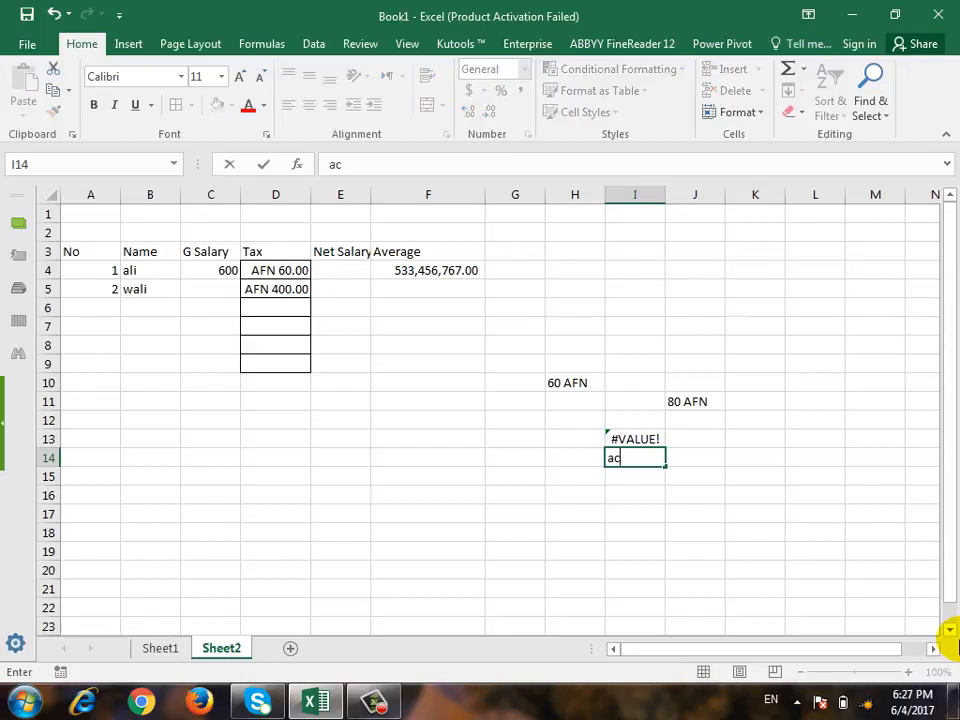
text(c)
key(Return)
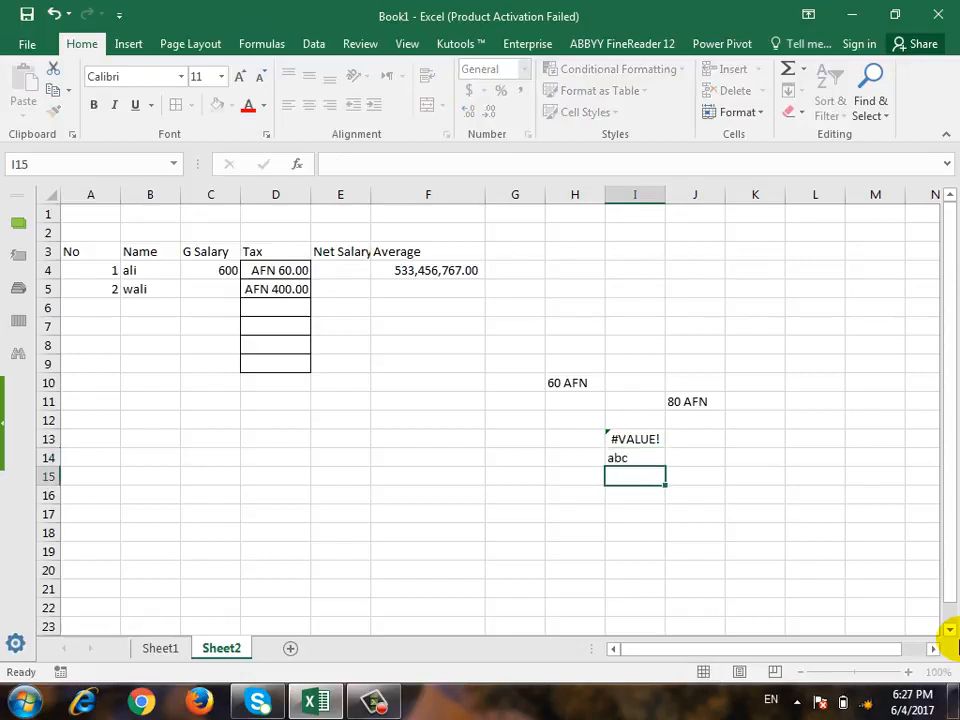
text(ac)
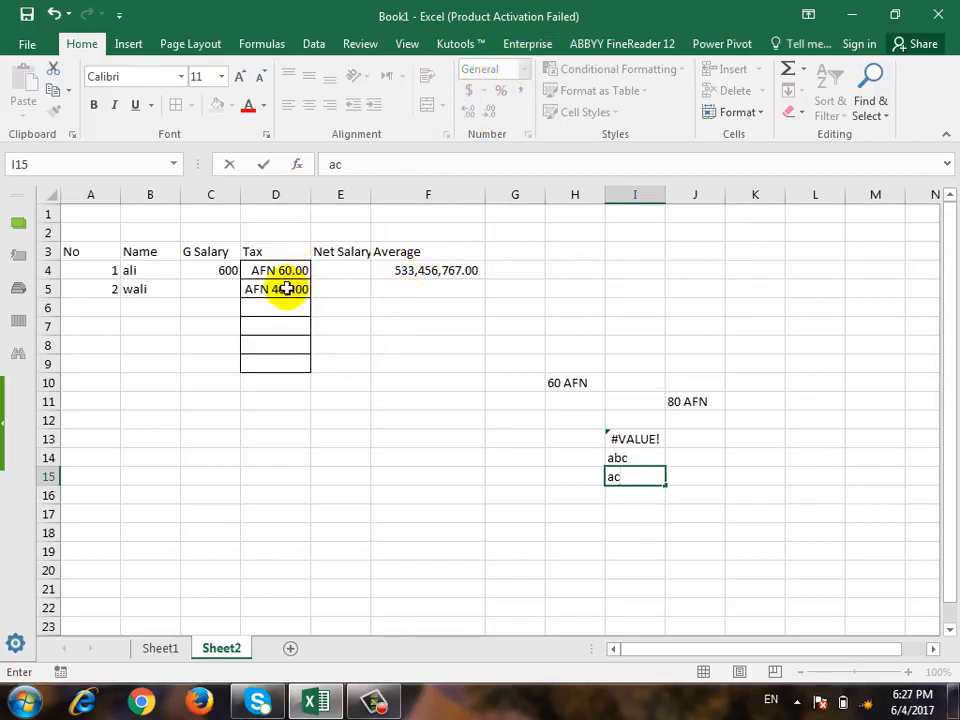
Add the two Tax amounts with =D4+D5 in D12 as a test, and undo the entry.
click(293, 421)
text(=)
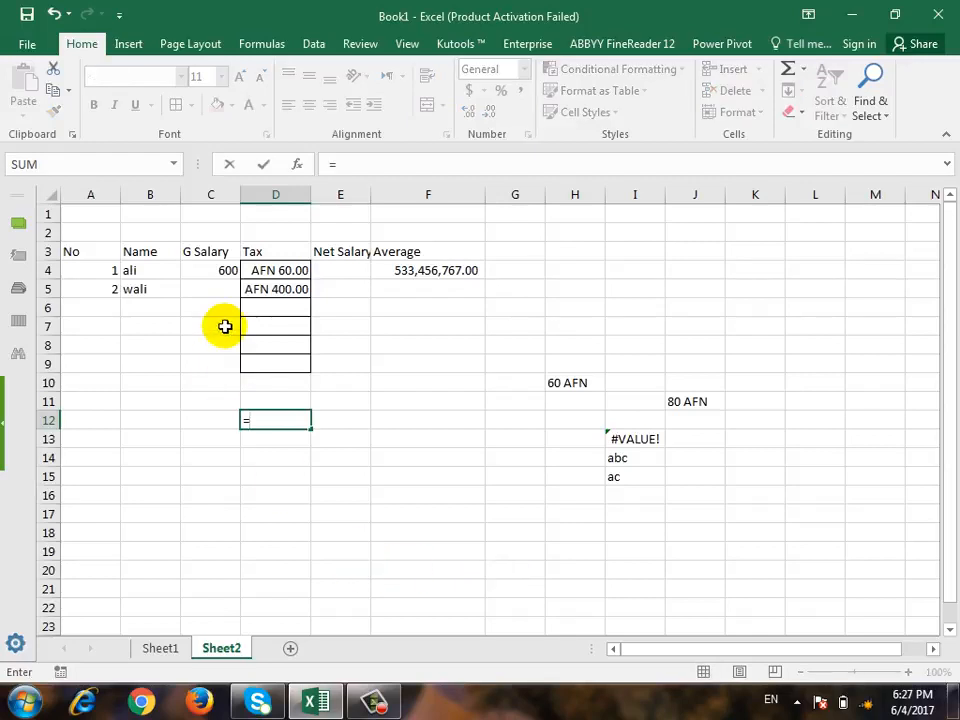
click(275, 270)
text(+)
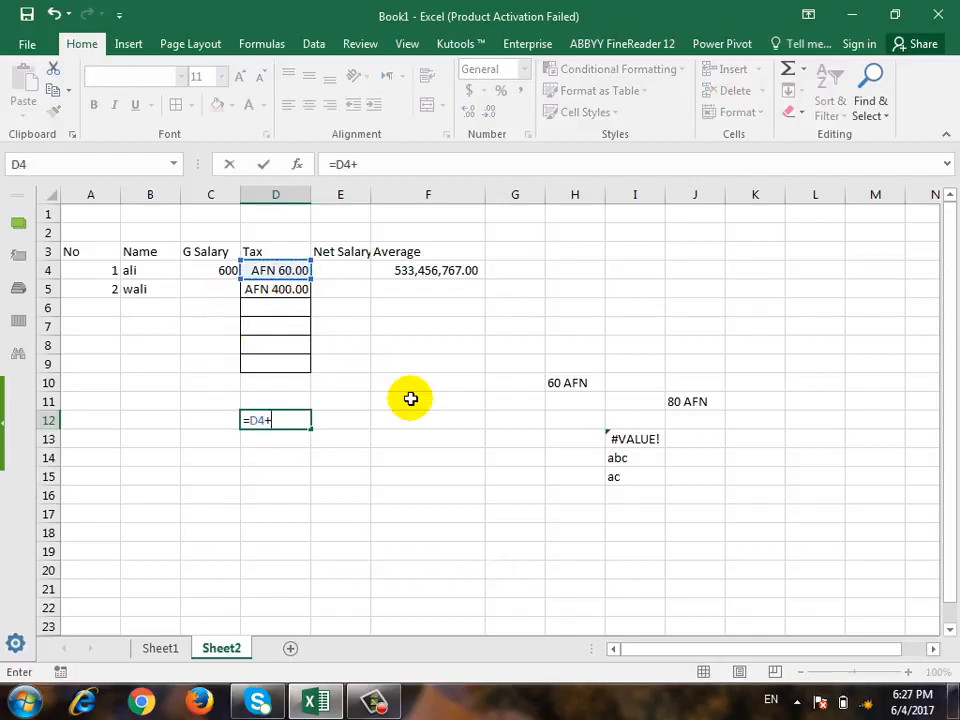
click(292, 289)
key(Return)
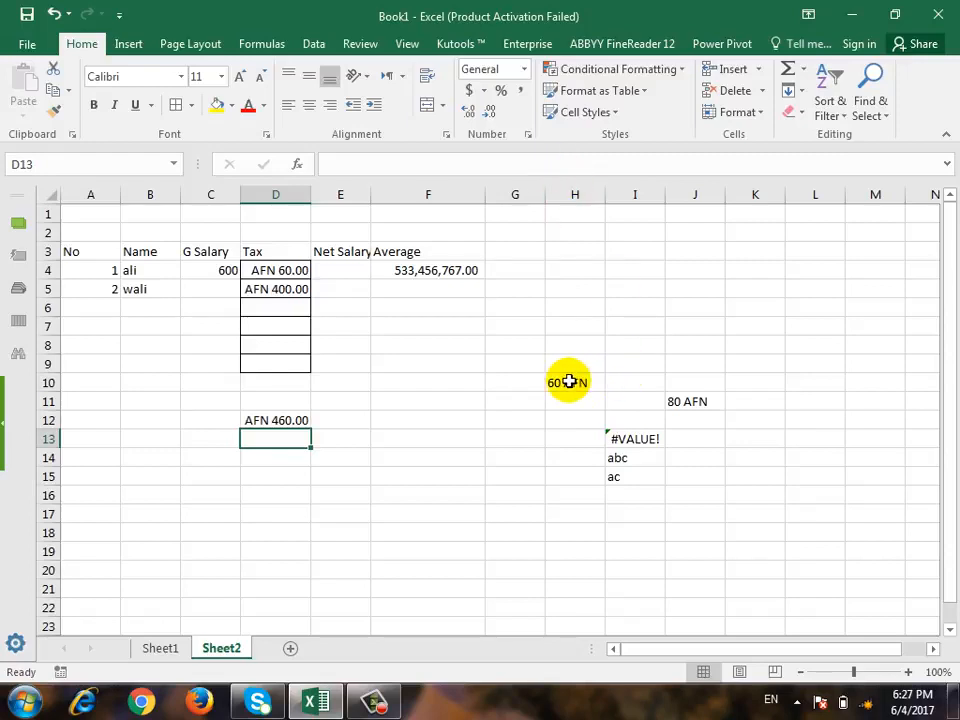
key(ctrl+z)
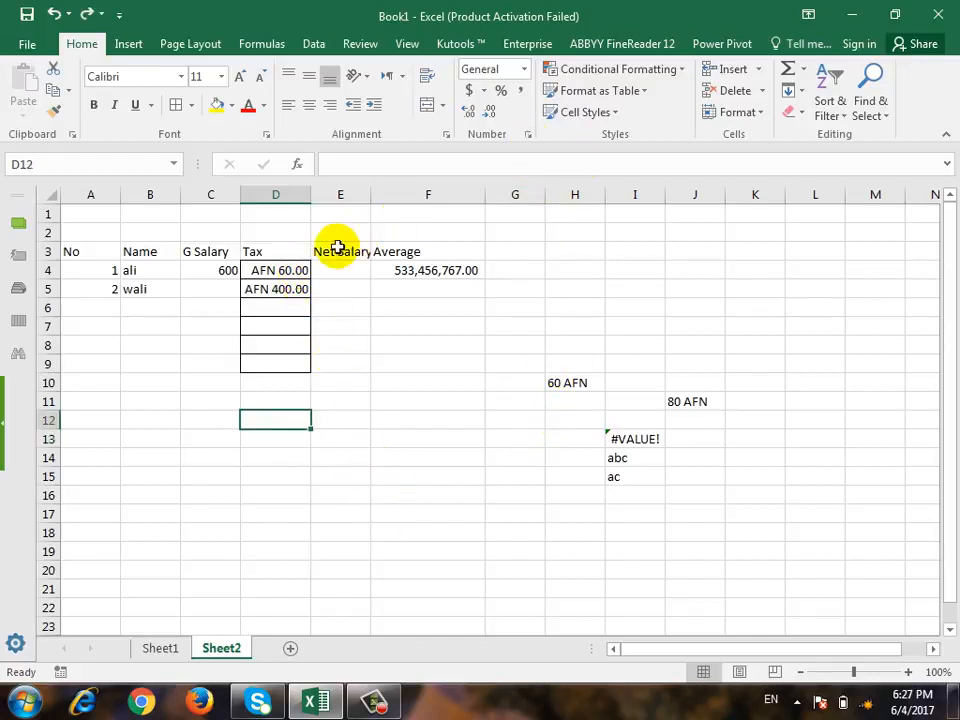
Examine the Accounting and Date options in Format Cells for D4:D9 without applying any.
drag(285, 268, 300, 362)
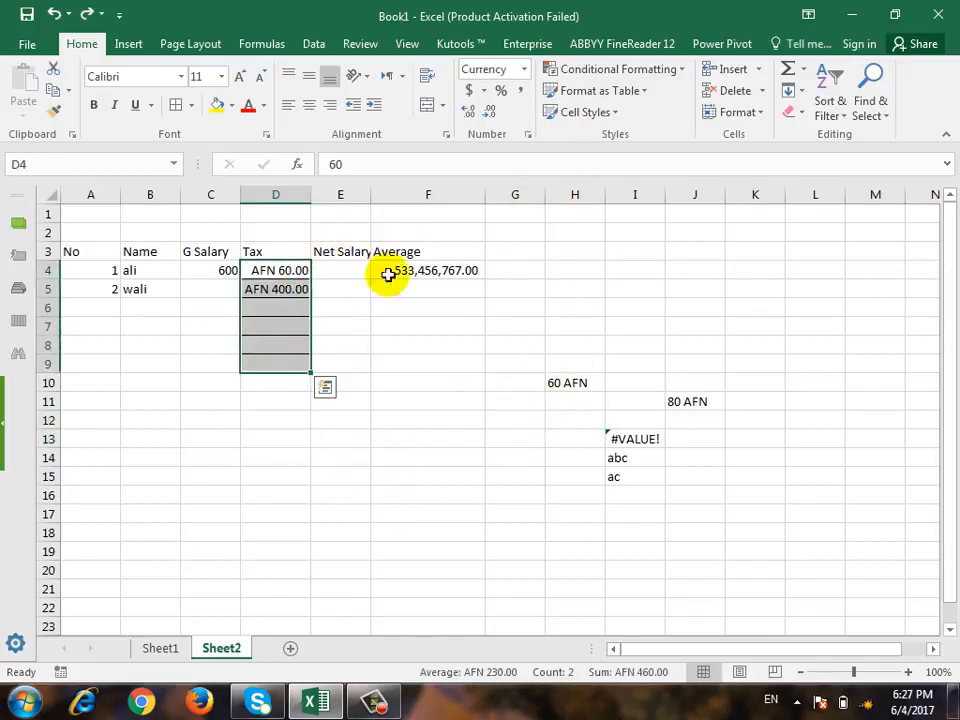
click(528, 134)
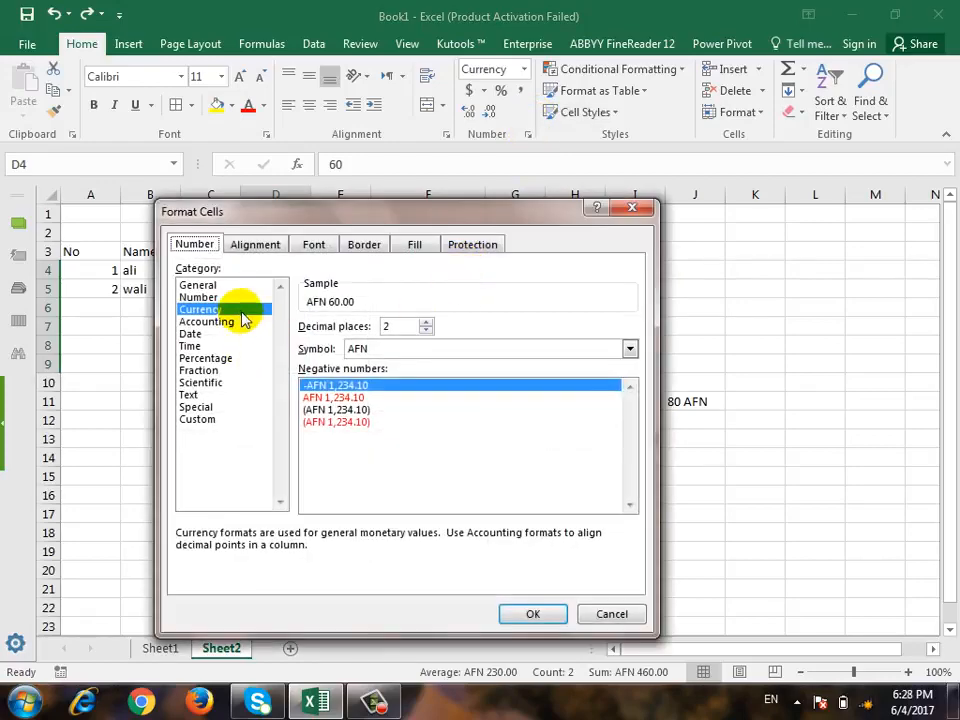
click(240, 322)
click(232, 334)
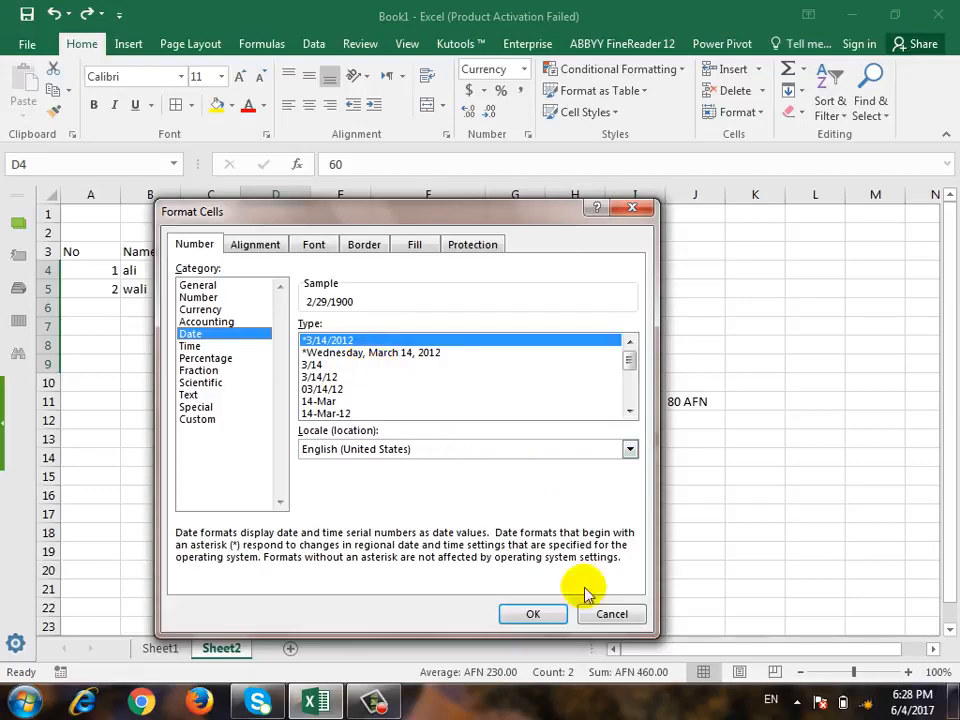
click(612, 613)
Add a Date column heading in G3 and enter 6-30-2017 in G4.
click(540, 258)
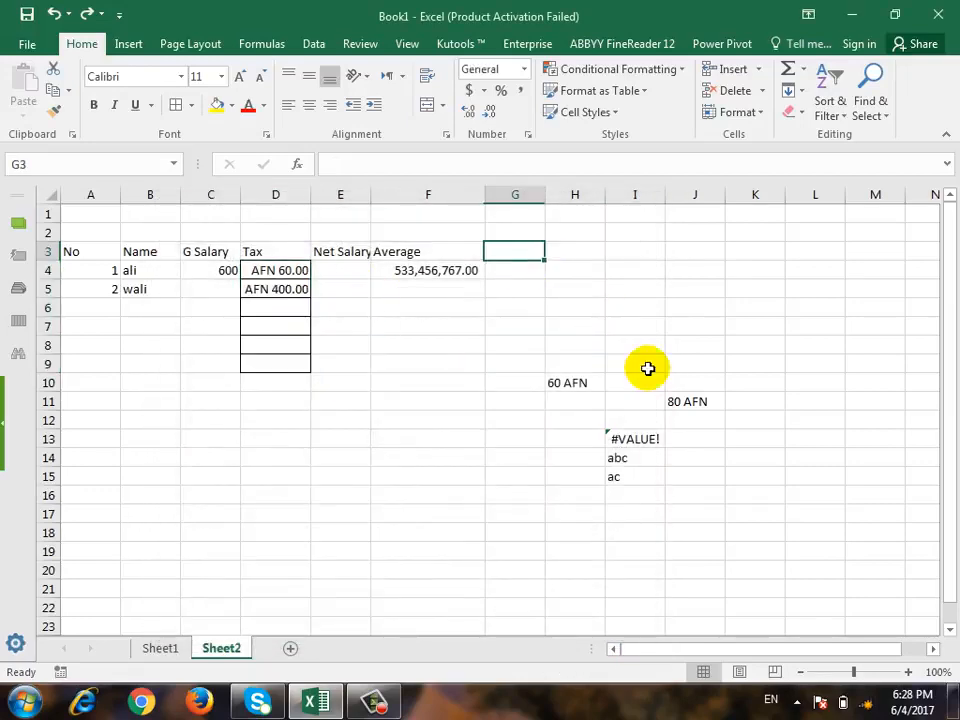
text(Date)
key(Return)
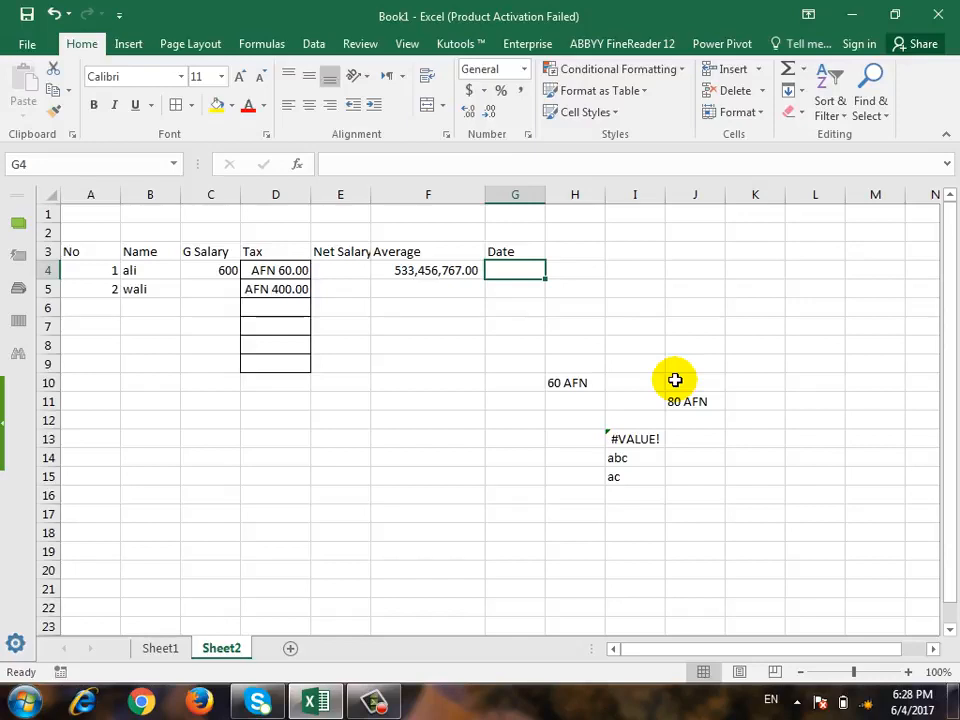
text(6-3)
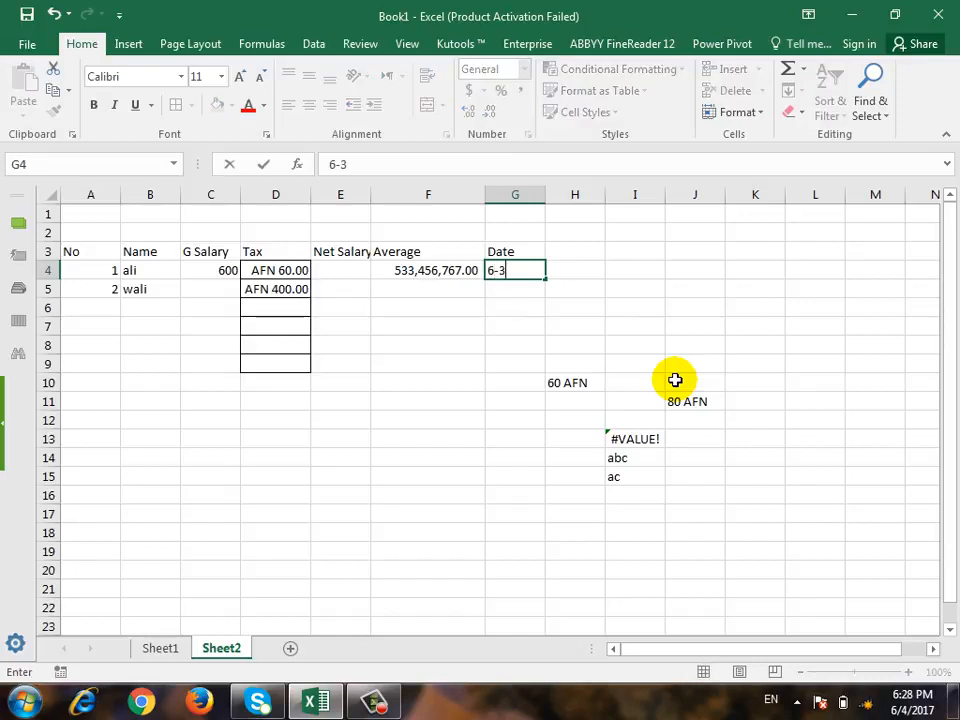
text(0-2017)
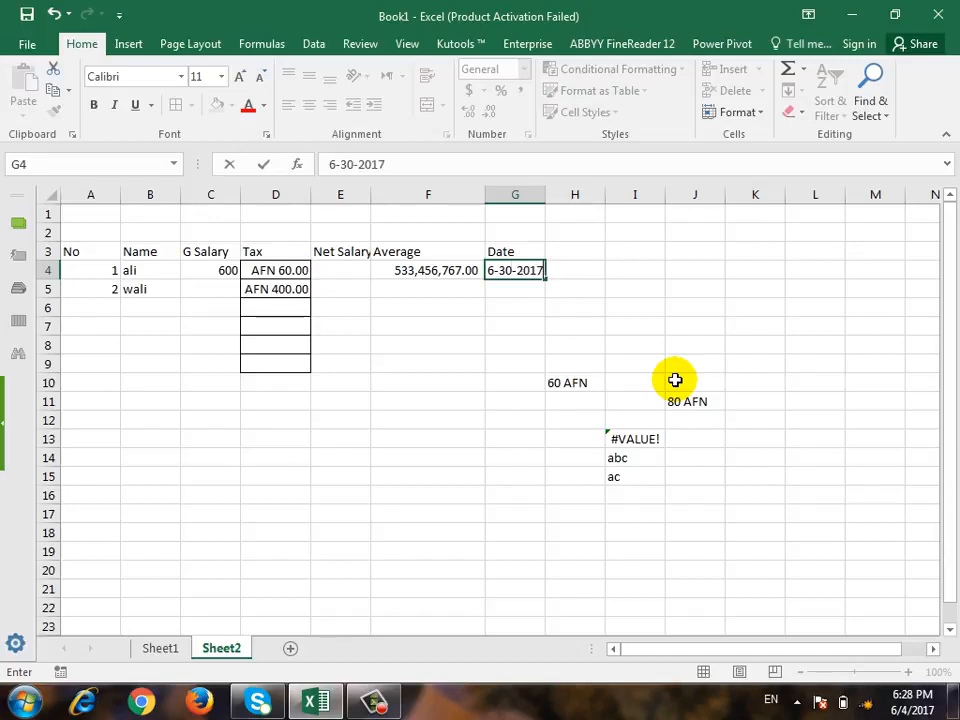
key(Return)
key(Up)
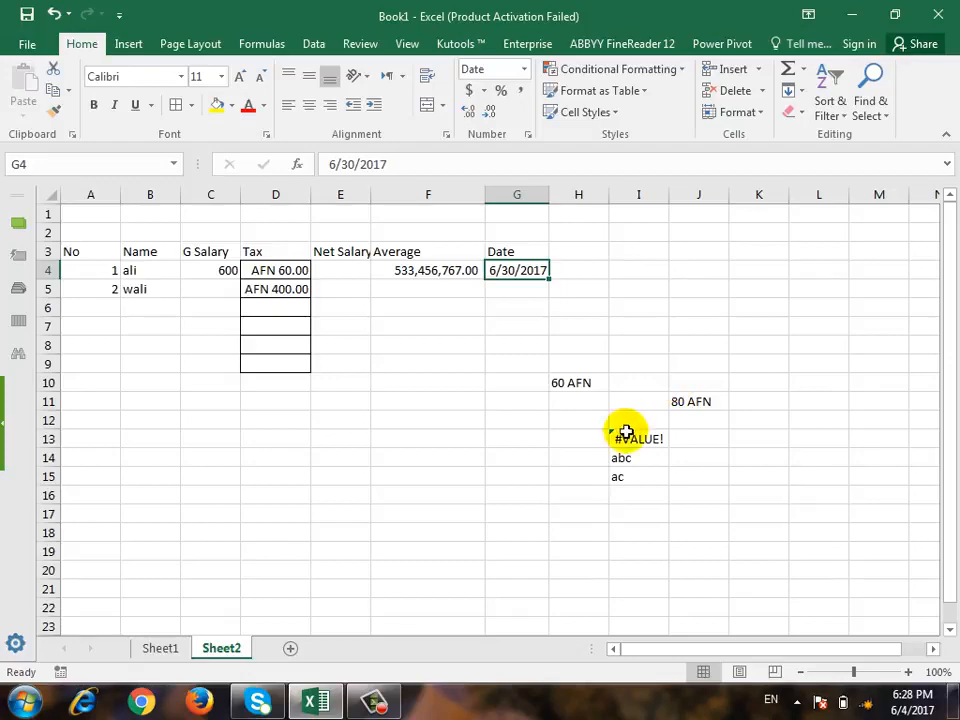
Format G4:G10 as Date with the long type *Wednesday, March 14, 2012.
drag(528, 264, 529, 381)
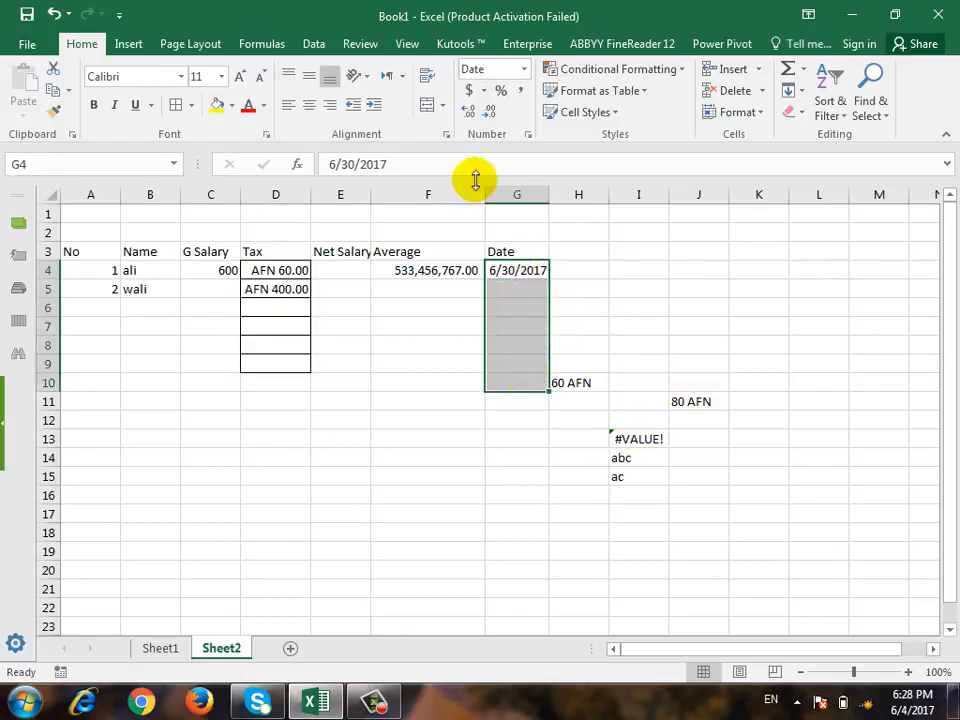
click(529, 138)
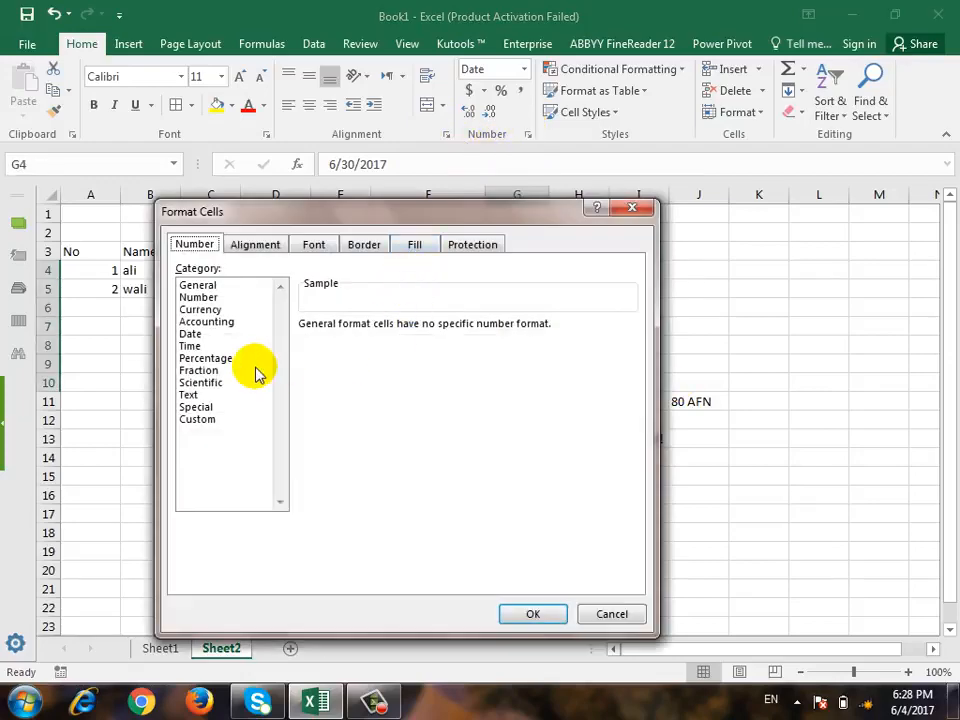
click(191, 333)
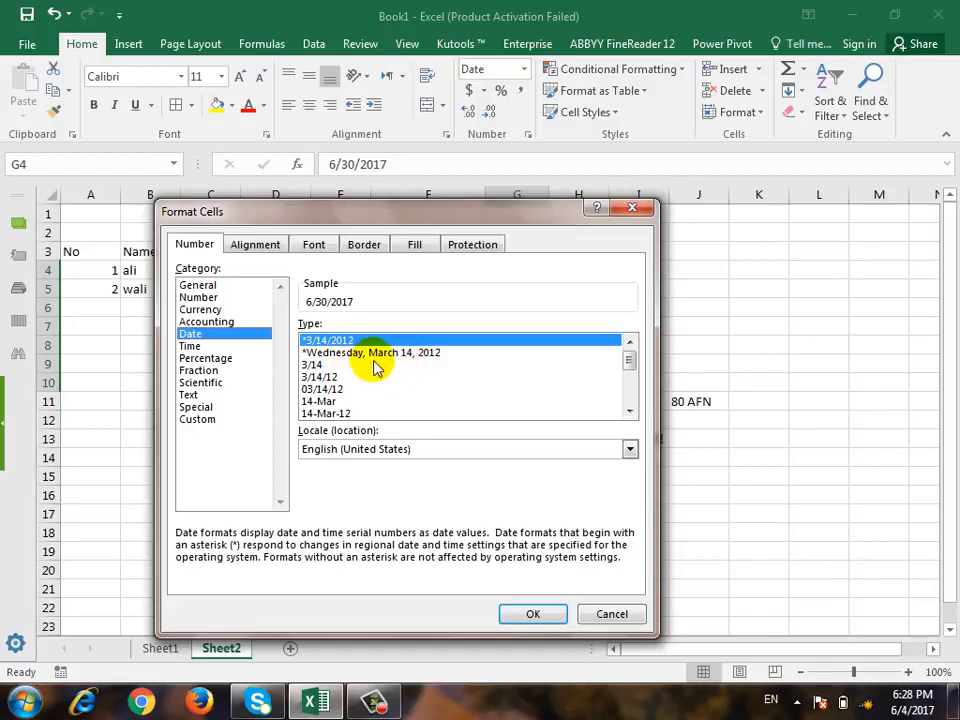
click(375, 354)
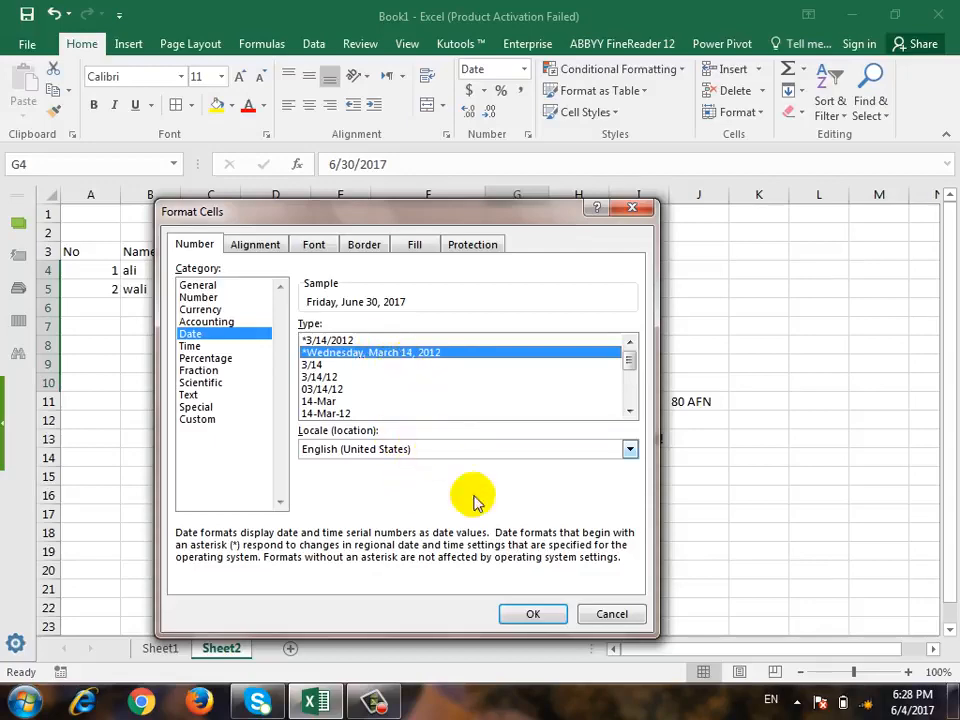
click(534, 613)
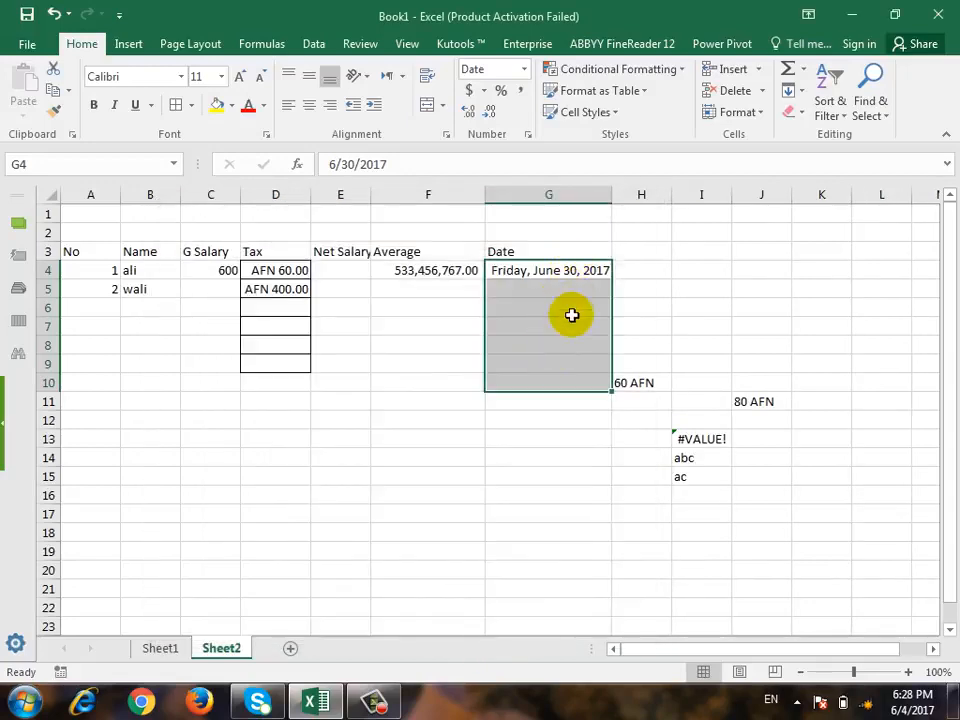
Enter 6-23-2017 in G5 of the Date column.
click(549, 291)
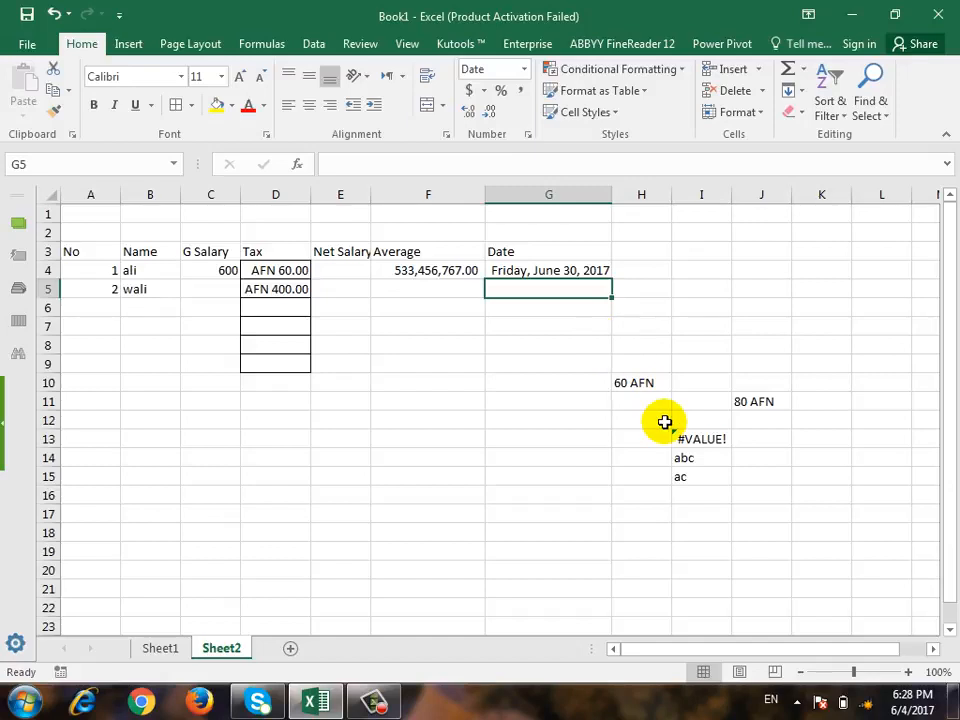
text(6-)
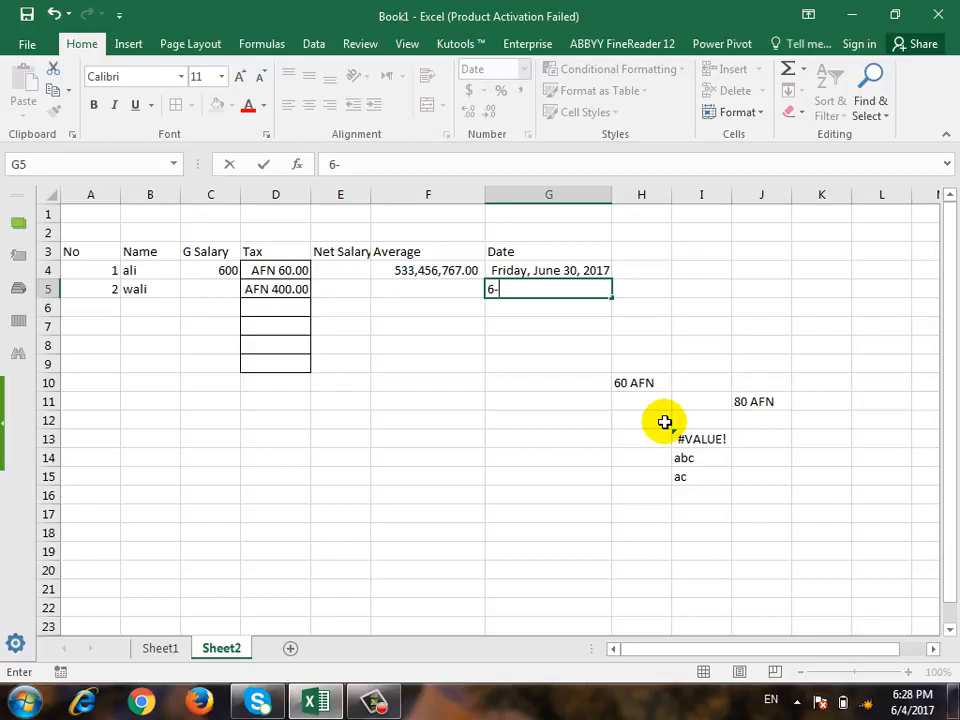
text(3)
key(BackSpace)
text(23-2017)
key(Return)
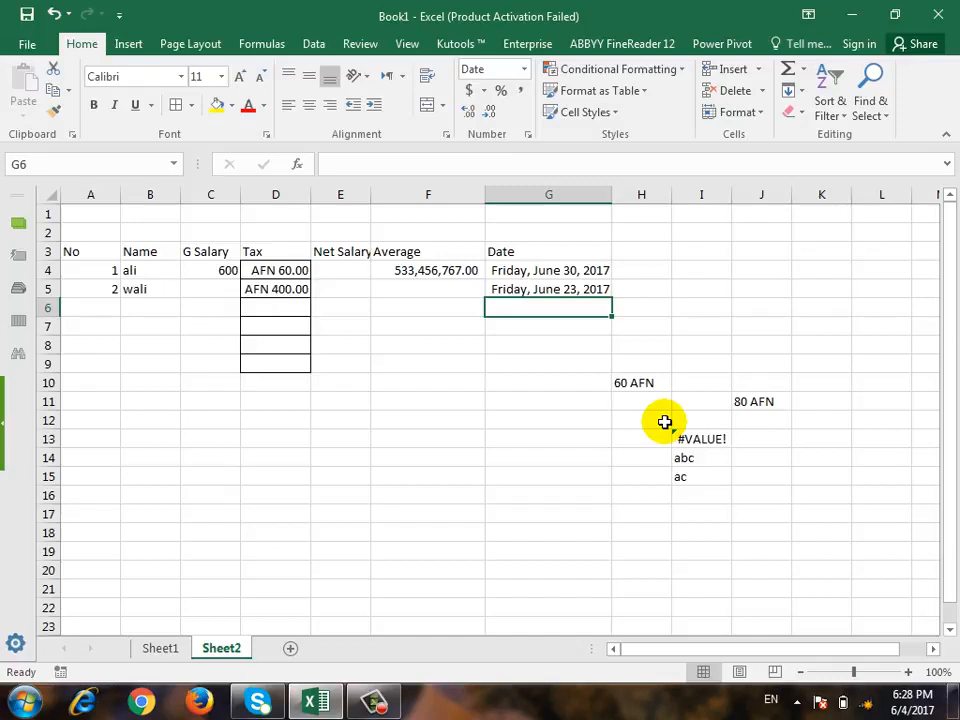
Examine the Date, Time, Percentage, Fraction, Scientific and Text number categories in Format Cells for G4:G11 without applying any.
drag(553, 272, 564, 402)
click(521, 134)
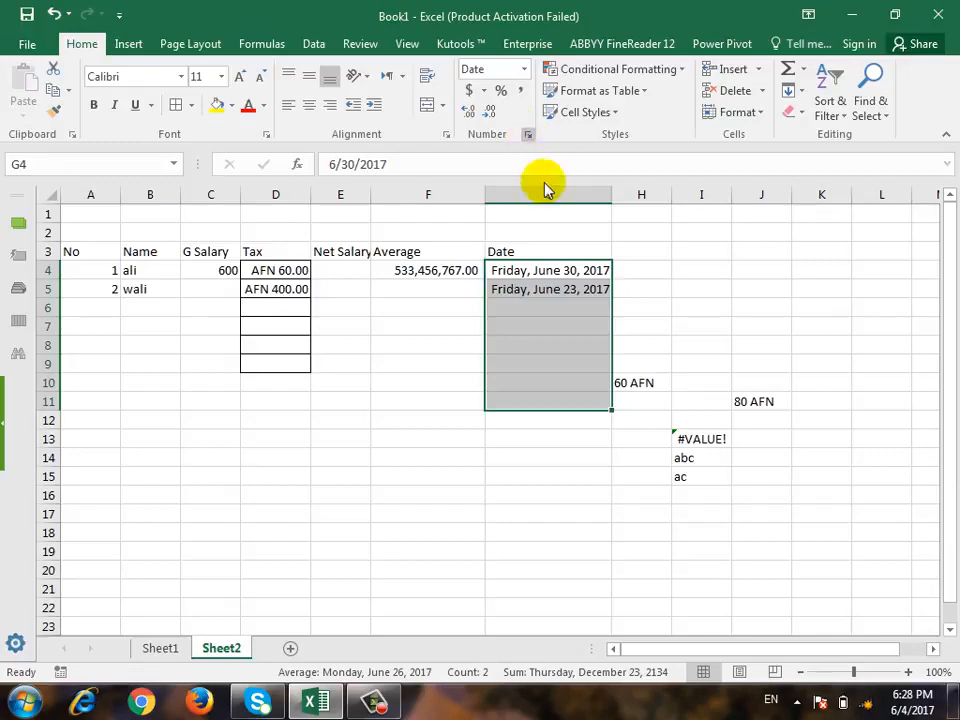
click(225, 334)
click(230, 346)
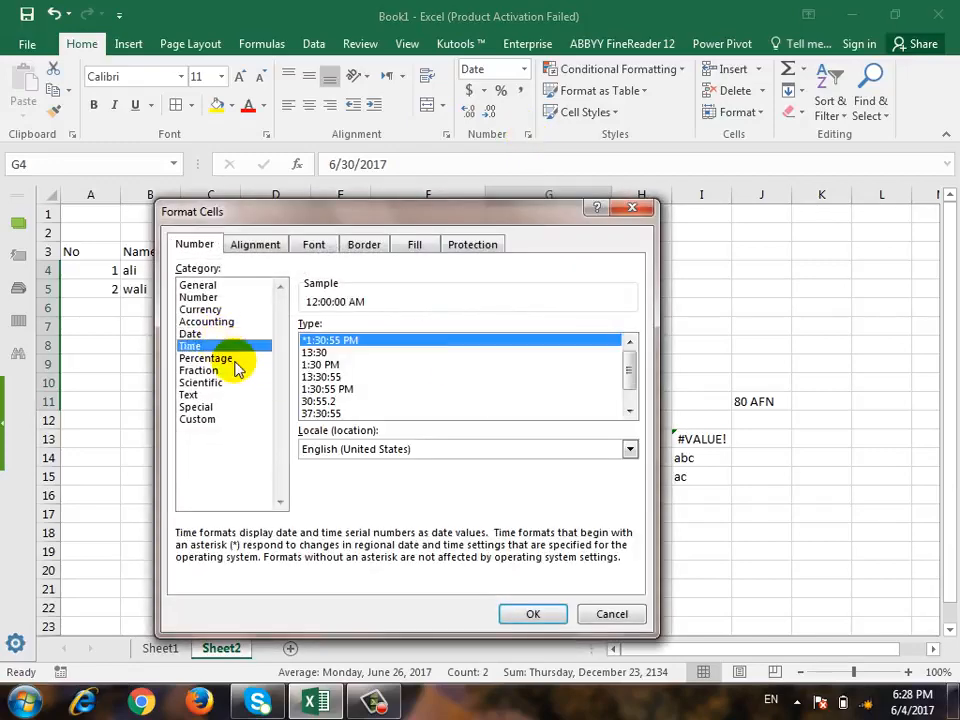
click(236, 359)
click(236, 370)
click(236, 382)
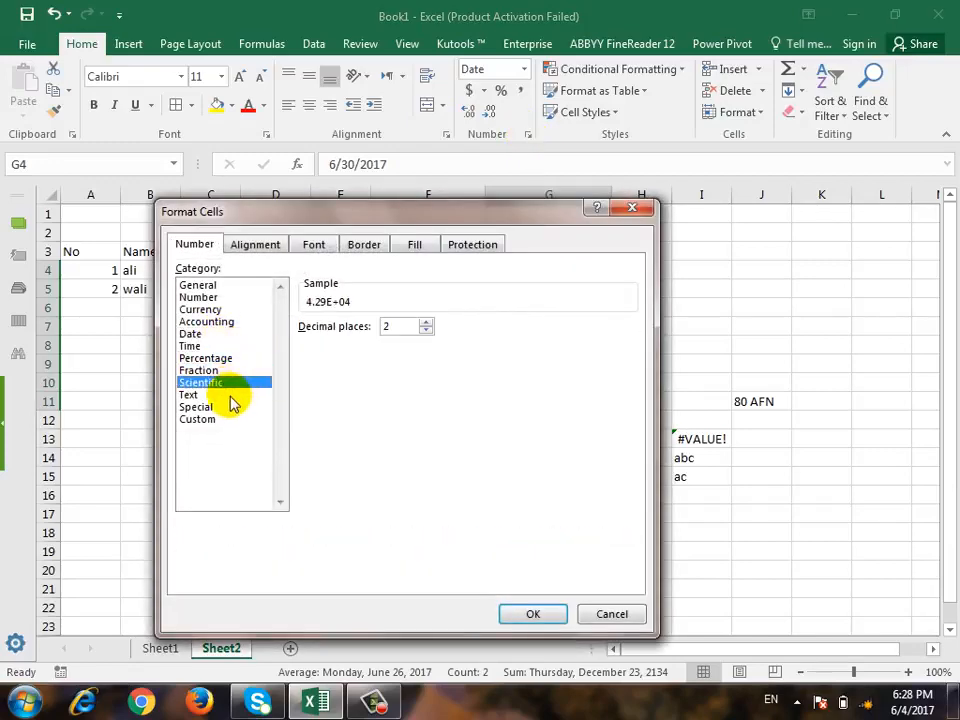
click(236, 394)
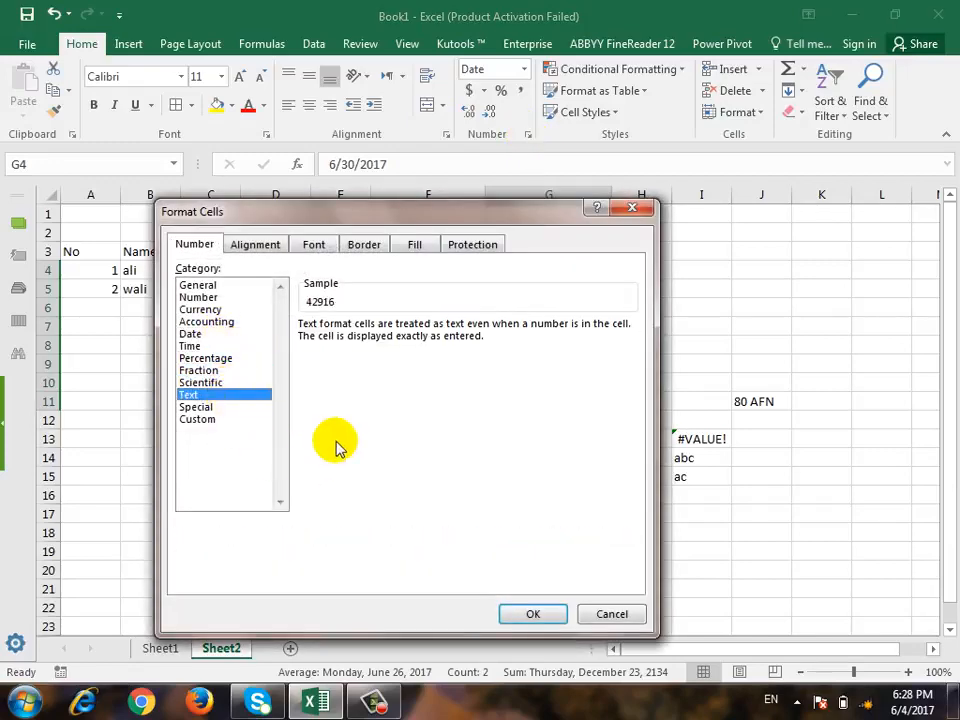
click(632, 614)
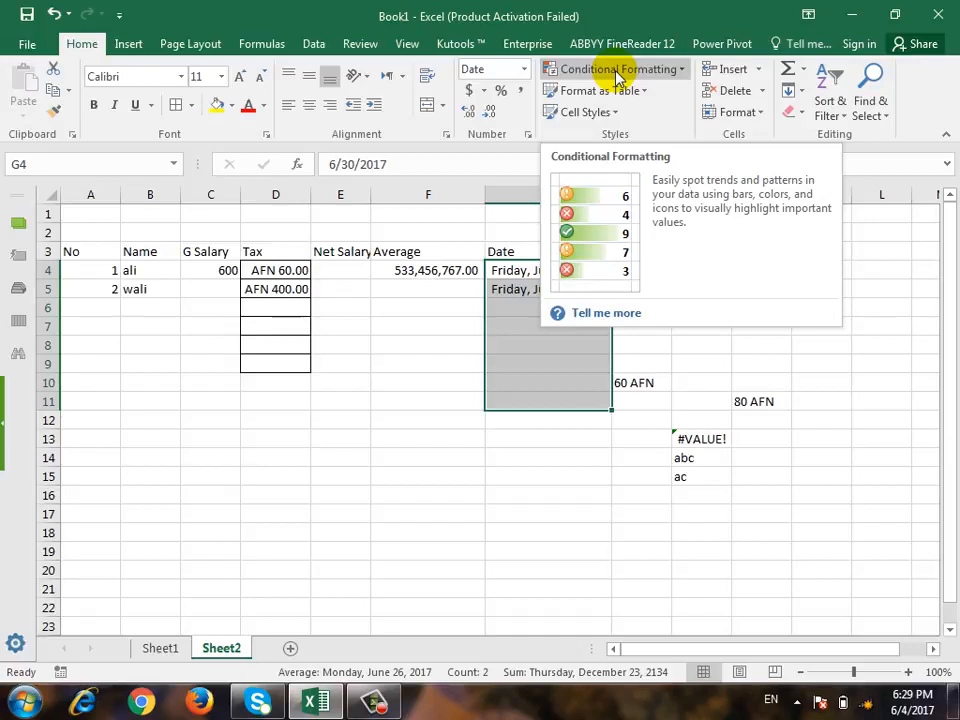
click(225, 326)
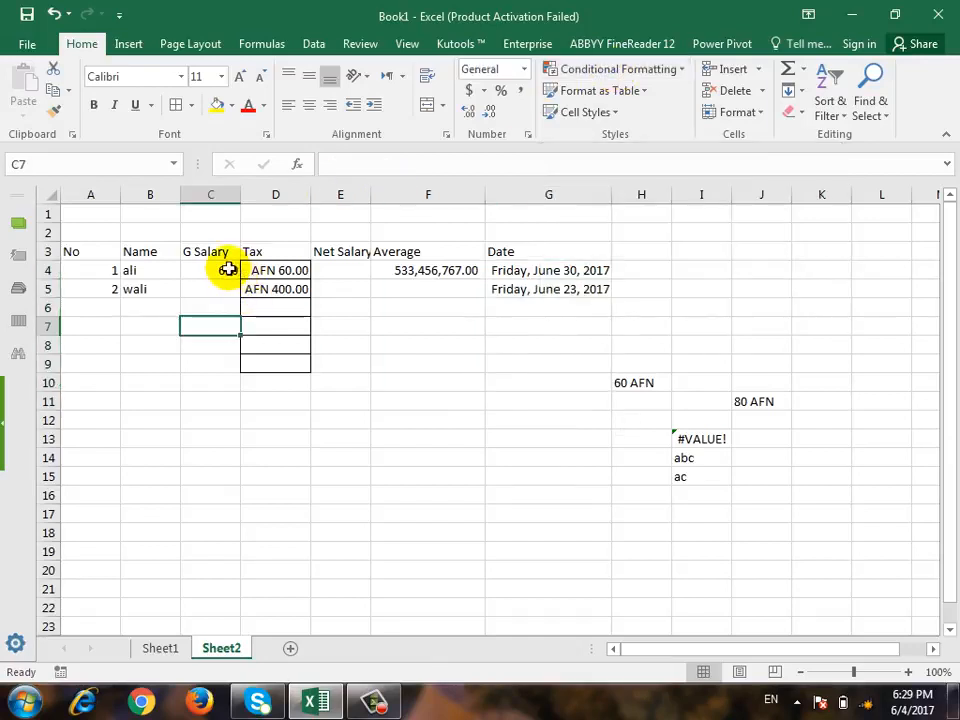
drag(227, 270, 219, 374)
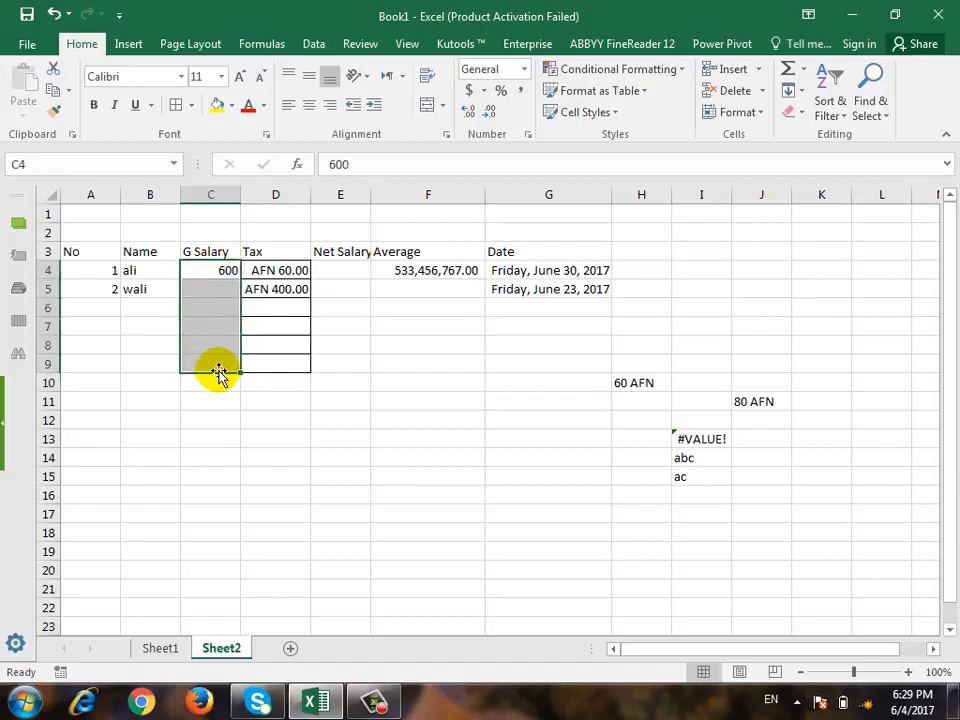
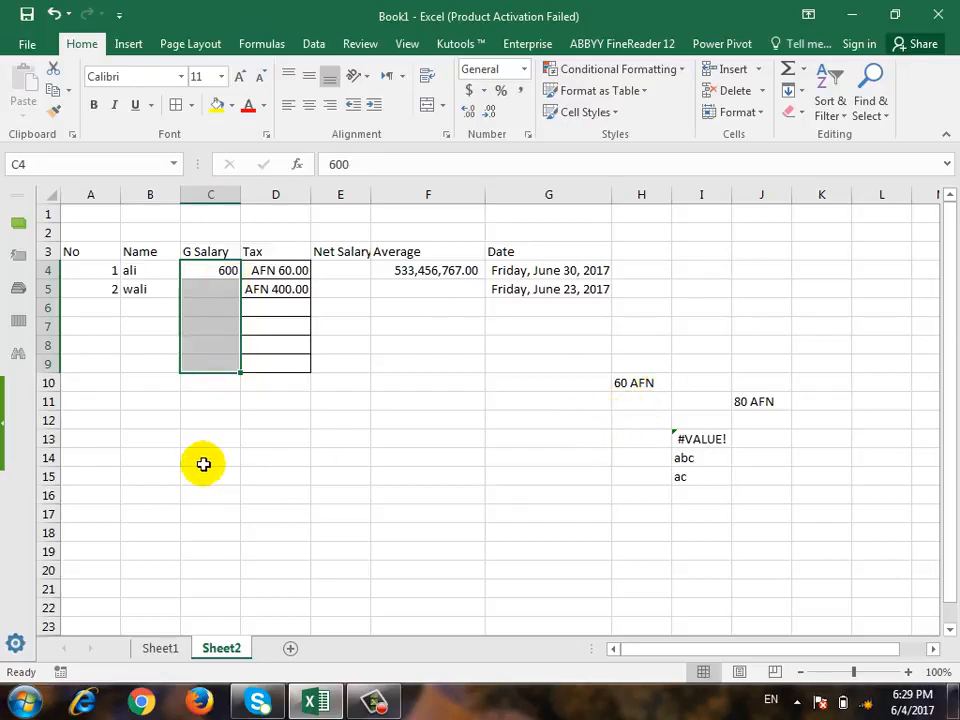
click(150, 495)
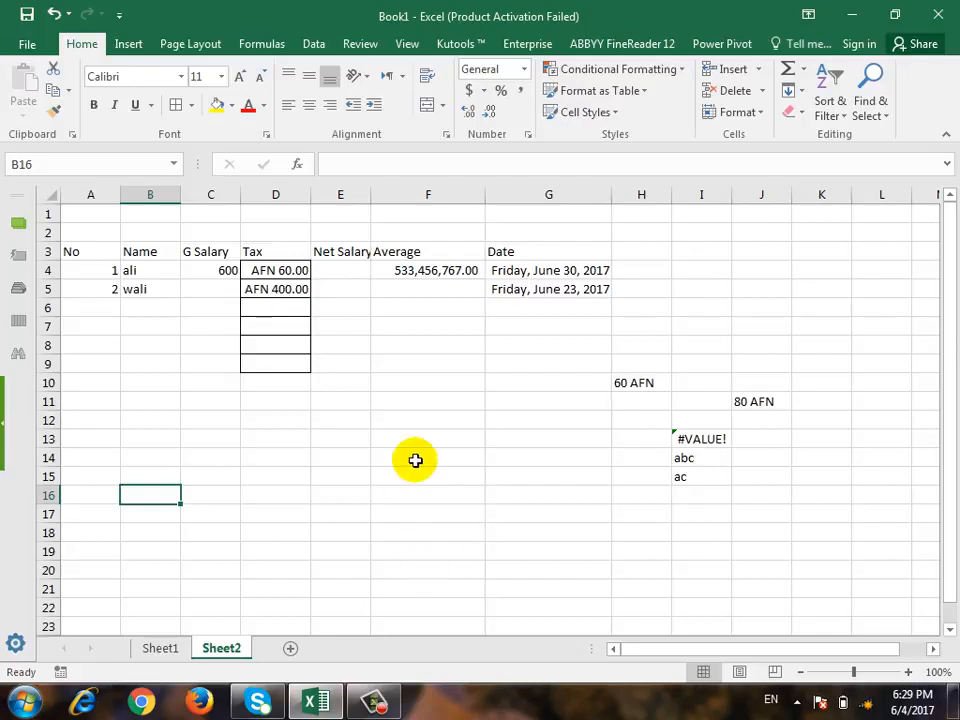
Add all borders to the G Salary cells C4:C9 and start a Greater Than highlight rule on them with threshold 1000.
click(205, 274)
drag(209, 295, 205, 368)
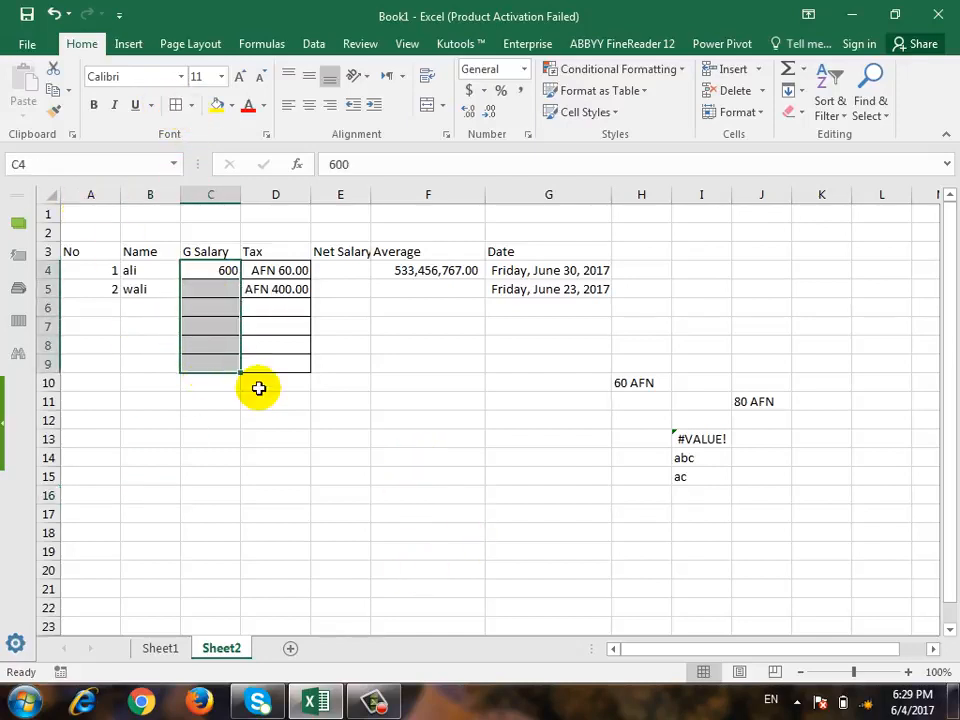
click(688, 76)
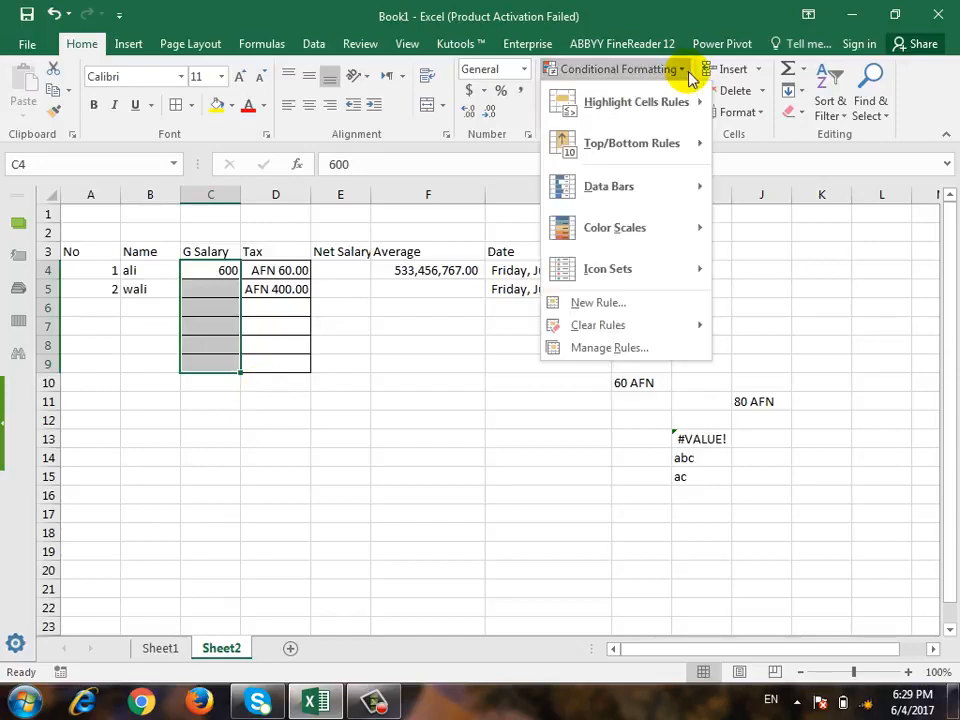
mouse_move(662, 126)
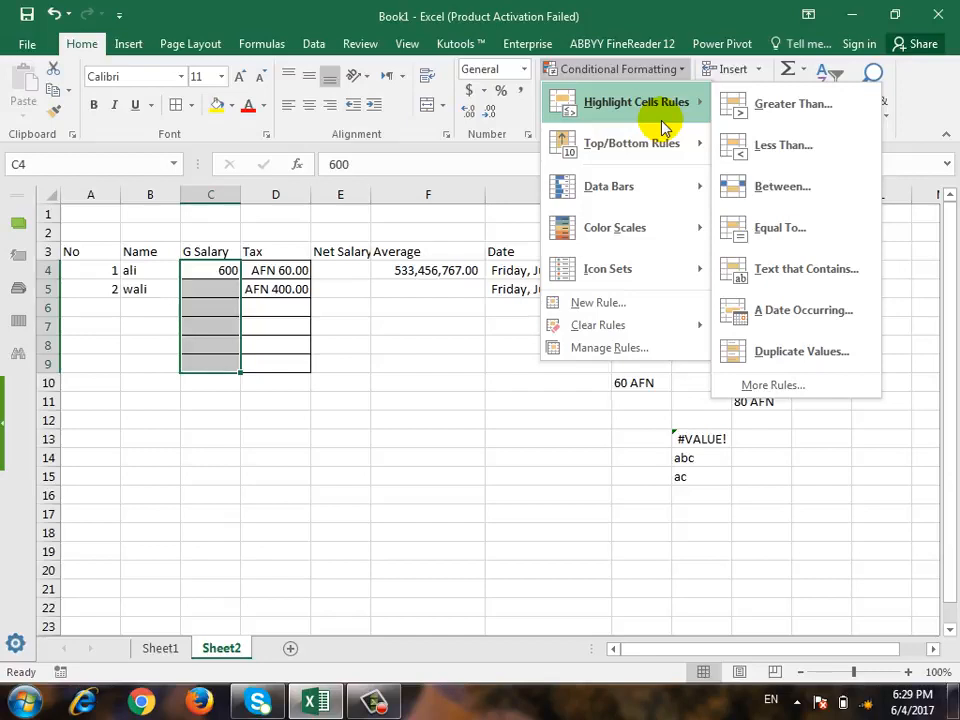
click(818, 110)
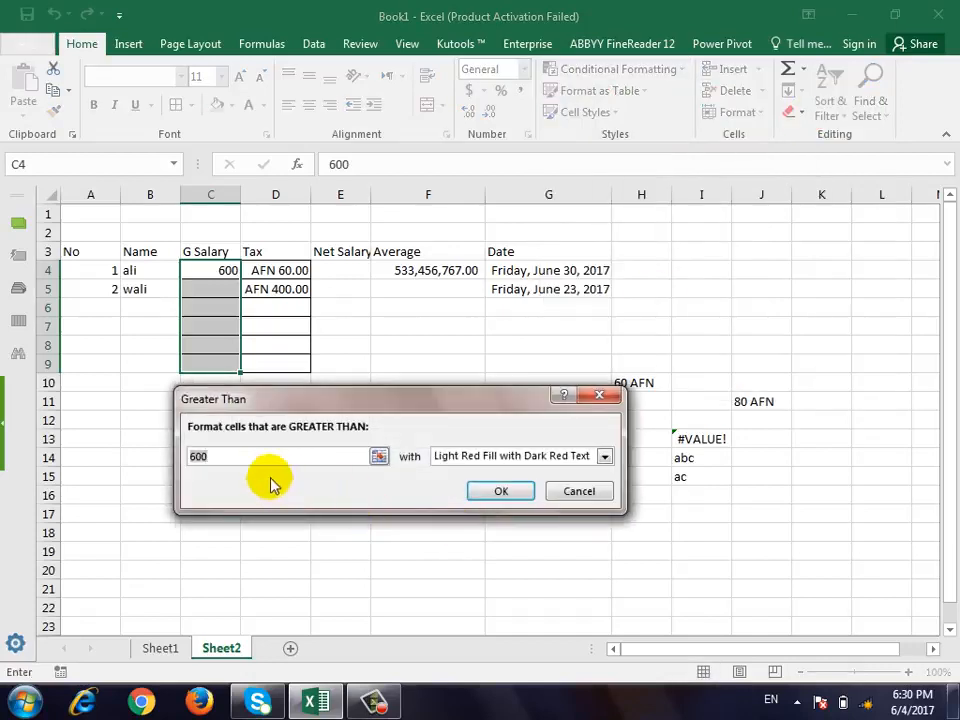
click(270, 456)
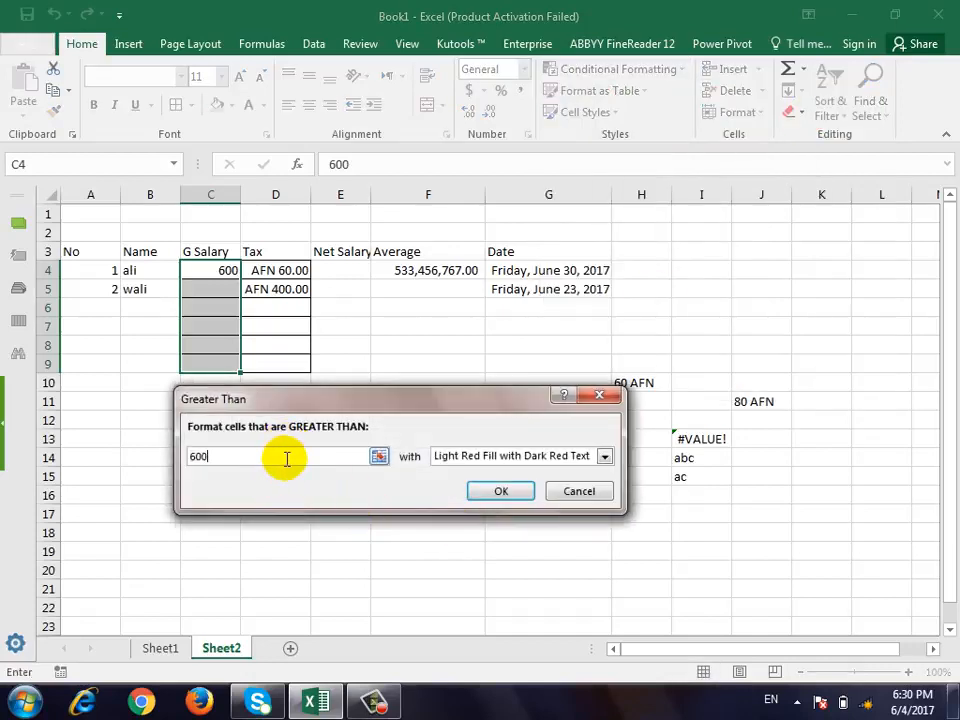
key(BackSpace)
key(BackSpace)
key(BackSpace)
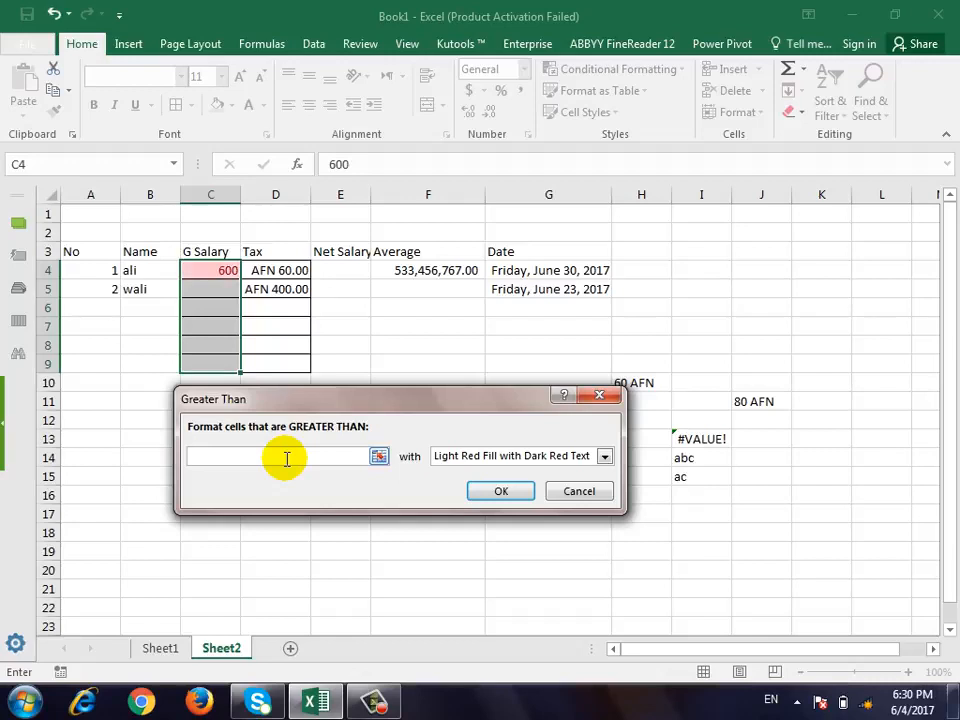
text(1000)
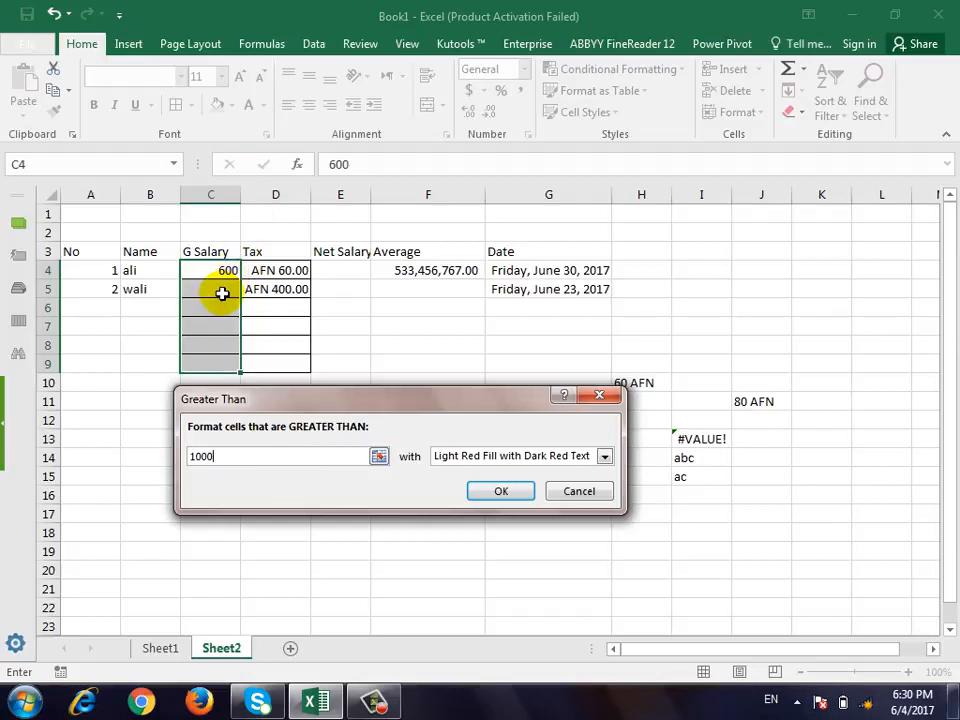
Examine the Font, Border and Fill options of the rule's custom format without setting any.
click(530, 462)
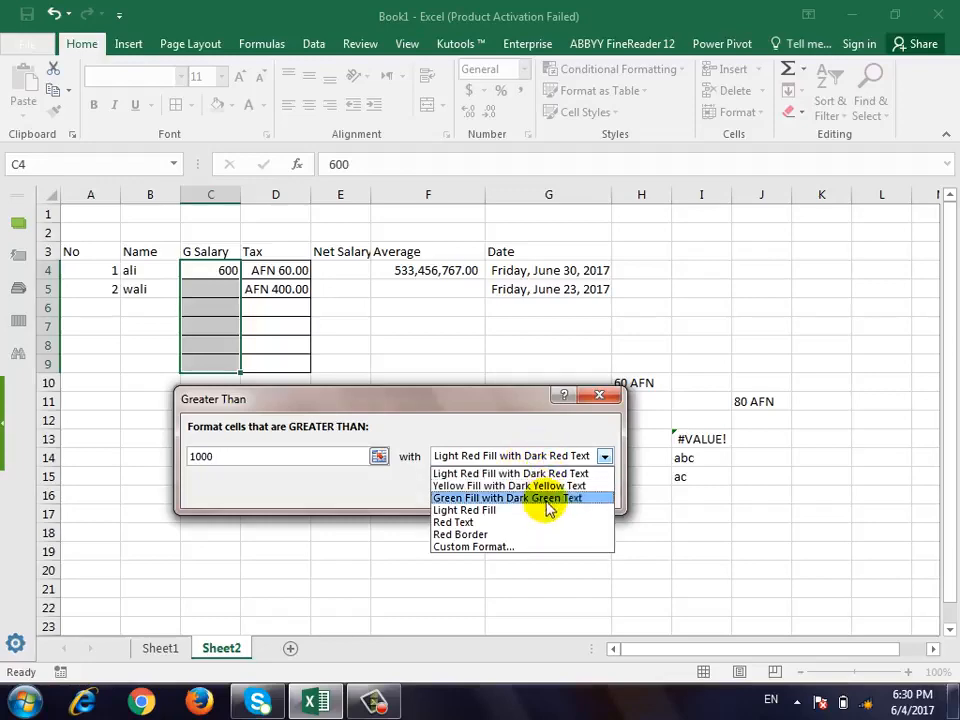
click(525, 547)
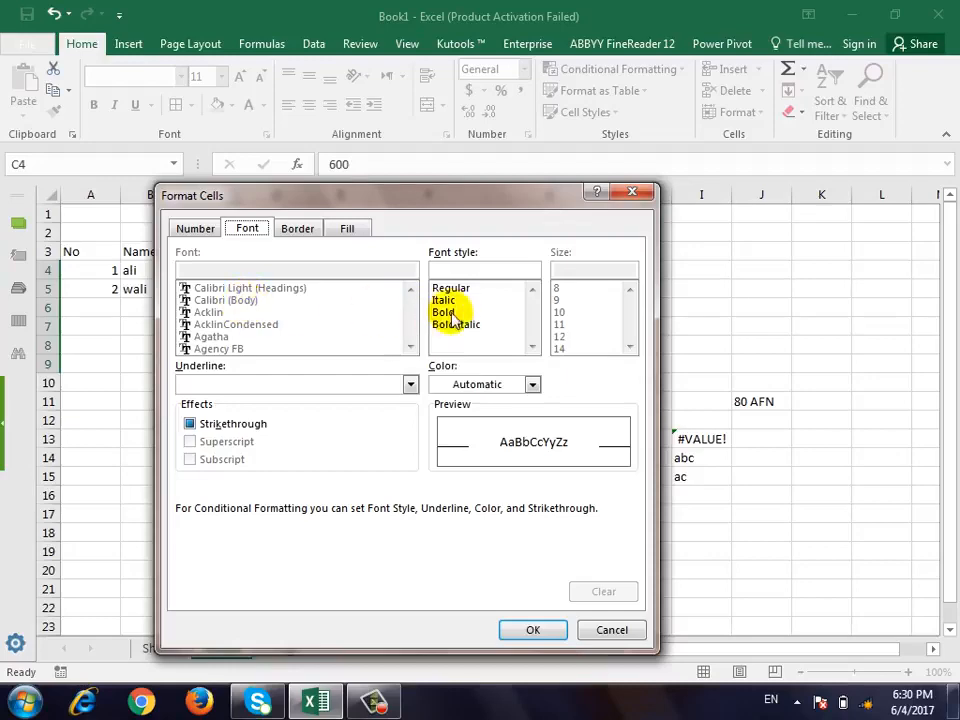
click(300, 230)
click(350, 232)
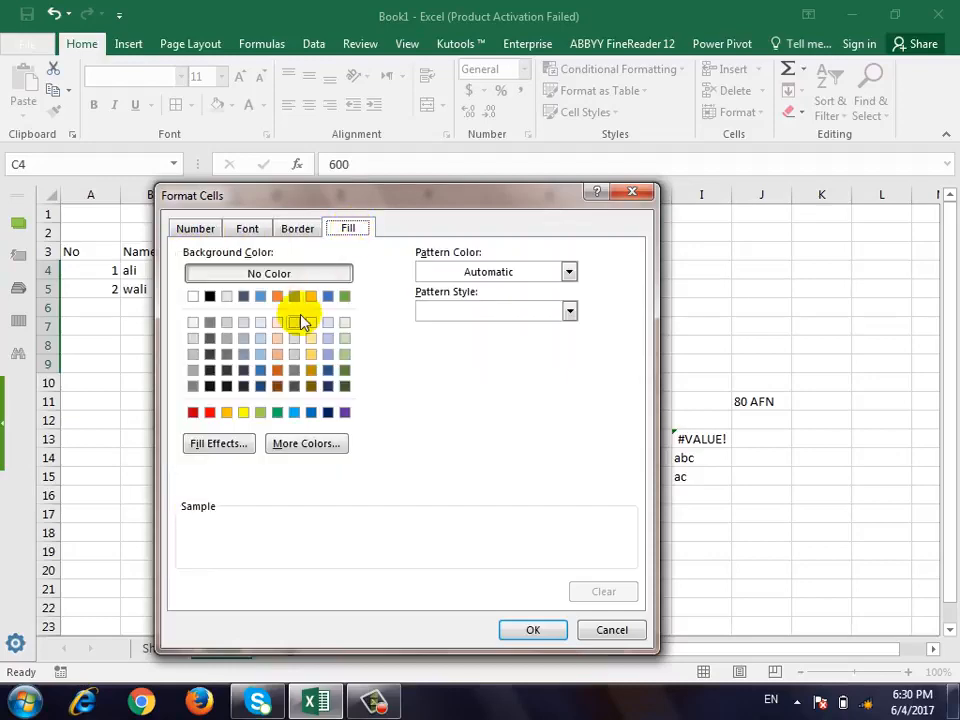
click(620, 630)
Apply the Greater Than 1000 rule to C4:C9 with Light Red Fill with Dark Red Text.
click(575, 455)
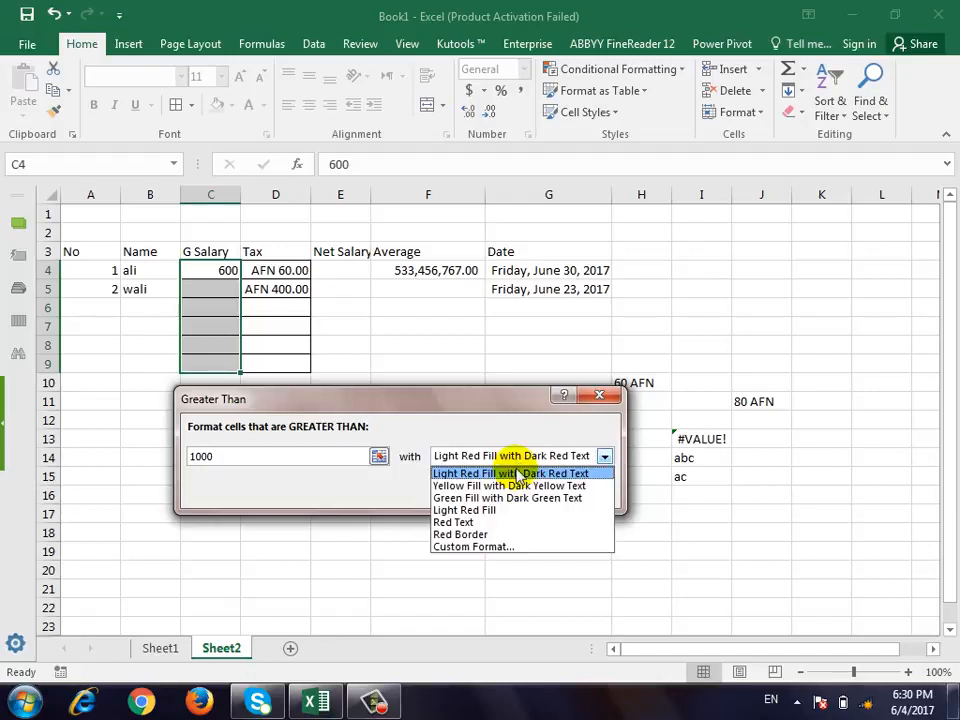
click(512, 473)
click(294, 458)
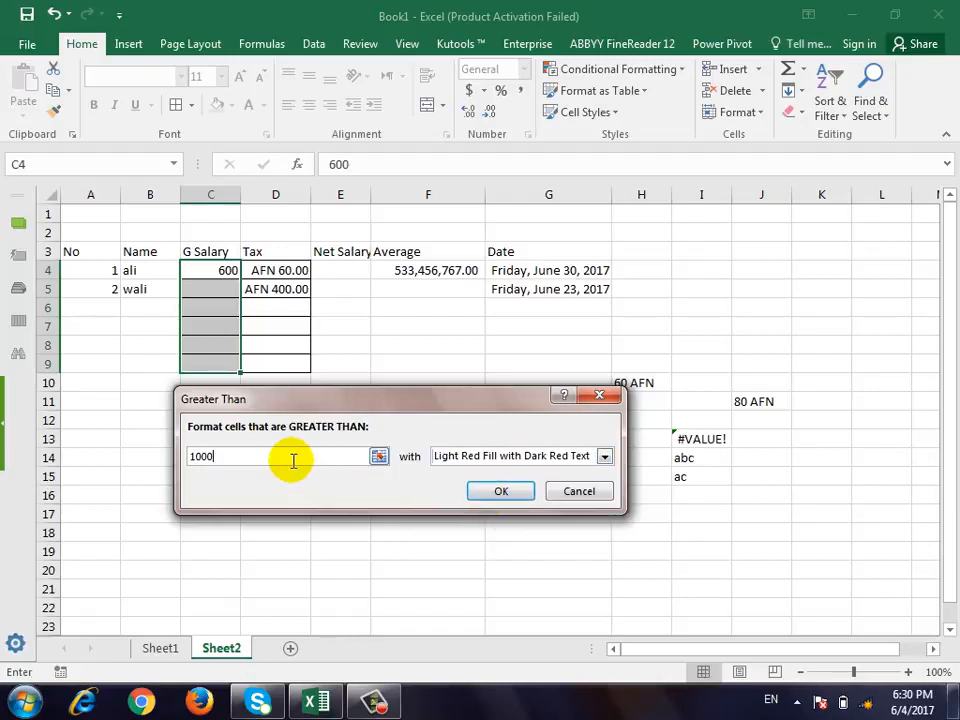
click(471, 491)
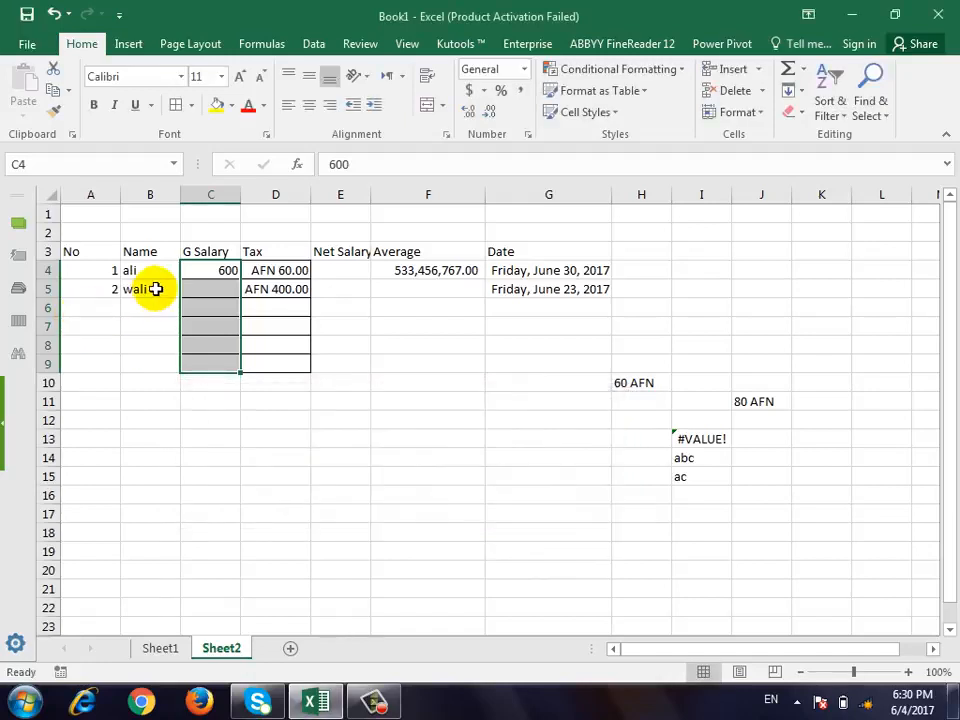
Test the highlight rule by entering 1100 in C7, 55 in C8 and 1200 in C4.
click(206, 328)
text(1100)
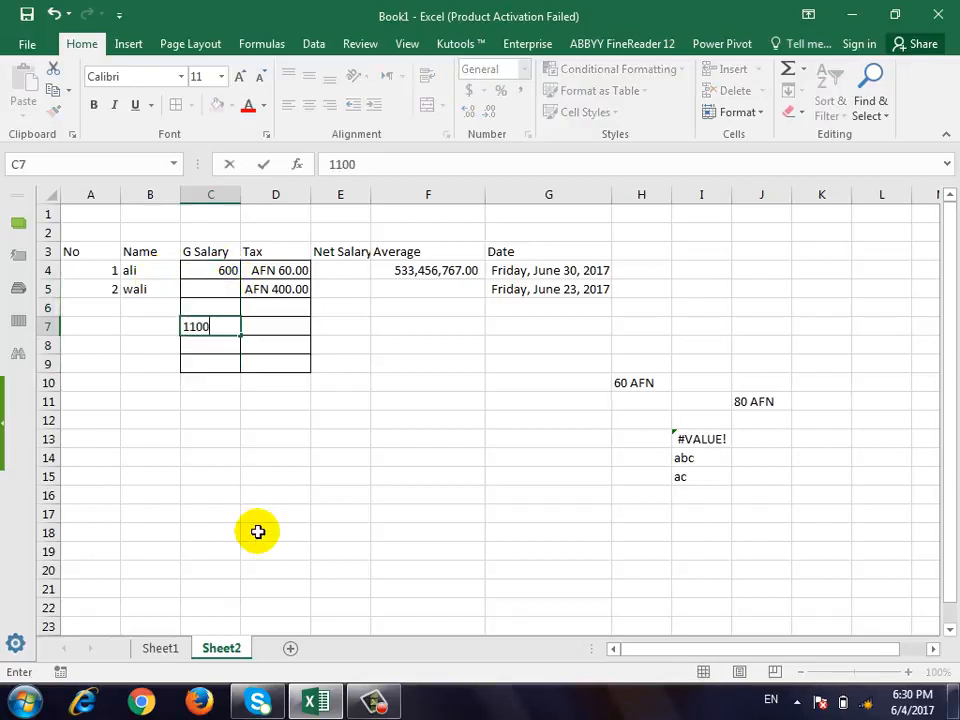
key(Return)
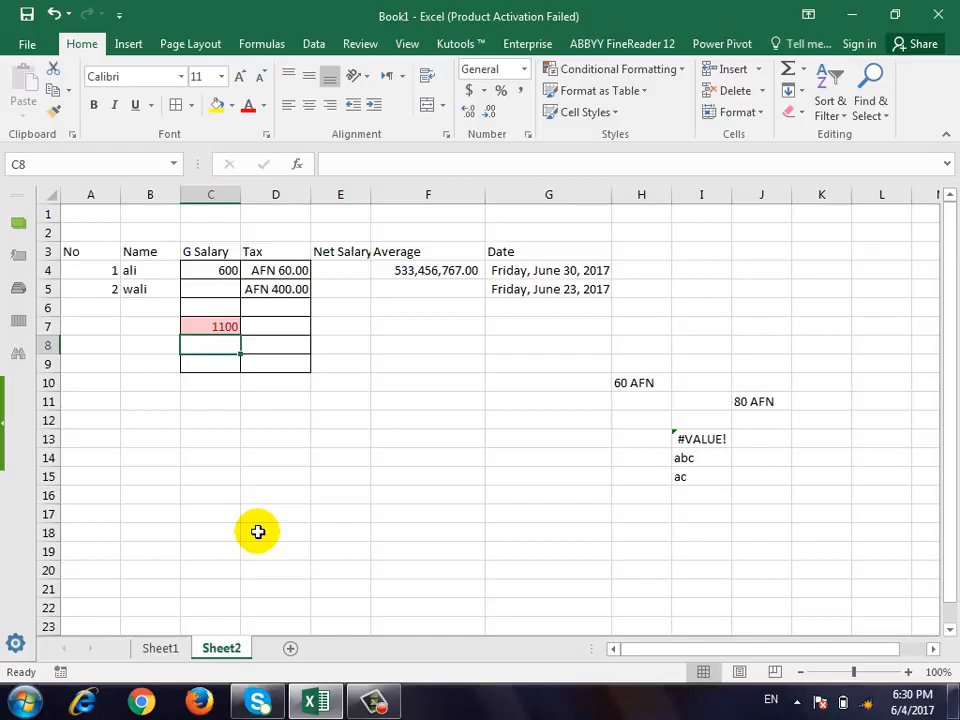
text(55)
key(Up)
key(Up)
key(Up)
key(Up)
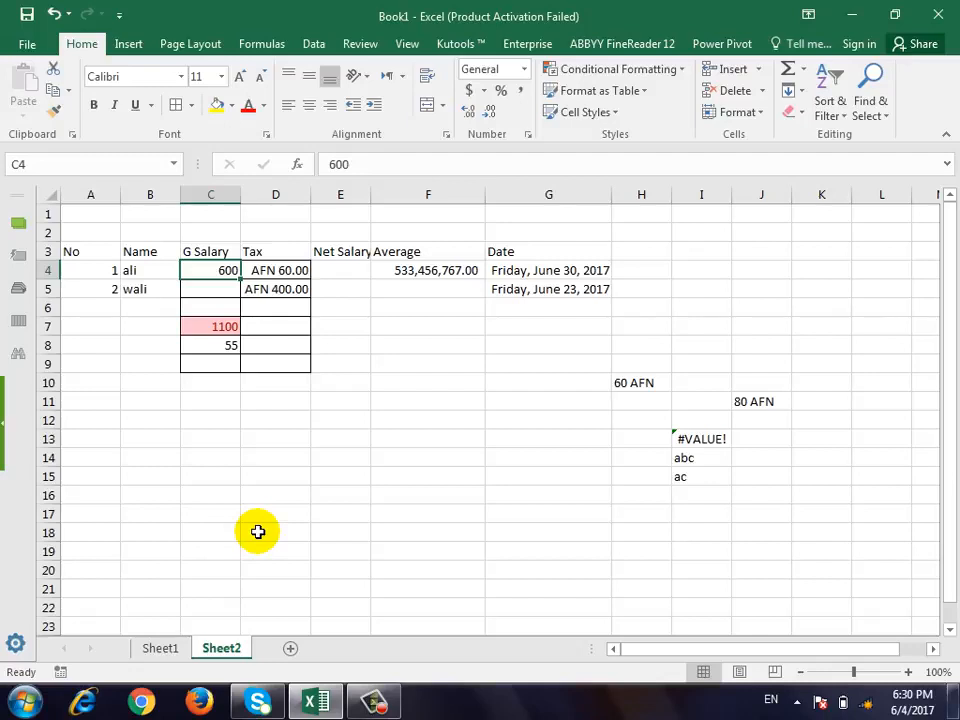
text(1200)
key(Return)
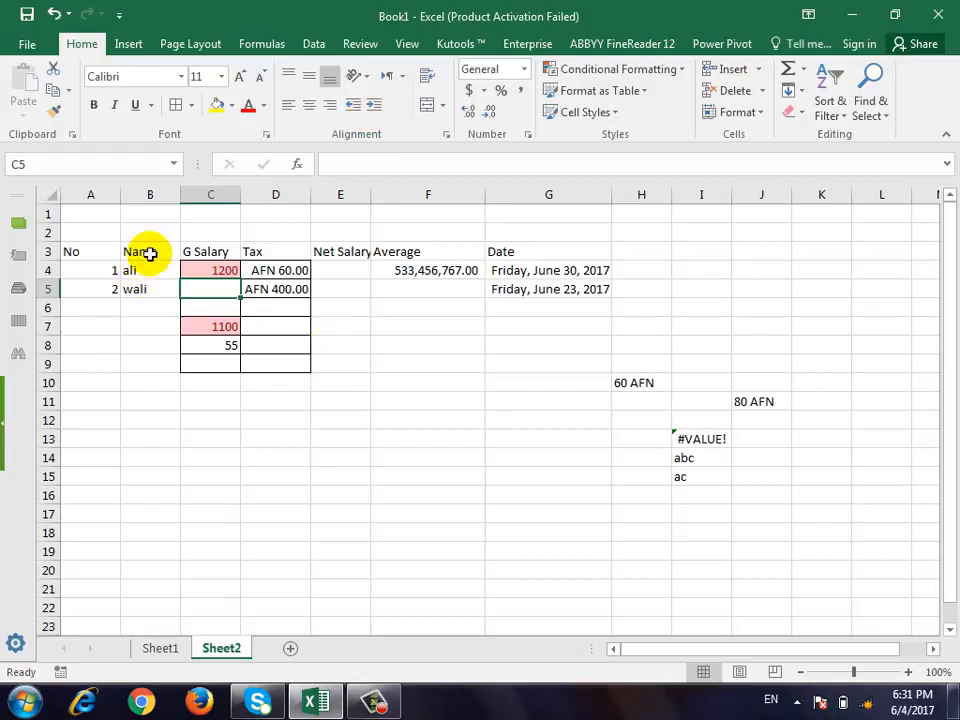
Examine the Less Than highlight rule settings for C4:C9 without applying the rule.
drag(190, 271, 205, 364)
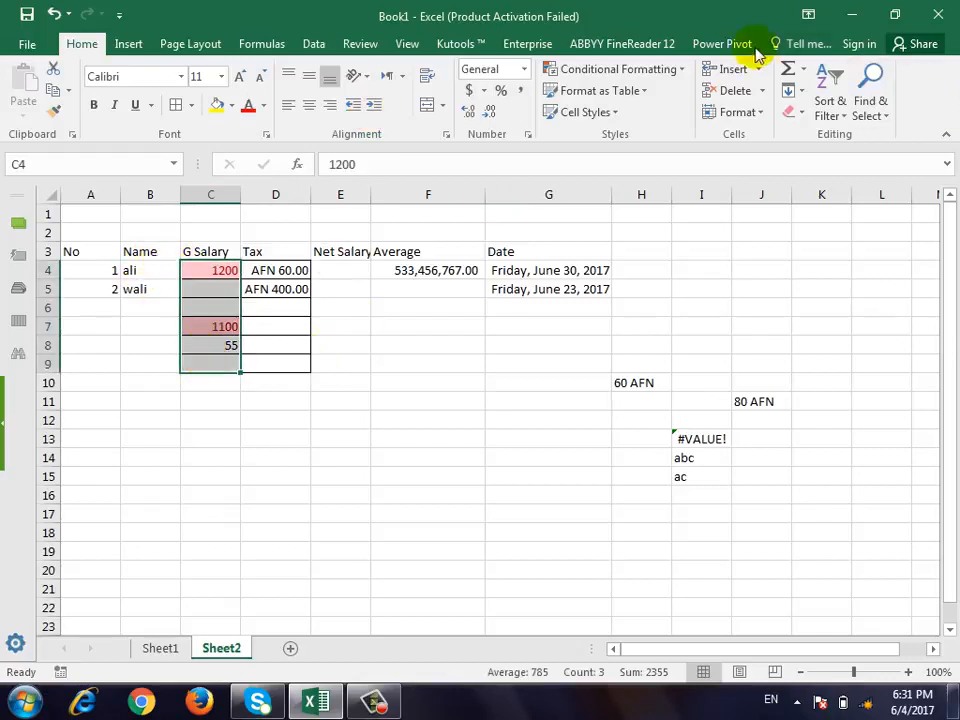
click(678, 70)
mouse_move(636, 103)
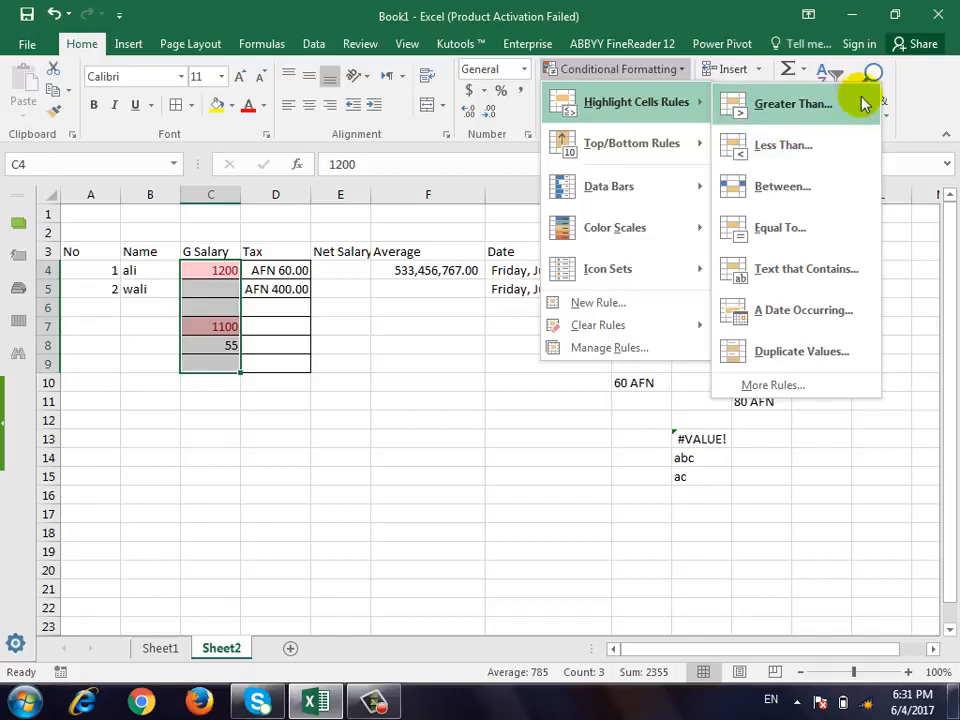
click(857, 152)
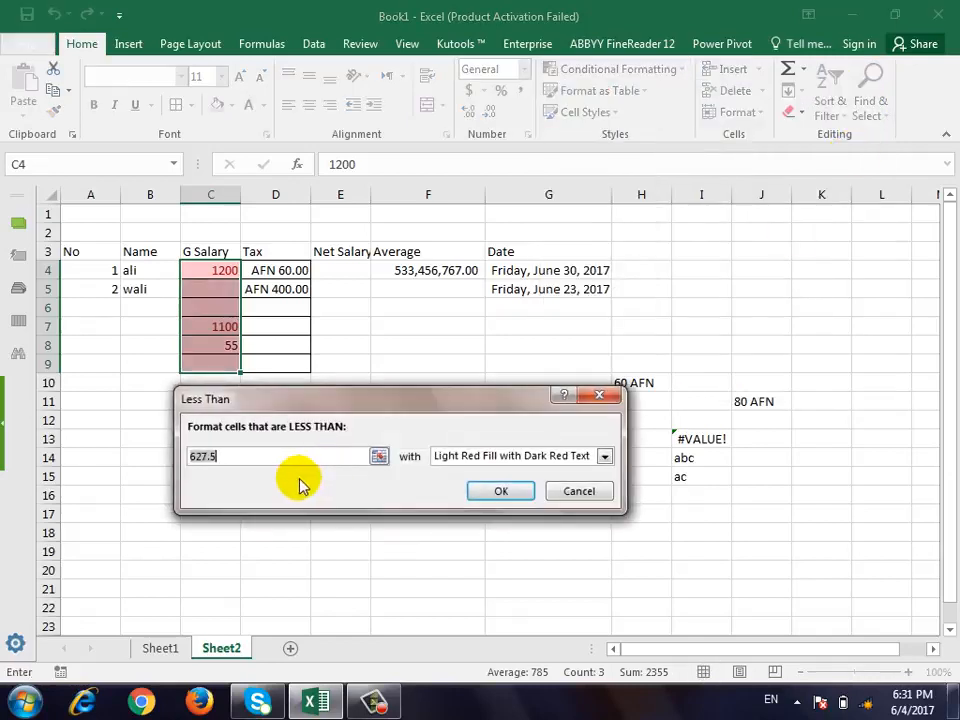
click(579, 492)
Examine the date periods and format choices of the A Date Occurring highlight rule for C4:C9 without applying it.
click(681, 69)
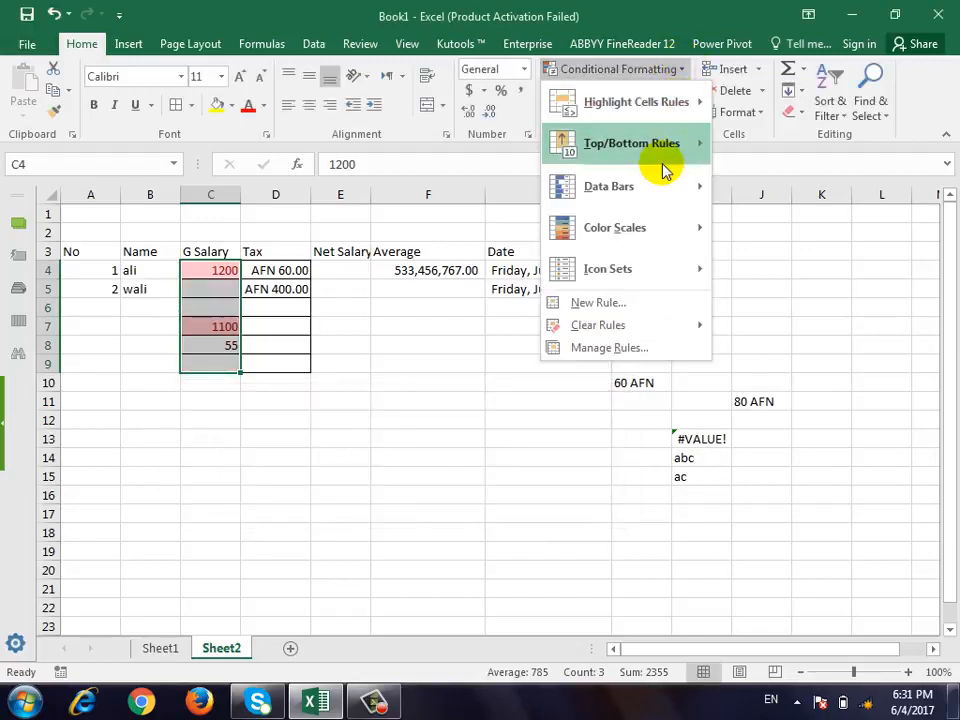
mouse_move(676, 96)
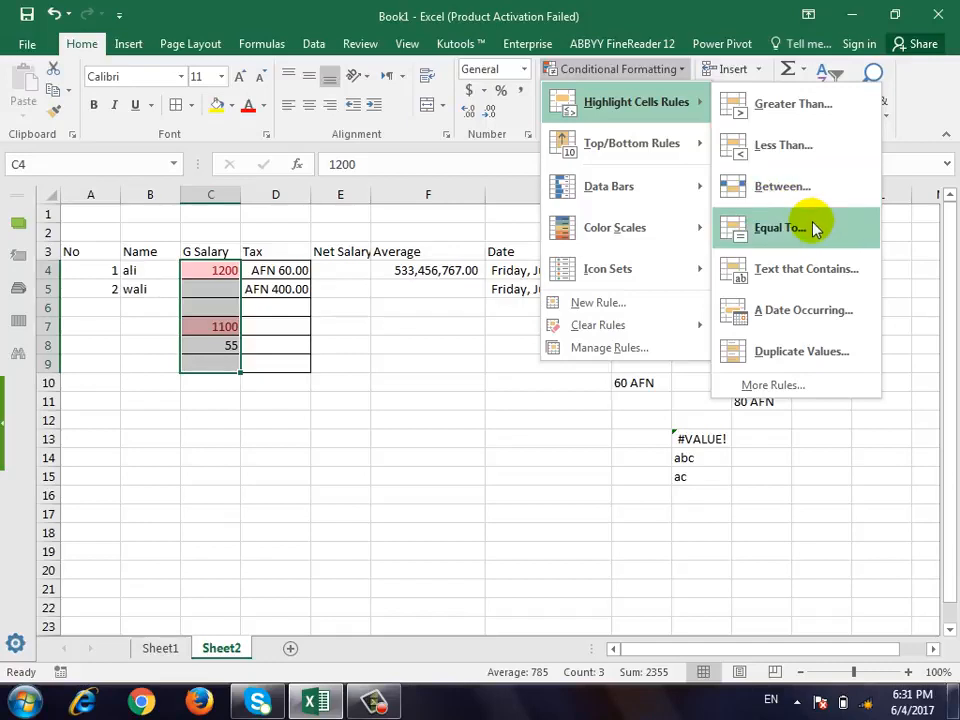
click(838, 313)
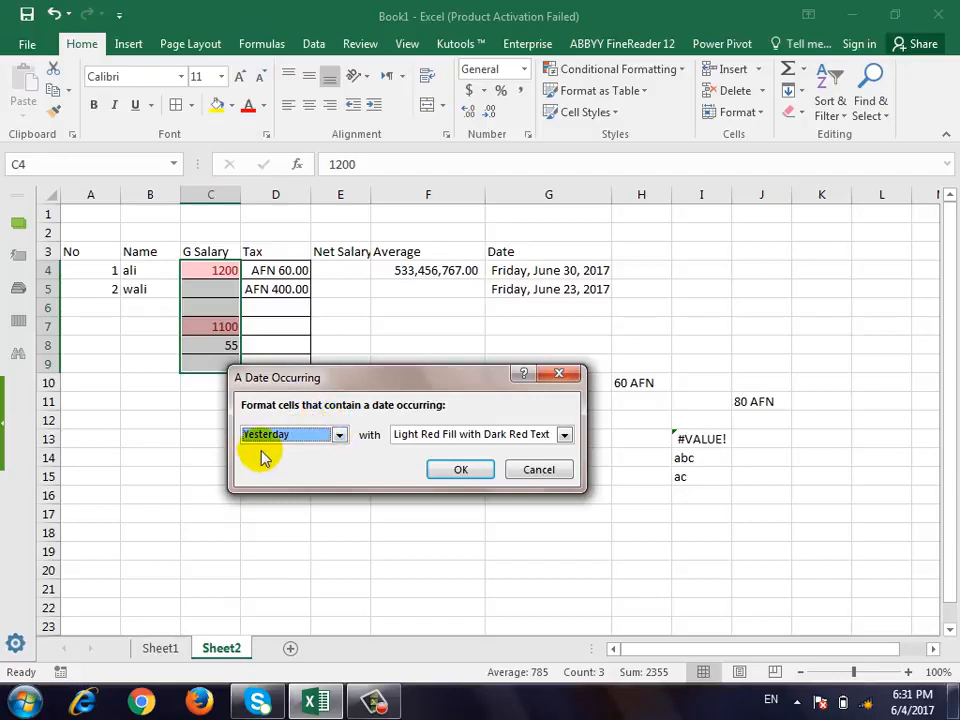
click(429, 436)
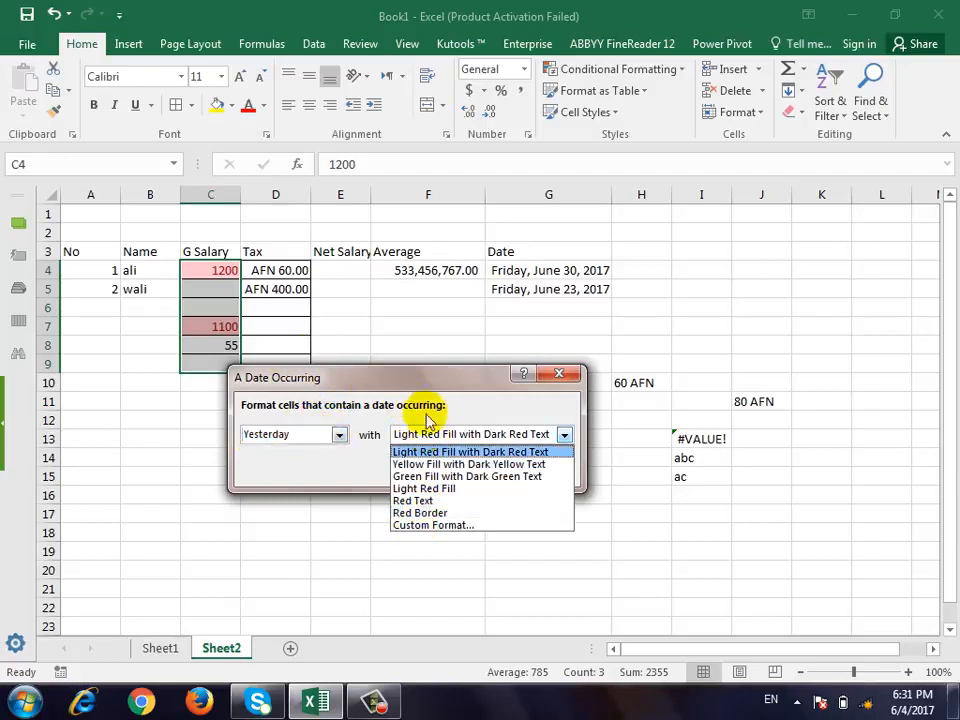
click(427, 403)
click(339, 433)
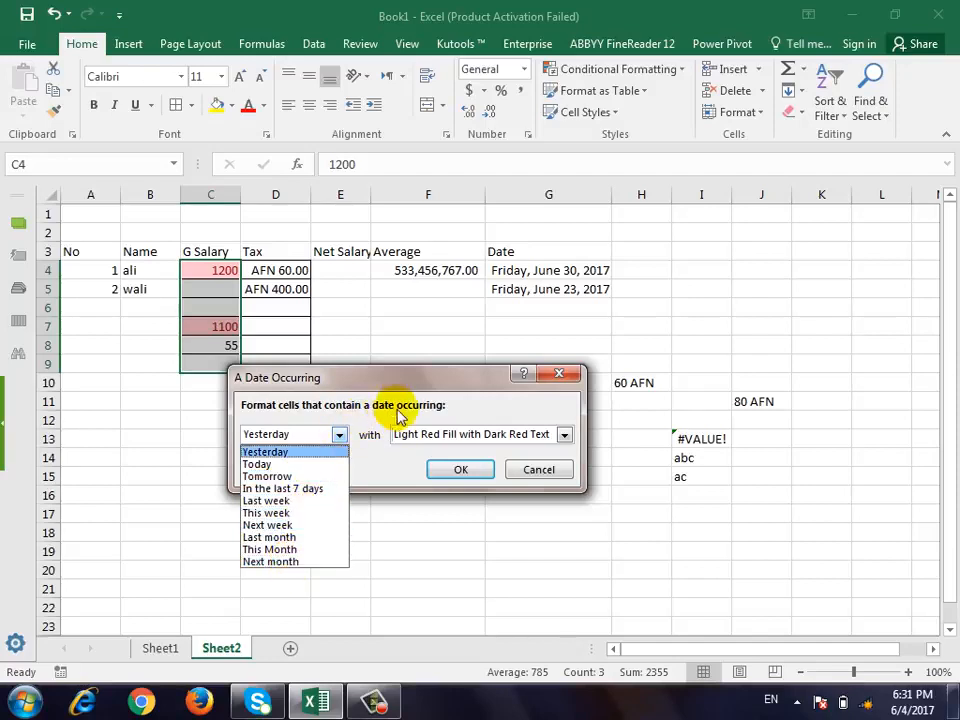
click(557, 474)
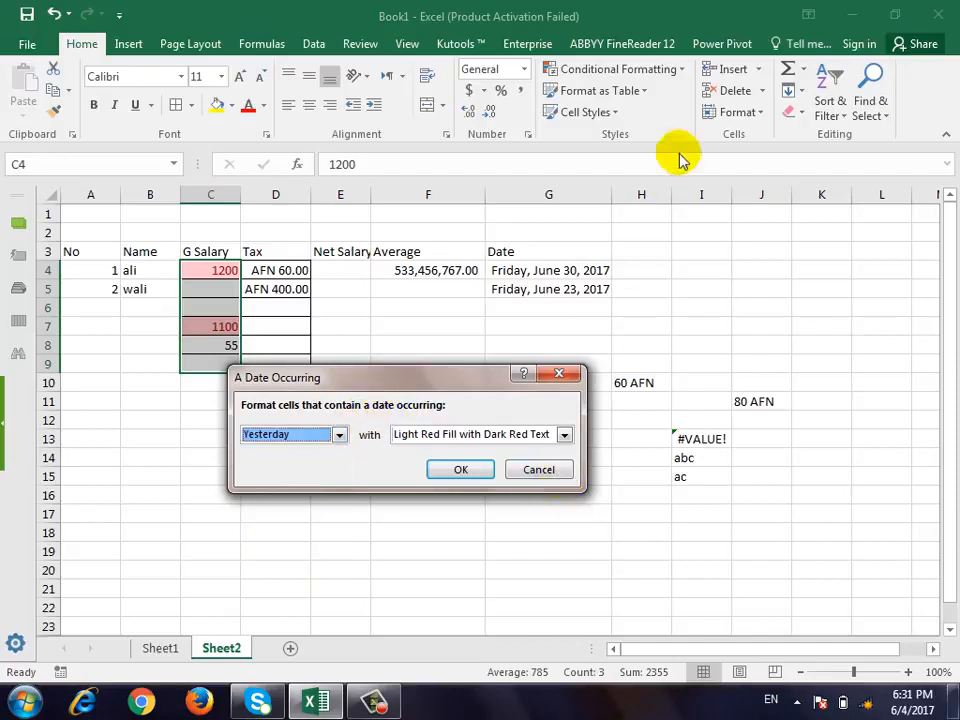
click(549, 474)
Apply the Duplicate Values highlight rule to B4:B9 with Yellow Fill with Dark Yellow Text.
click(675, 69)
mouse_move(668, 101)
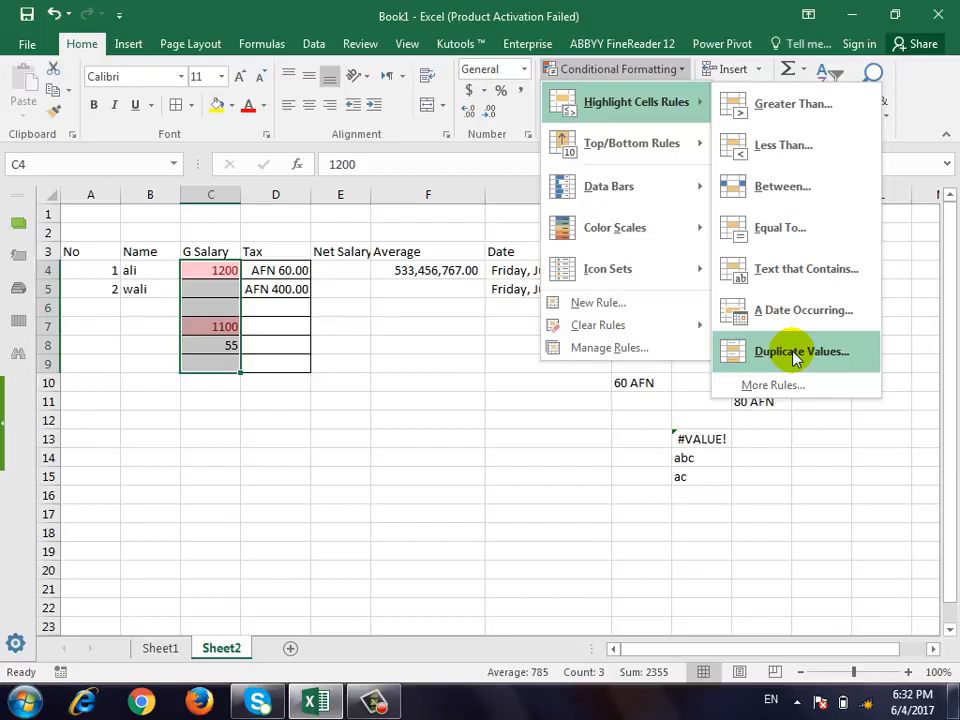
click(111, 198)
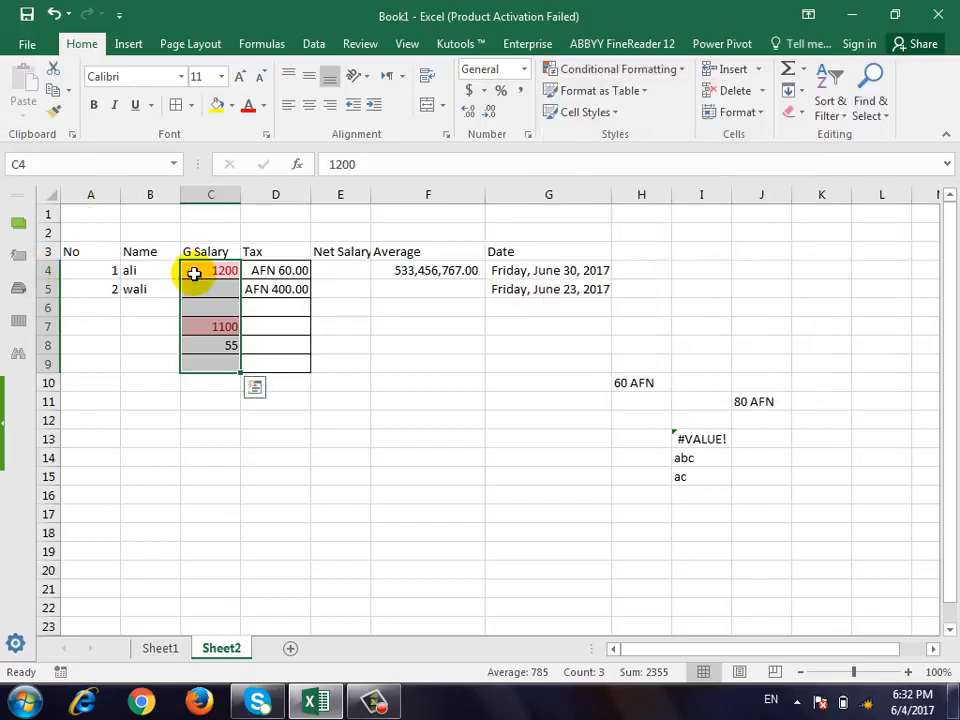
drag(137, 270, 141, 362)
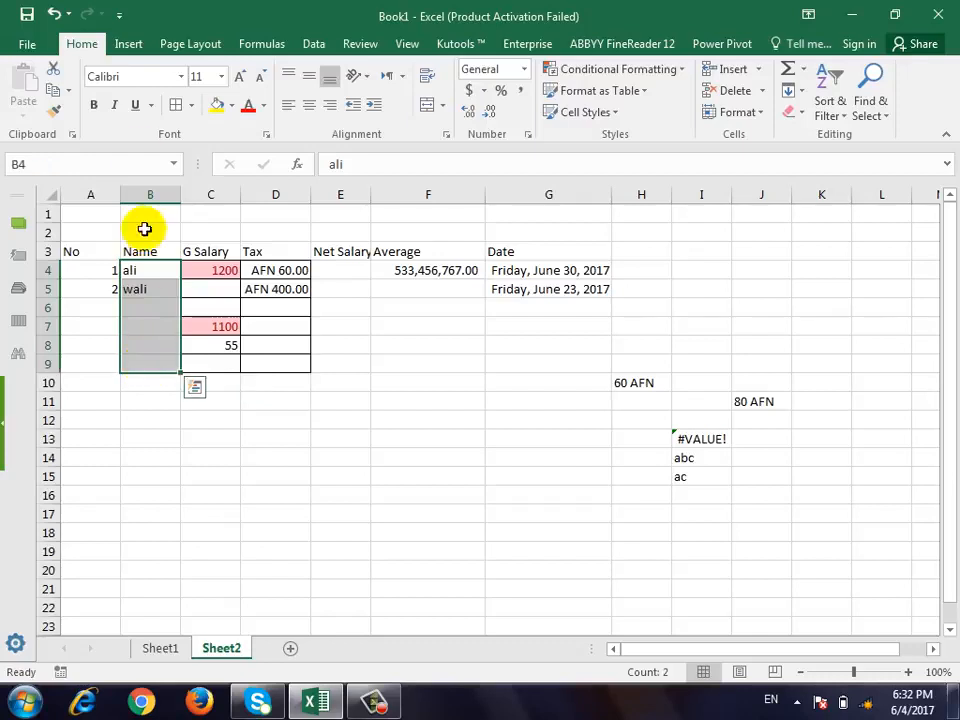
click(681, 69)
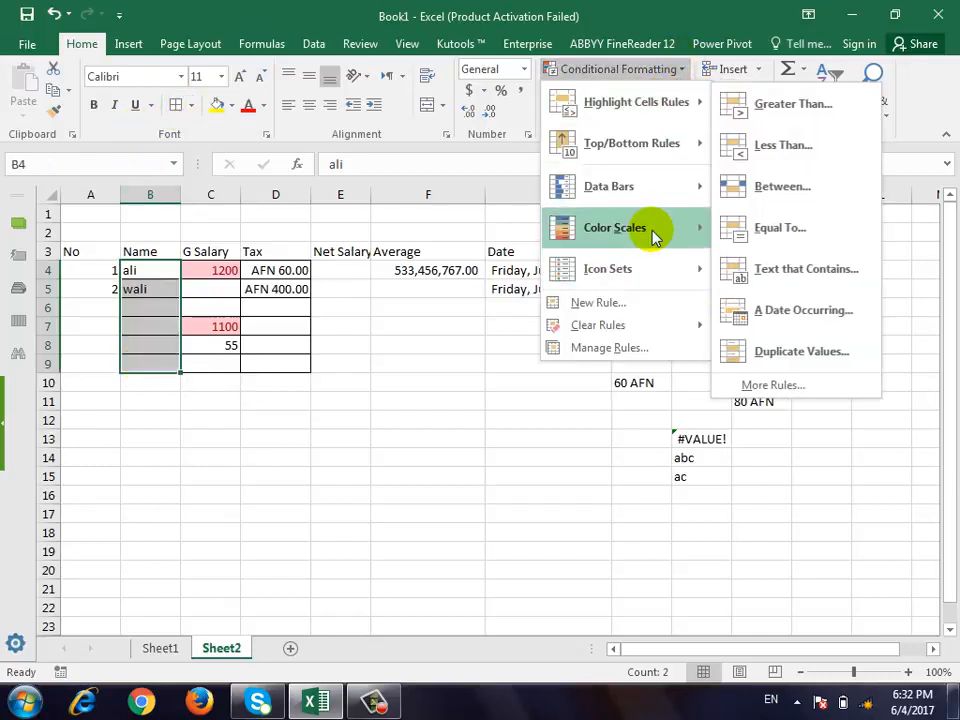
click(766, 351)
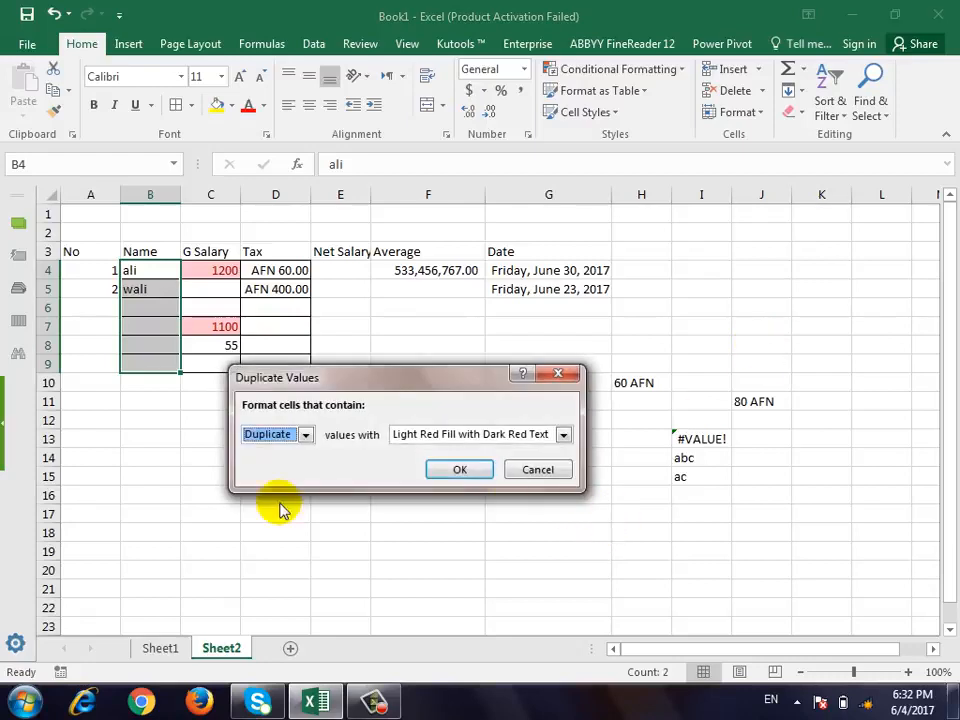
click(450, 436)
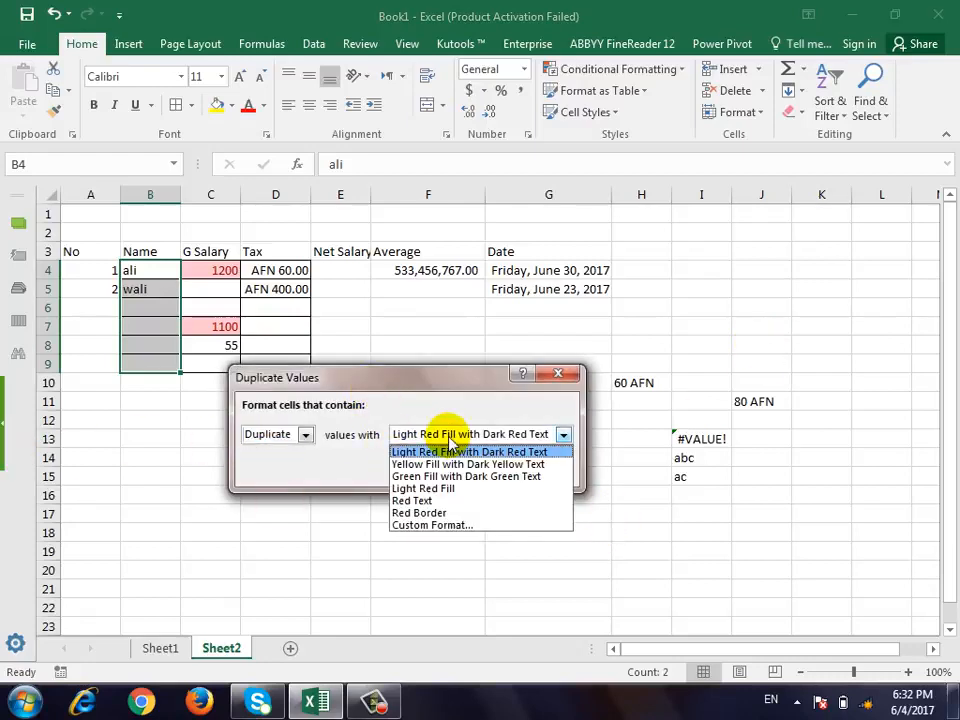
click(452, 464)
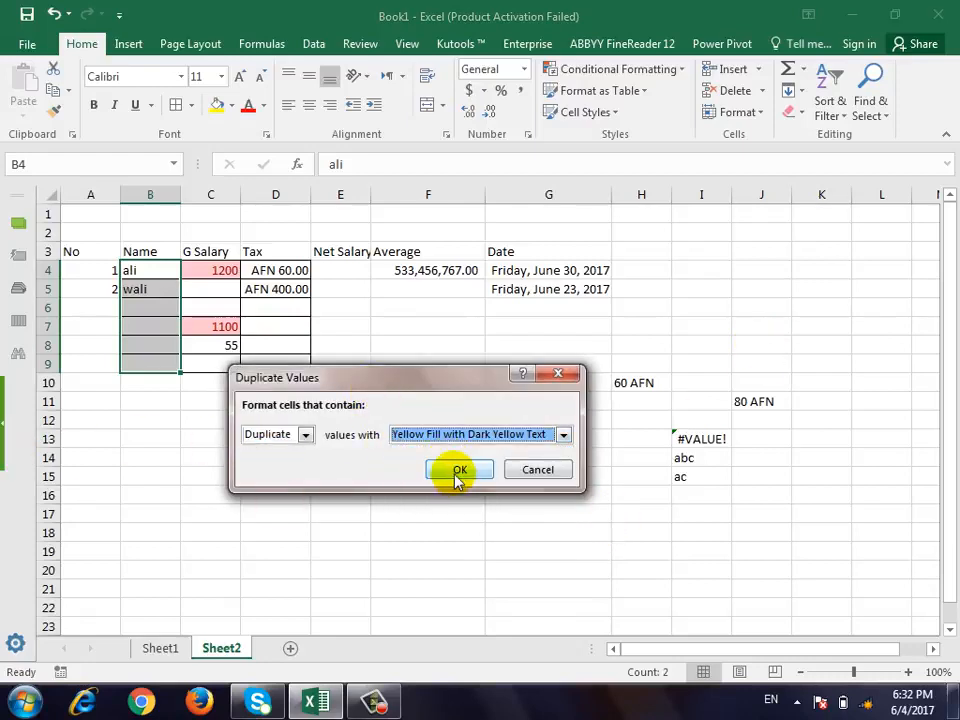
click(455, 470)
Test the duplicate rule by entering the name from B4 in B6 and the name from B5 in B7.
click(152, 309)
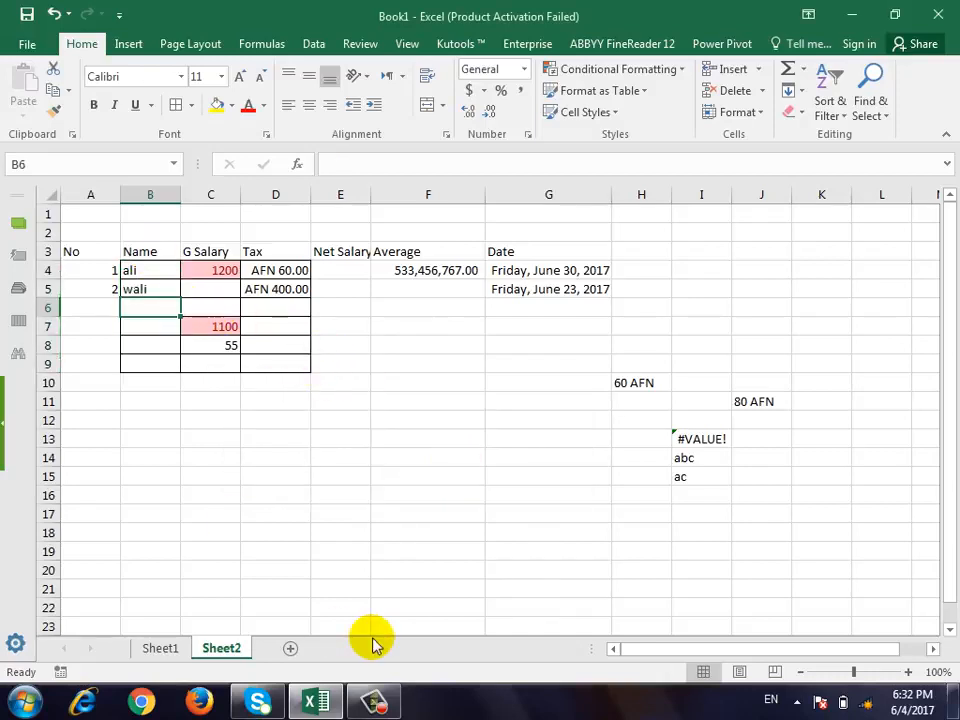
text(ali)
key(Return)
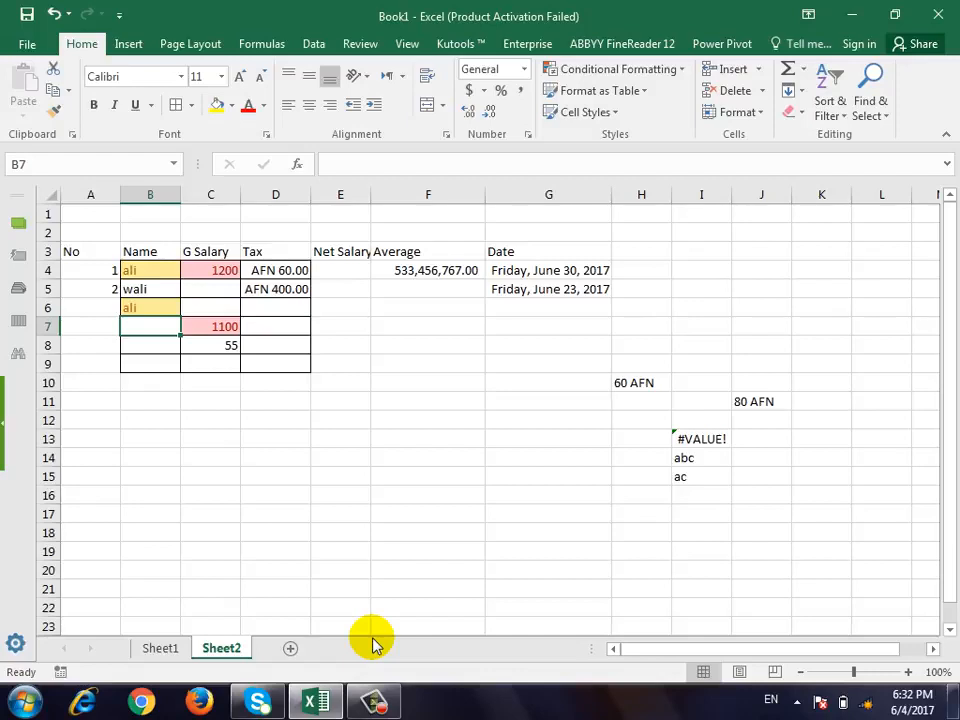
text(wali)
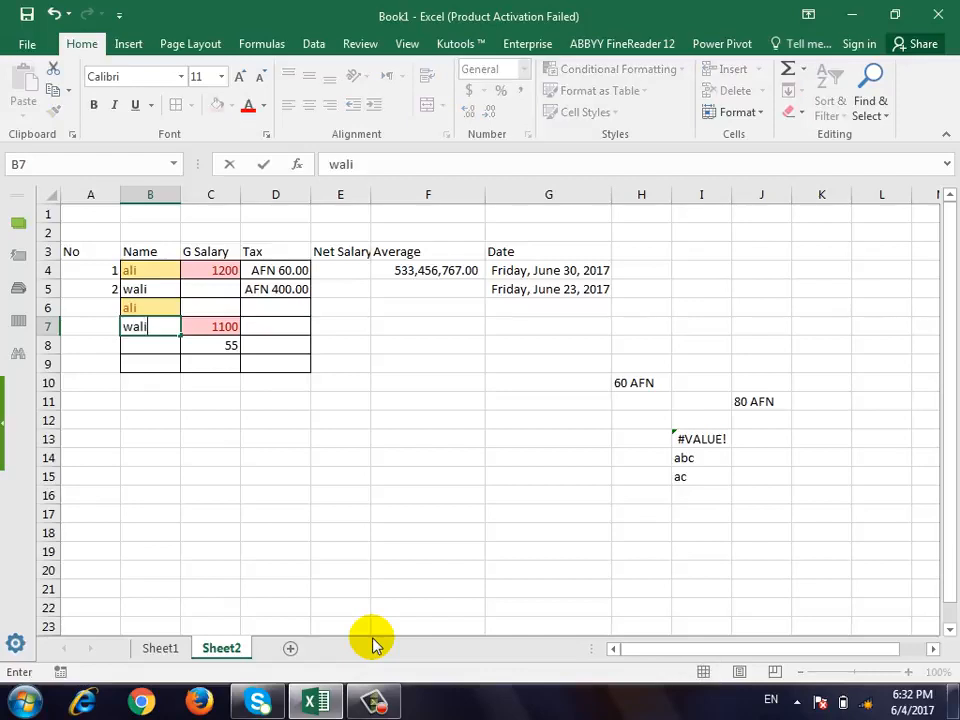
key(Return)
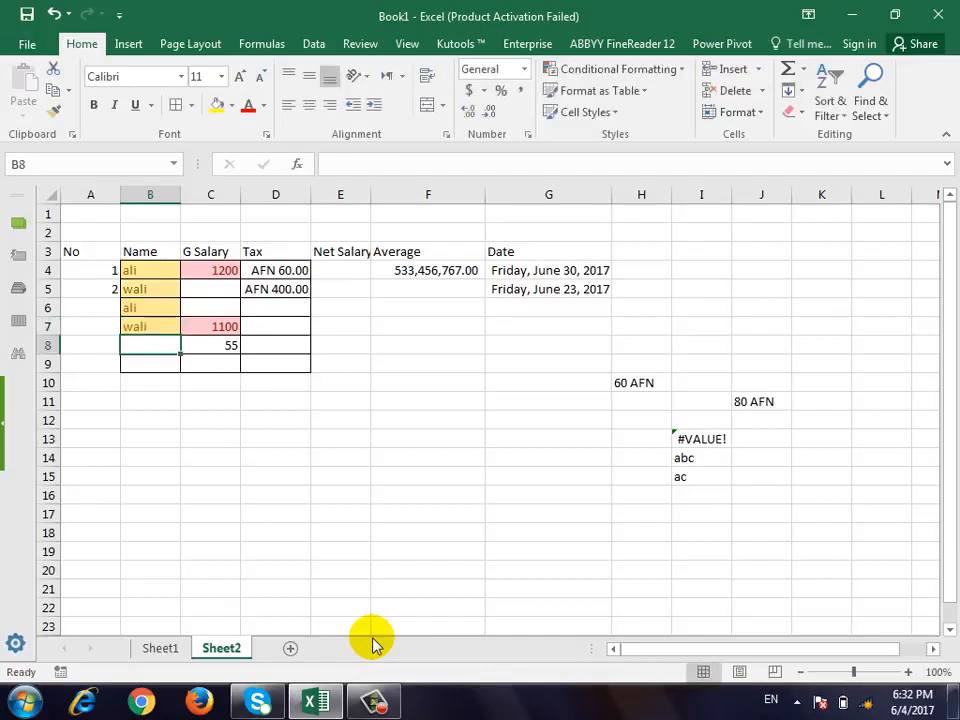
Clear the name in B5 to test the duplicate rule, and move to B8.
key(Up)
key(Up)
key(Up)
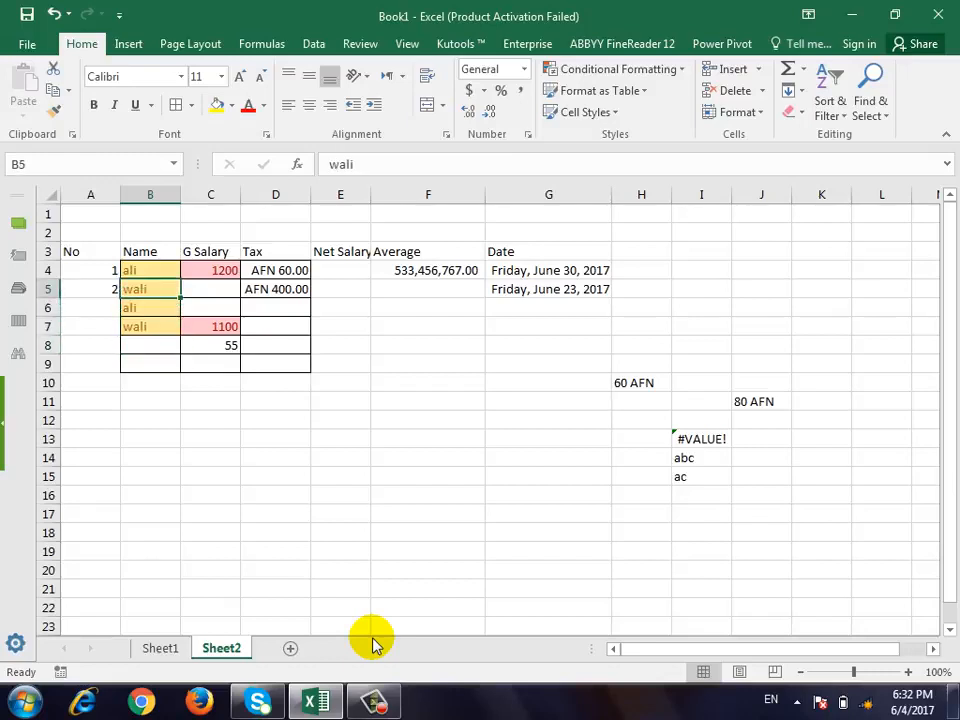
key(Delete)
key(Down)
key(Down)
key(Down)
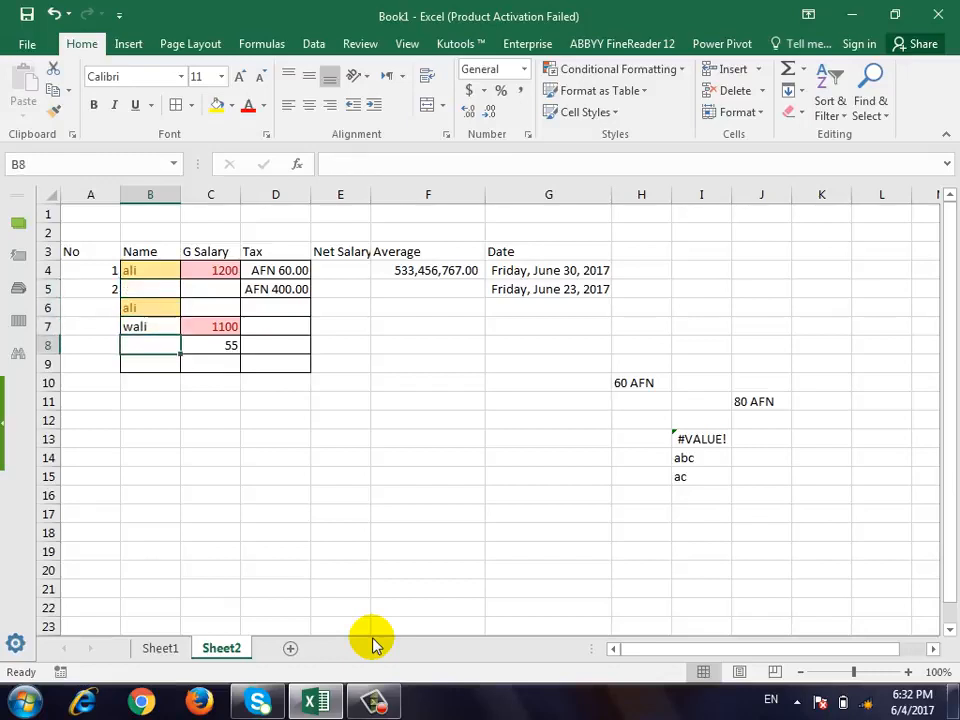